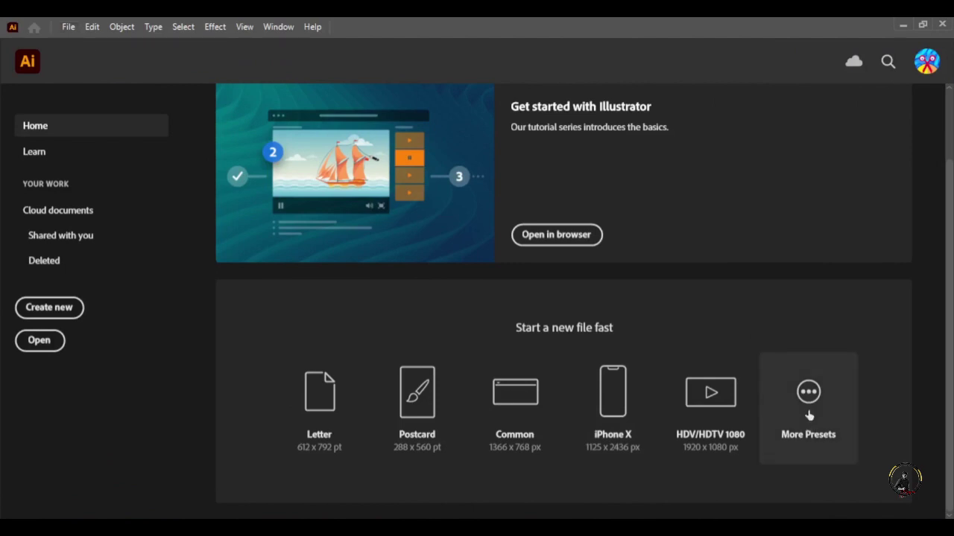
Create a new blank document using a square preset from More Presets
click(810, 361)
click(809, 493)
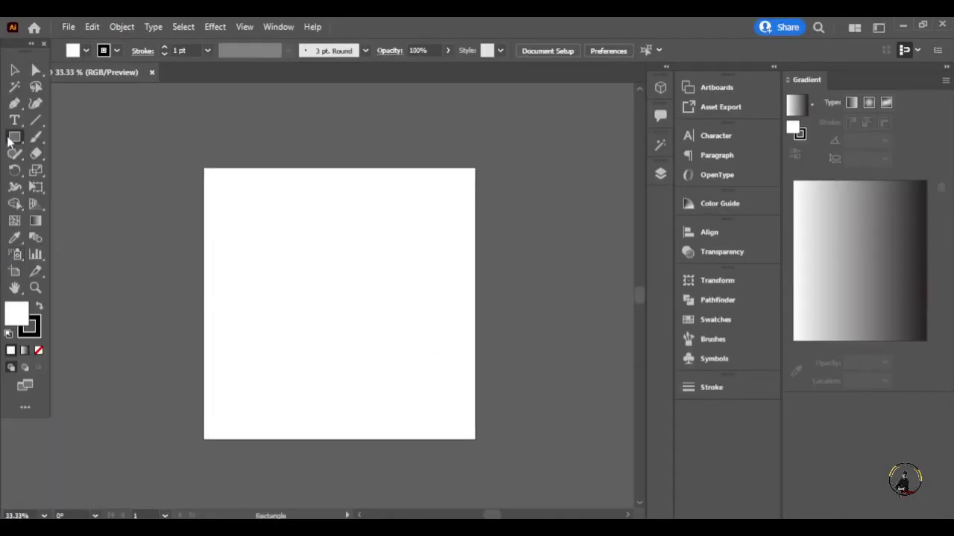
Draw a small stroke-less diamond left of the artboard and fill it pink ff3366
right_click(22, 142)
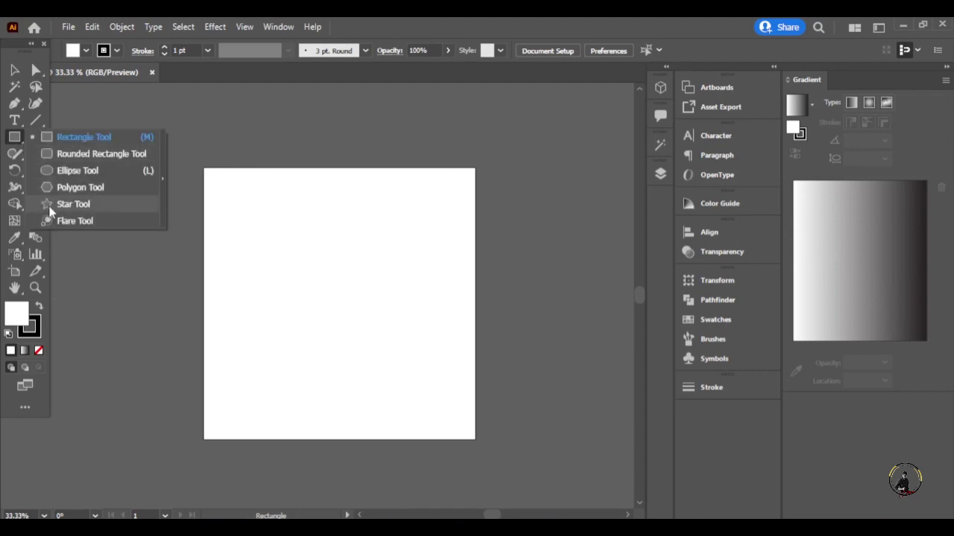
click(75, 187)
drag(161, 224, 162, 241)
key(v)
click(85, 50)
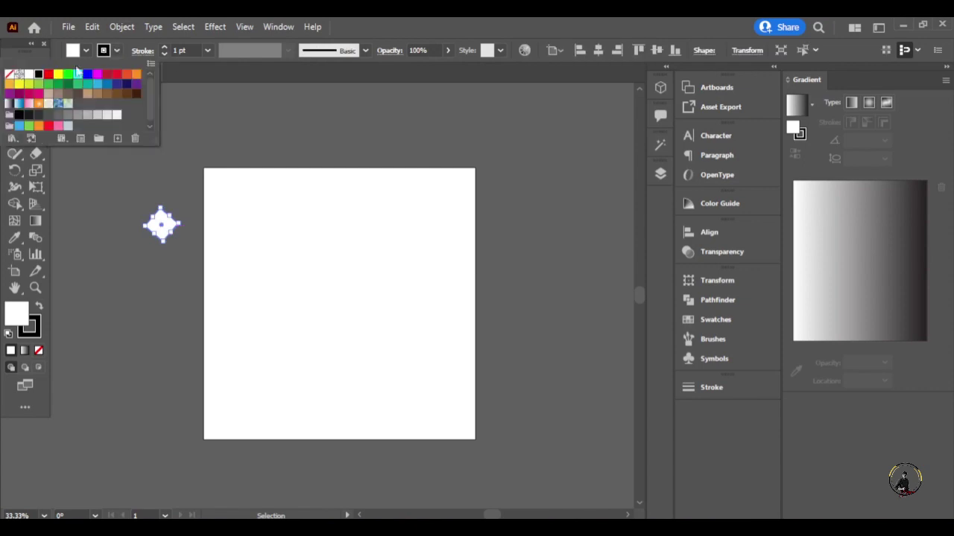
click(9, 74)
double_click(17, 312)
text(ff33)
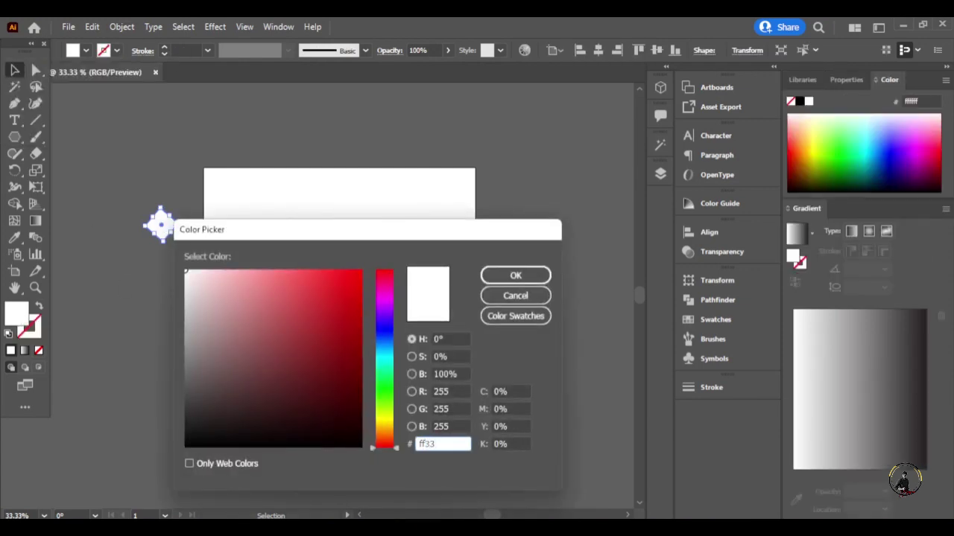
text(66)
click(514, 276)
Add two diamond copies below, filled light pink ffcccc and red ff0000
drag(164, 229, 164, 266)
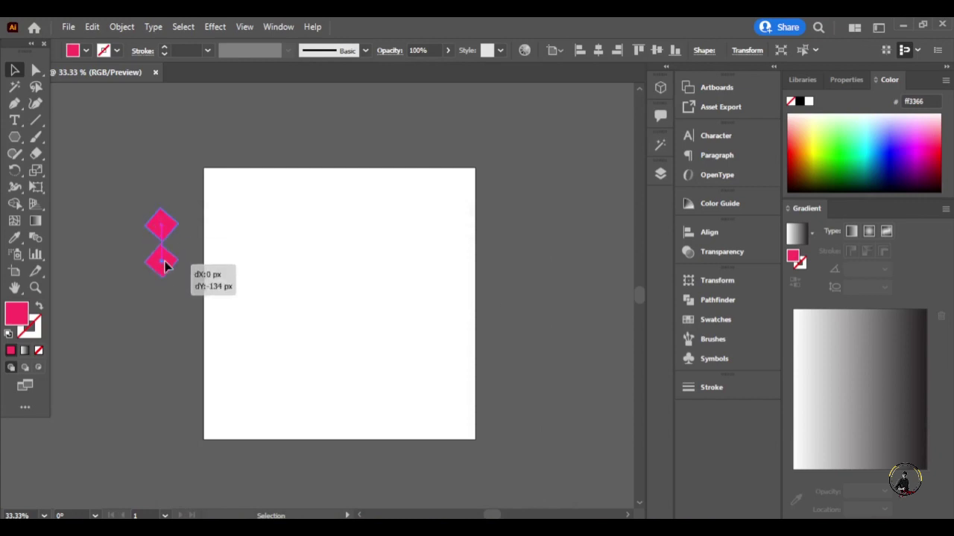
double_click(16, 314)
text(ffcc)
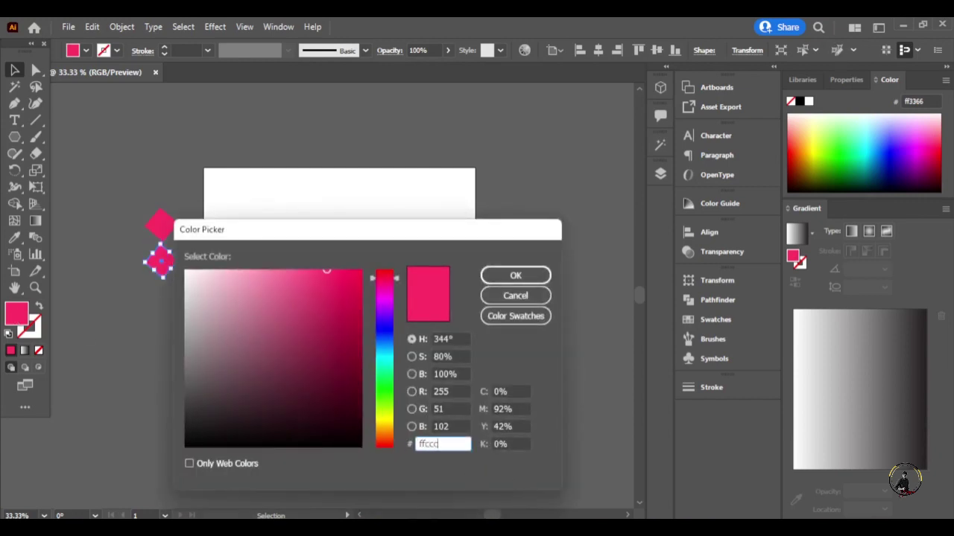
text(c)
key(Return)
drag(161, 261, 165, 301)
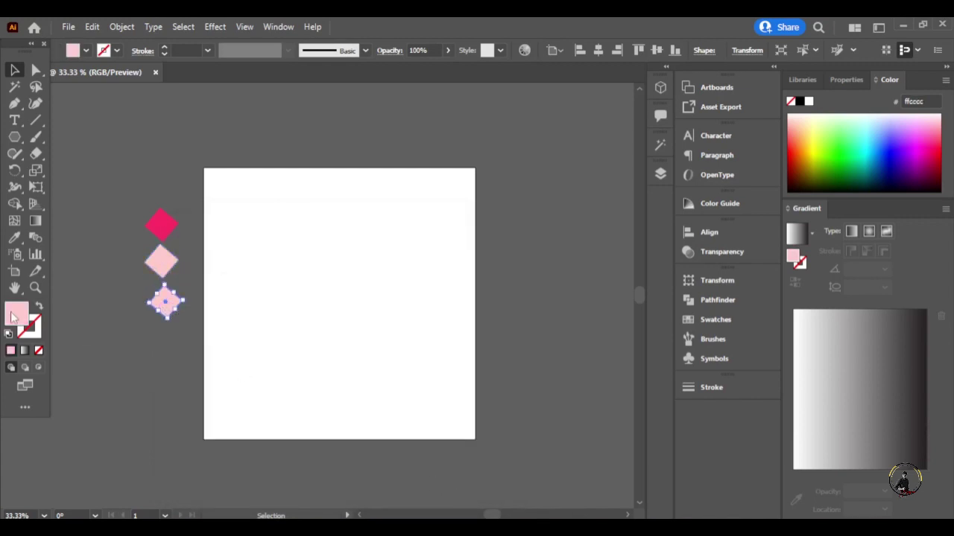
double_click(13, 317)
text(ff)
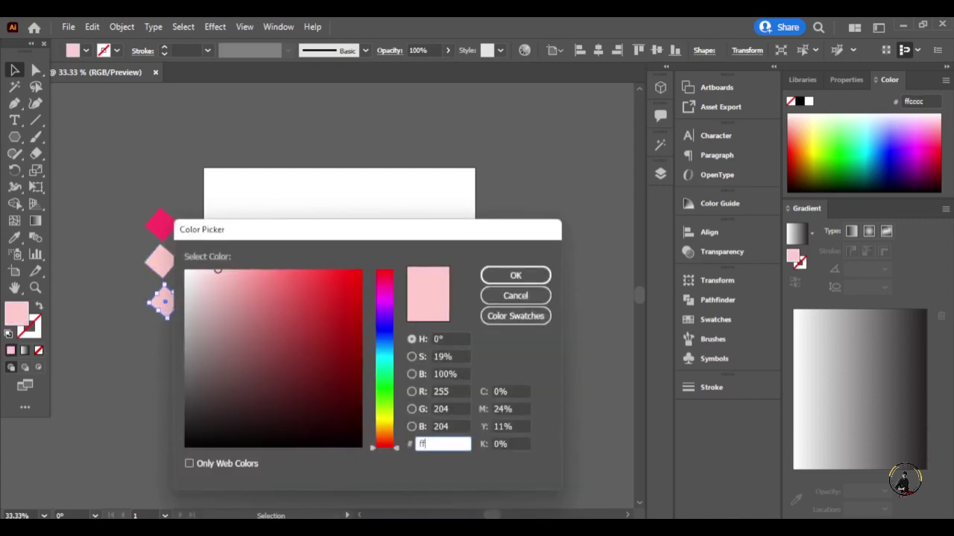
text(000)
key(Return)
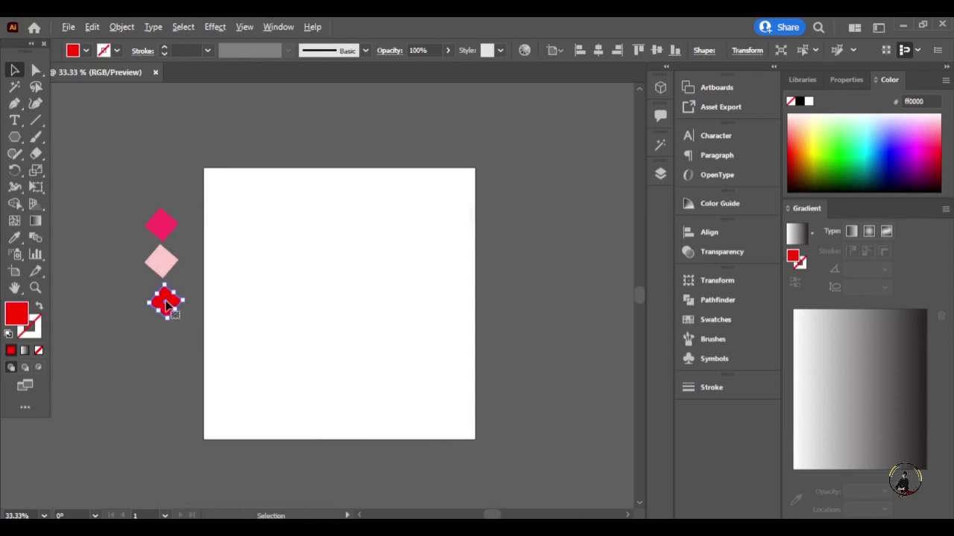
Add a fourth diamond copy below, filled green 009933
drag(167, 306, 164, 343)
key(shift+F8)
double_click(18, 317)
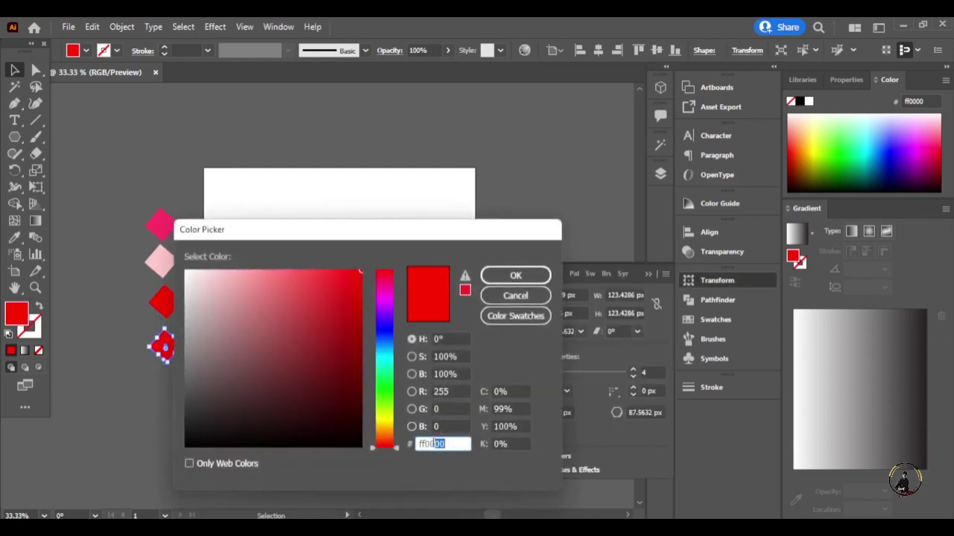
text(009933)
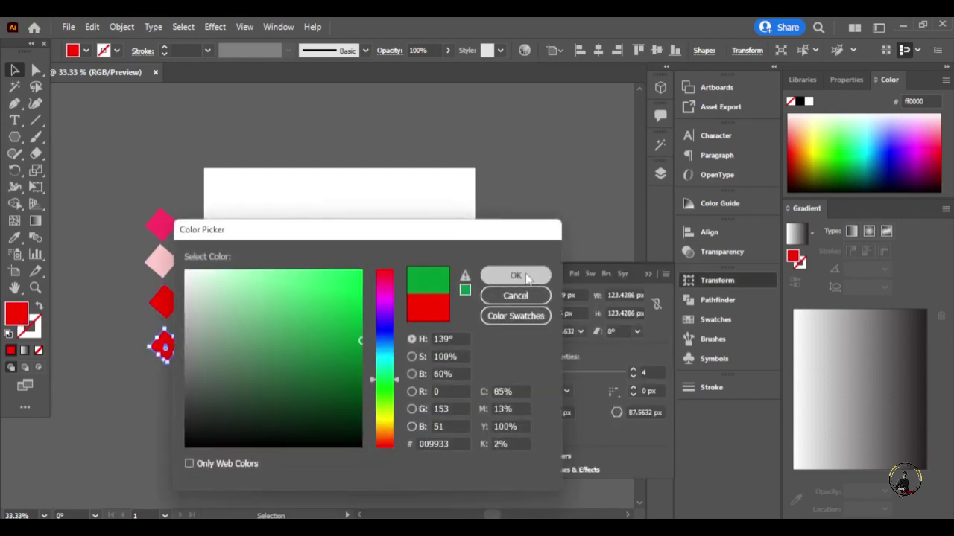
key(Return)
key(F6)
key(shift+F8)
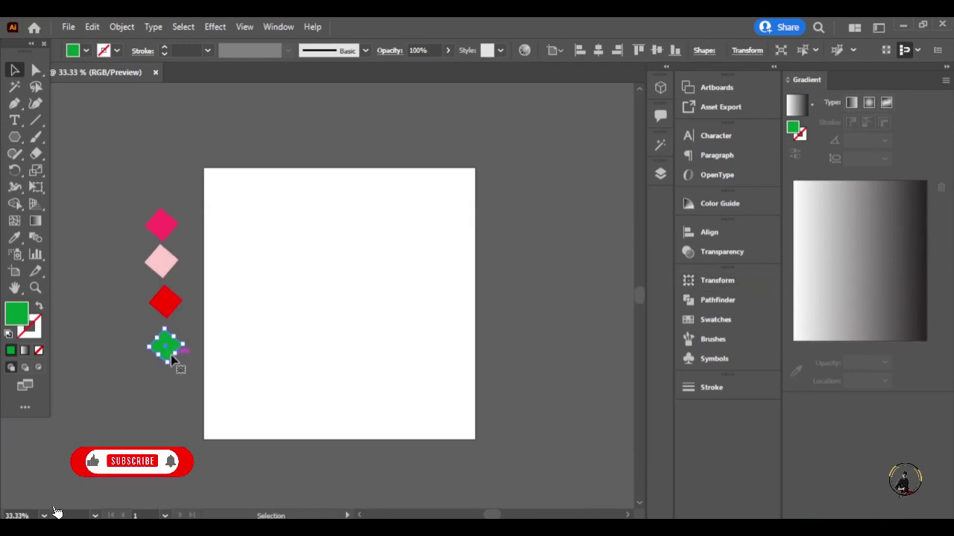
Add two more diamond copies, filled brown a45e3a and magenta fb3ade
drag(170, 350, 168, 390)
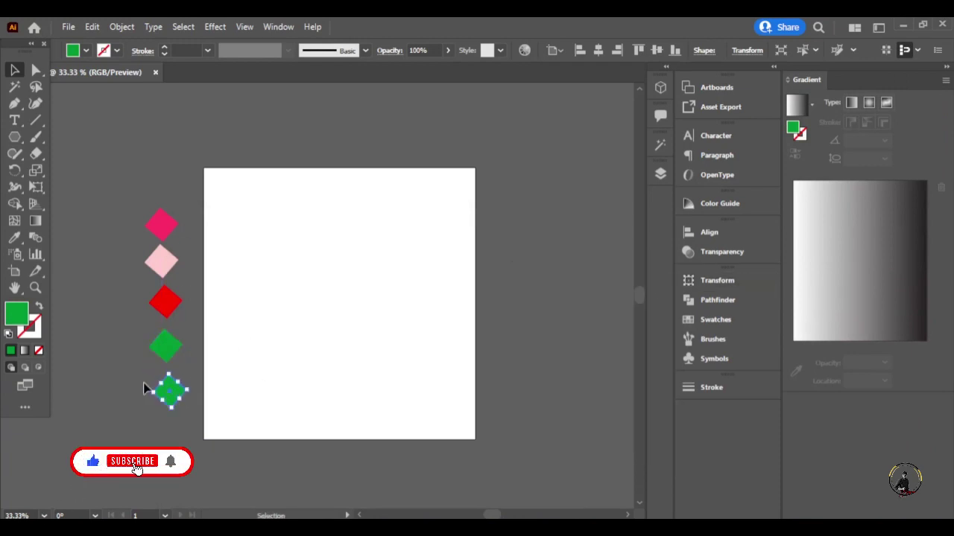
double_click(18, 317)
text(a45e3a)
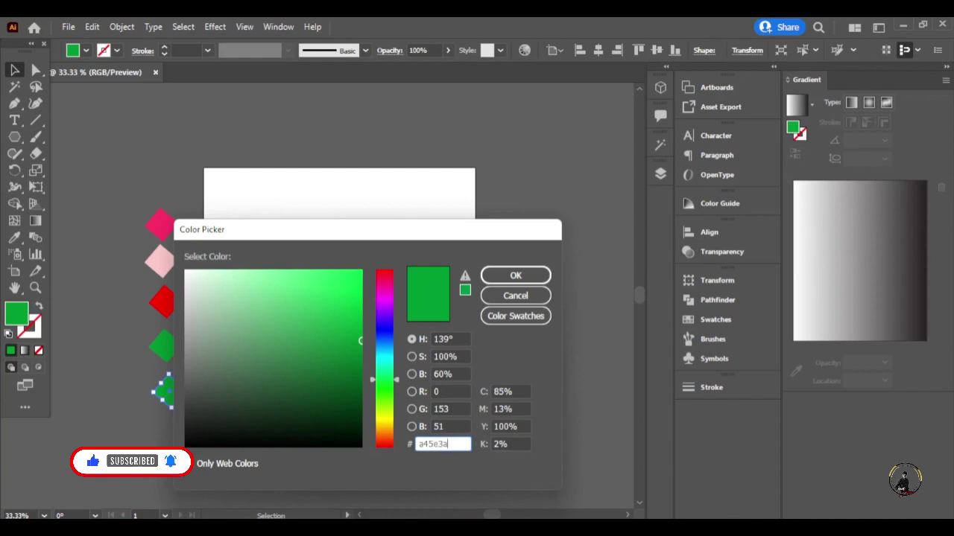
click(514, 276)
drag(163, 395, 164, 435)
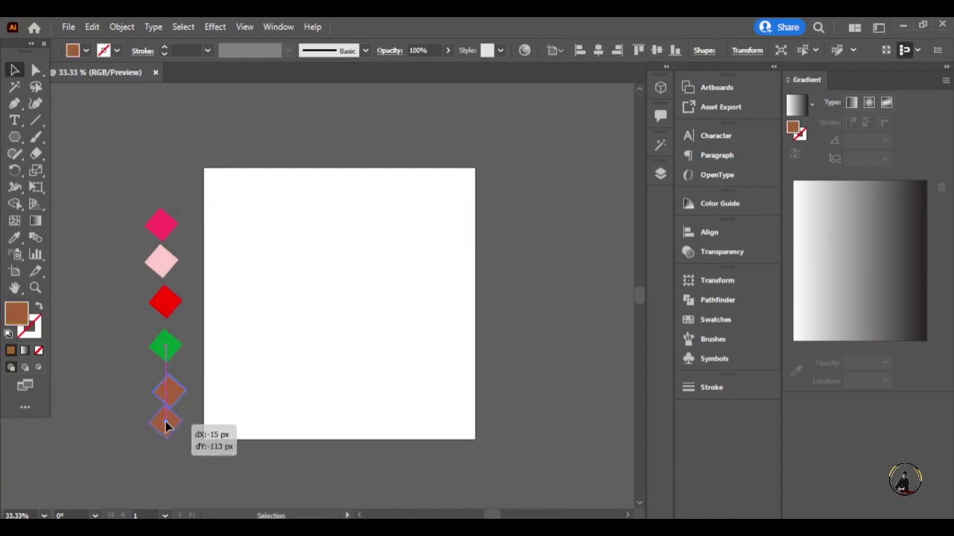
double_click(16, 314)
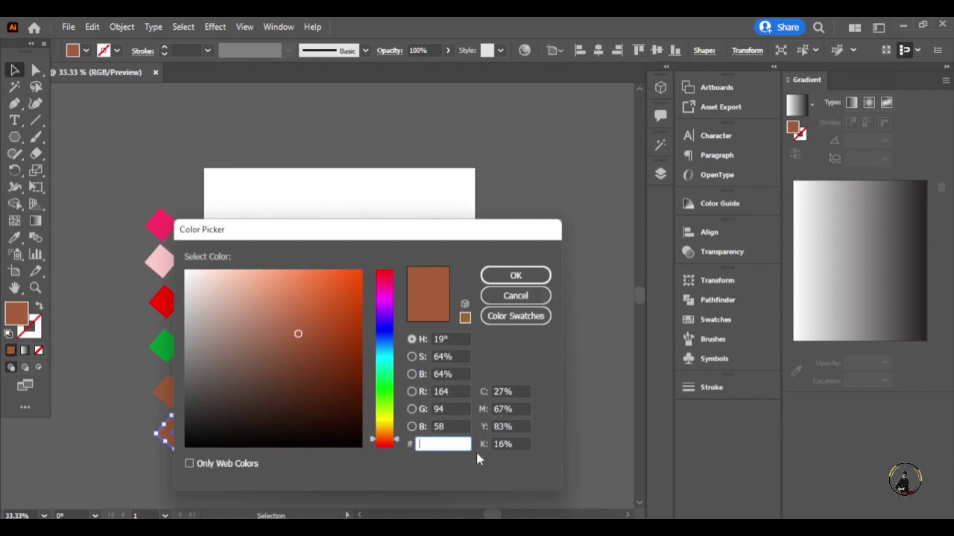
text(fb3)
text(ade)
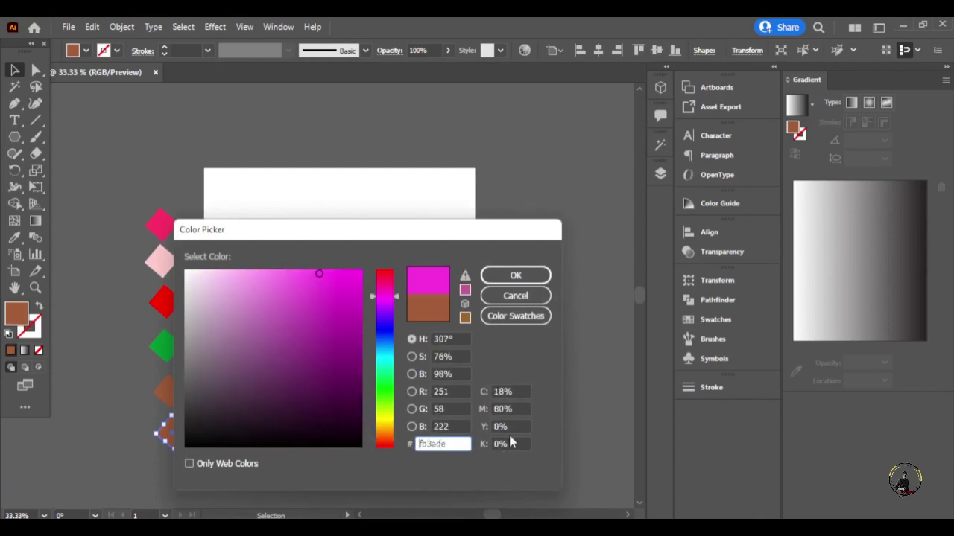
text(a)
click(540, 278)
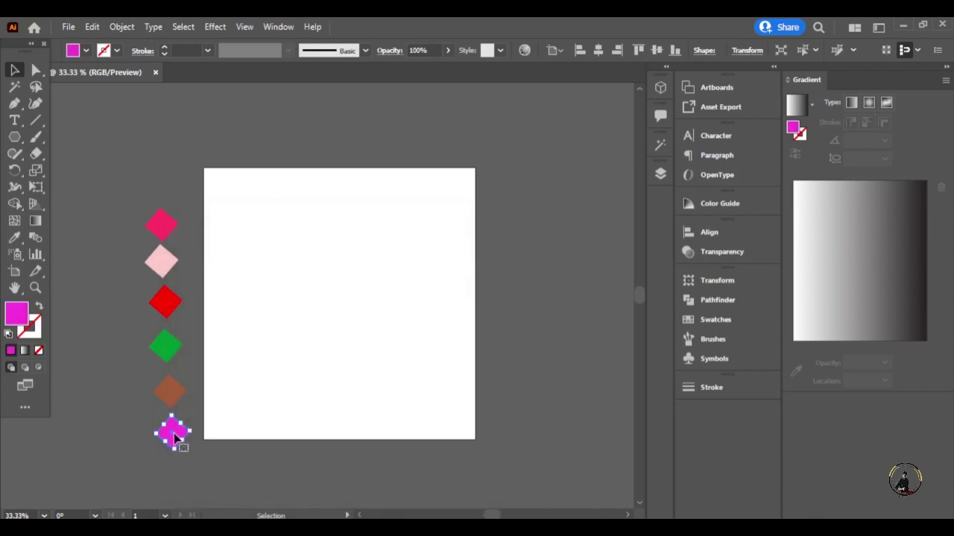
scroll(176, 443, down, 1)
Rotate the diamond column into a row along the artboard's top edge and add a seventh copy
click(179, 465)
mouse_move(179, 341)
mouse_down()
mouse_move(293, 254)
mouse_move(202, 186)
mouse_up()
mouse_move(187, 276)
mouse_down()
mouse_move(393, 140)
mouse_move(457, 134)
mouse_up()
click(434, 134)
Fill the seventh diamond with a lavender-purple hex colour
double_click(16, 314)
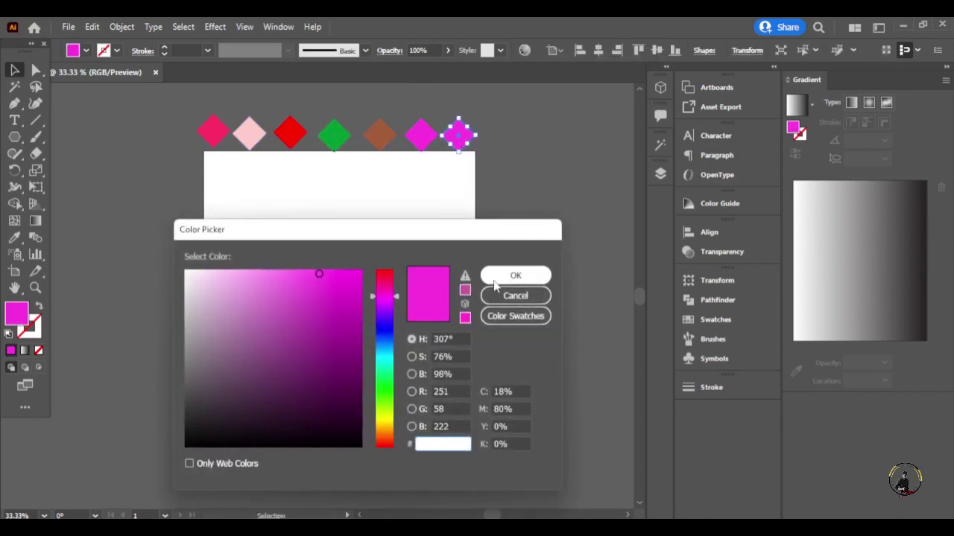
click(454, 444)
text(7a7d)
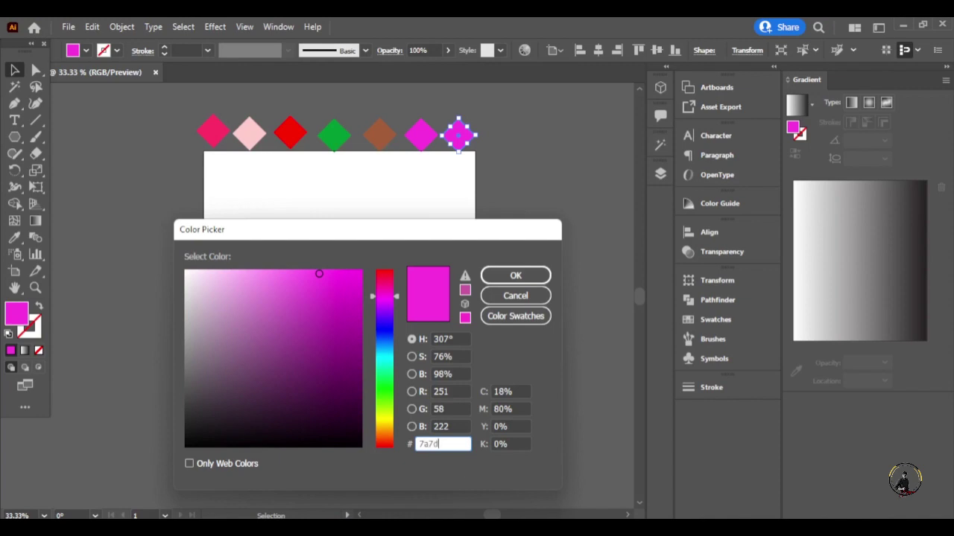
key(Return)
text(7)
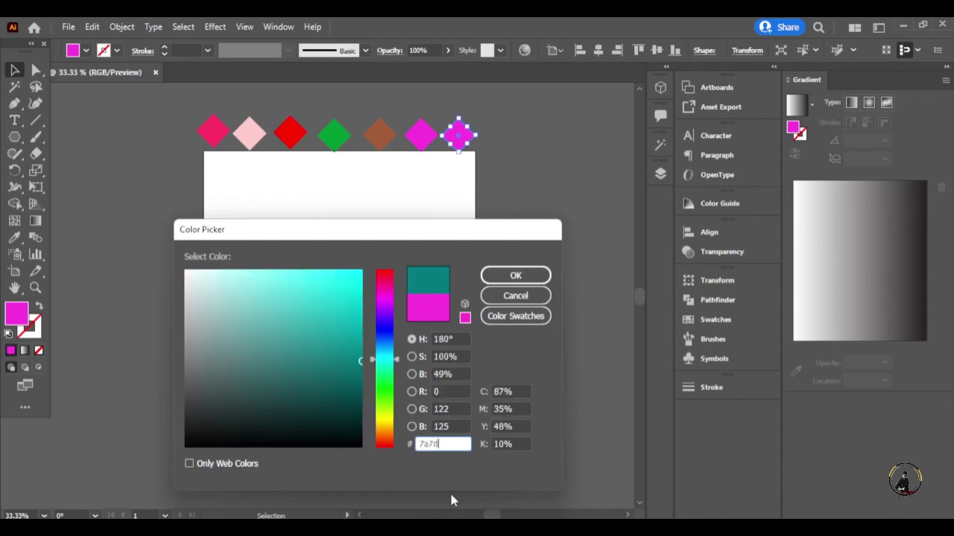
text(acc)
click(533, 275)
Recolour the magenta sixth diamond to purple 5e50b2
click(421, 135)
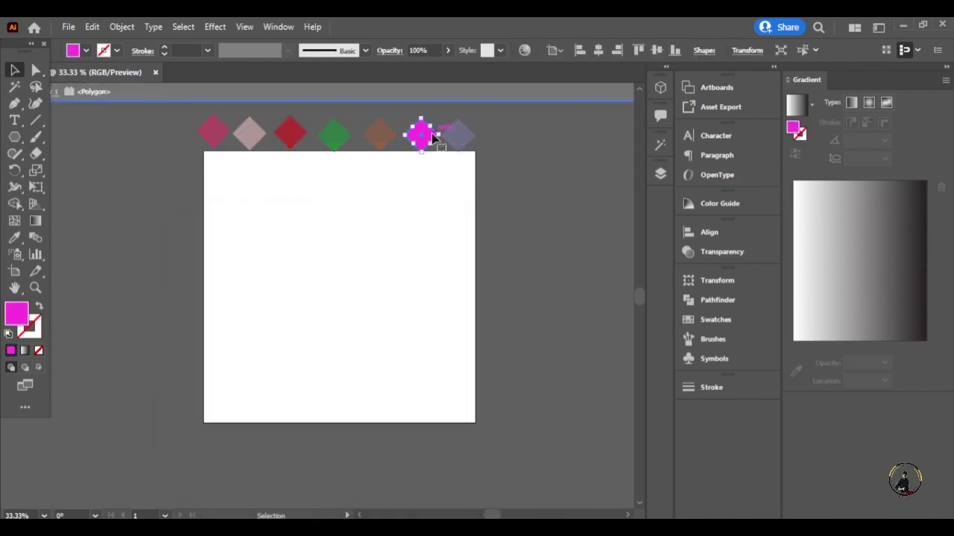
double_click(16, 313)
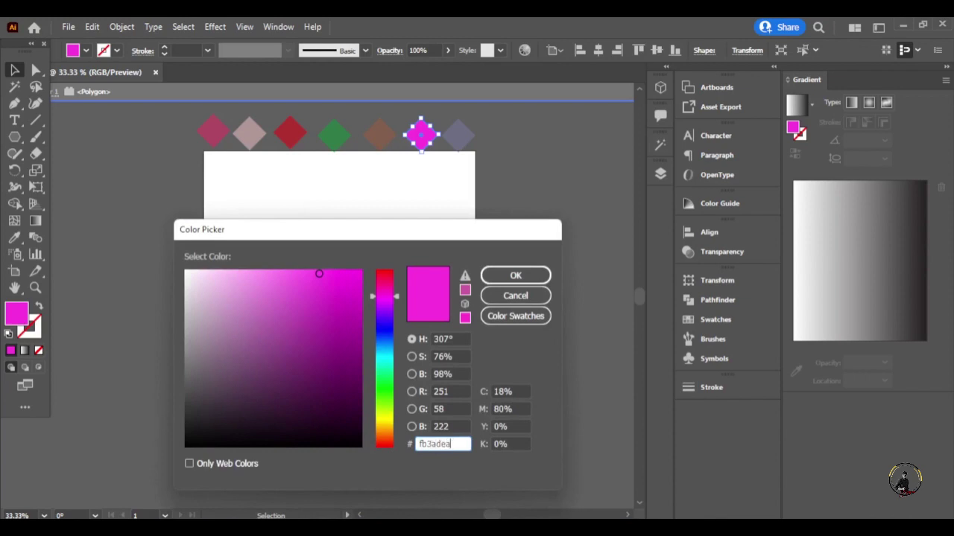
click(384, 315)
mouse_move(304, 272)
mouse_down()
mouse_move(290, 273)
mouse_move(355, 380)
mouse_move(260, 387)
mouse_up()
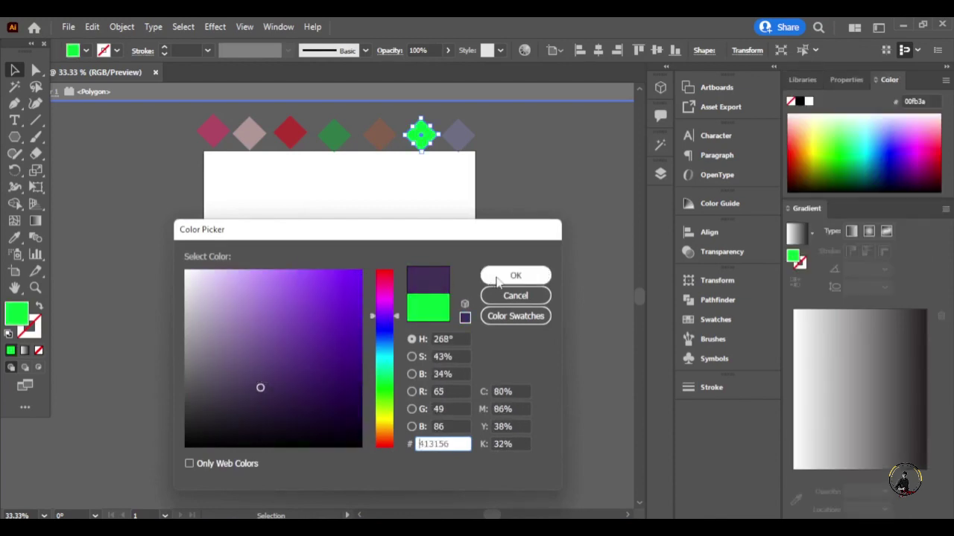
click(384, 325)
click(280, 342)
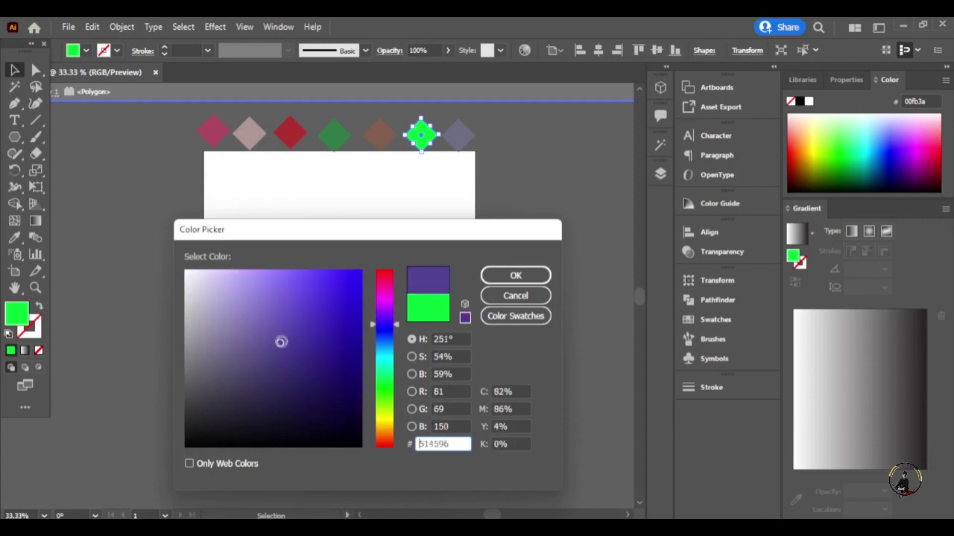
click(281, 319)
click(515, 275)
scroll(430, 239, up, 1)
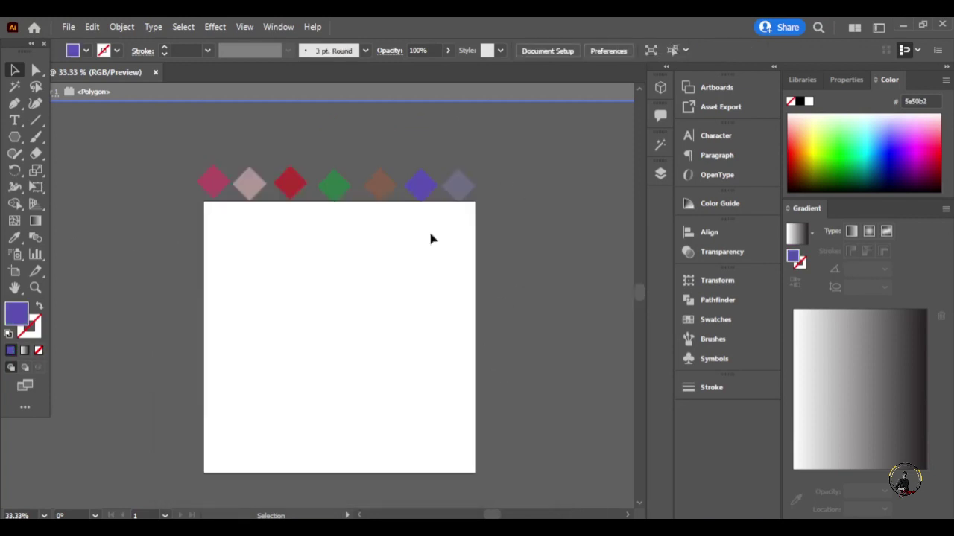
Move the diamond row up above the artboard and deselect it
click(514, 91)
scroll(537, 395, up, 2)
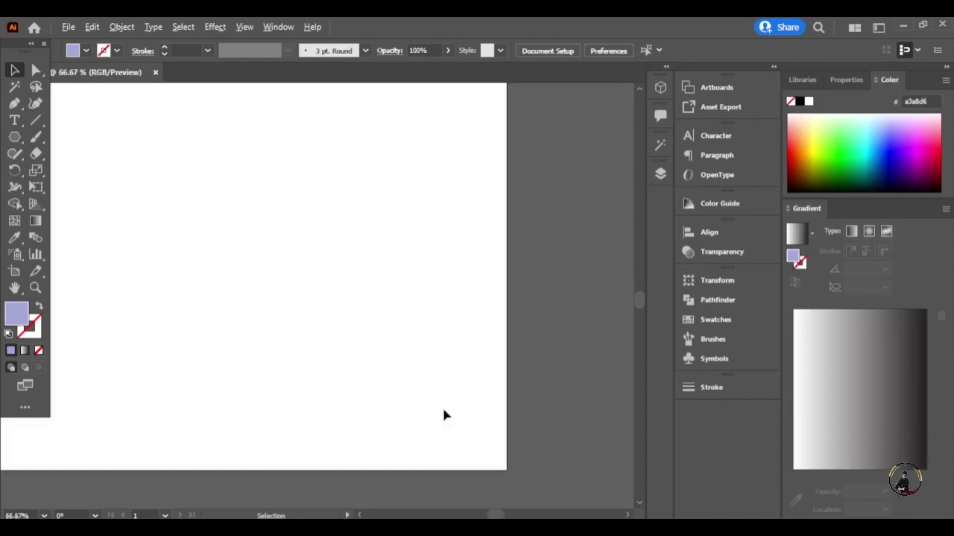
scroll(442, 405, down, 3)
scroll(528, 419, up, 1)
scroll(398, 379, up, 1)
mouse_move(392, 102)
mouse_down()
mouse_move(407, 214)
mouse_move(387, 201)
mouse_up()
drag(531, 186, 537, 202)
scroll(572, 266, up, 4)
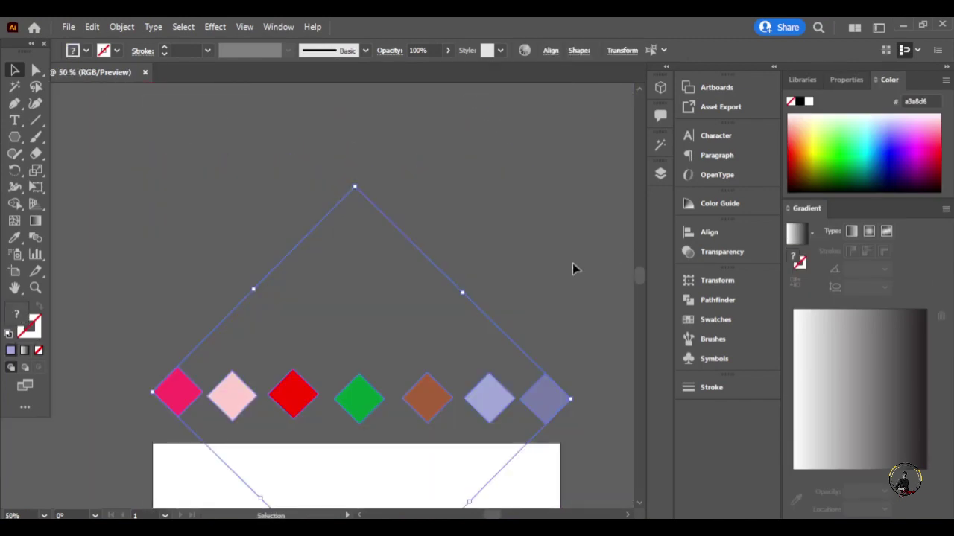
scroll(572, 266, down, 4)
click(591, 266)
Draw a lavender circle mid-artboard and stretch it into a tall oval about 434 by 519 px
scroll(588, 231, down, 3)
scroll(585, 202, down, 1)
drag(15, 136, 53, 169)
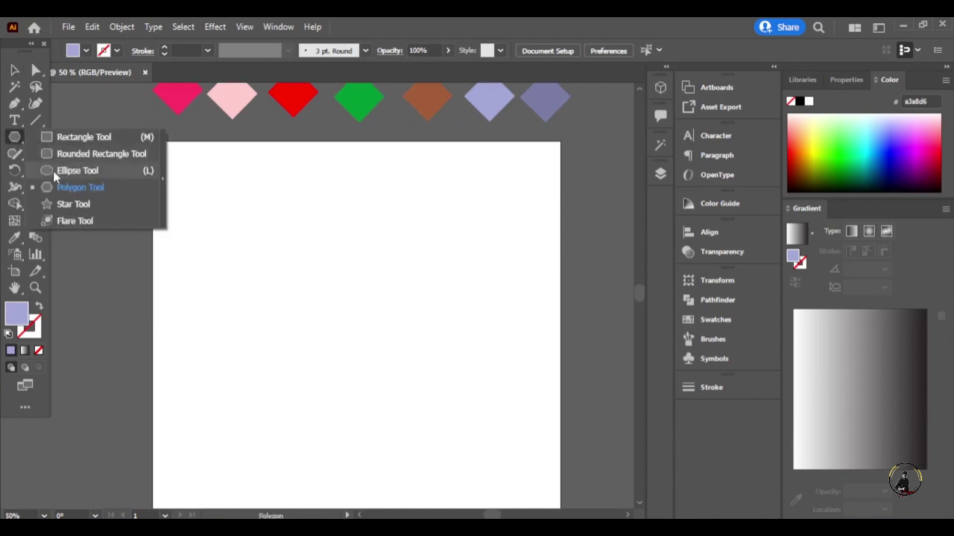
drag(337, 344, 428, 433)
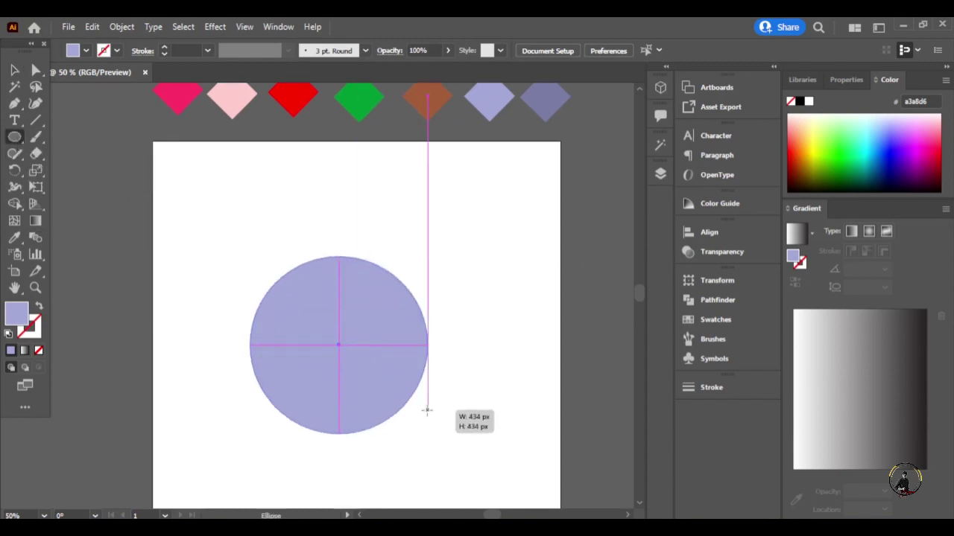
click(15, 70)
drag(340, 256, 339, 214)
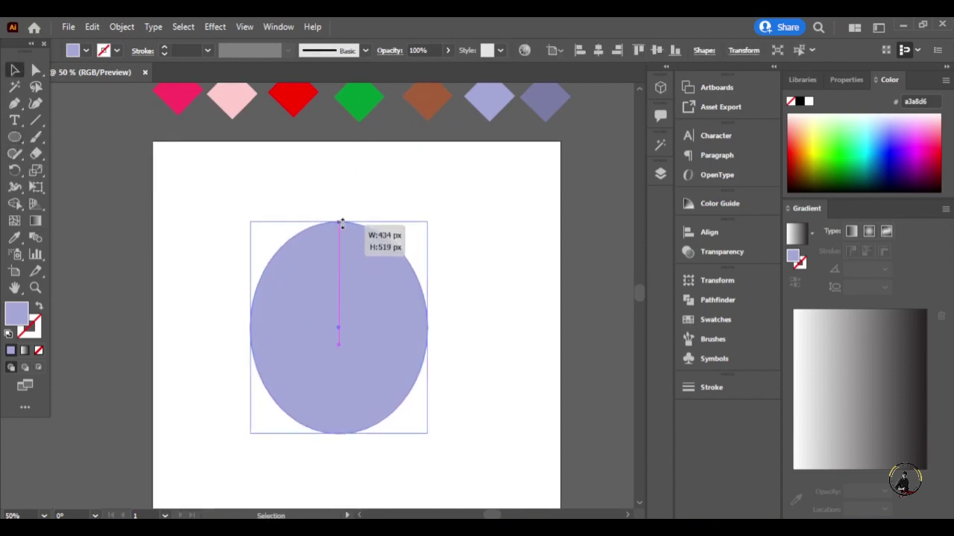
key(F6)
click(416, 241)
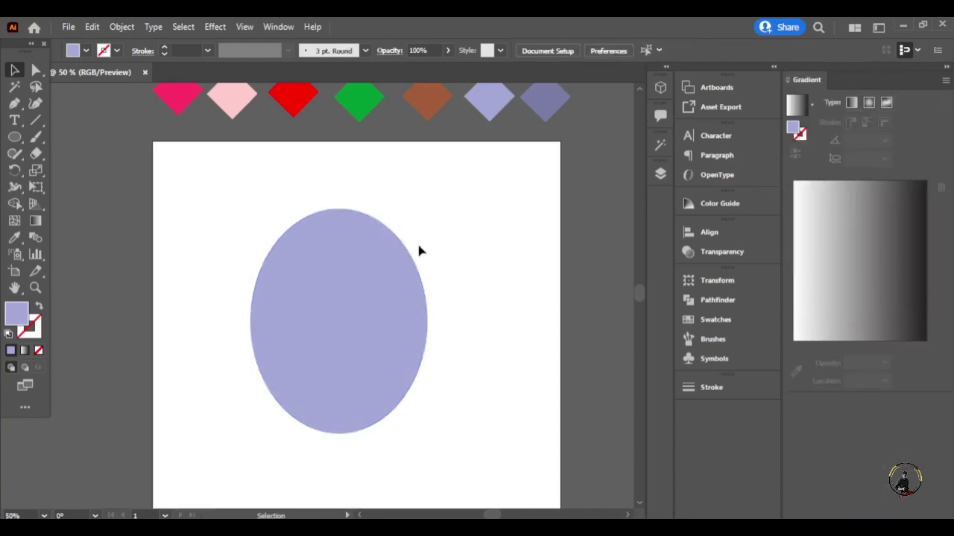
click(35, 122)
Draw crossing horizontal and vertical lines and centre them on the oval
drag(265, 218, 332, 275)
click(35, 120)
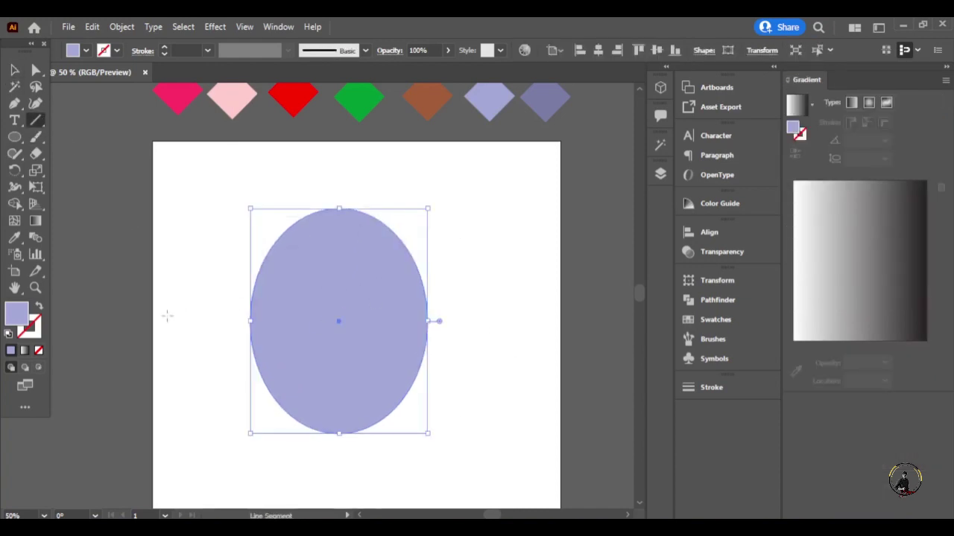
drag(167, 316, 507, 315)
drag(338, 165, 336, 485)
key(v)
key(ctrl+a)
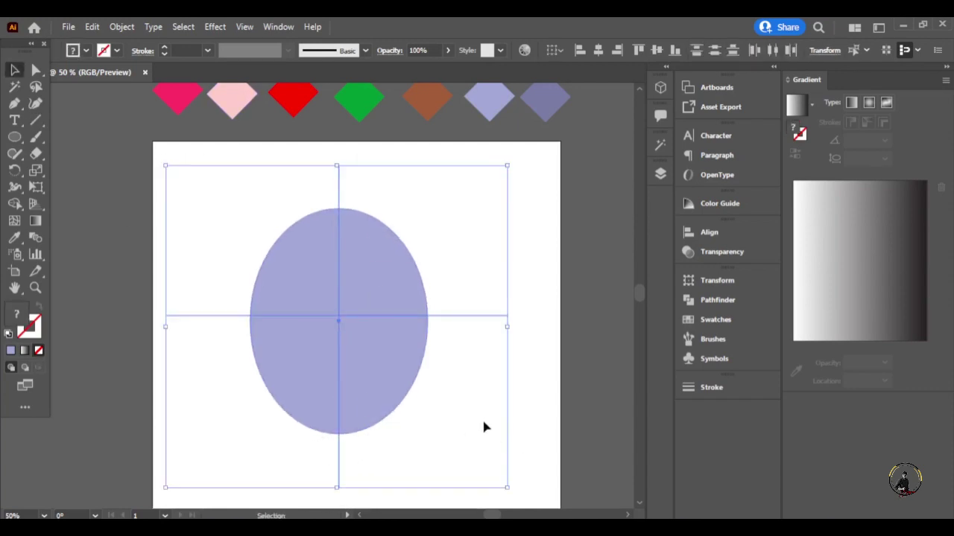
click(708, 232)
click(545, 262)
click(637, 261)
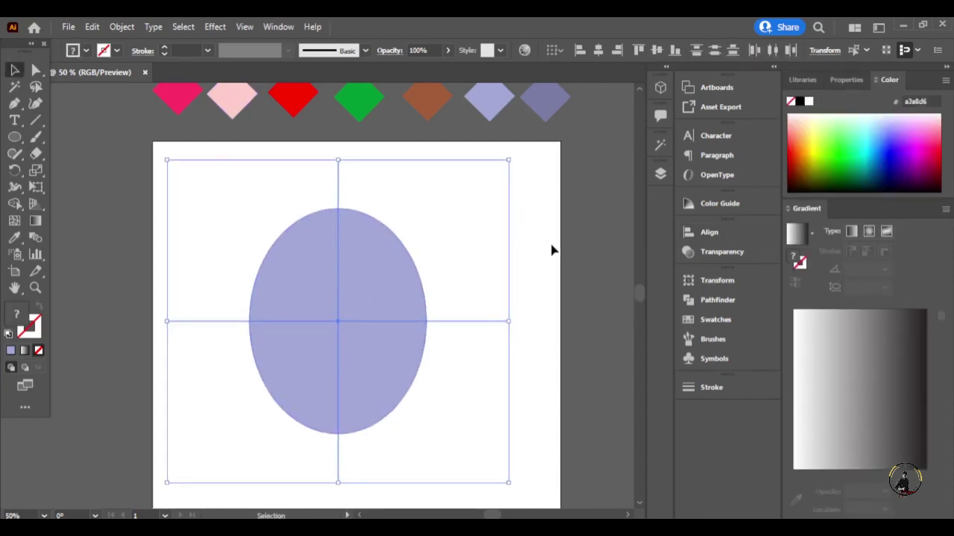
drag(171, 191, 471, 329)
Delete the oval's right and bottom regions with Shape Builder, keeping the top-left quarter, and reposition it
click(14, 204)
drag(324, 184, 309, 392)
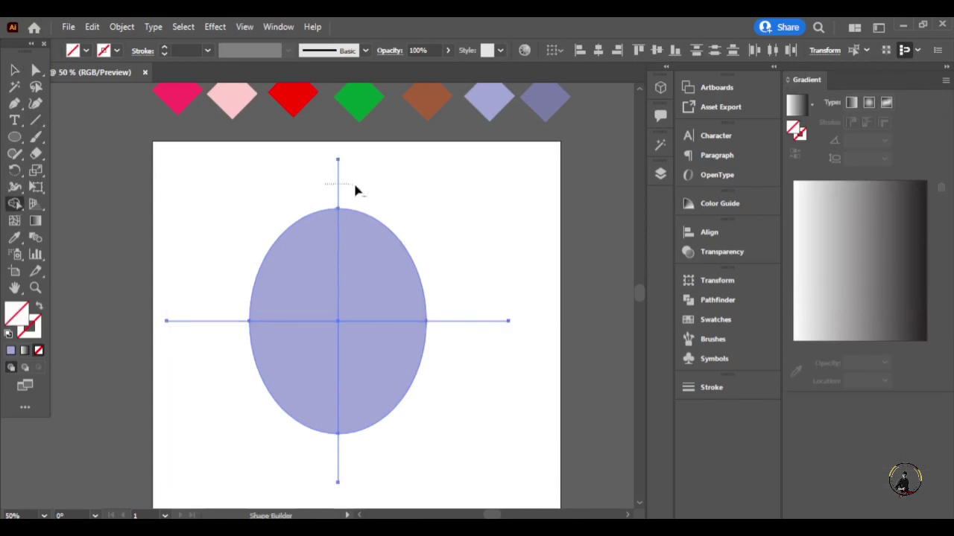
drag(212, 329, 212, 328)
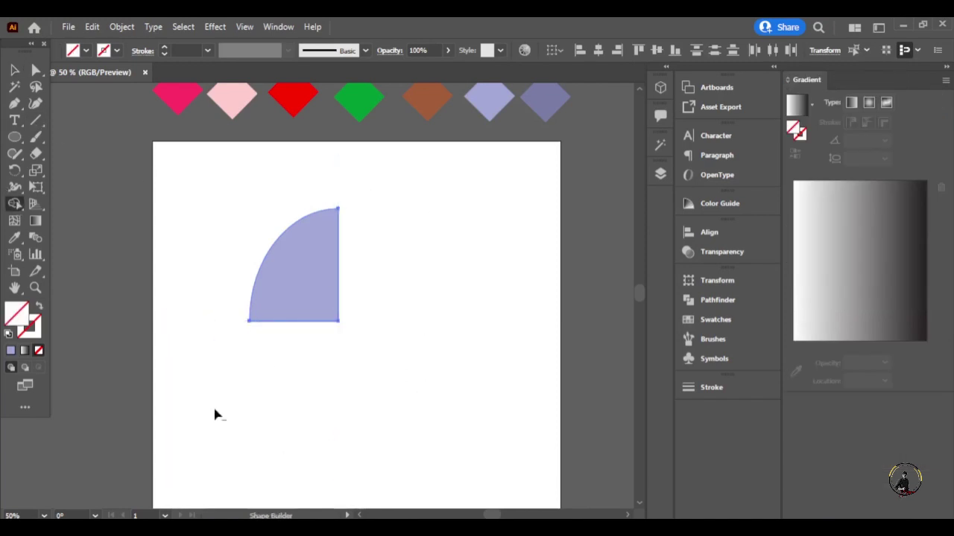
key(v)
click(451, 261)
mouse_move(311, 280)
mouse_down()
mouse_move(362, 323)
mouse_move(365, 364)
mouse_up()
key(F6)
click(480, 337)
key(F6)
click(350, 320)
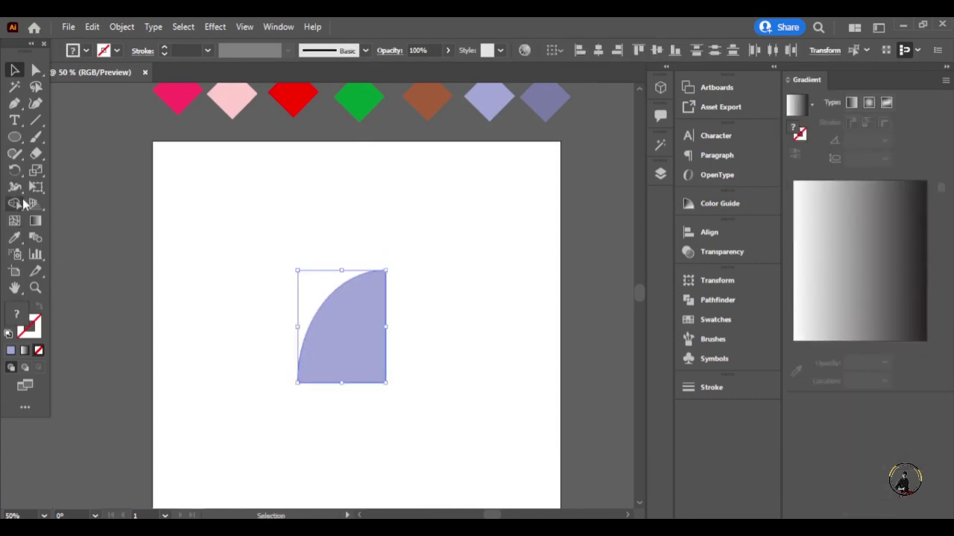
click(21, 219)
Add horizontal and vertical guides and snap the quarter shape's corner onto their intersection
click(15, 154)
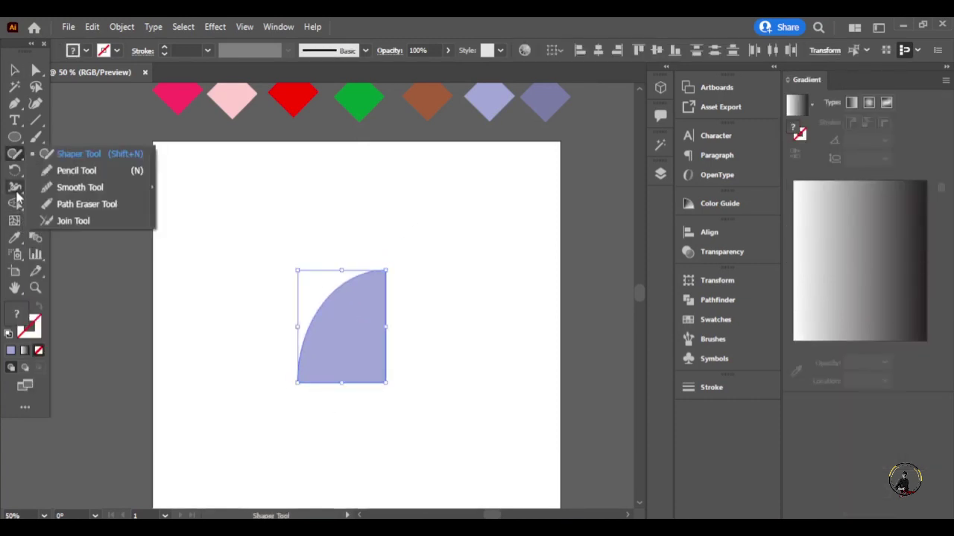
drag(15, 186, 83, 305)
key(F6)
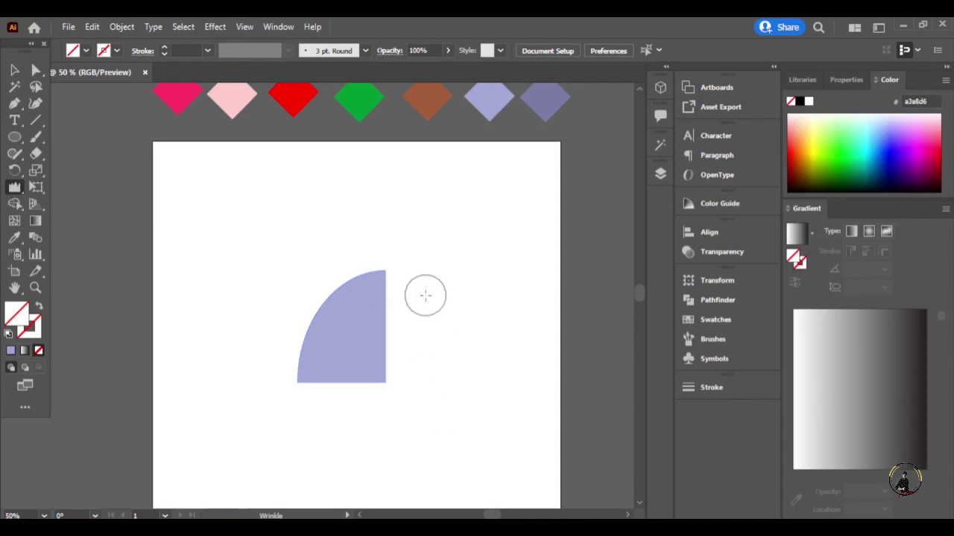
key(F6)
key(ctrl+t)
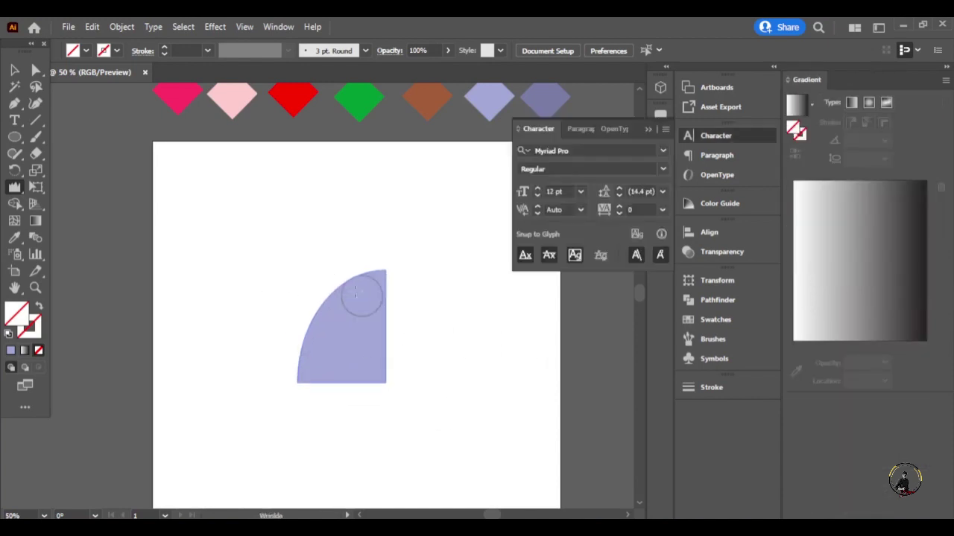
key(ctrl+t)
key(ctrl+r)
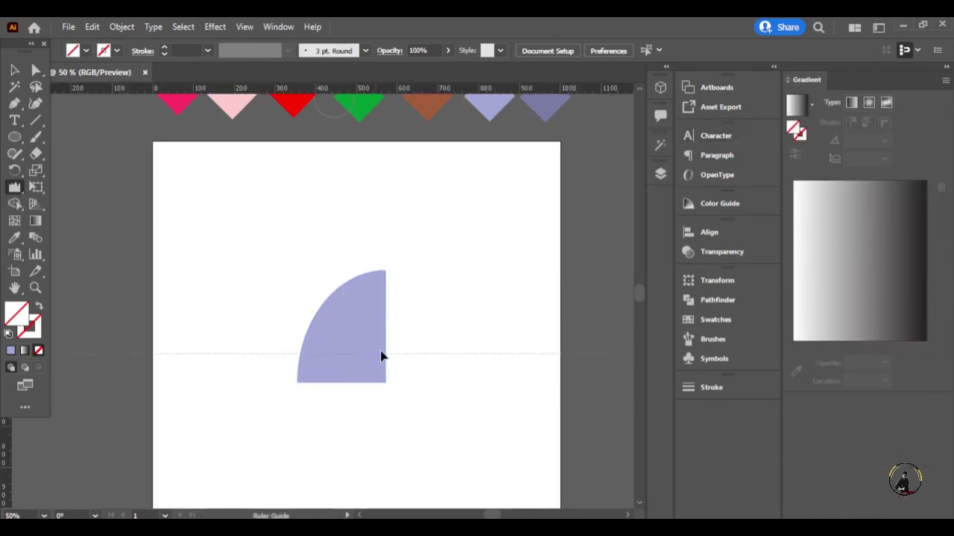
ctrl+click(381, 355)
scroll(418, 320, down, 2)
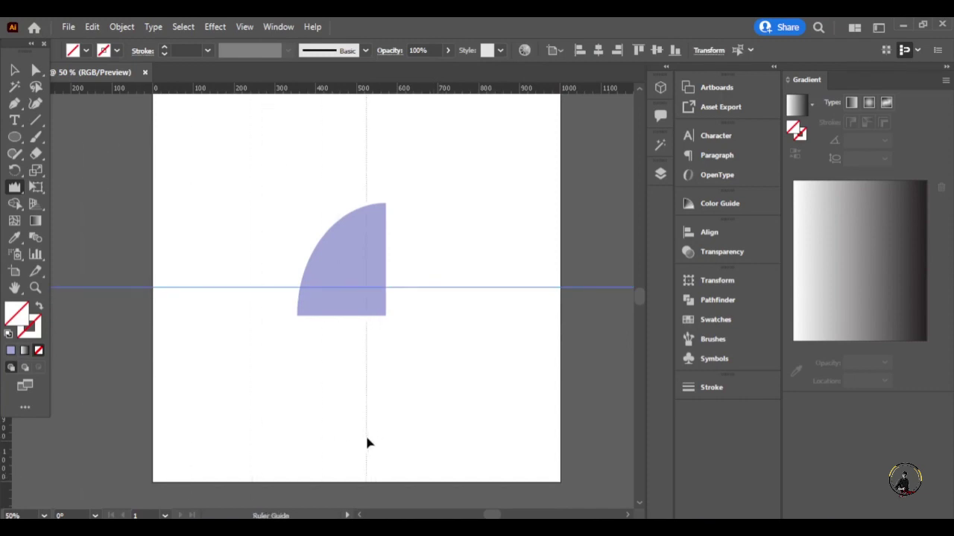
drag(366, 440, 365, 438)
click(14, 70)
drag(336, 274, 317, 246)
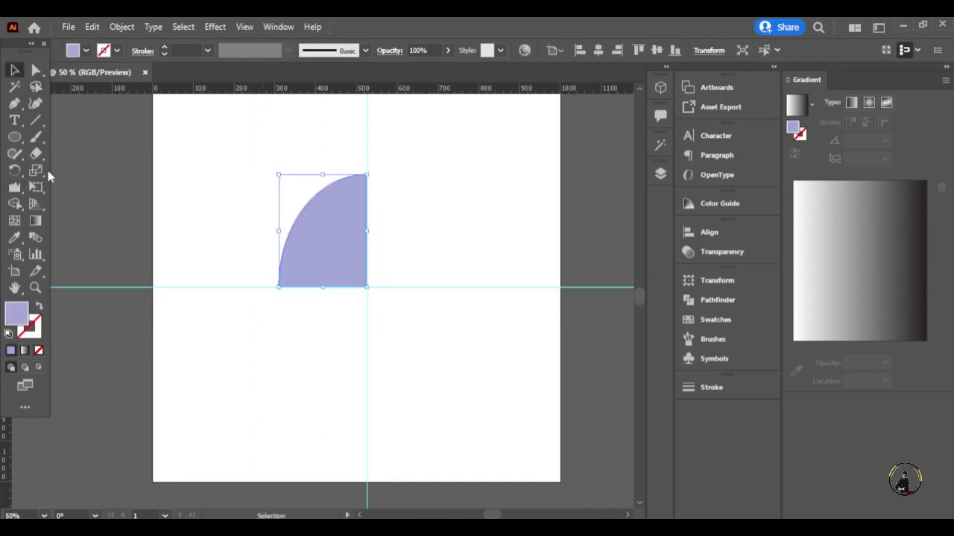
Try the Wrinkle tool on the quarter shape and zoom in to inspect its corner anchor
click(14, 187)
right_click(367, 287)
right_click(249, 243)
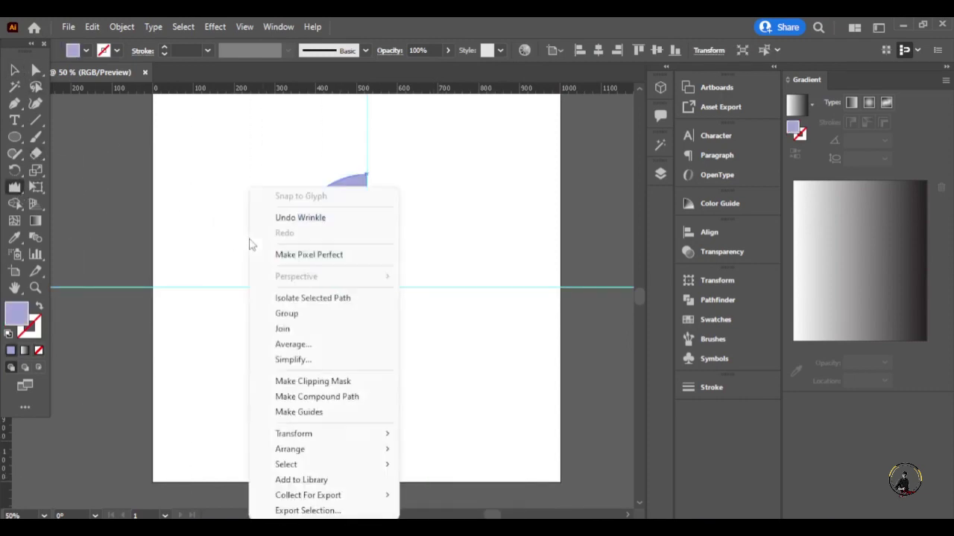
click(205, 215)
right_click(252, 223)
click(14, 71)
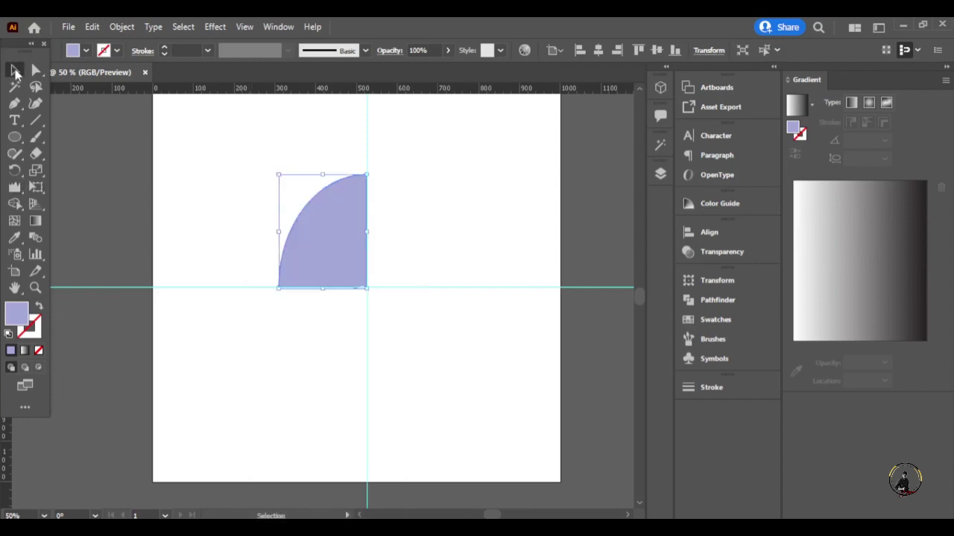
click(15, 188)
key(F6)
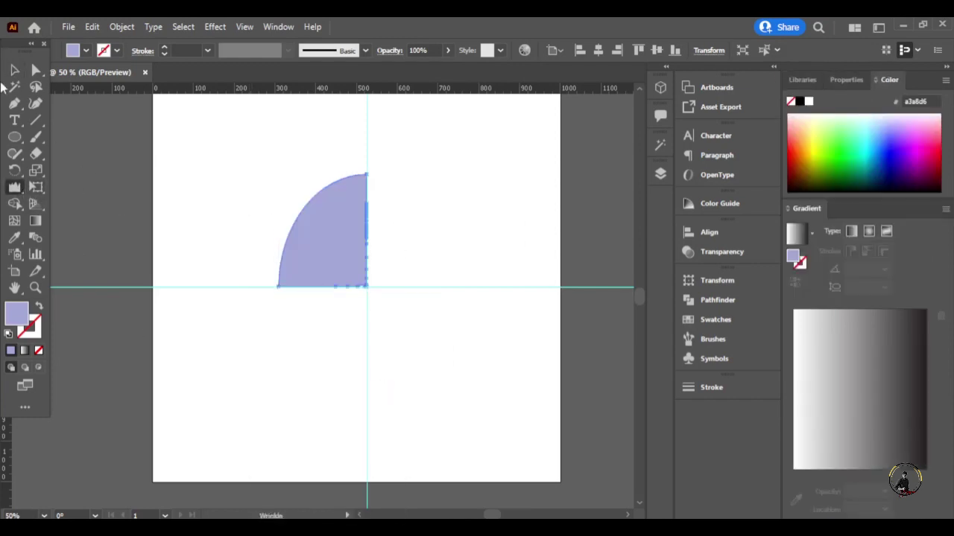
key(v)
click(326, 260)
click(15, 188)
scroll(372, 309, up, 3)
scroll(400, 281, down, 4)
key(v)
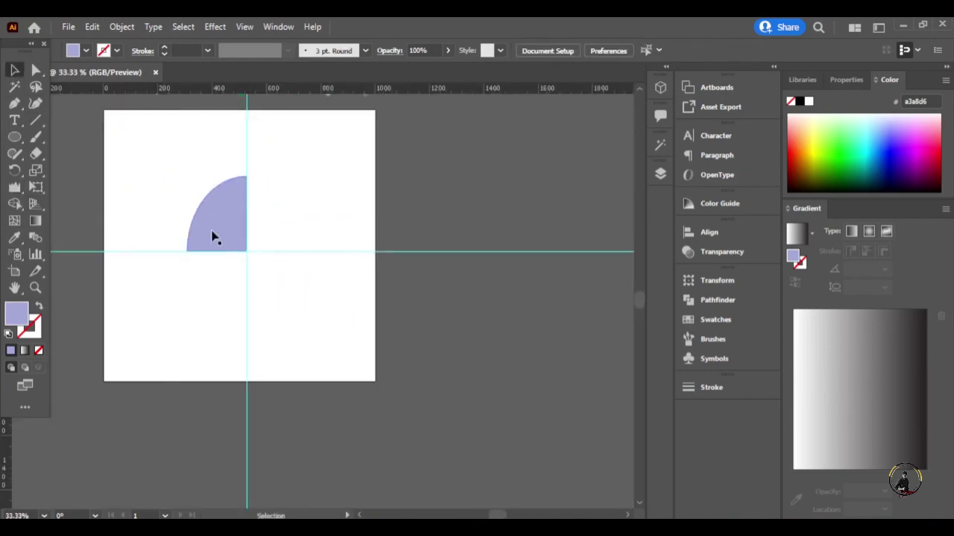
click(15, 188)
right_click(138, 211)
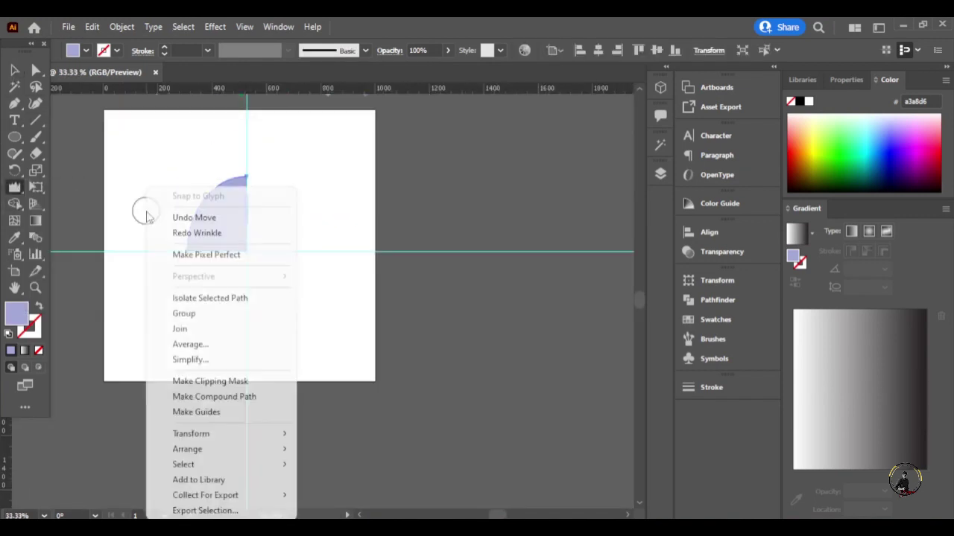
key(Escape)
key(ctrl+plus)
key(ctrl+plus)
key(ctrl+plus)
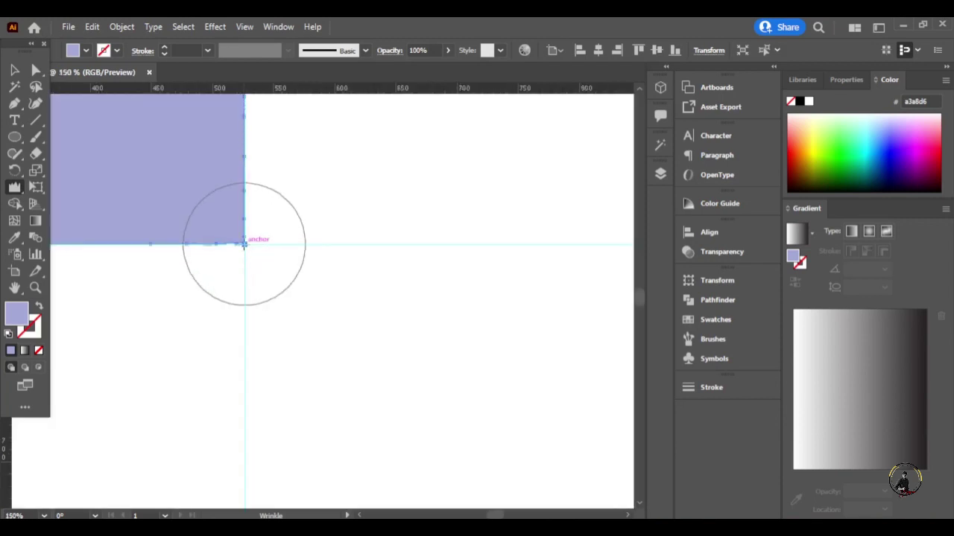
key(ctrl+minus)
key(ctrl+minus)
key(ctrl+minus)
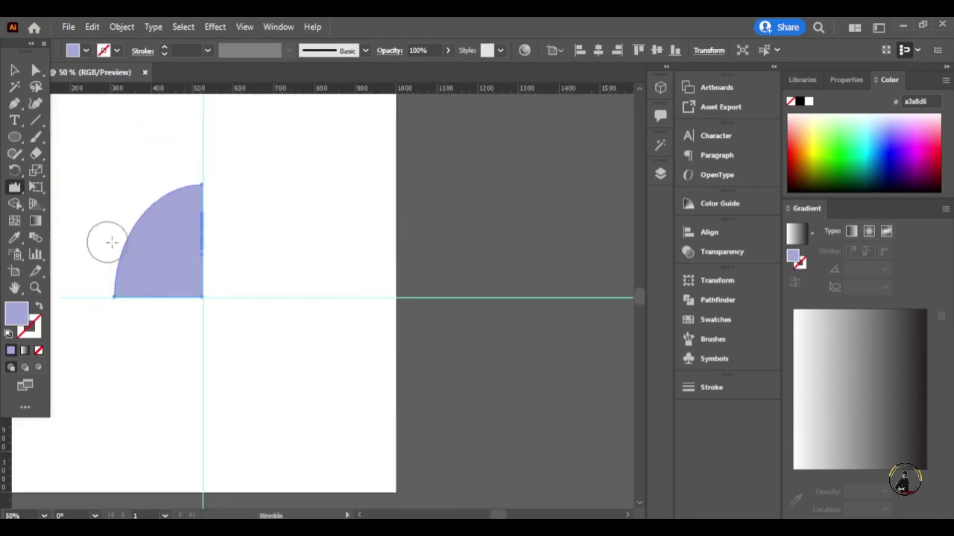
Set the Wrinkle tool to Intensity 80%, Horizontal 100%, Vertical 30%, Complexity 2
double_click(14, 188)
click(490, 174)
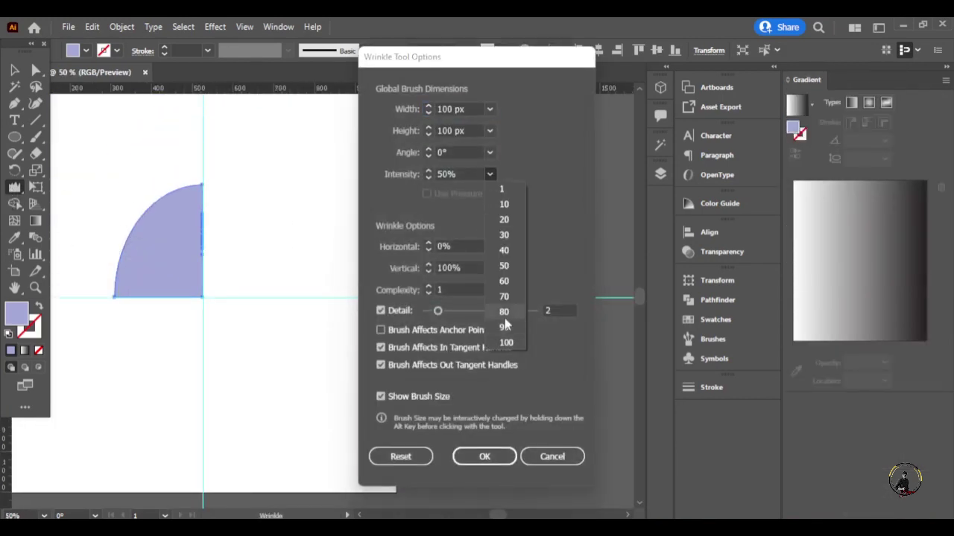
click(504, 309)
click(490, 246)
click(507, 415)
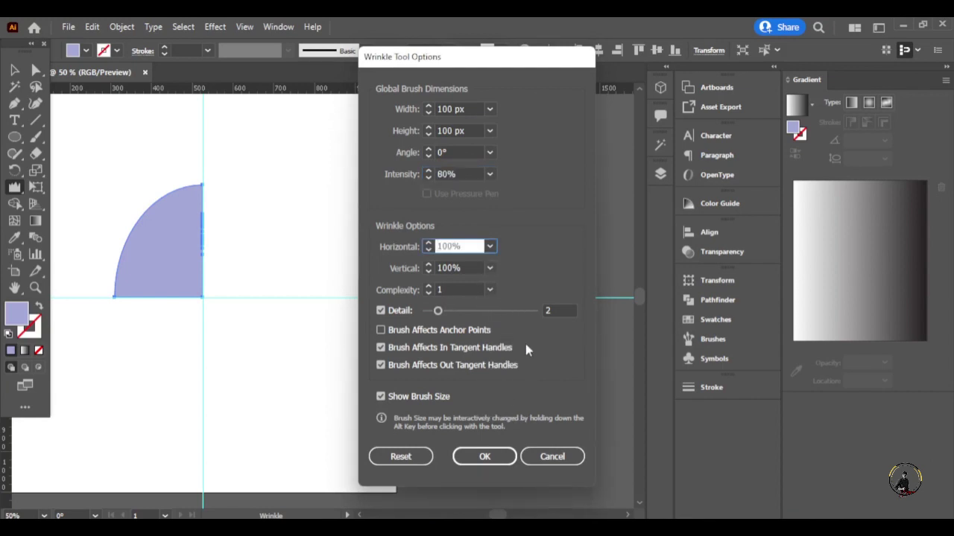
click(489, 268)
click(505, 333)
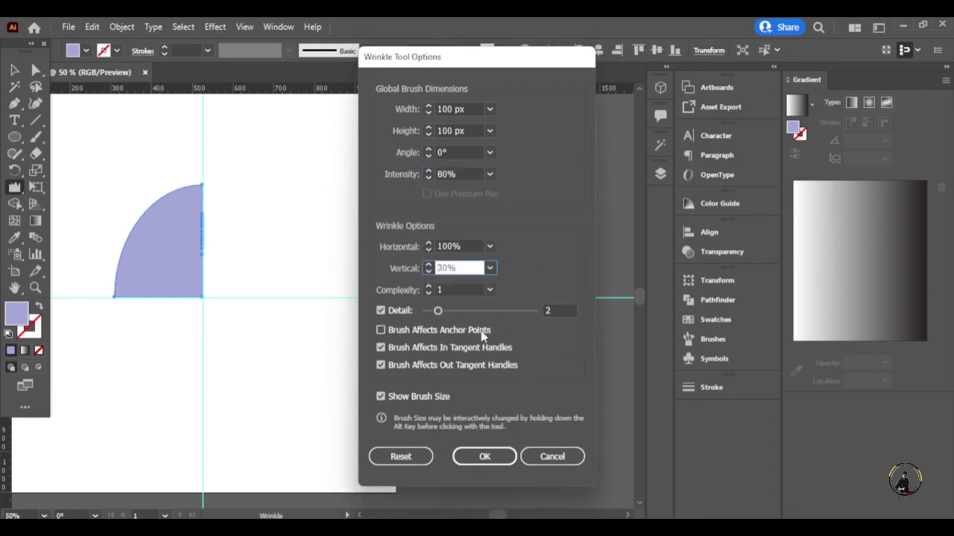
click(490, 290)
click(485, 457)
click(14, 69)
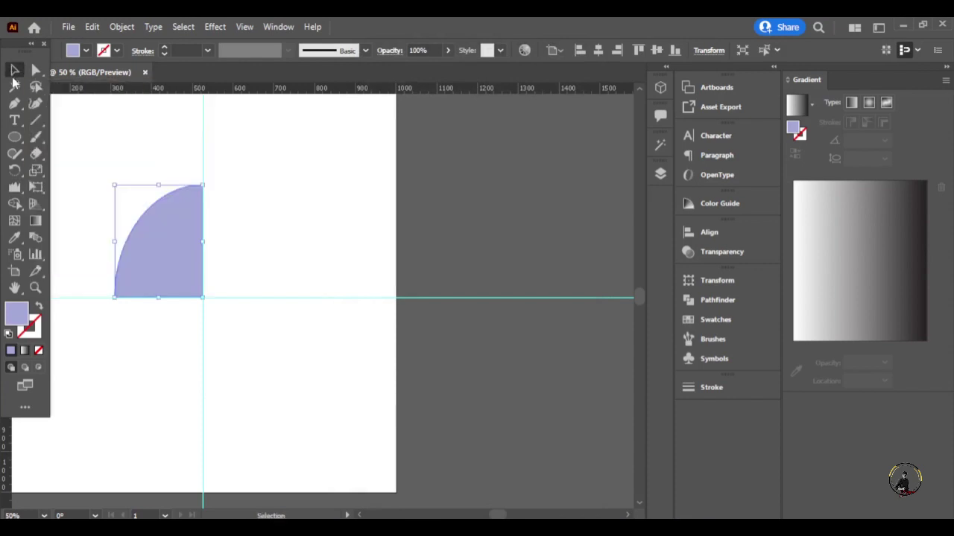
Brush wrinkles along the quarter-oval's curved left edge from bottom to top
click(14, 187)
drag(100, 194, 191, 220)
double_click(18, 189)
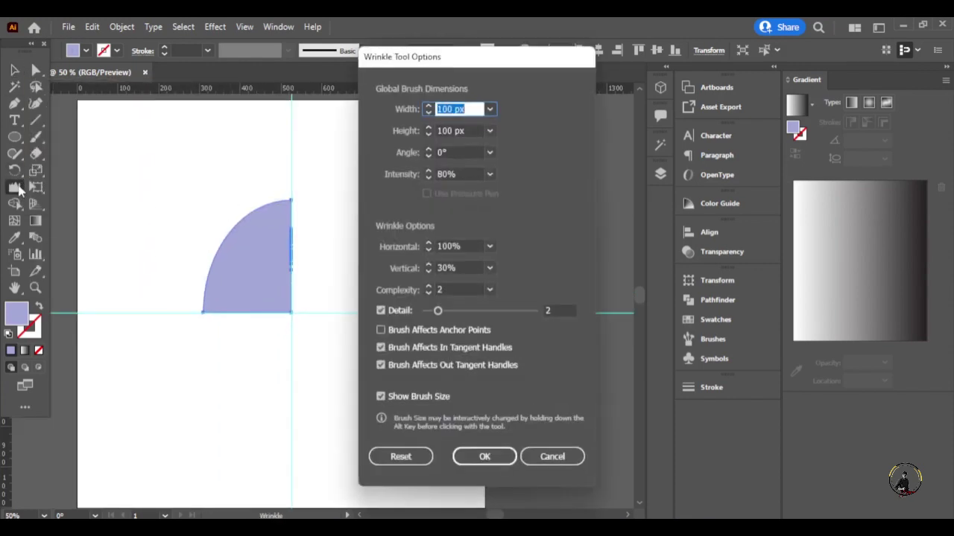
click(484, 456)
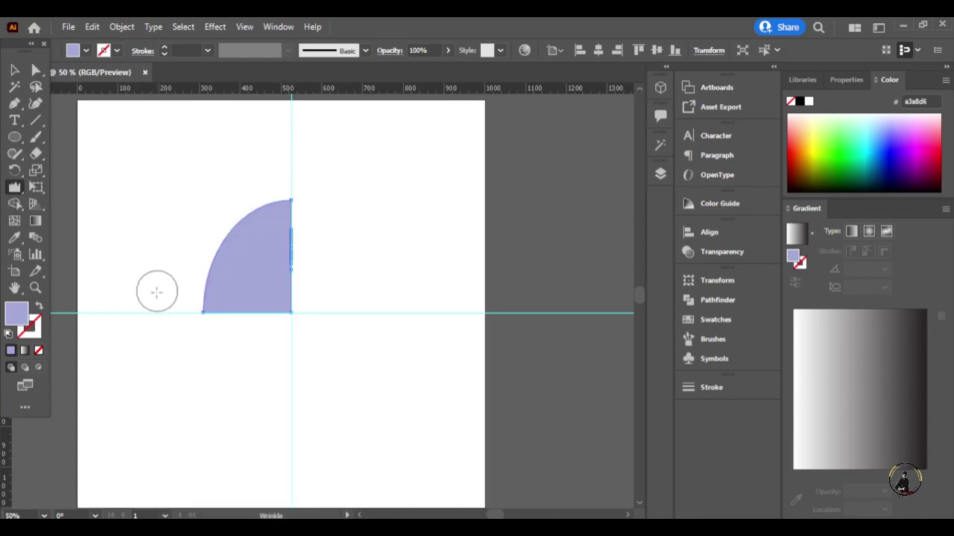
mouse_move(127, 281)
mouse_down()
mouse_move(171, 301)
mouse_move(203, 217)
mouse_move(222, 228)
mouse_move(171, 305)
mouse_move(159, 296)
mouse_move(187, 248)
mouse_up()
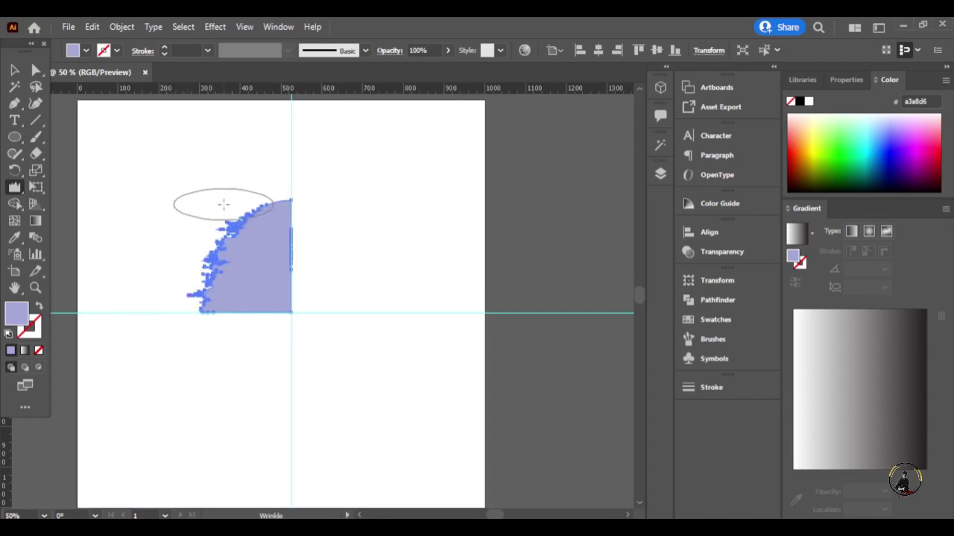
click(16, 70)
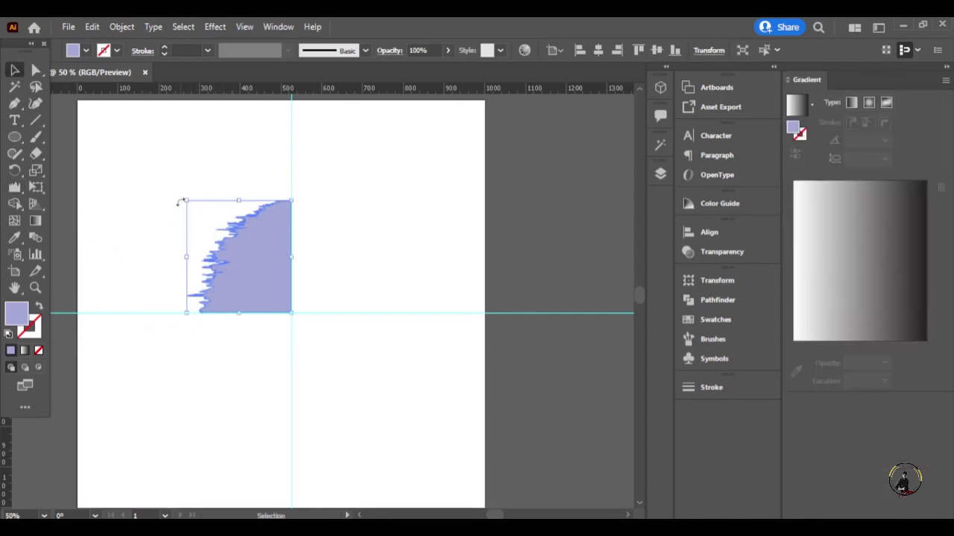
Undo part of the earlier wrinkling on the lavender shape's edge
key(ctrl+equal)
key(ctrl+equal)
key(ctrl+equal)
key(a)
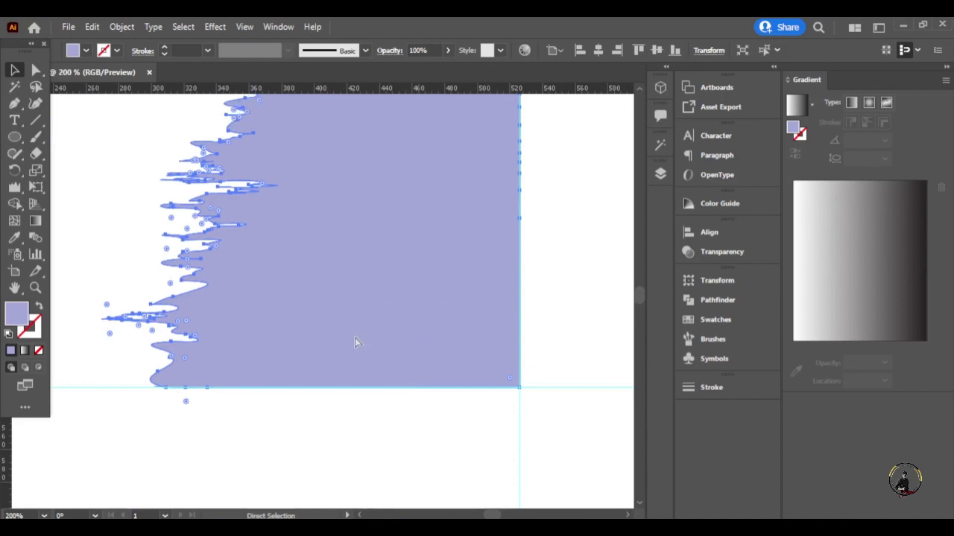
key(ctrl+z)
key(ctrl+z)
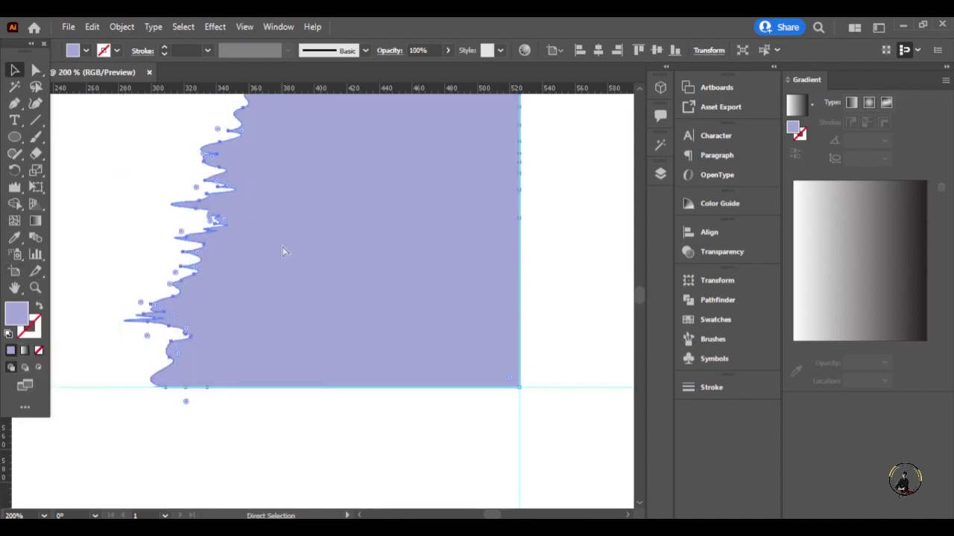
key(ctrl+z)
key(ctrl+z)
key(ctrl+z)
key(ctrl+z)
Set a 244 by 76 px Wrinkle brush and re-roughen the left edge into spikes
click(14, 187)
double_click(15, 187)
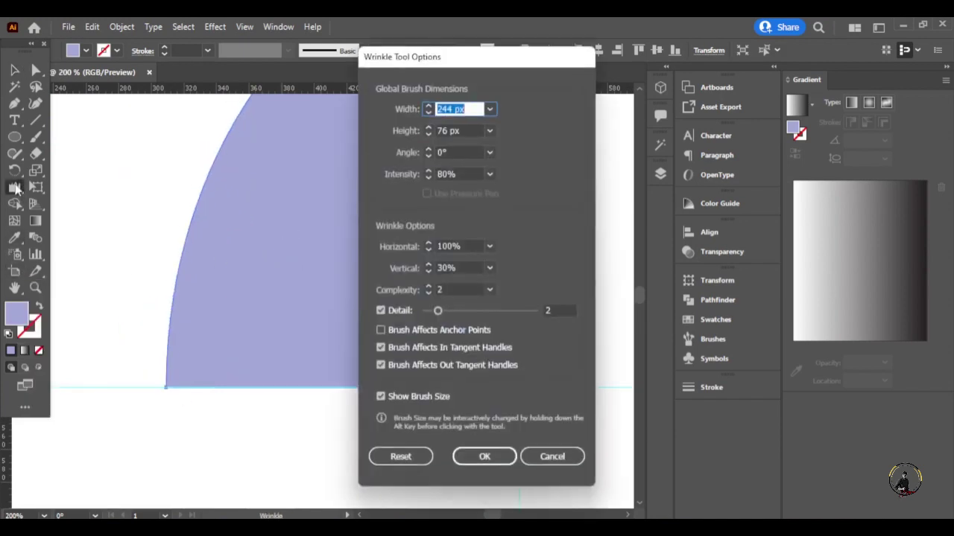
click(485, 455)
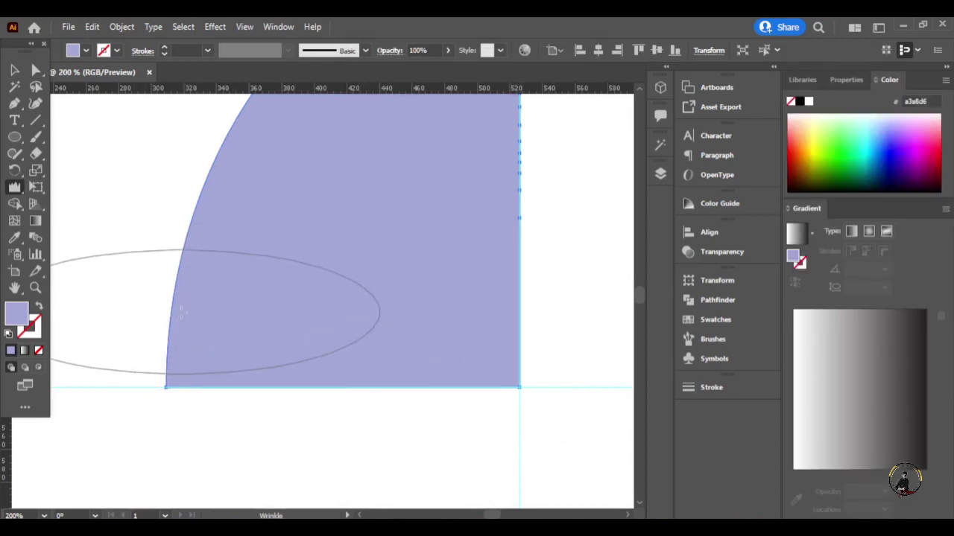
drag(186, 304, 227, 196)
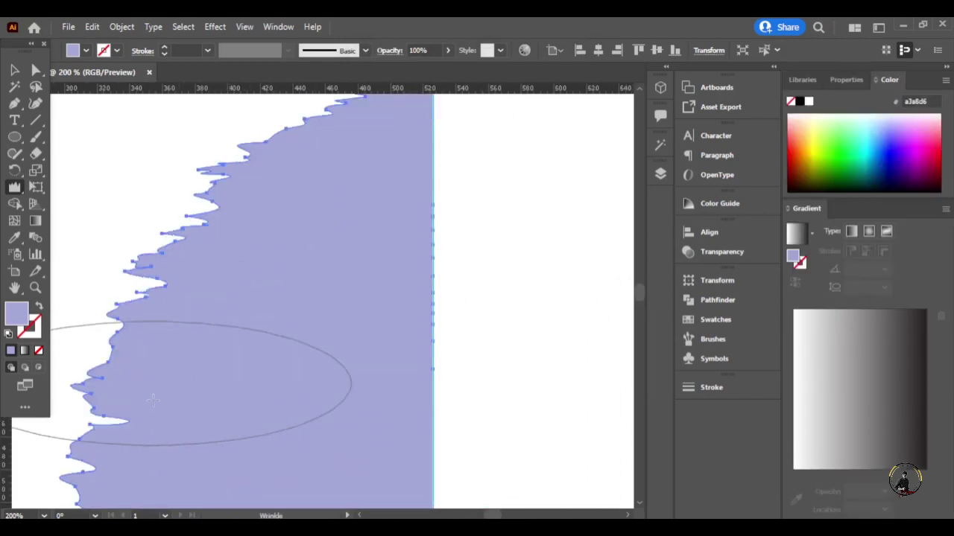
drag(227, 197, 186, 388)
Add more jagged spikes along the upper-left edge and select the path's anchors
key(a)
scroll(353, 318, up, 3)
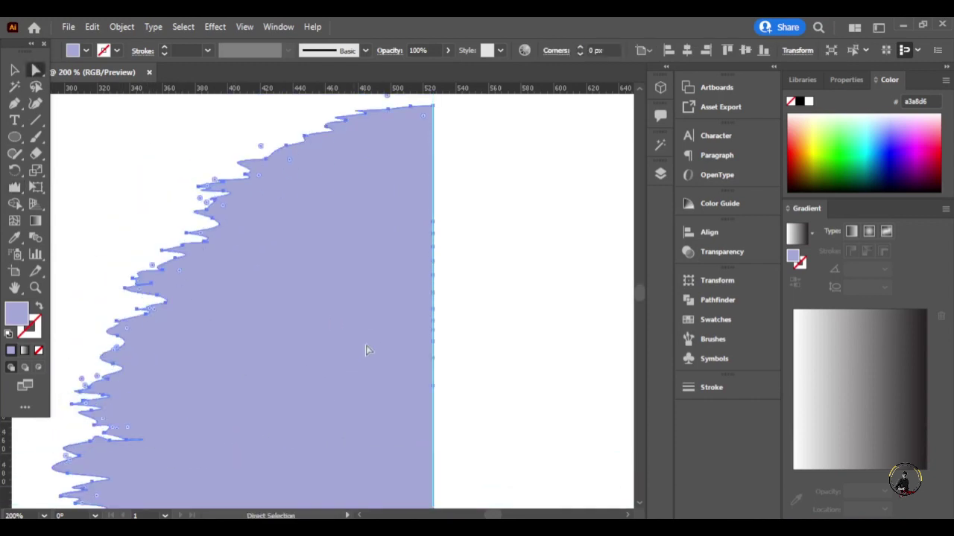
drag(207, 155, 201, 209)
key(a)
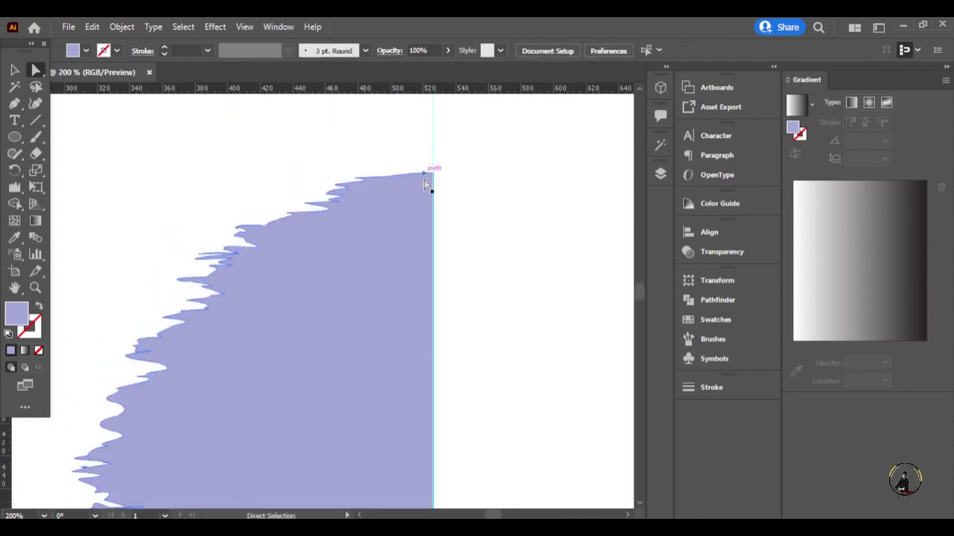
click(424, 179)
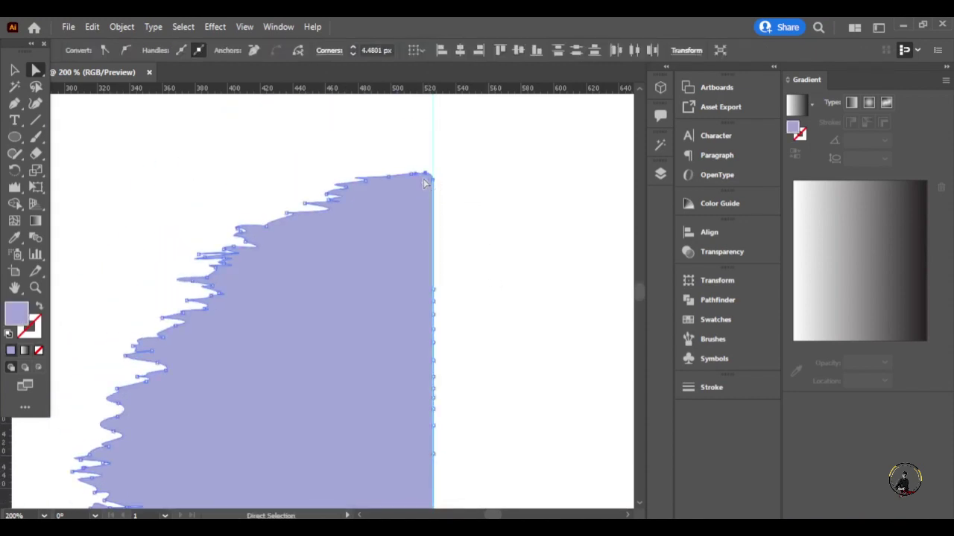
Drag the top-right anchor up into a tall spike and adjust its base anchor
drag(434, 173, 440, 138)
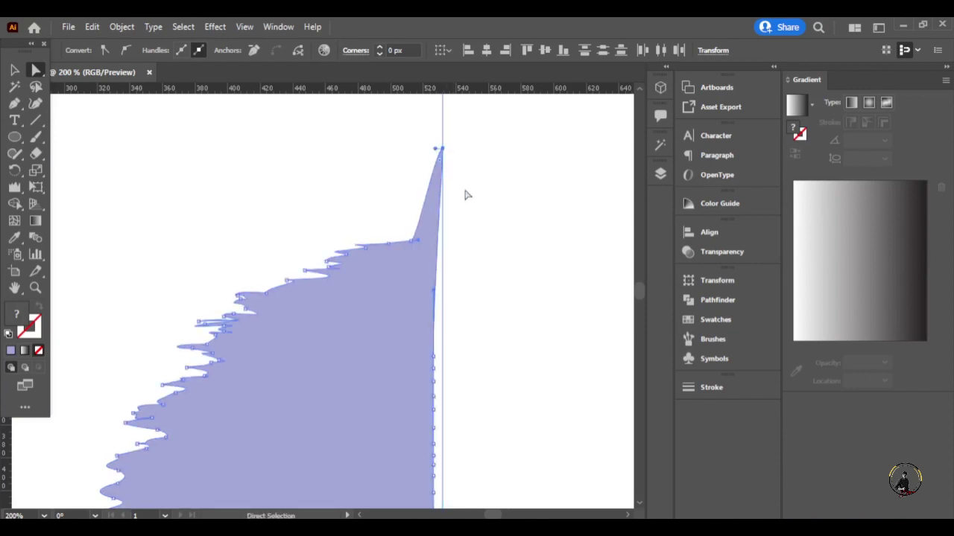
mouse_move(441, 149)
mouse_down()
mouse_move(444, 131)
mouse_move(416, 136)
mouse_up()
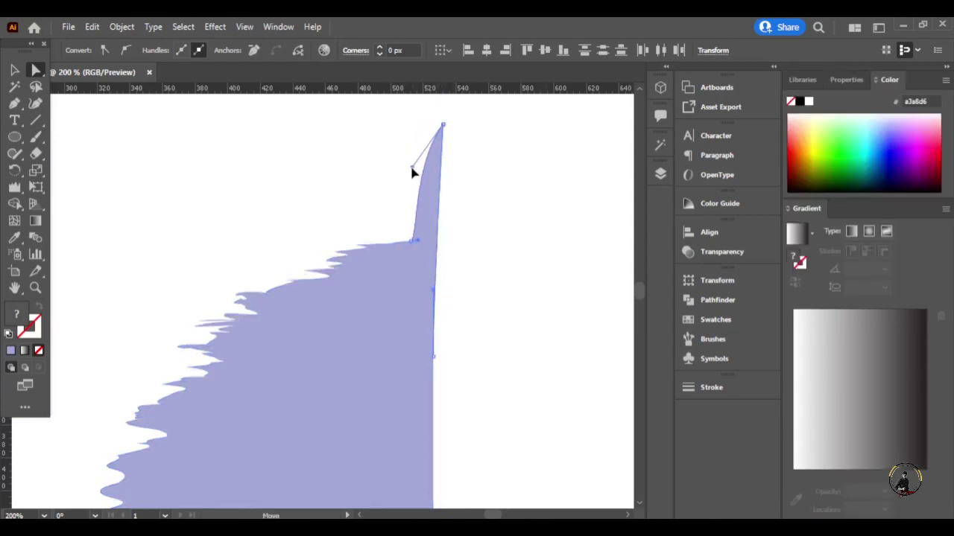
drag(410, 240, 406, 236)
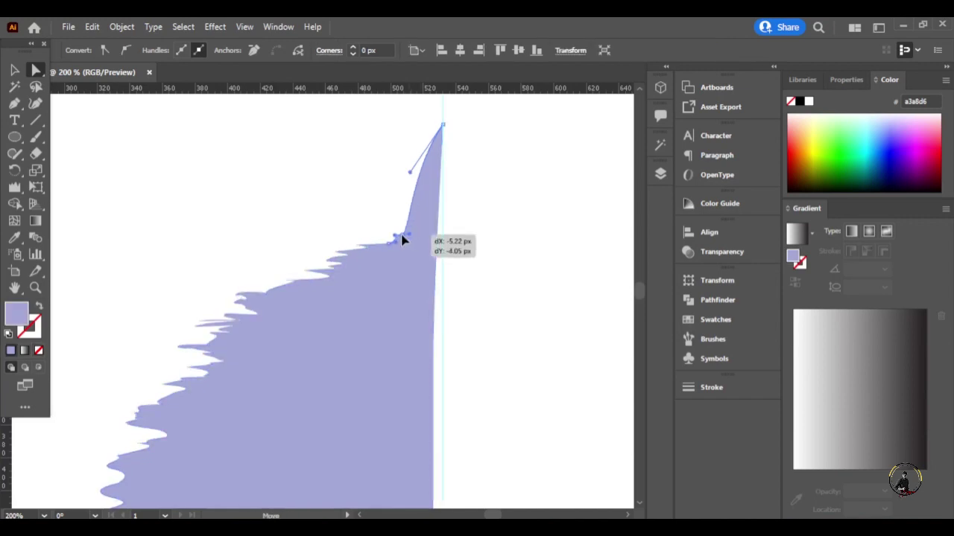
scroll(447, 348, down, 3)
scroll(469, 372, down, 4)
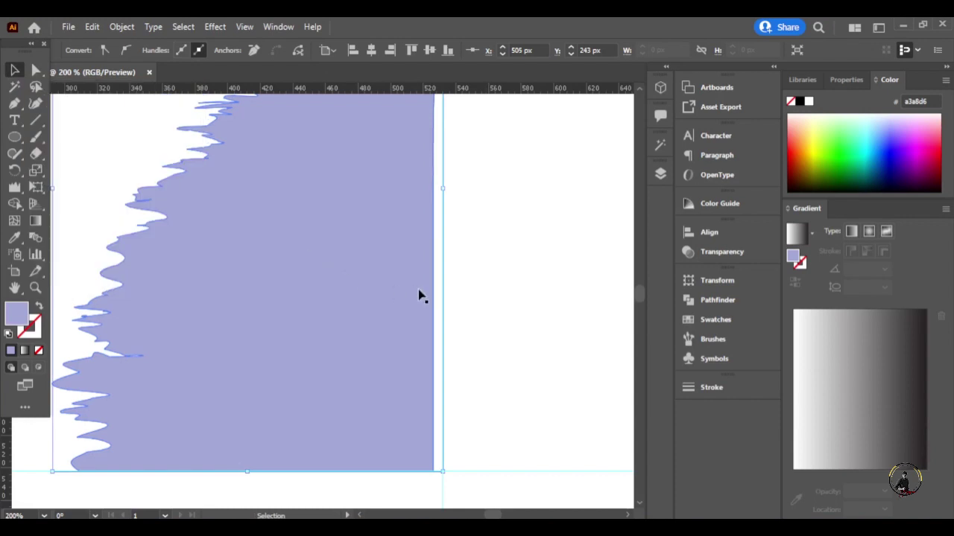
scroll(420, 294, up, 3)
Shift the vertical guide onto the spike's tip
key(v)
scroll(458, 302, up, 5)
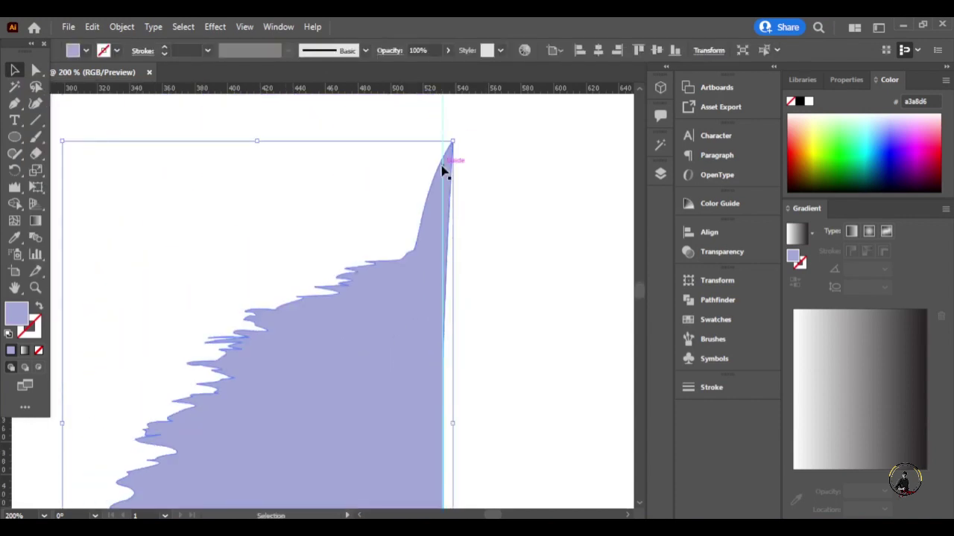
key(a)
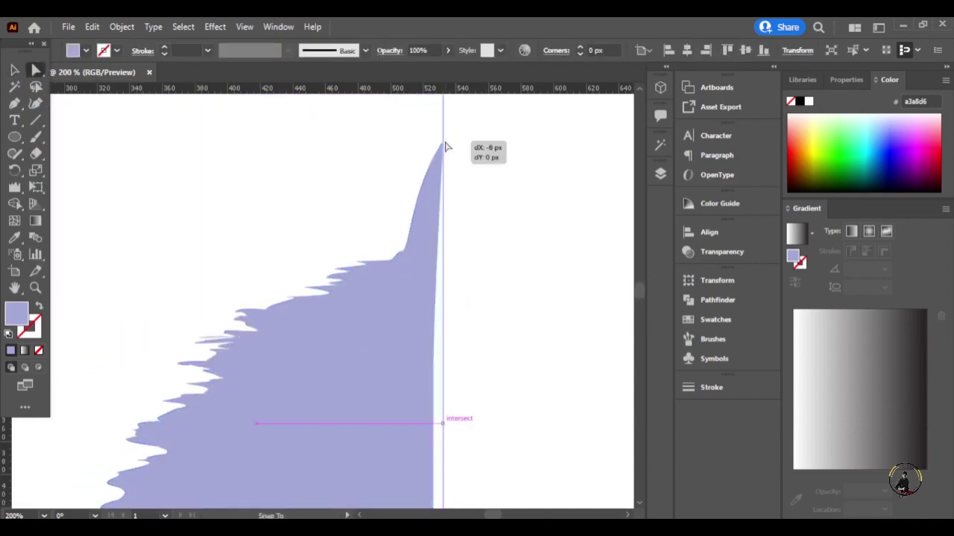
click(447, 142)
click(243, 210)
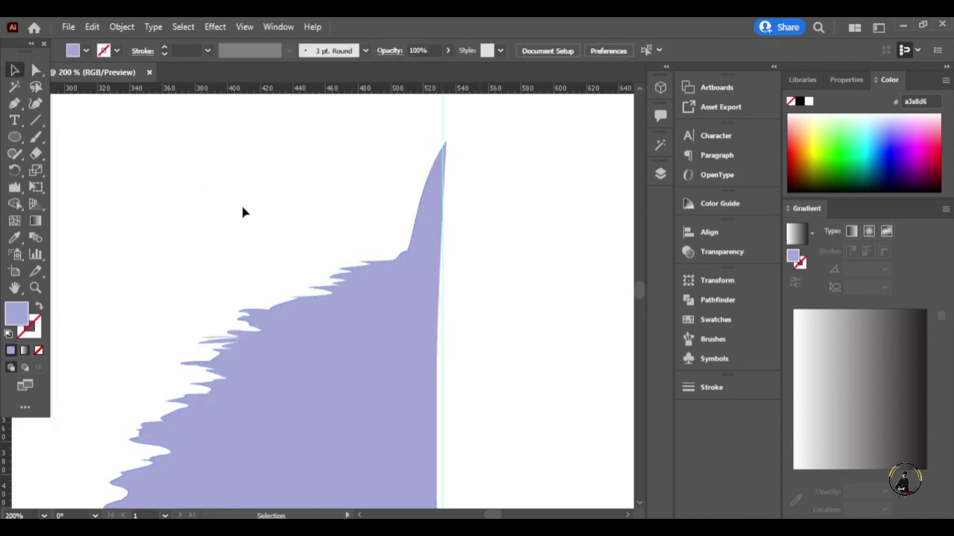
key(p)
click(37, 71)
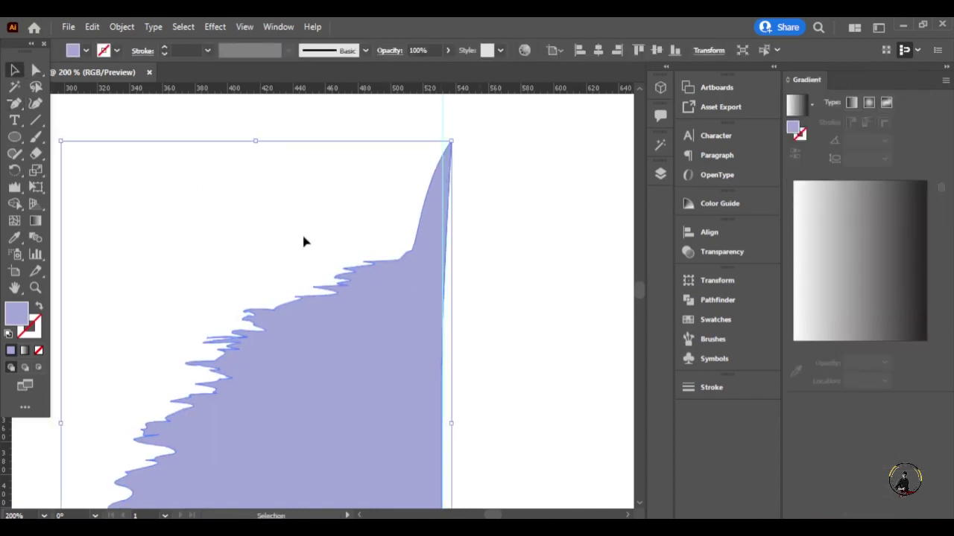
click(304, 240)
key(a)
mouse_move(443, 162)
mouse_down()
mouse_move(478, 162)
mouse_move(442, 141)
mouse_up()
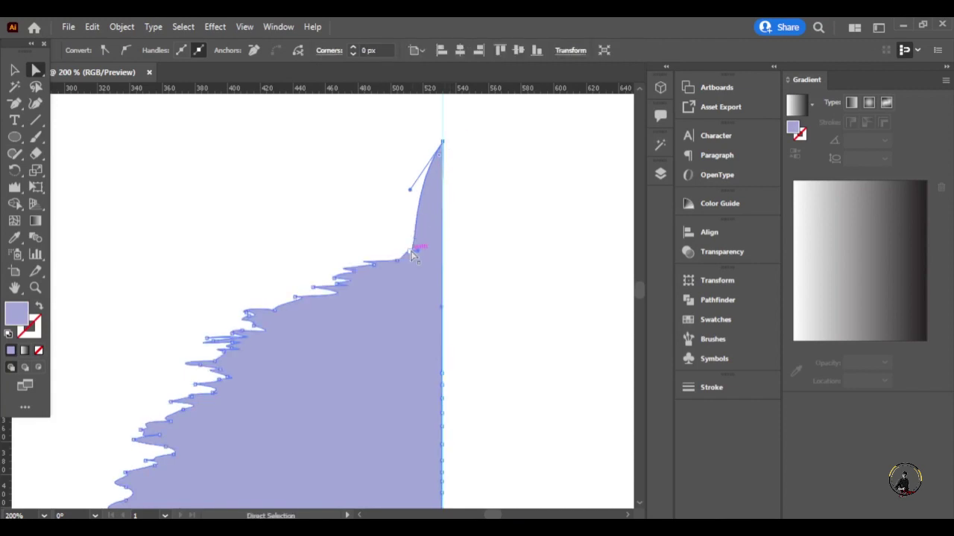
Nudge the anchor at the spike's base into place
click(412, 251)
key(v)
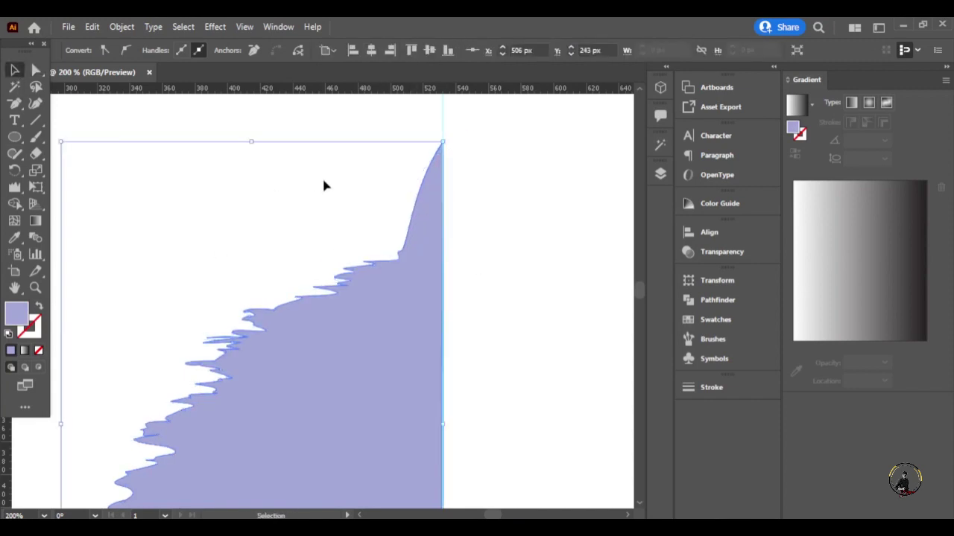
click(532, 296)
scroll(532, 296, down, 5)
scroll(451, 271, up, 2)
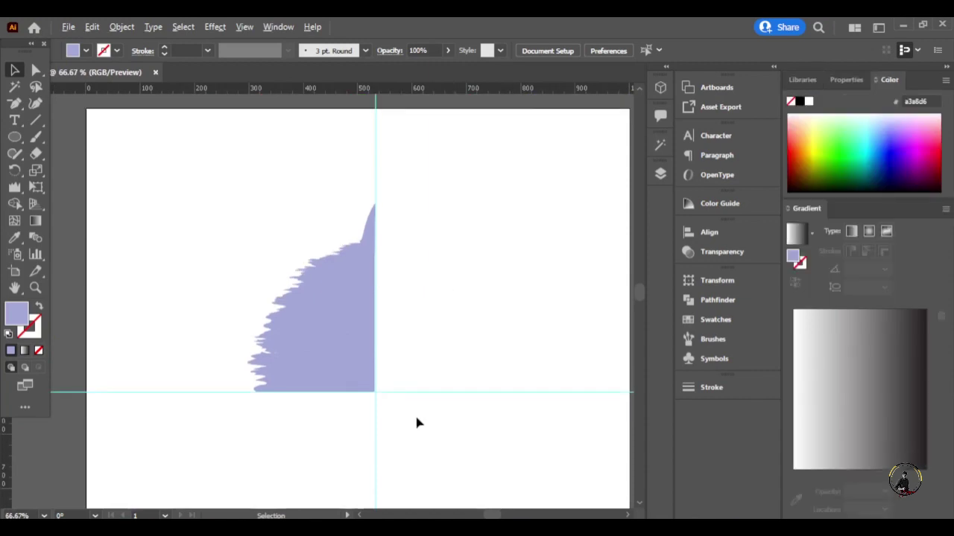
scroll(417, 422, up, 4)
scroll(313, 262, down, 3)
scroll(313, 262, up, 1)
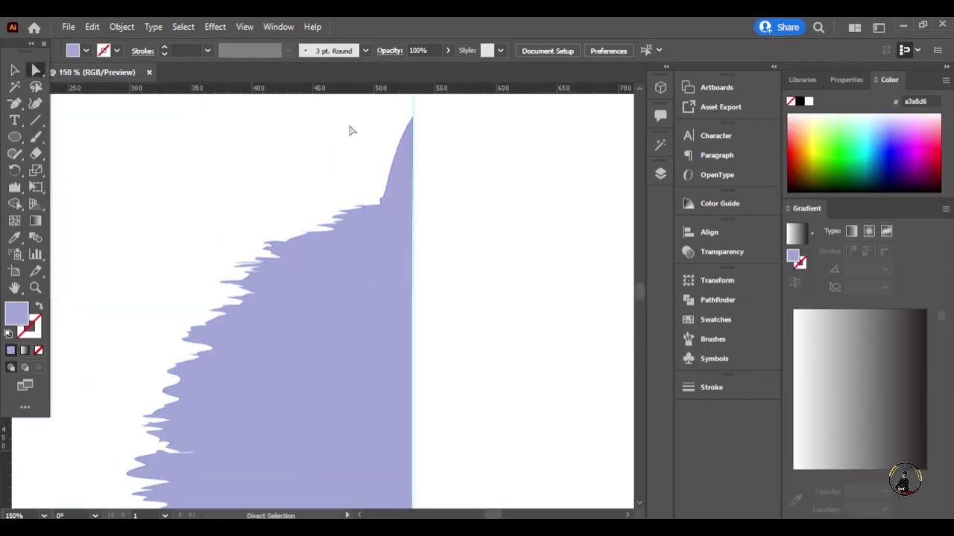
click(395, 149)
click(395, 193)
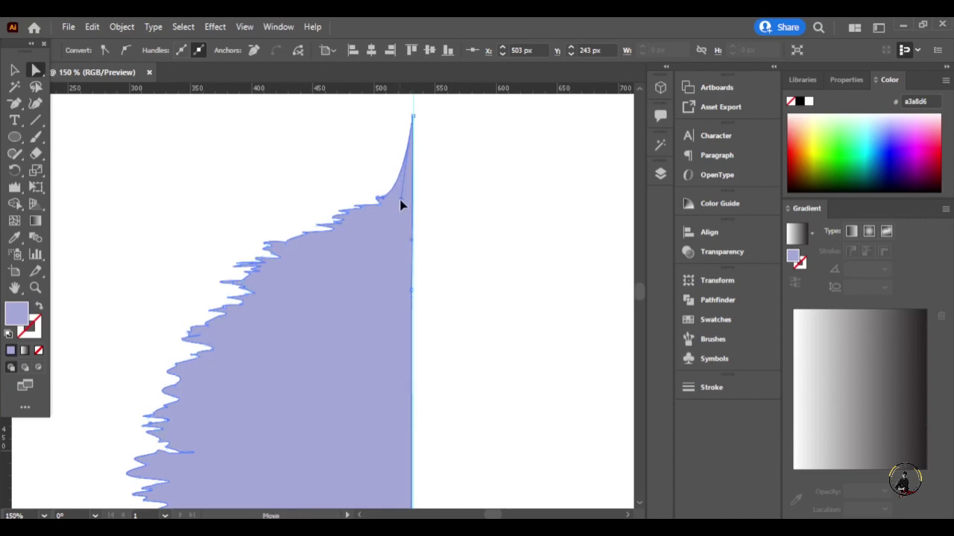
drag(378, 200, 382, 203)
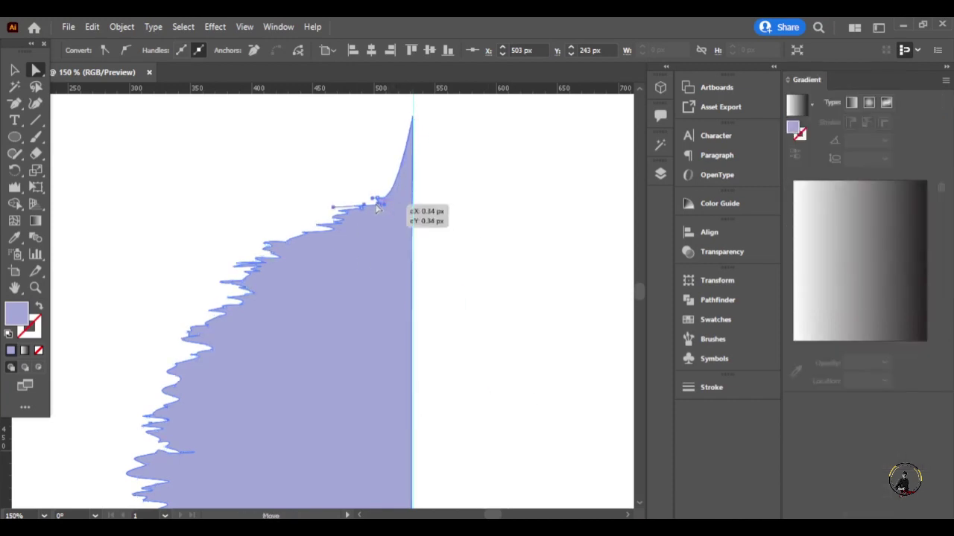
Smooth the curve where the spike meets the frosting ridges
click(392, 212)
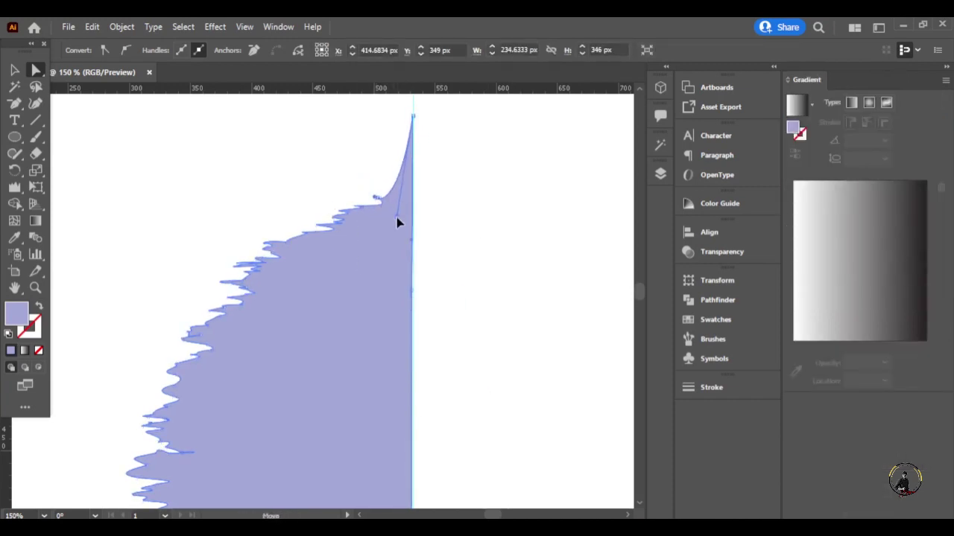
scroll(449, 269, up, 4)
drag(358, 255, 326, 283)
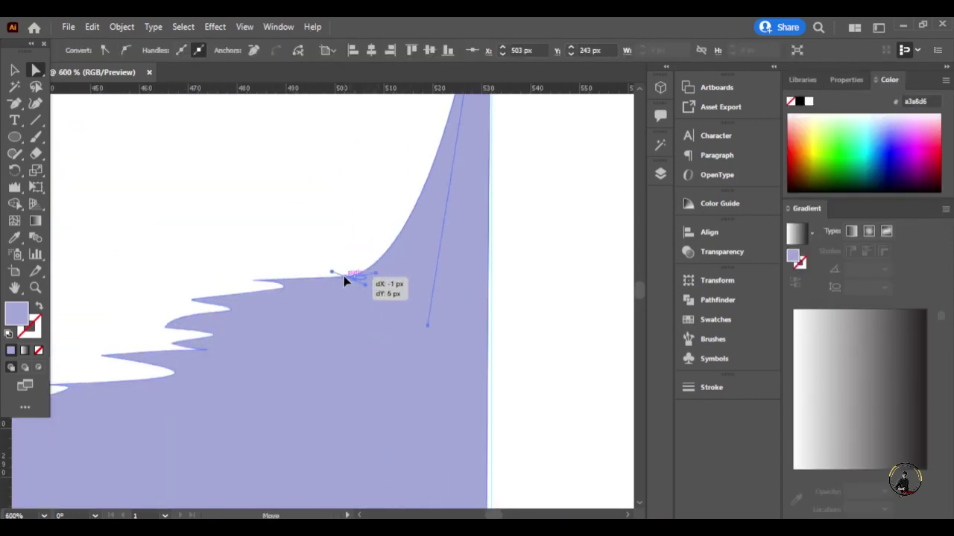
scroll(479, 281, down, 3)
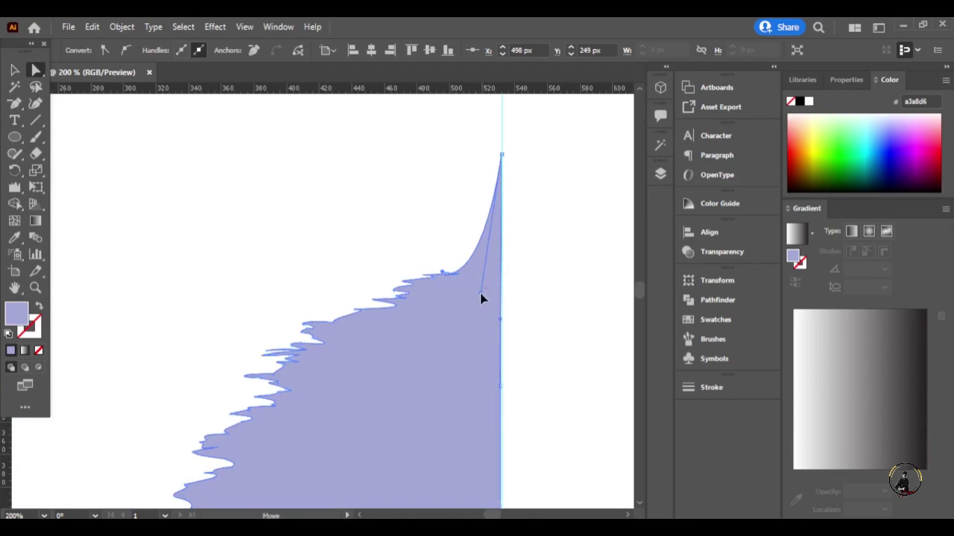
scroll(509, 269, up, 3)
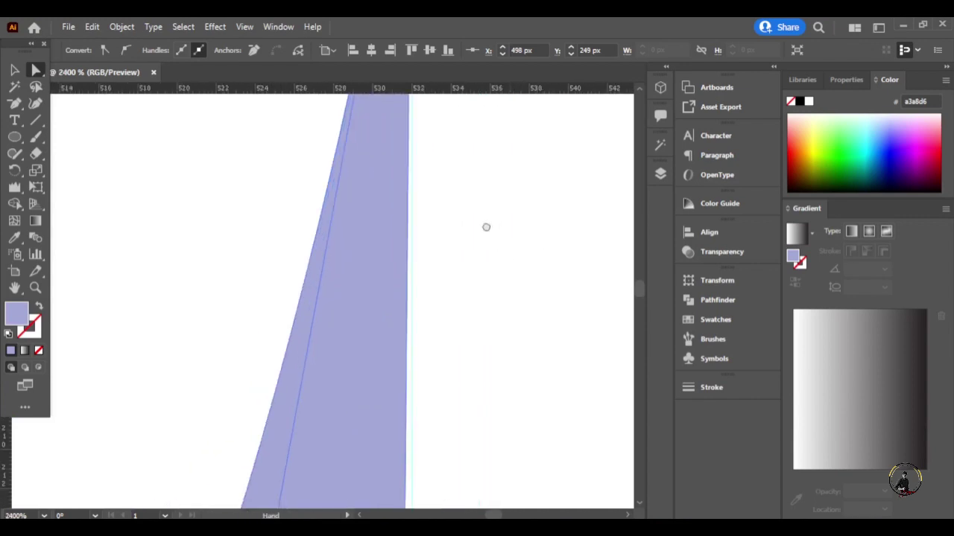
scroll(485, 226, up, 2)
drag(450, 272, 452, 339)
Check that the tip anchor sits aligned on the vertical guide
key(F6)
click(374, 192)
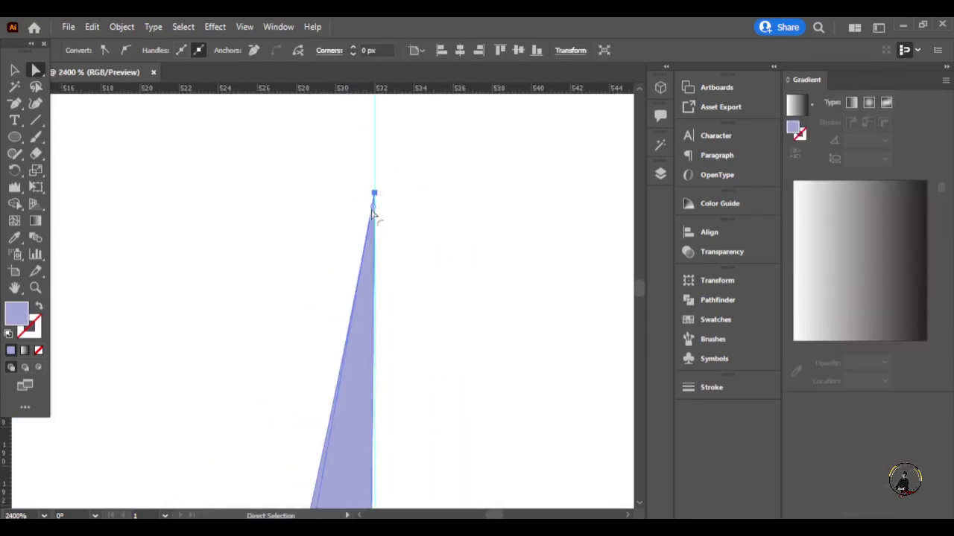
click(232, 224)
key(v)
scroll(443, 275, down, 2)
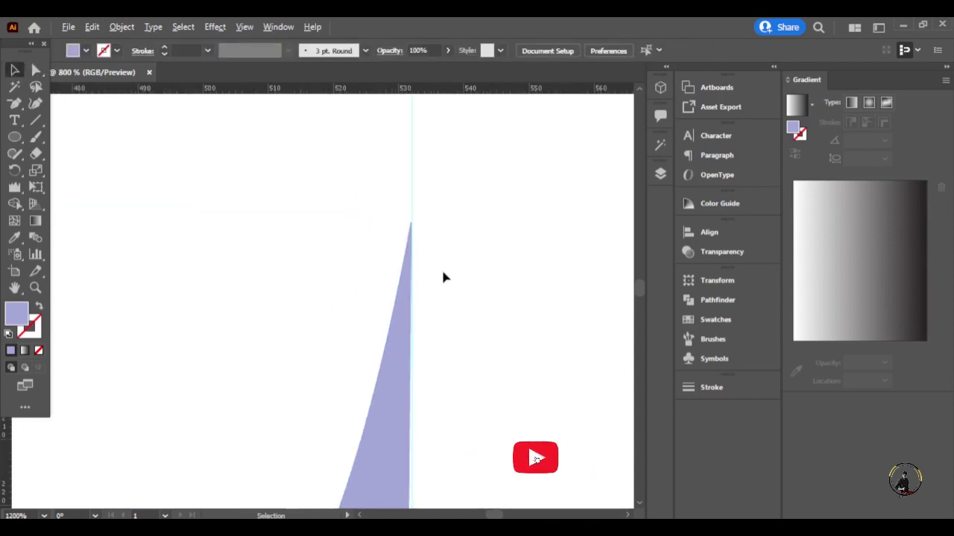
scroll(455, 289, down, 4)
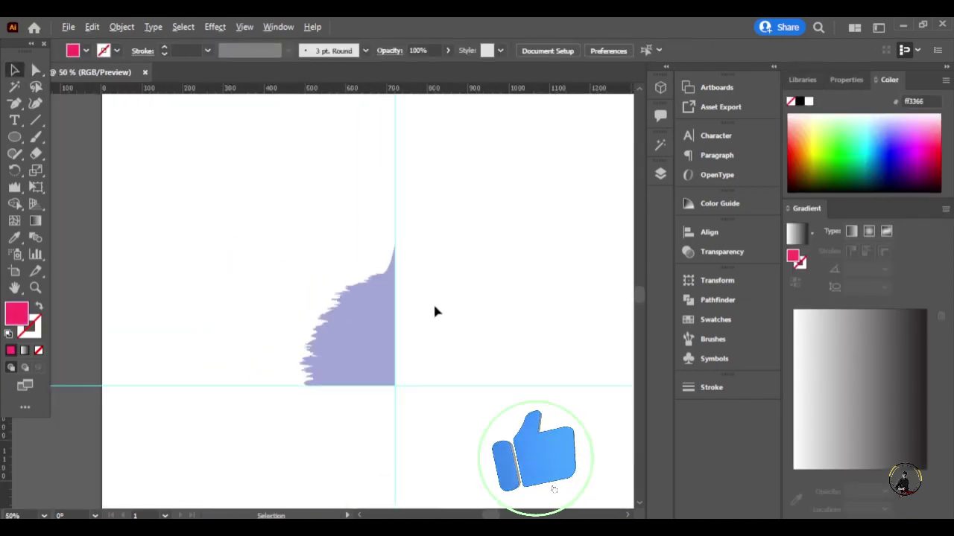
scroll(447, 321, down, 1)
click(375, 308)
click(471, 254)
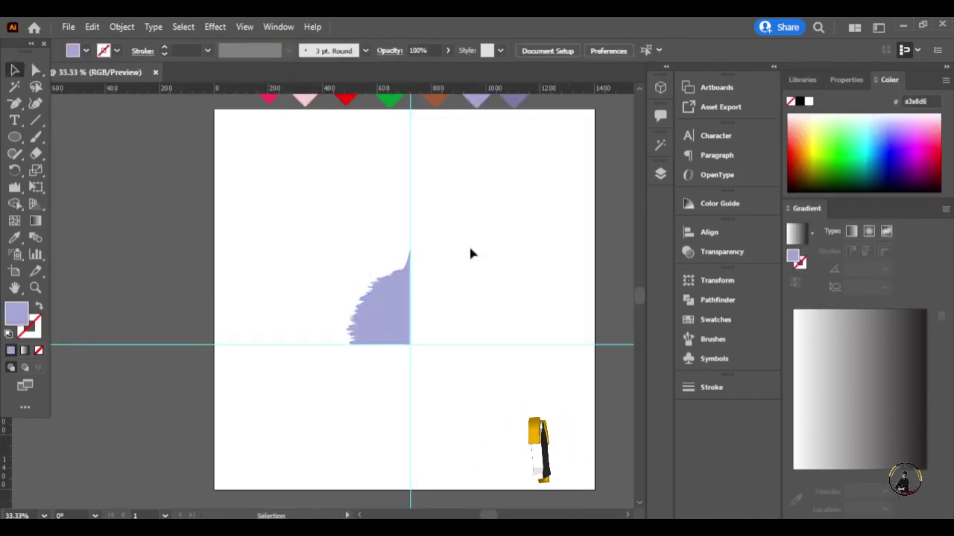
Revolve the selected lavender profile using the 3D and Materials panel
click(661, 88)
click(278, 26)
click(352, 171)
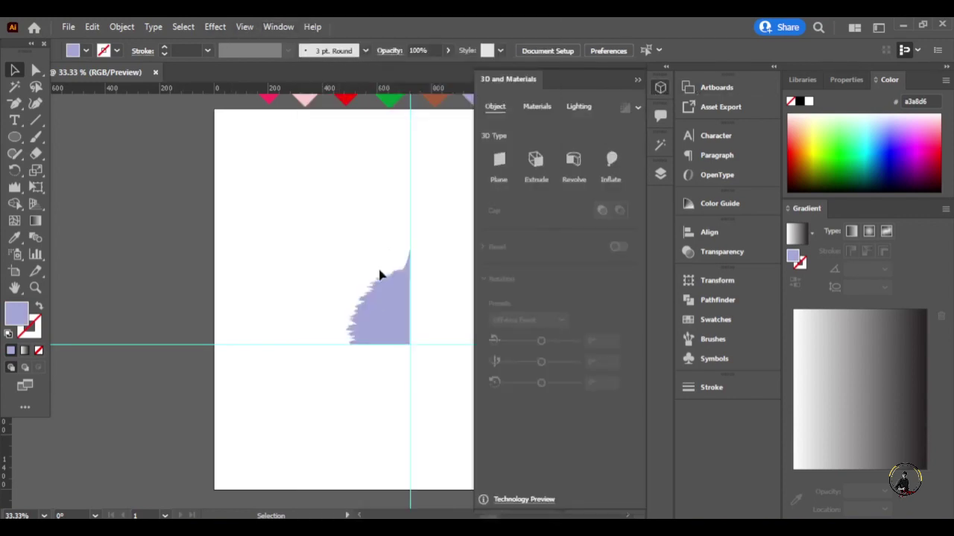
click(380, 276)
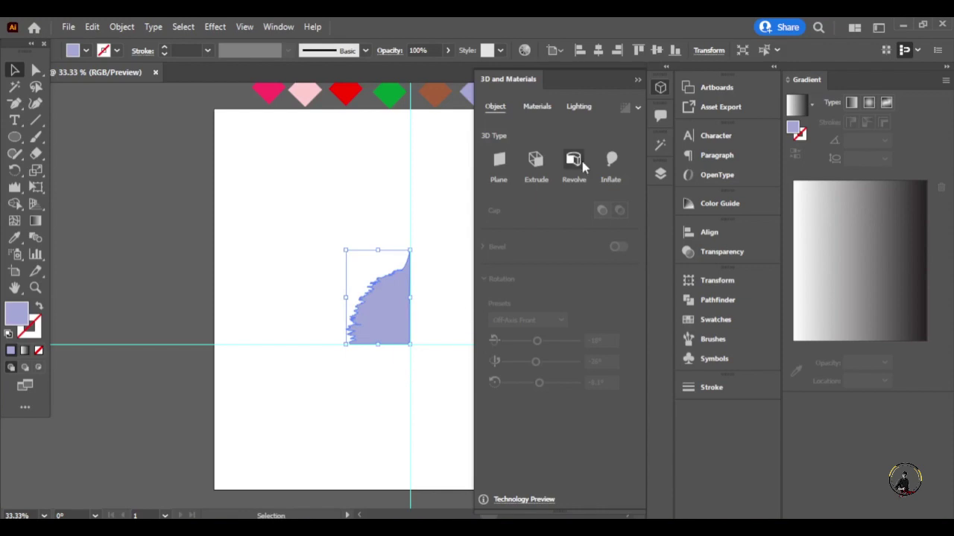
click(583, 167)
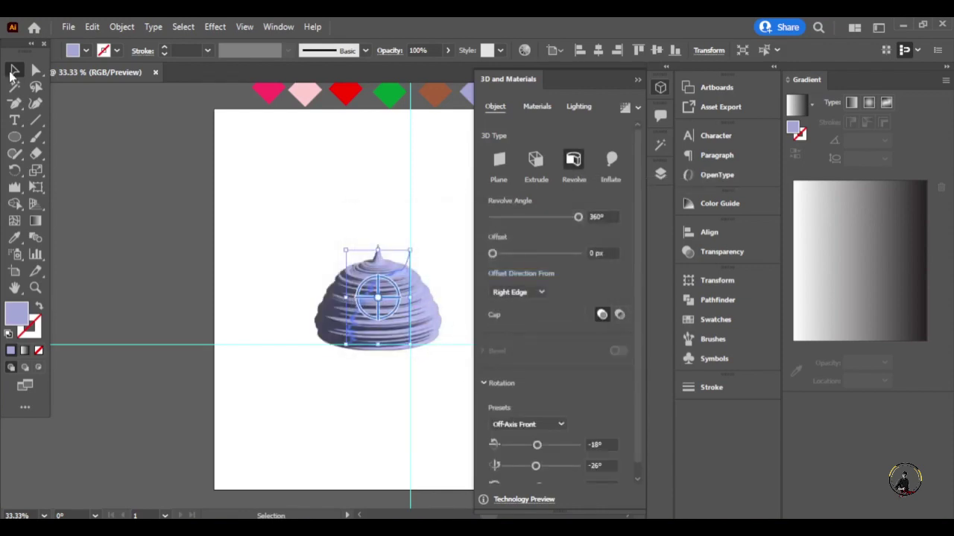
Inspect the 3D frosting, then move the 3D panel and artboard view aside
click(418, 207)
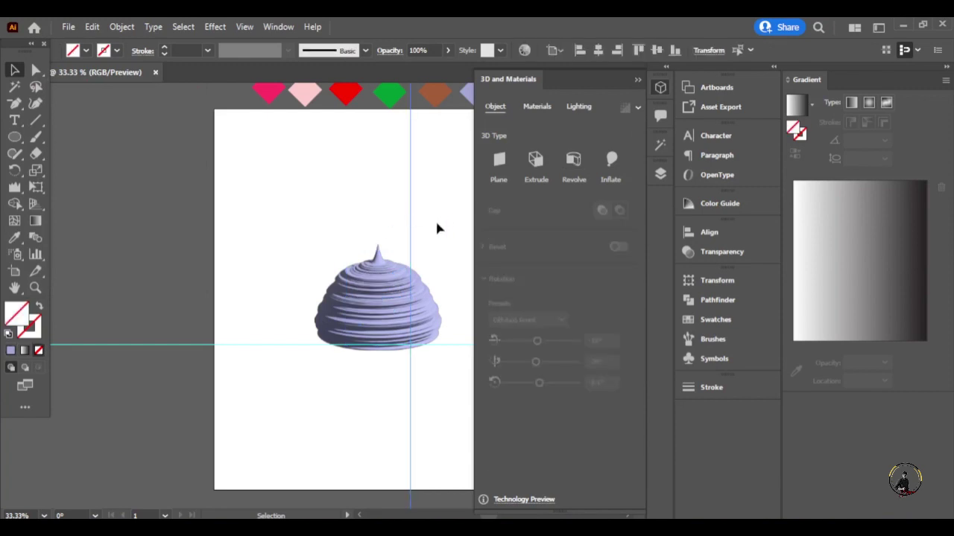
click(405, 330)
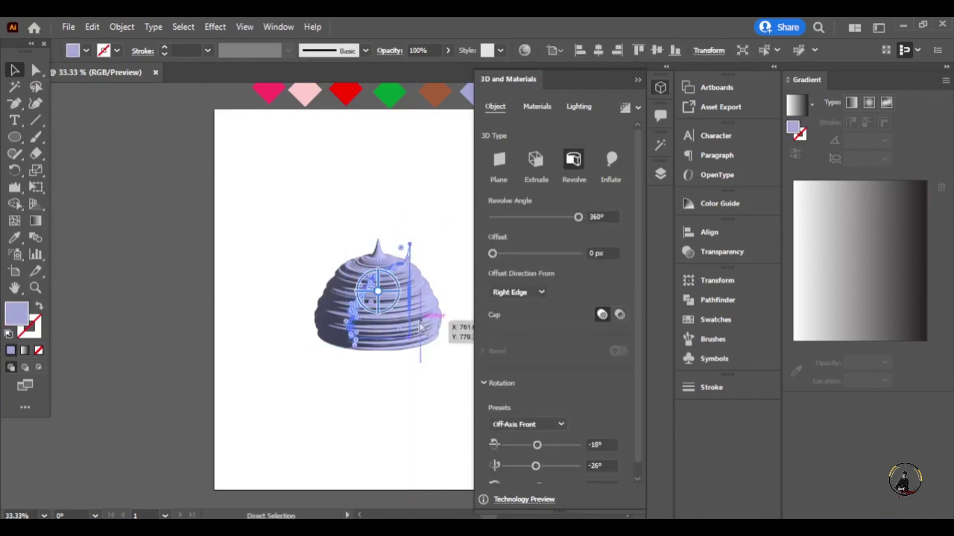
click(427, 268)
drag(581, 87, 588, 109)
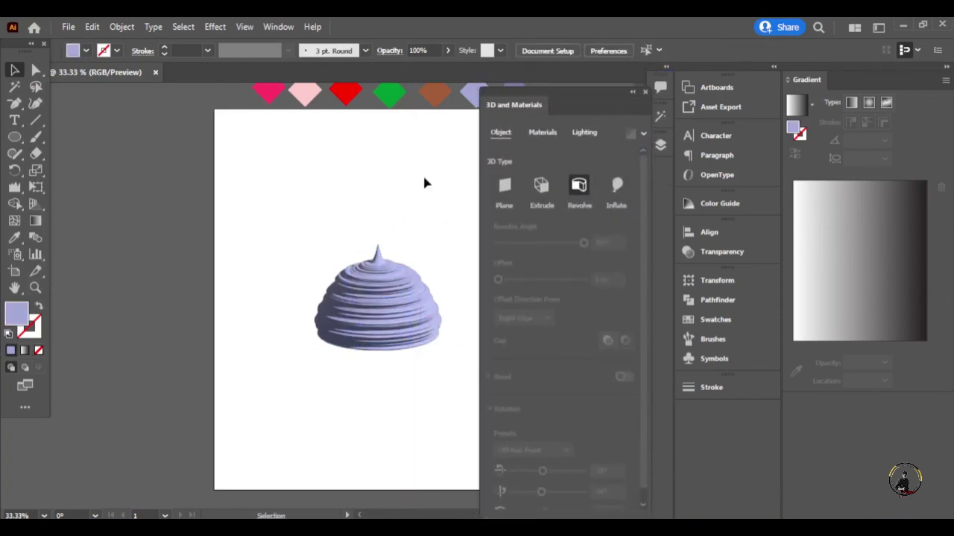
drag(422, 173, 330, 214)
View the frosting's 3D Lighting settings and adjust the ambient light strength
click(240, 348)
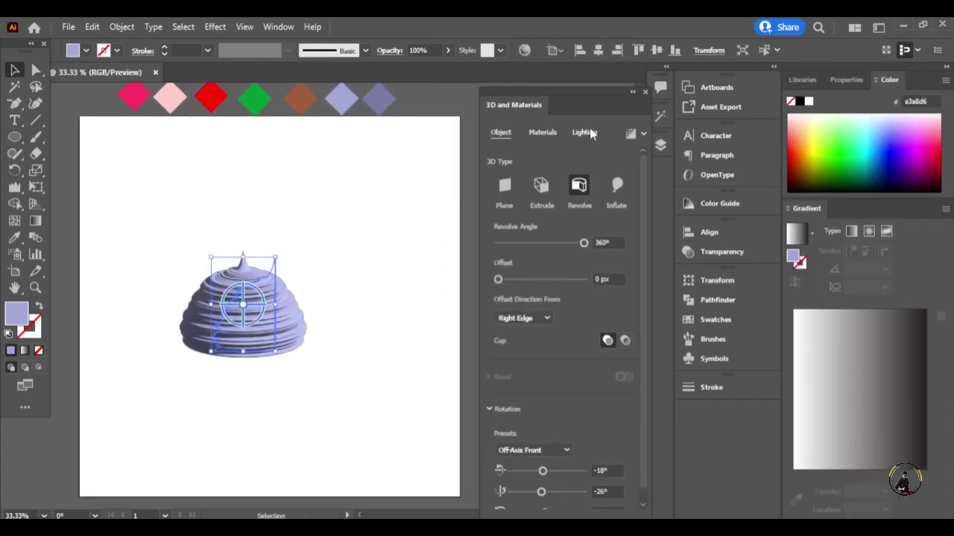
click(584, 132)
mouse_move(520, 419)
mouse_down()
mouse_move(556, 421)
mouse_move(542, 421)
mouse_up()
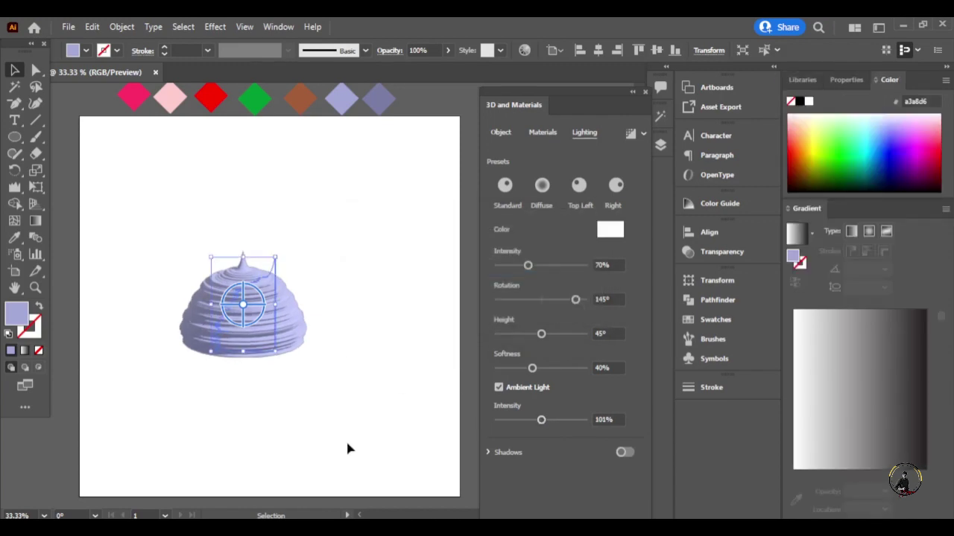
key(ctrl+1)
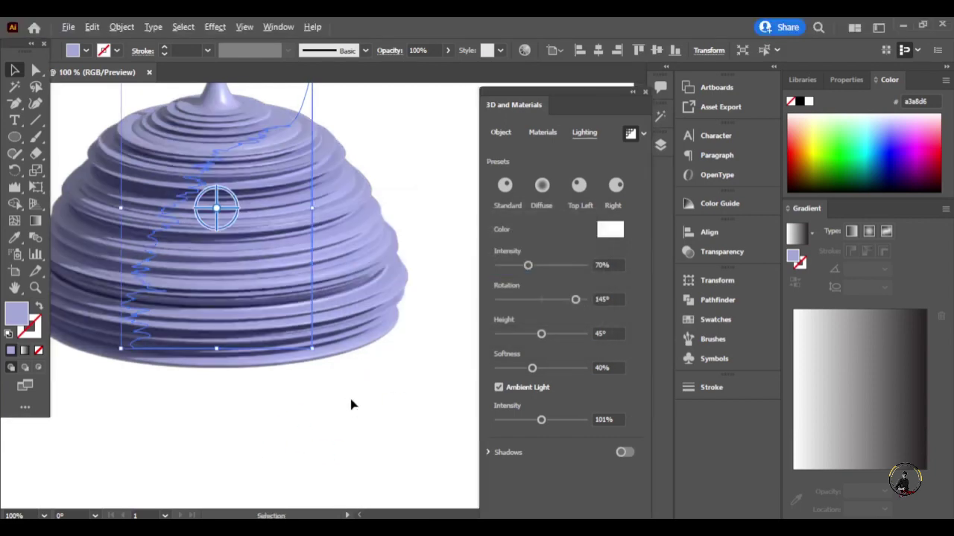
scroll(351, 405, down, 2)
scroll(319, 419, up, 1)
click(347, 466)
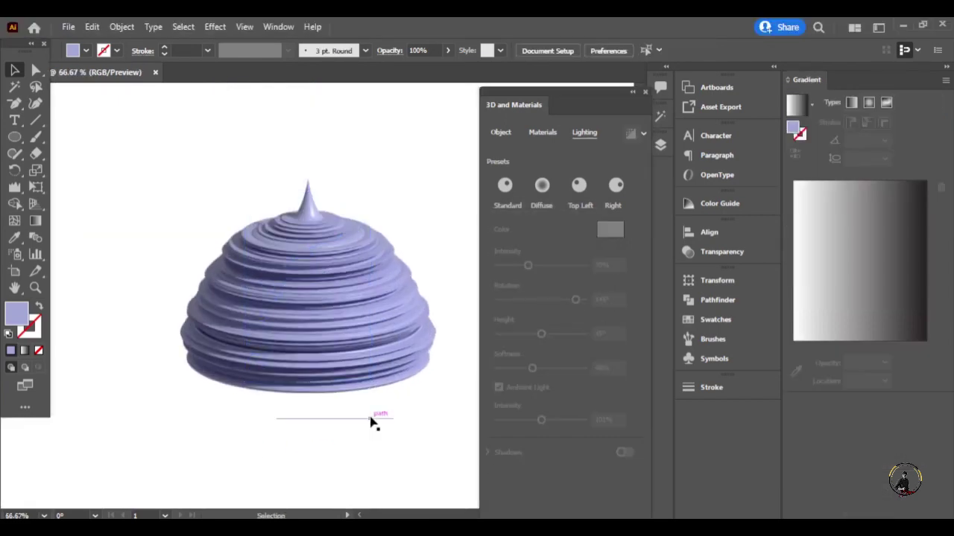
Try a pink light colour on the dome, then collapse the 3D and Materials panel
click(291, 253)
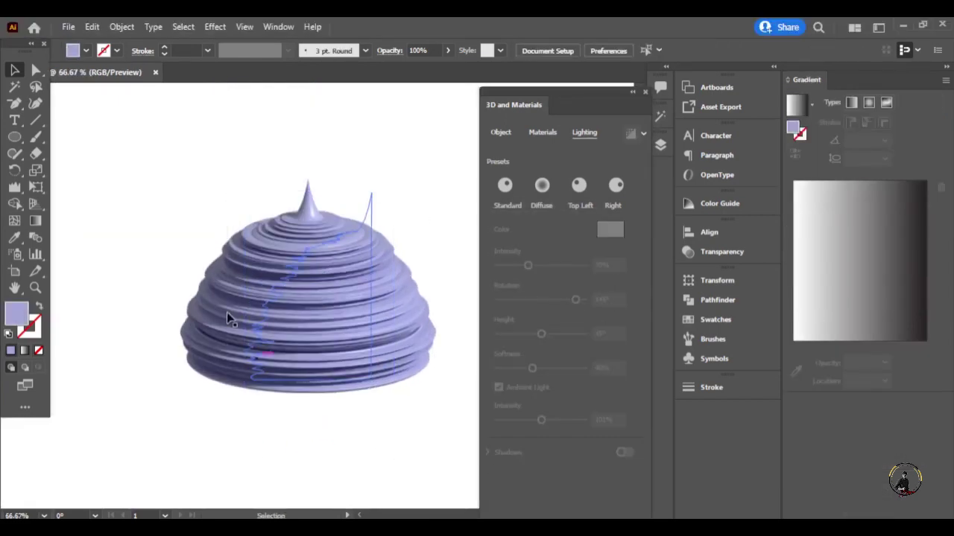
double_click(18, 313)
drag(384, 331, 384, 279)
click(350, 275)
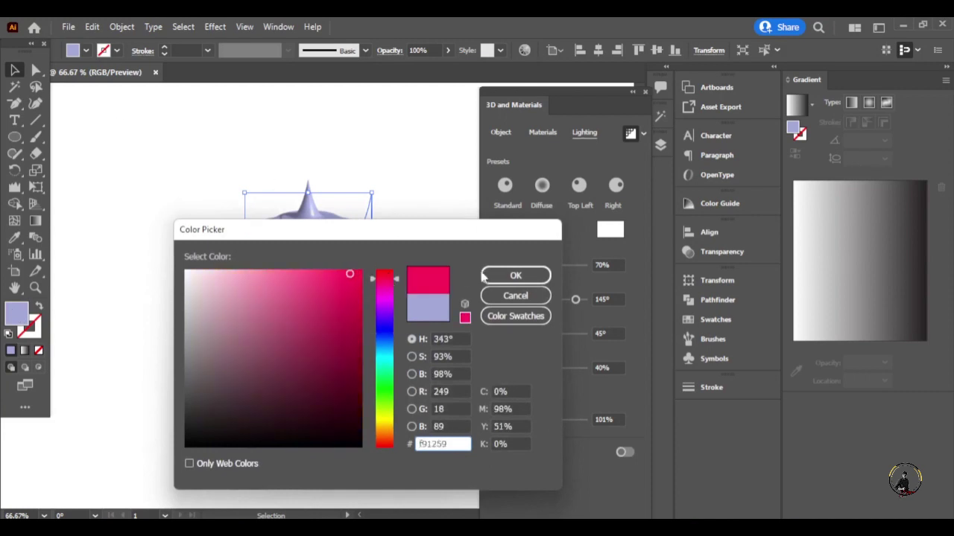
click(515, 276)
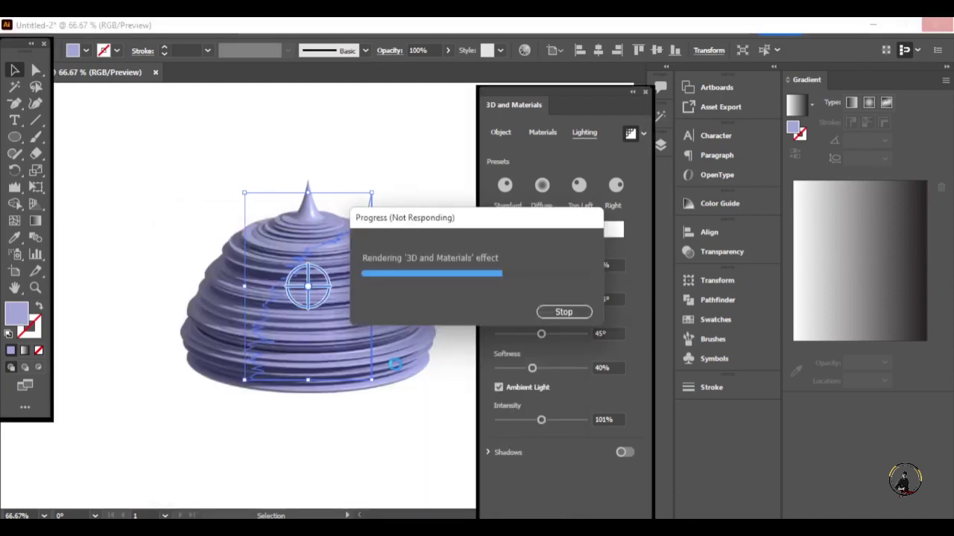
click(406, 416)
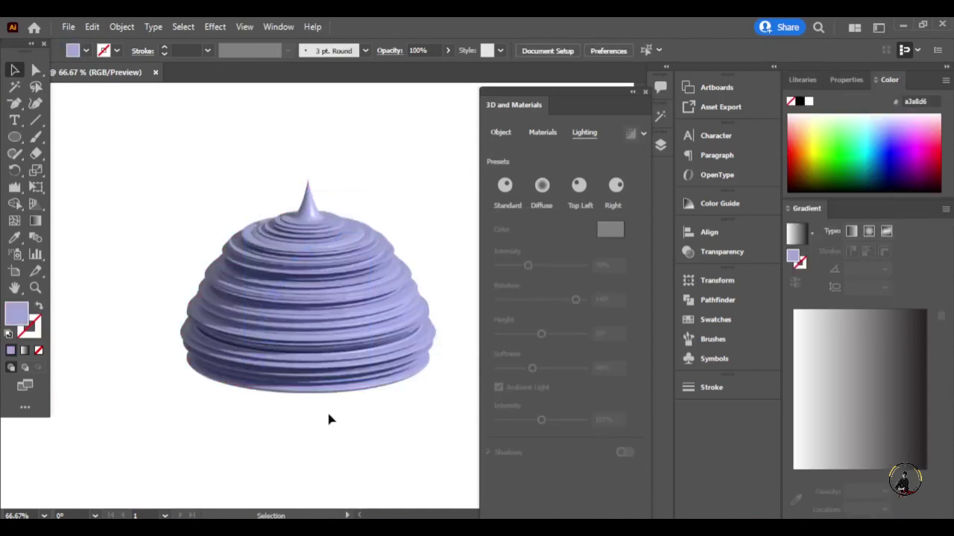
click(629, 91)
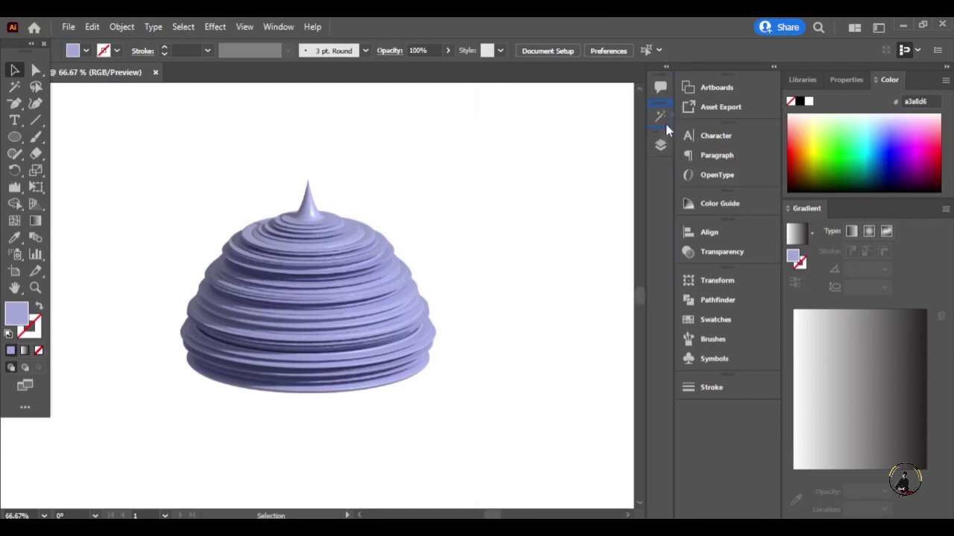
Move the frosting to the artboard top and draw a many-pointed star below it
key(ctrl+minus)
key(ctrl+minus)
key(ctrl+minus)
drag(368, 362, 395, 283)
click(380, 461)
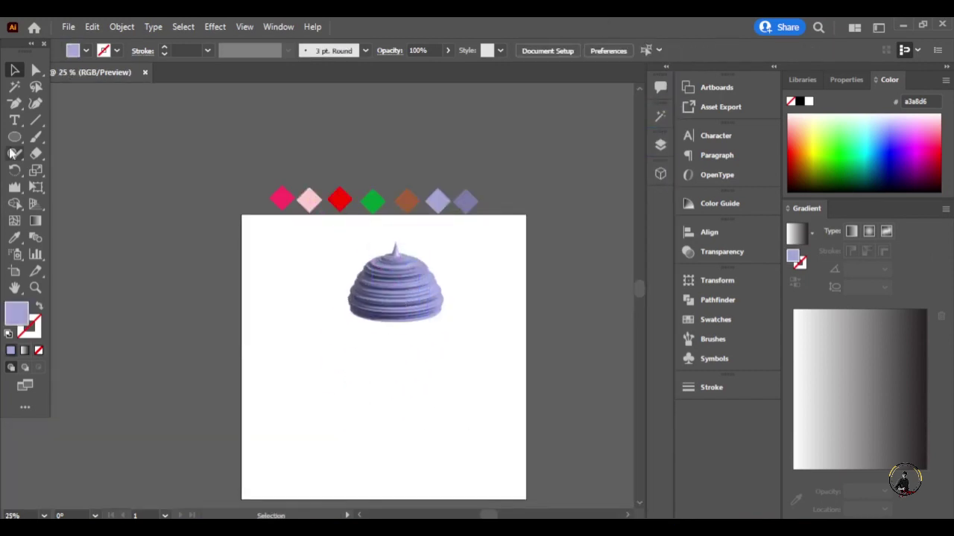
drag(14, 137, 74, 202)
drag(308, 400, 358, 462)
key(Up)
key(Up)
key(Up)
key(Up)
key(Up)
key(Up)
key(Up)
key(Up)
key(v)
click(437, 407)
Fill the star with pale pink #ffcccc and shift it right
click(365, 425)
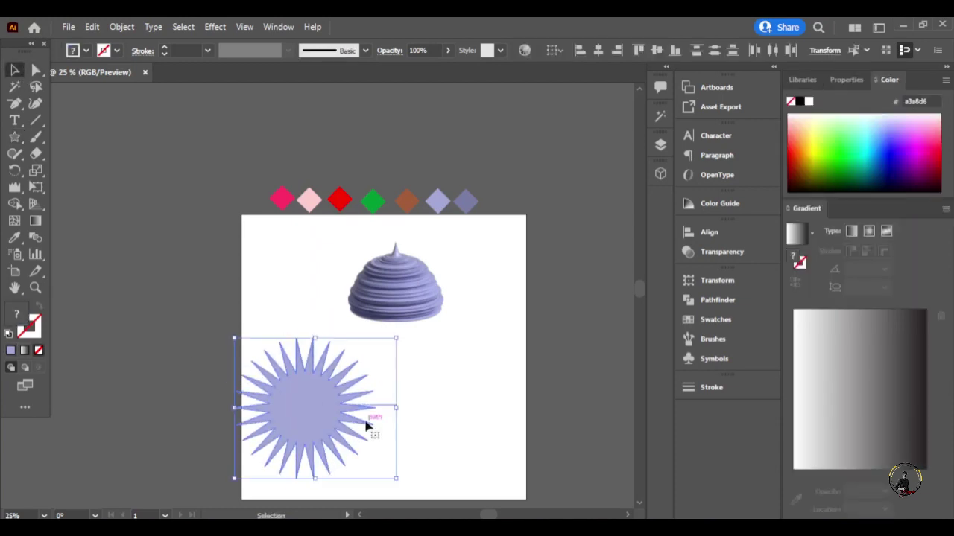
click(14, 237)
click(309, 200)
key(v)
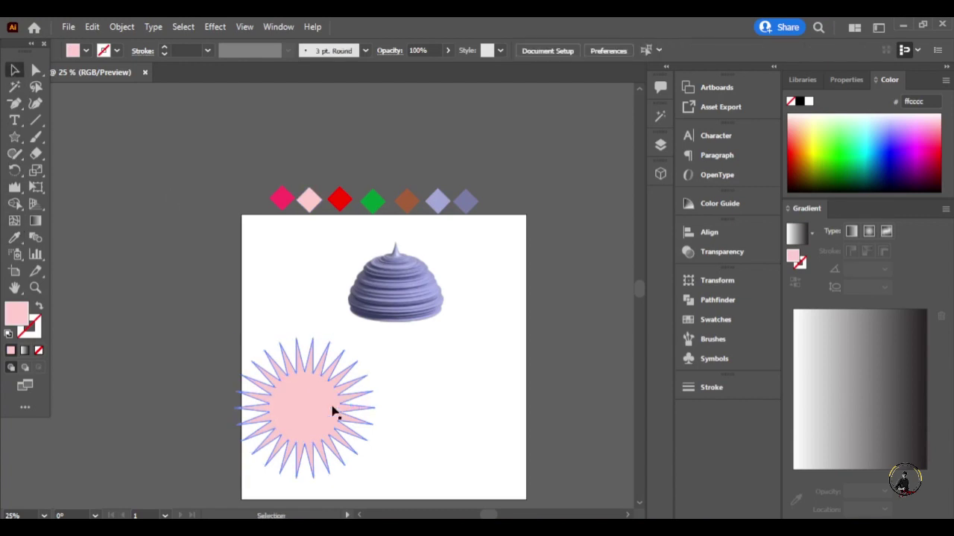
drag(334, 409, 390, 409)
Round the star's points into scallops, resize it, and place it under the frosting
key(a)
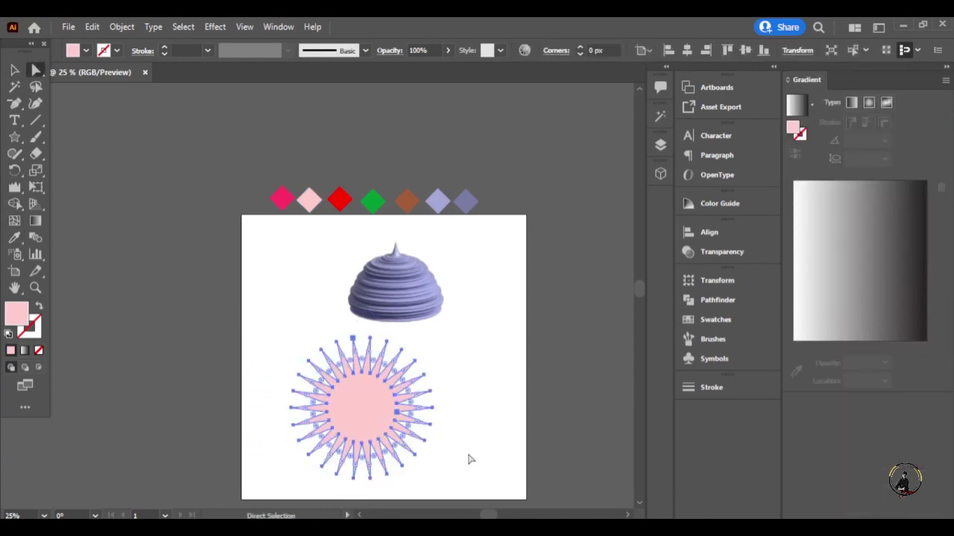
scroll(347, 400, up, 3)
mouse_move(208, 190)
mouse_down()
mouse_move(293, 332)
mouse_move(386, 266)
mouse_up()
key(v)
click(520, 344)
scroll(520, 344, down, 1)
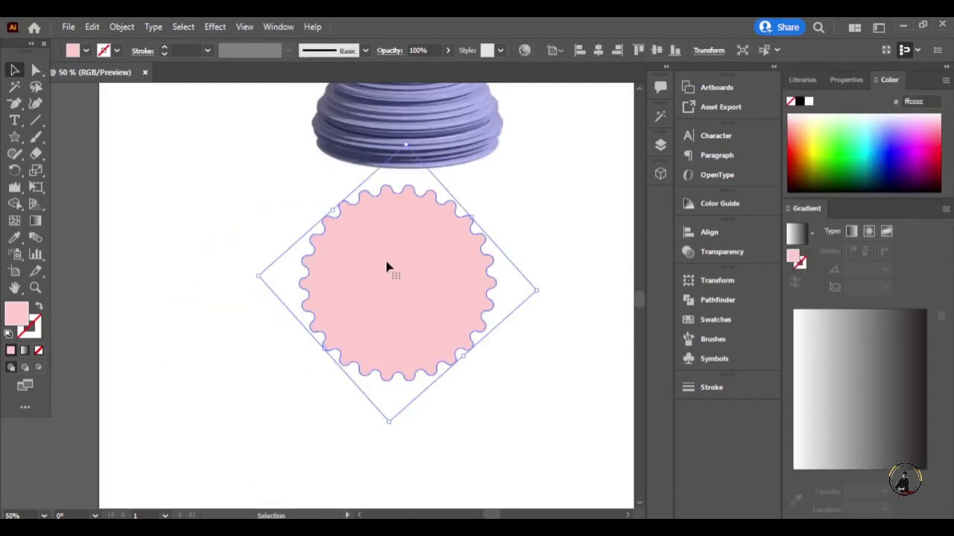
drag(388, 421, 390, 409)
drag(417, 323, 417, 305)
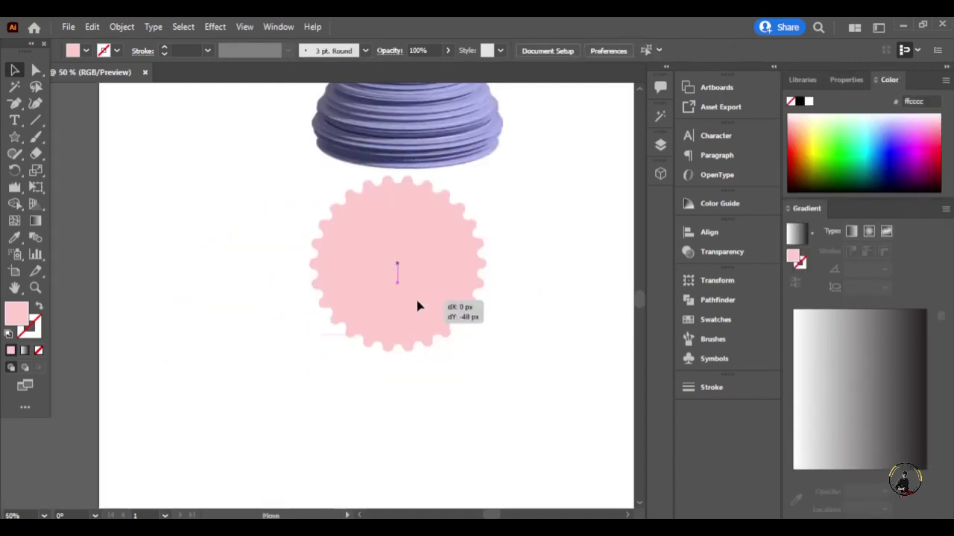
click(660, 174)
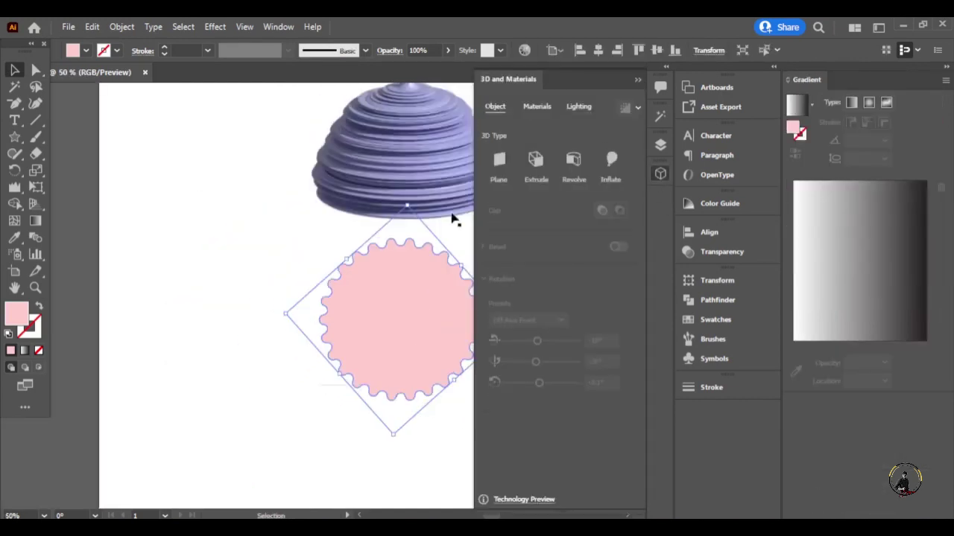
Extrude the scalloped shape at 0 px depth with the Off-Axis Top rotation preset
scroll(229, 256, right, 3)
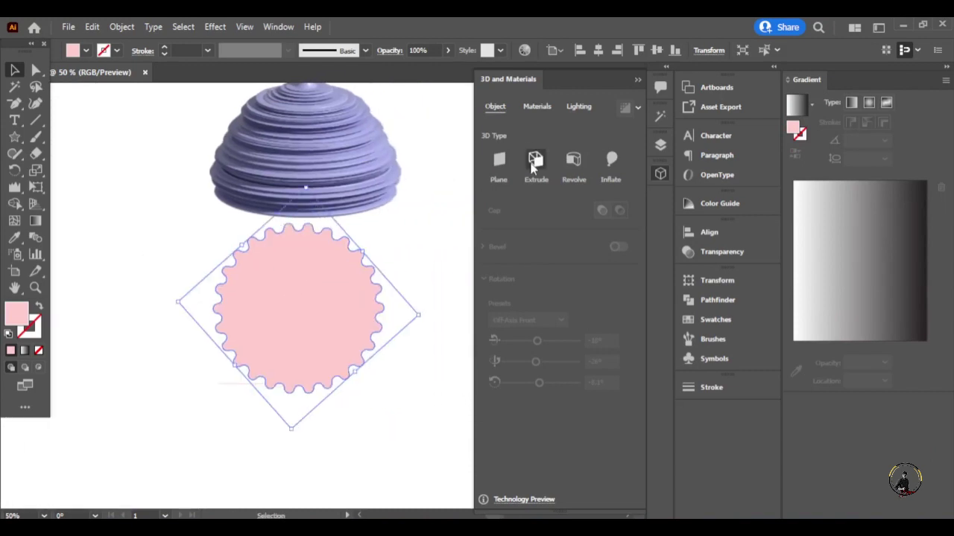
click(535, 161)
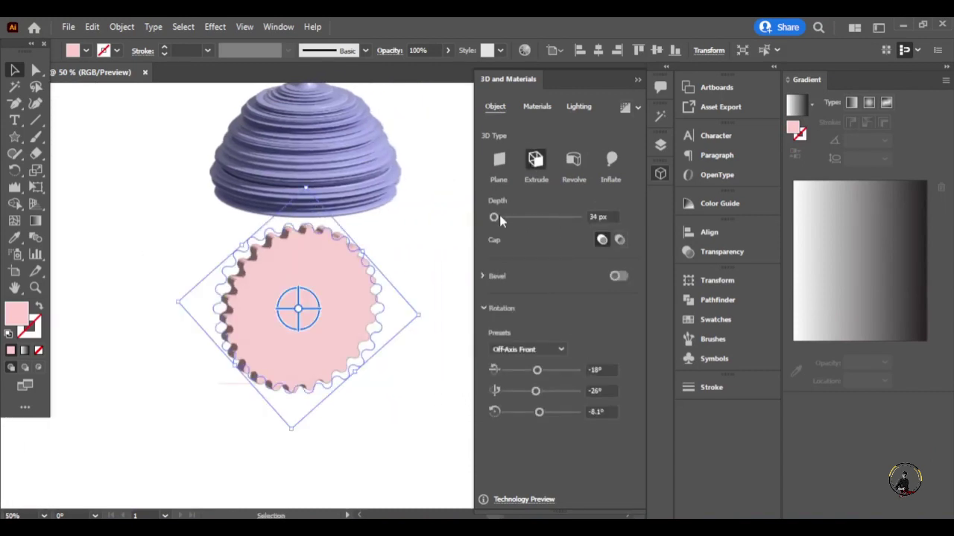
drag(498, 217, 488, 217)
click(541, 350)
click(526, 223)
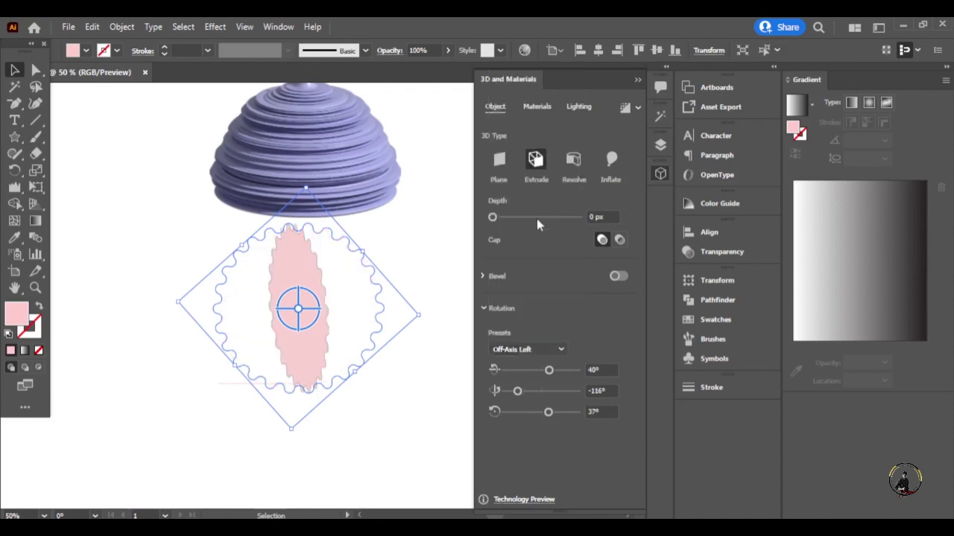
click(525, 350)
click(535, 210)
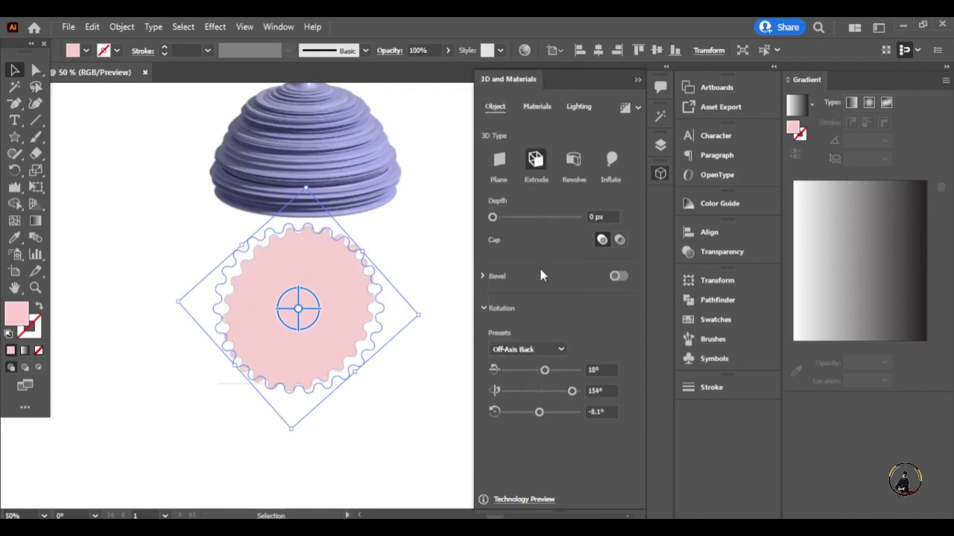
click(531, 349)
click(545, 254)
click(542, 351)
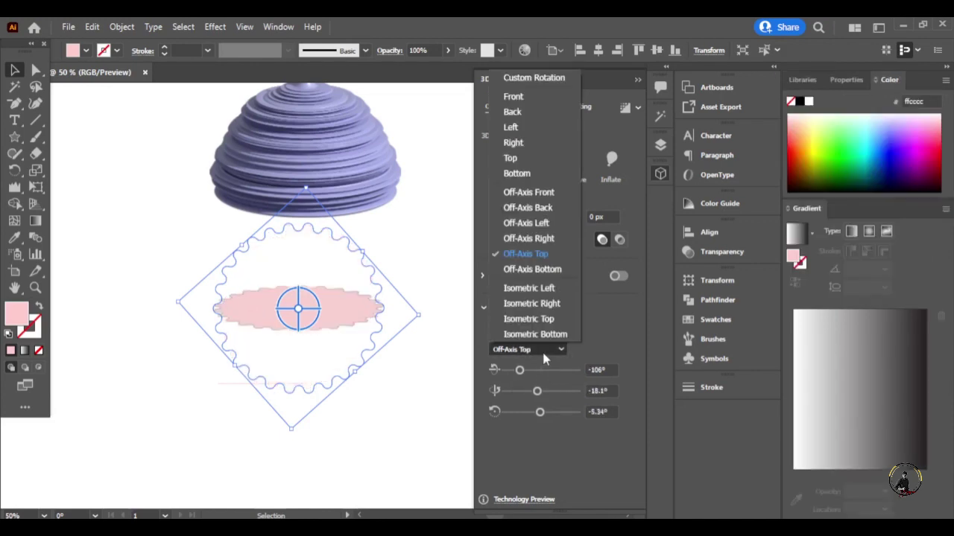
click(542, 350)
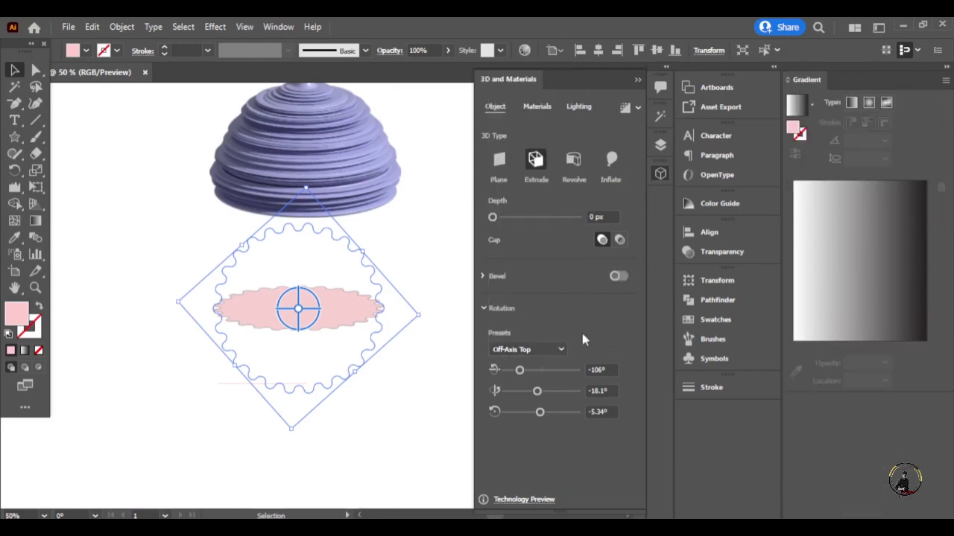
Add a convex bevel with 27% width and 96% height
click(618, 276)
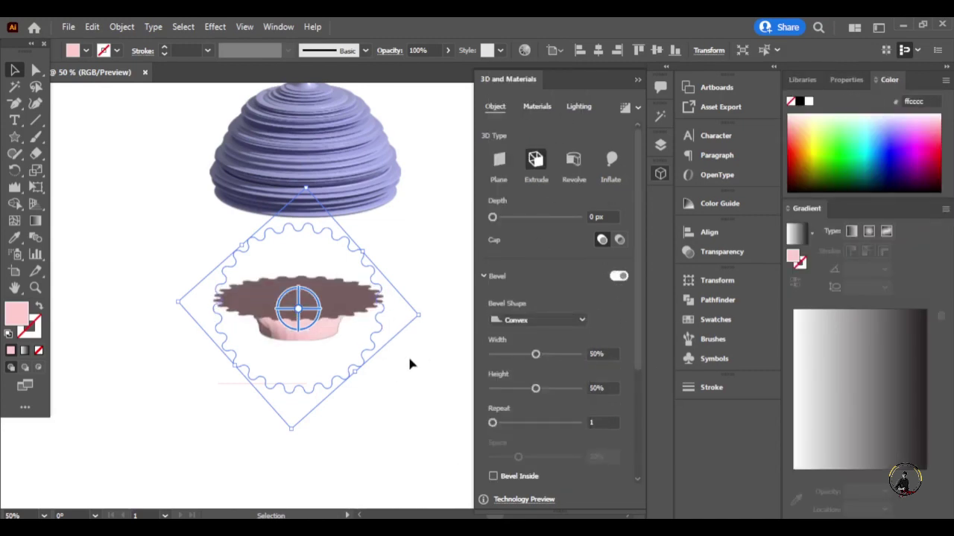
drag(535, 353, 515, 355)
drag(535, 388, 575, 393)
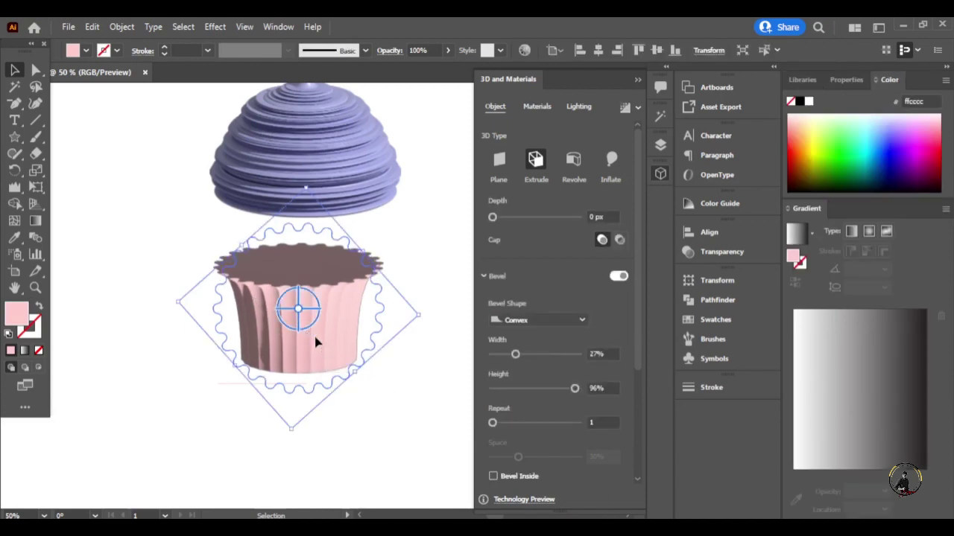
drag(312, 370, 320, 310)
Send the pink liner behind the frosting and move it up beneath the dome
right_click(356, 287)
mouse_move(395, 449)
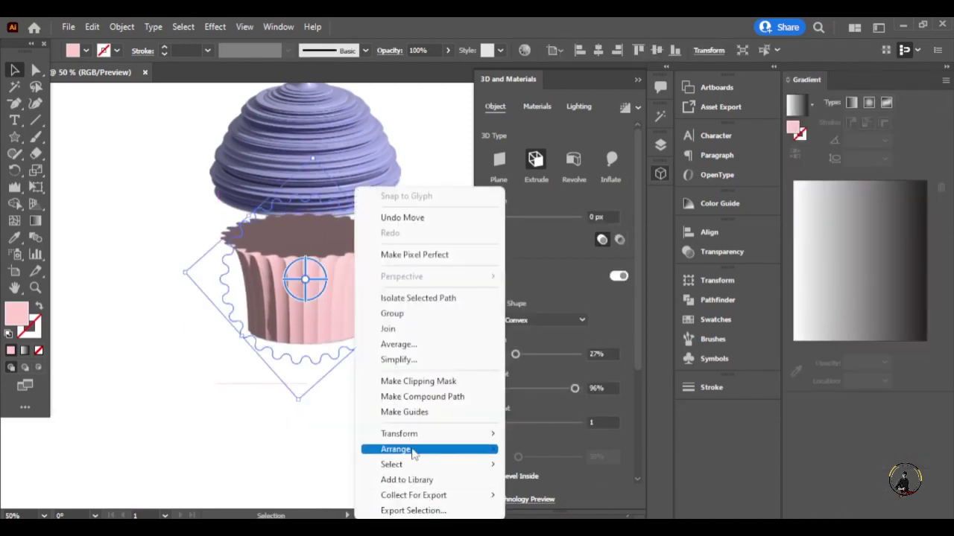
click(569, 495)
drag(349, 313, 346, 270)
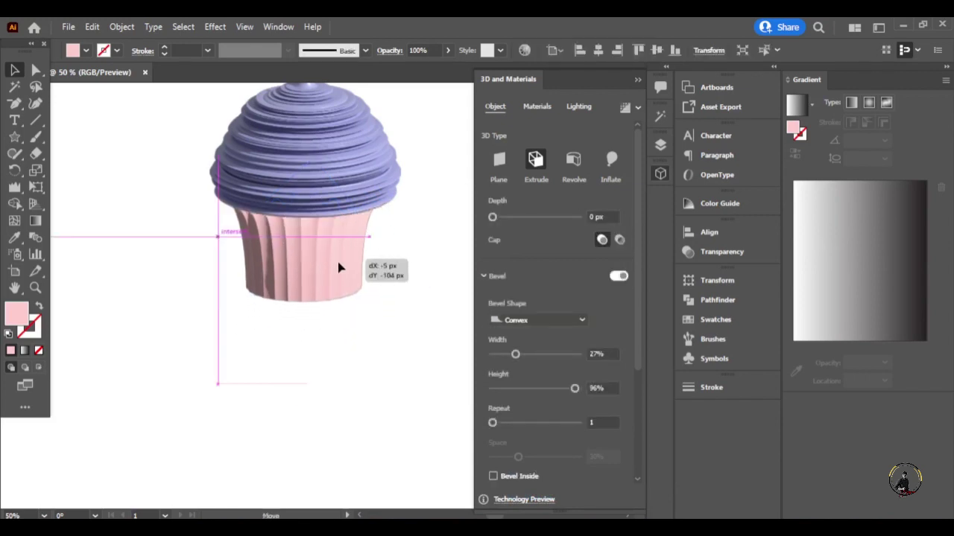
key(Right)
key(Right)
key(Right)
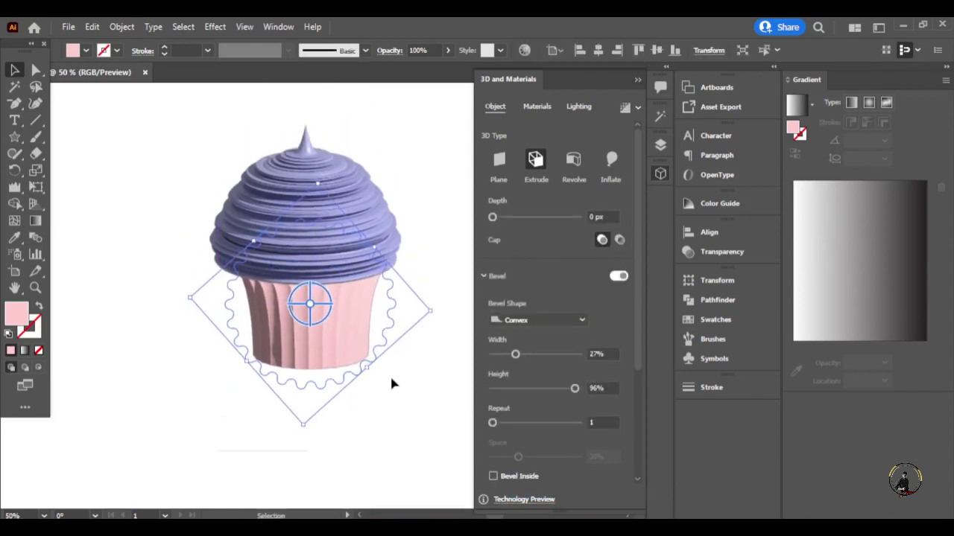
click(395, 380)
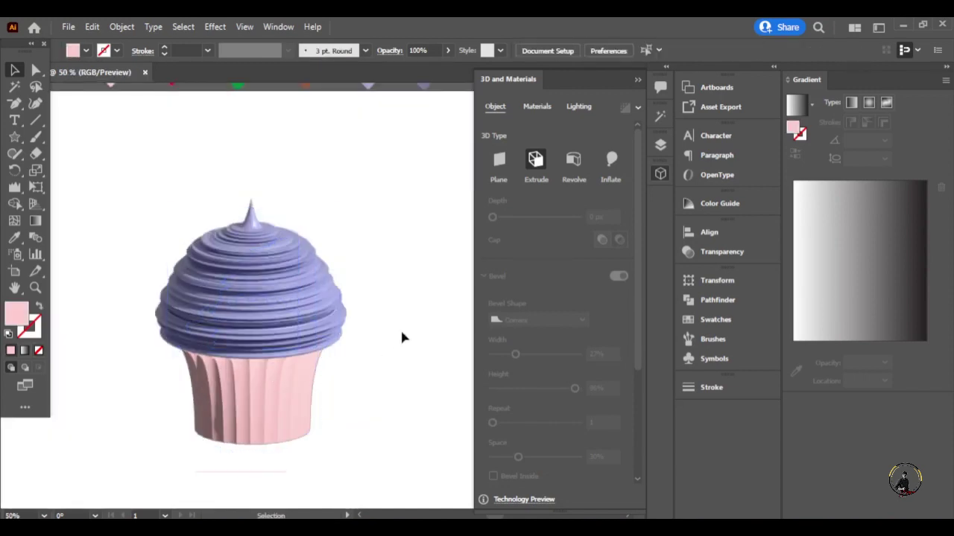
Fine-tune the liner's position so it sits snugly under the frosting
click(279, 382)
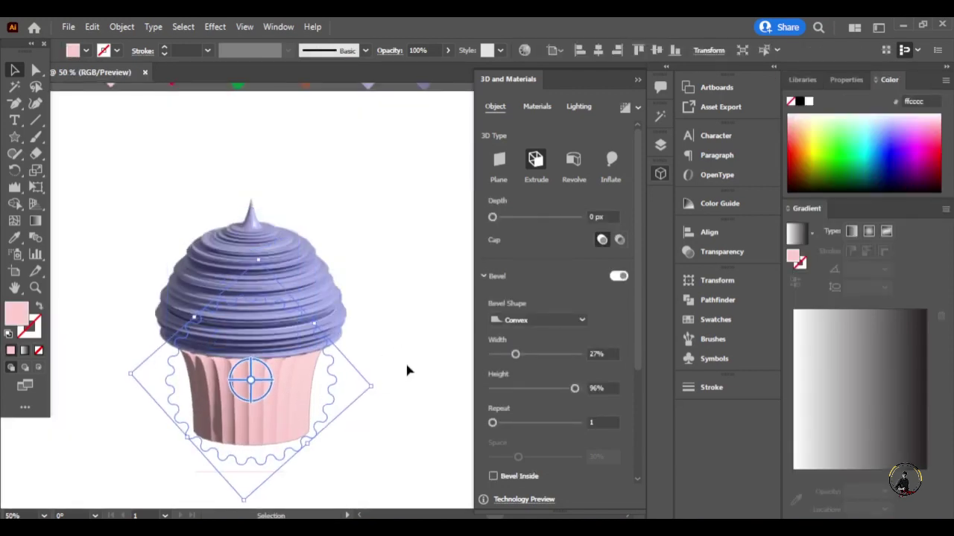
click(408, 369)
click(276, 411)
scroll(276, 410, up, 2)
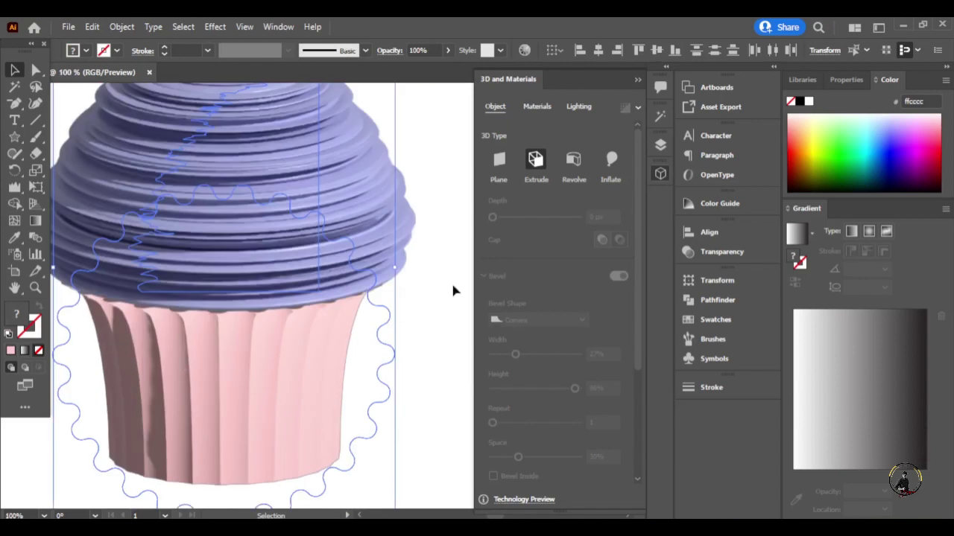
click(266, 362)
drag(337, 482, 410, 318)
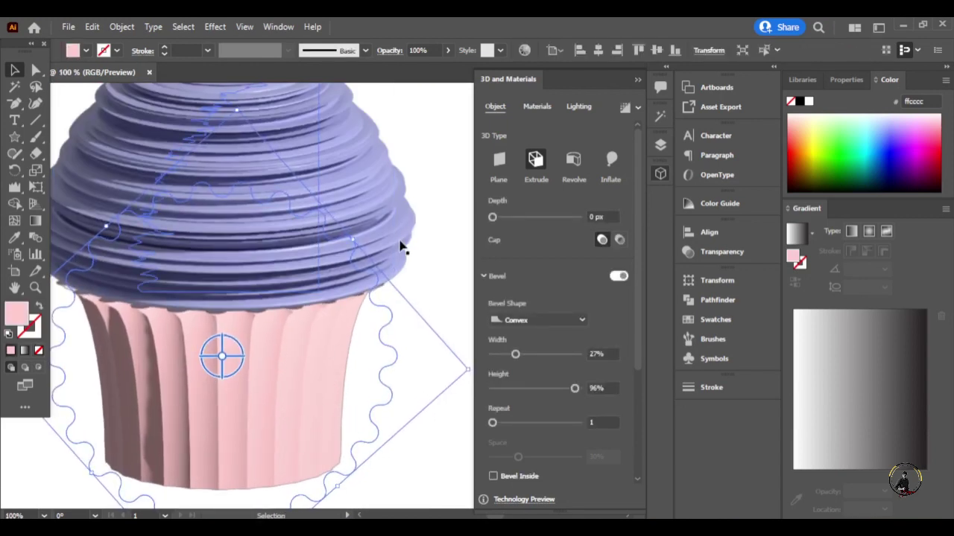
click(340, 246)
click(322, 343)
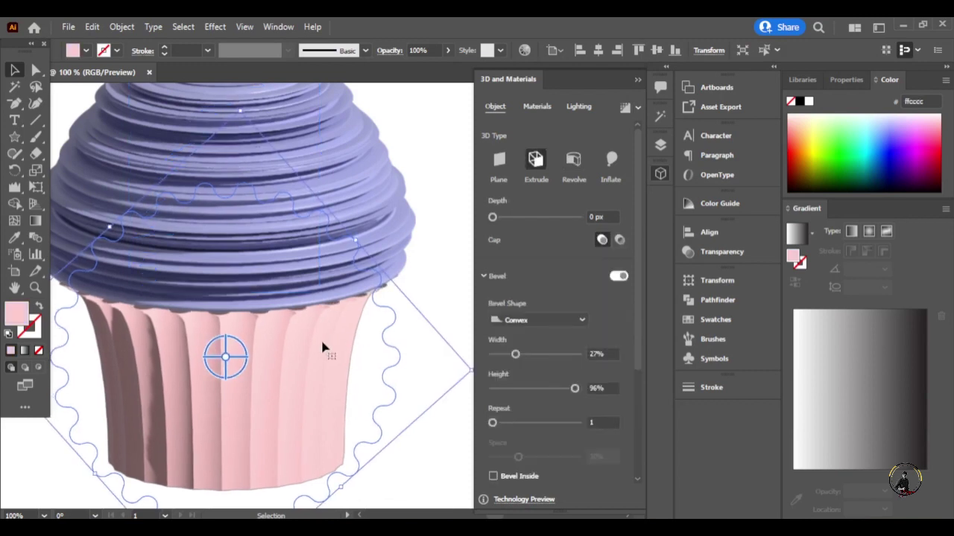
Zoom out and review the 3D settings of the frosting and the pink liner
key(ctrl+minus)
click(328, 217)
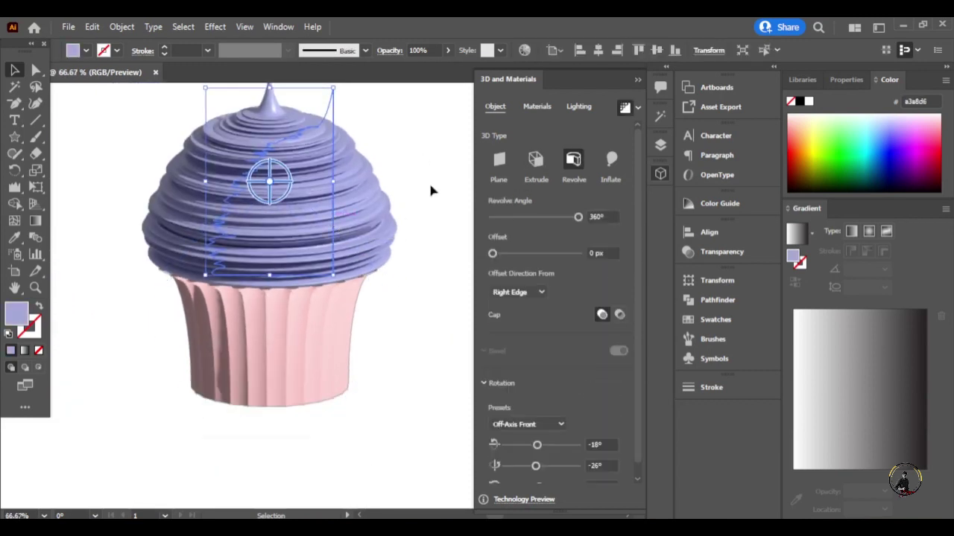
click(373, 330)
scroll(396, 179, up, 1)
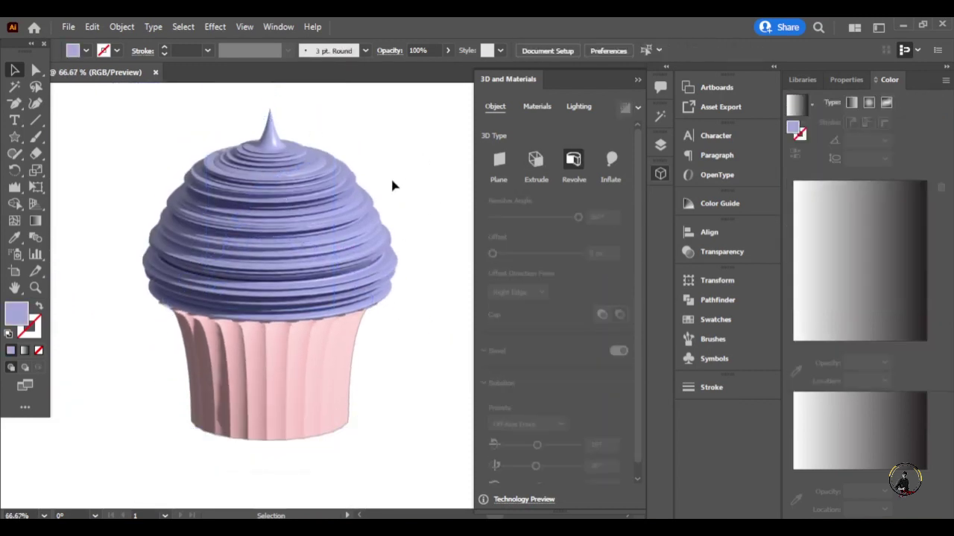
click(430, 246)
click(271, 356)
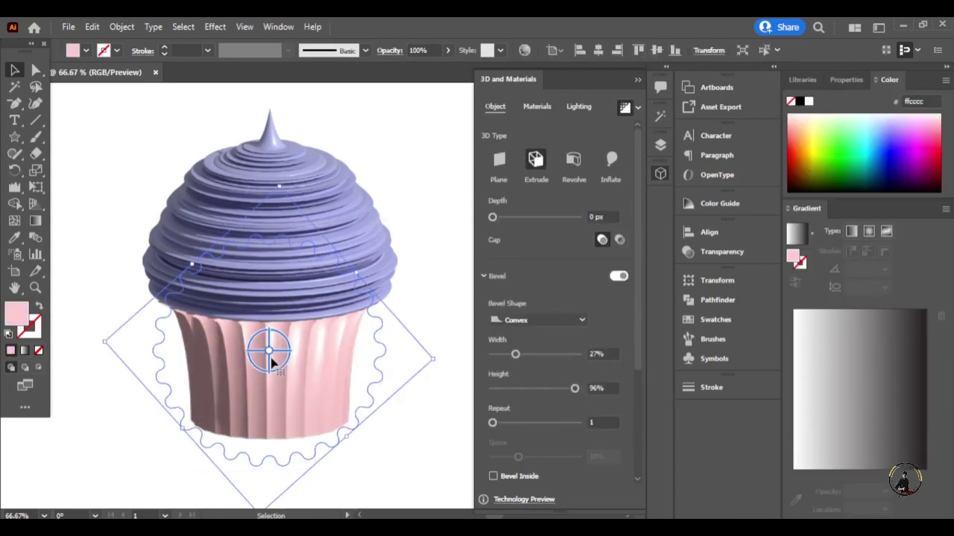
click(407, 184)
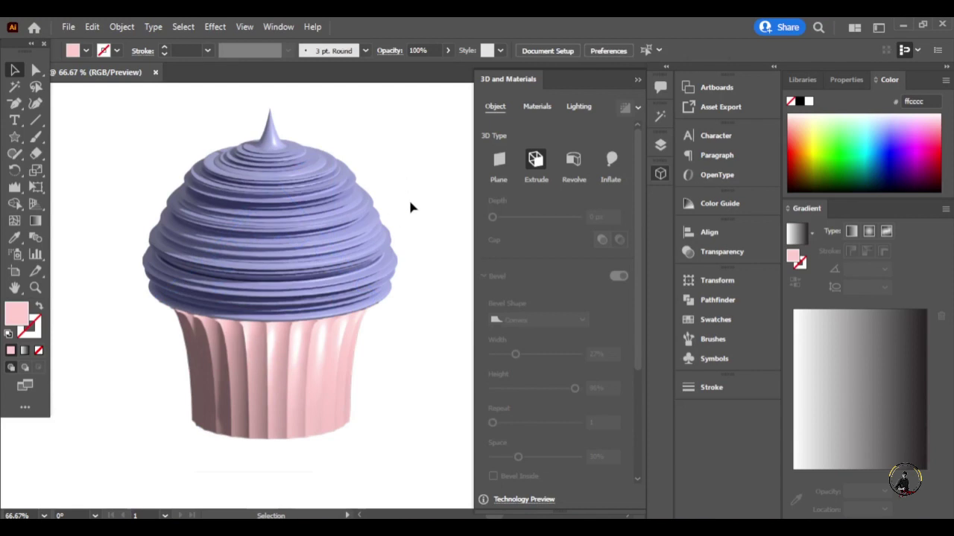
Close the 3D and Materials panel and move the whole cupcake higher
click(637, 79)
scroll(440, 239, down, 2)
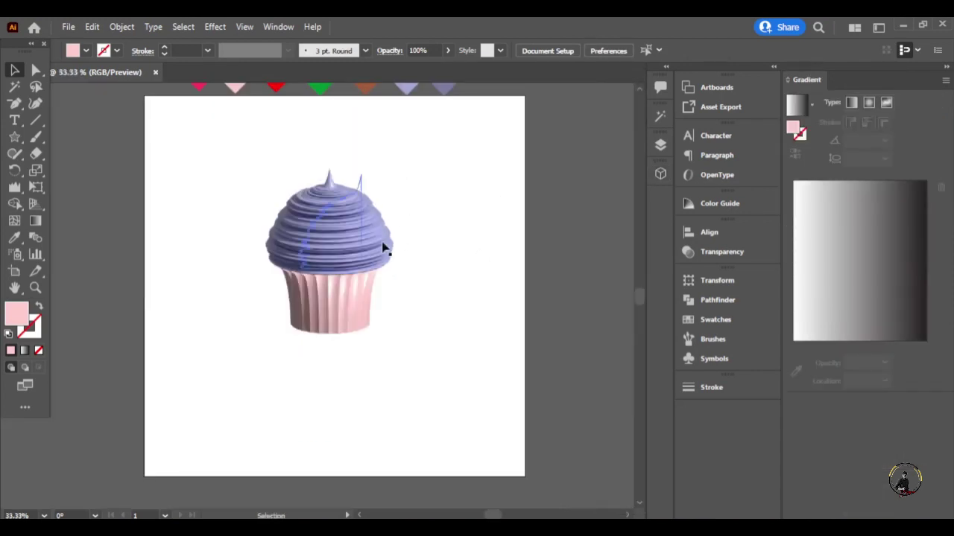
drag(383, 247, 378, 217)
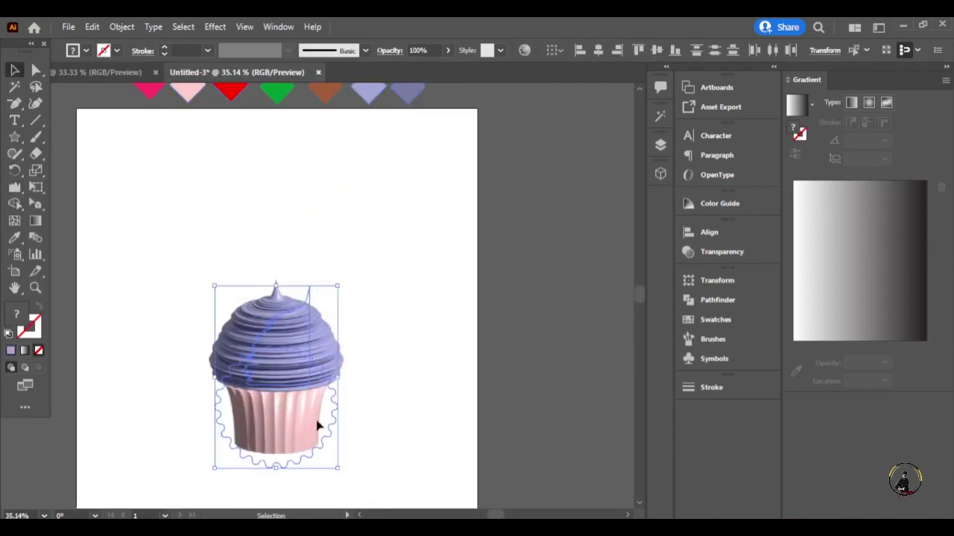
Move the cupcake further up and draw a black-stroked spiral below it
drag(316, 426, 285, 283)
click(35, 119)
click(97, 154)
drag(209, 410, 282, 421)
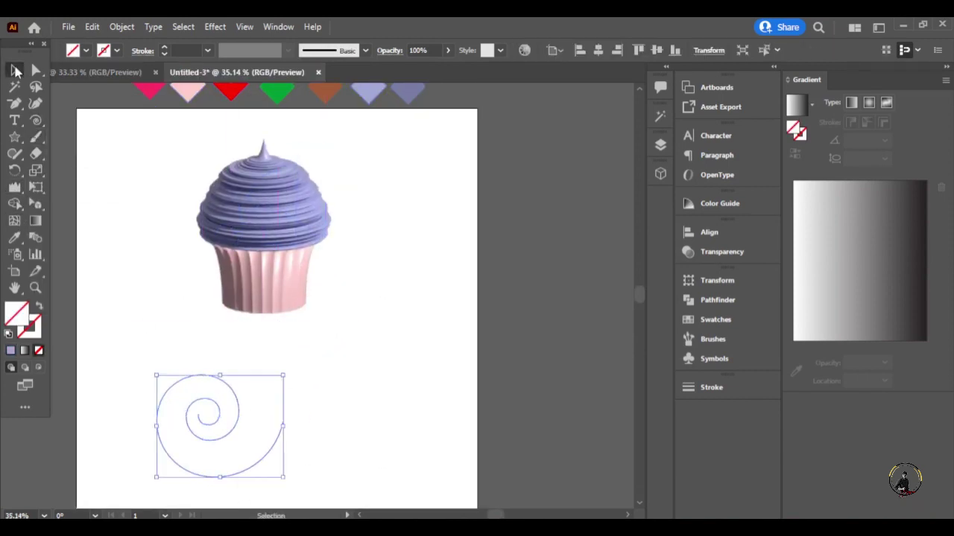
key(a)
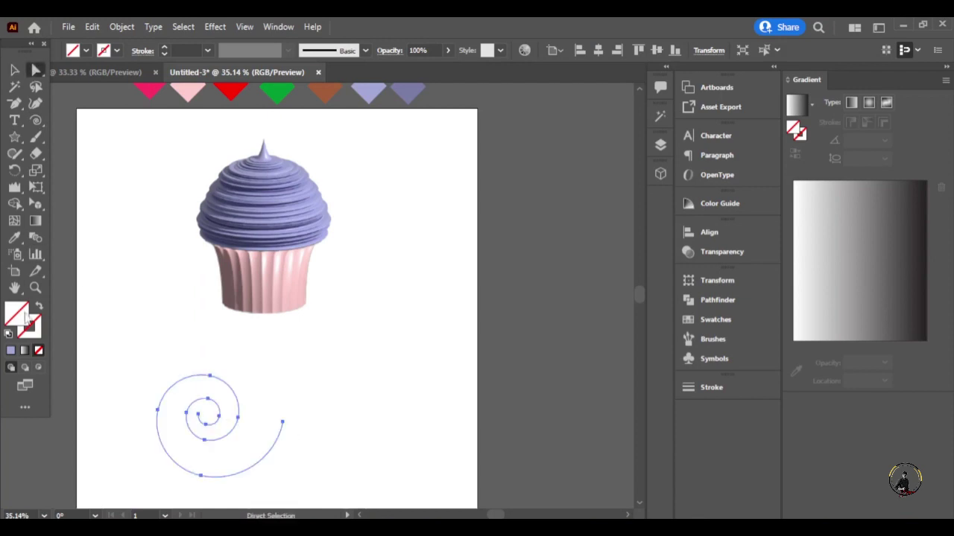
click(33, 326)
click(107, 50)
click(35, 74)
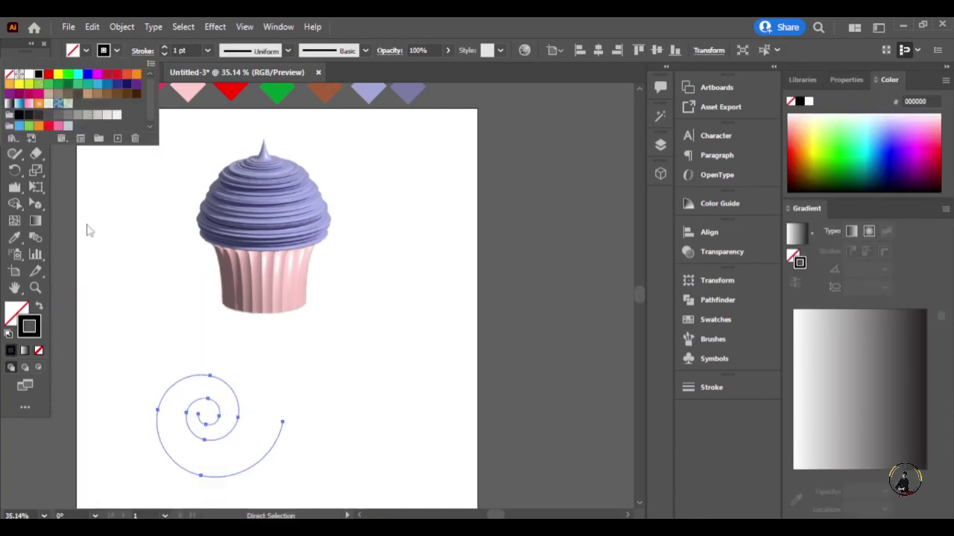
Reposition the spiral slightly and zoom in on its inner end
drag(231, 427, 221, 422)
click(197, 408)
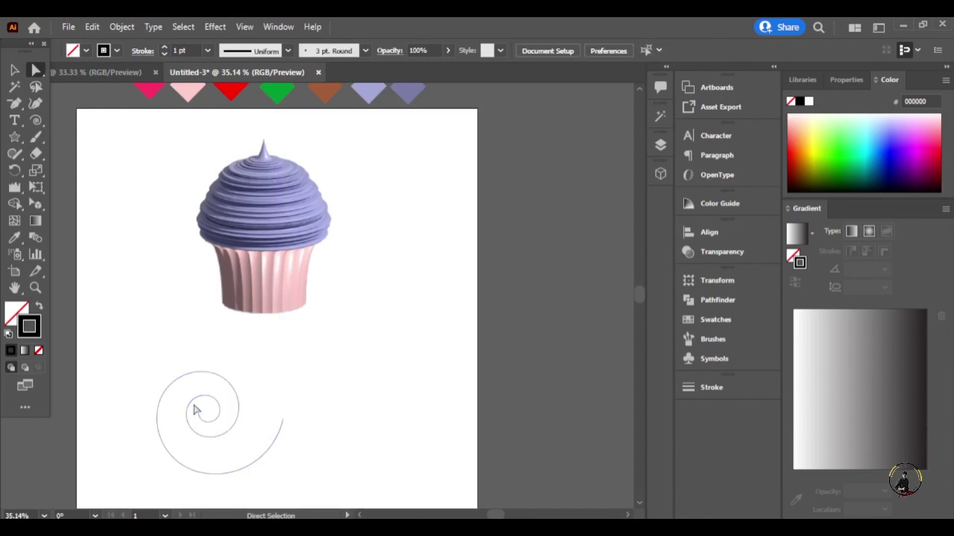
click(197, 408)
key(ctrl+1)
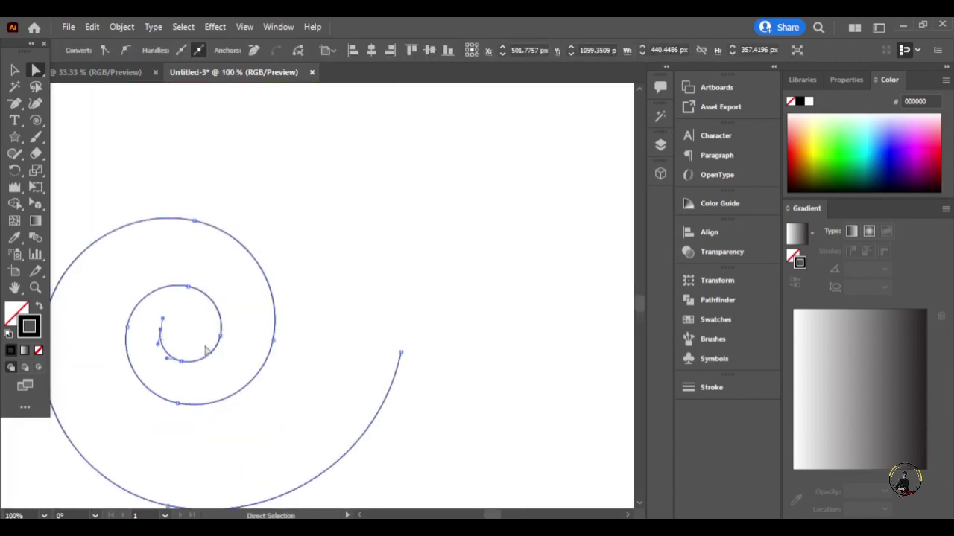
drag(219, 340, 216, 340)
click(188, 295)
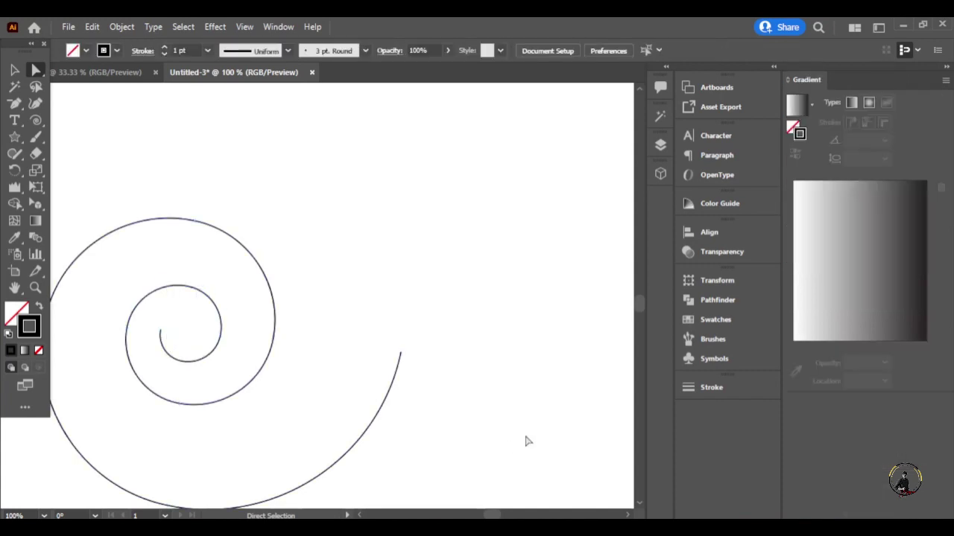
Delete the spiral's innermost segment, then undo the deletion
click(170, 352)
click(185, 358)
key(Delete)
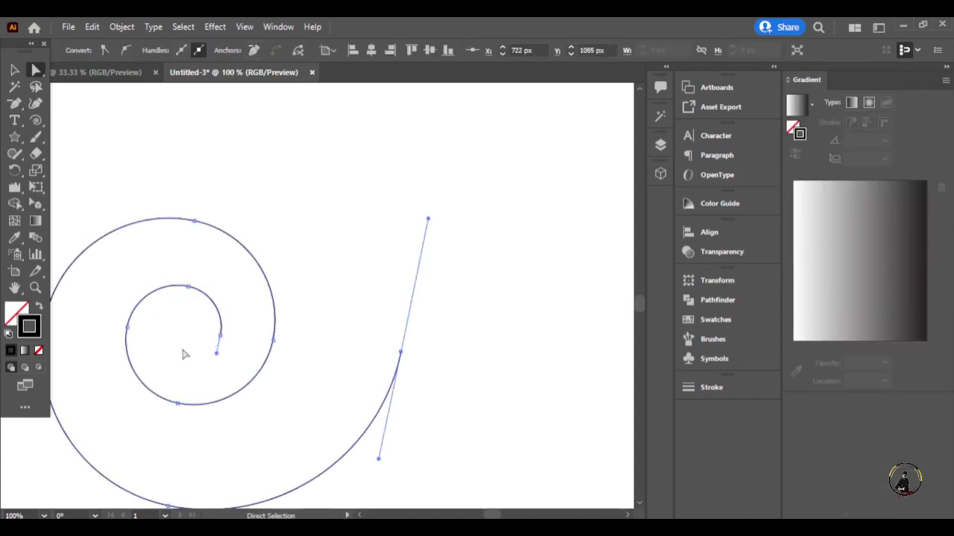
click(213, 356)
key(v)
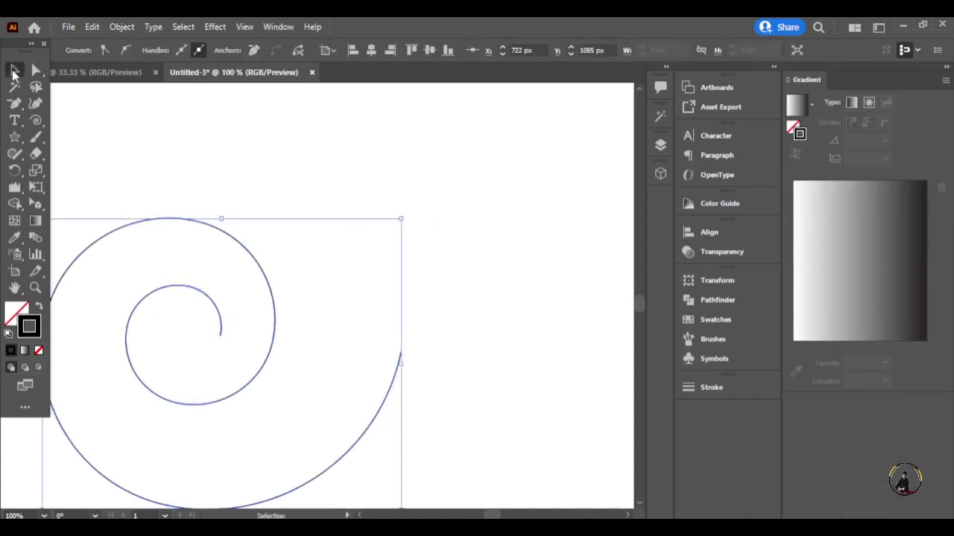
click(256, 368)
key(ctrl+z)
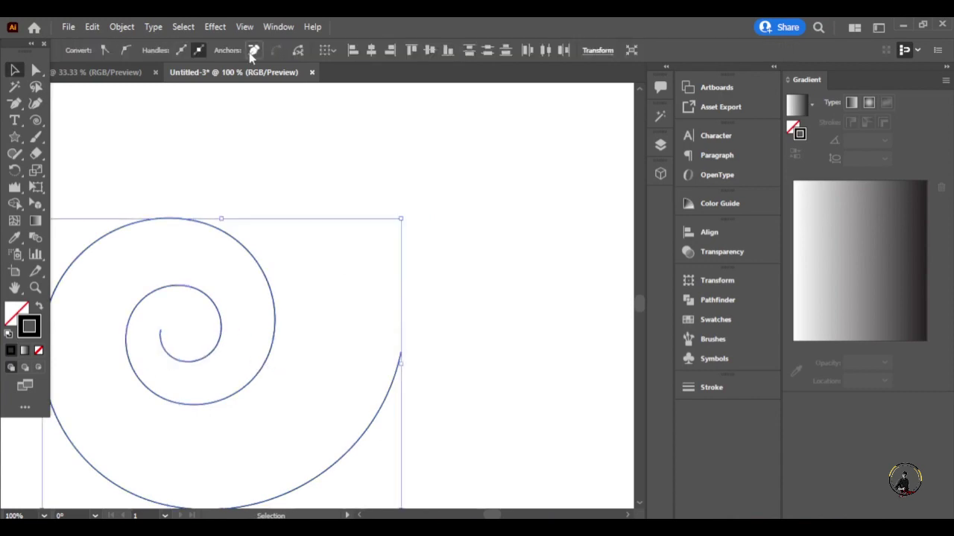
Pull the spiral's inner end anchor so the tip curls inward
click(36, 69)
click(400, 352)
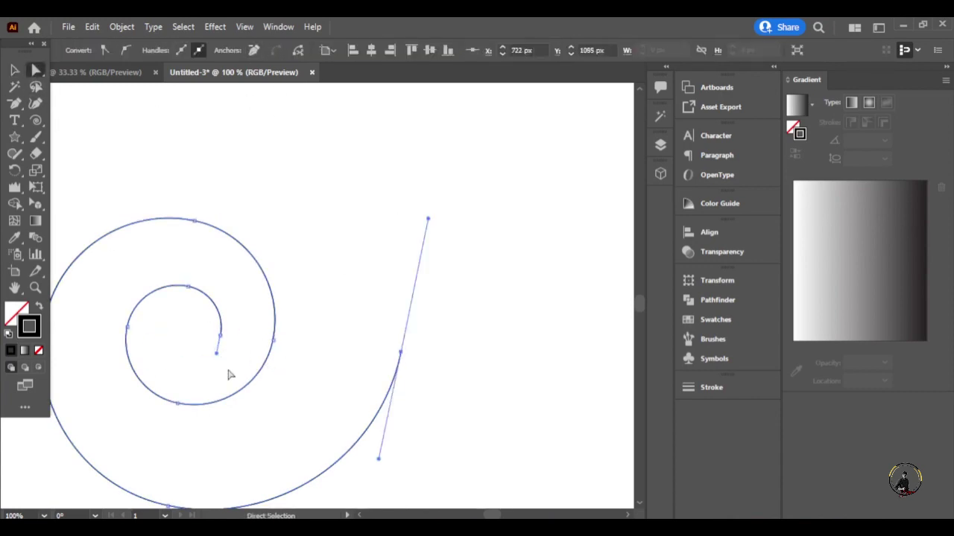
drag(216, 352, 163, 320)
key(v)
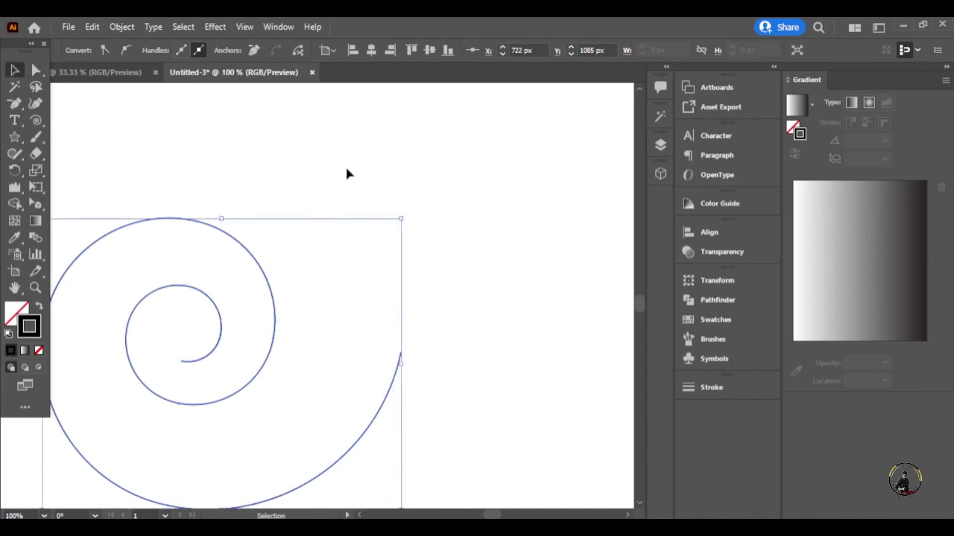
key(ctrl+minus)
key(ctrl+minus)
scroll(468, 311, right, 2)
Delete the spiral's outer tail end anchor
key(F6)
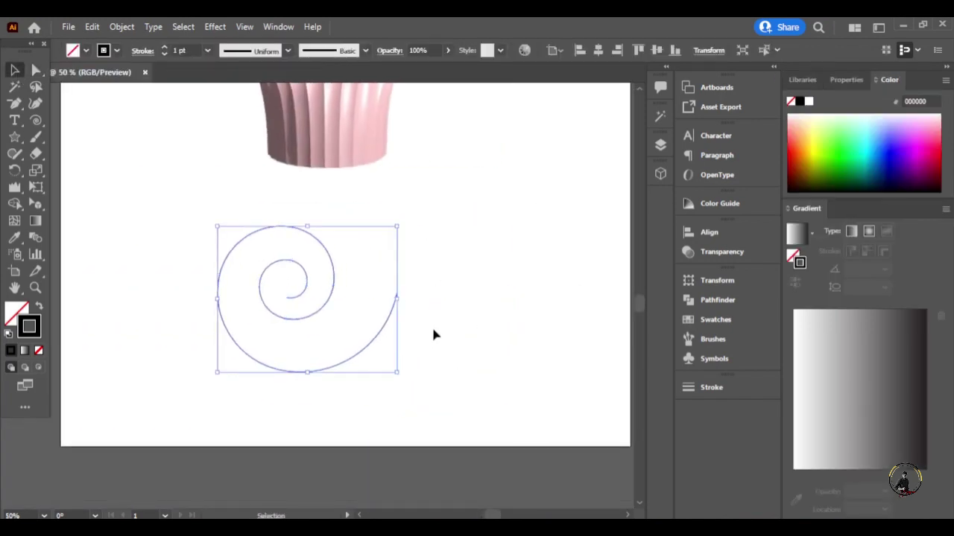
click(36, 70)
click(280, 369)
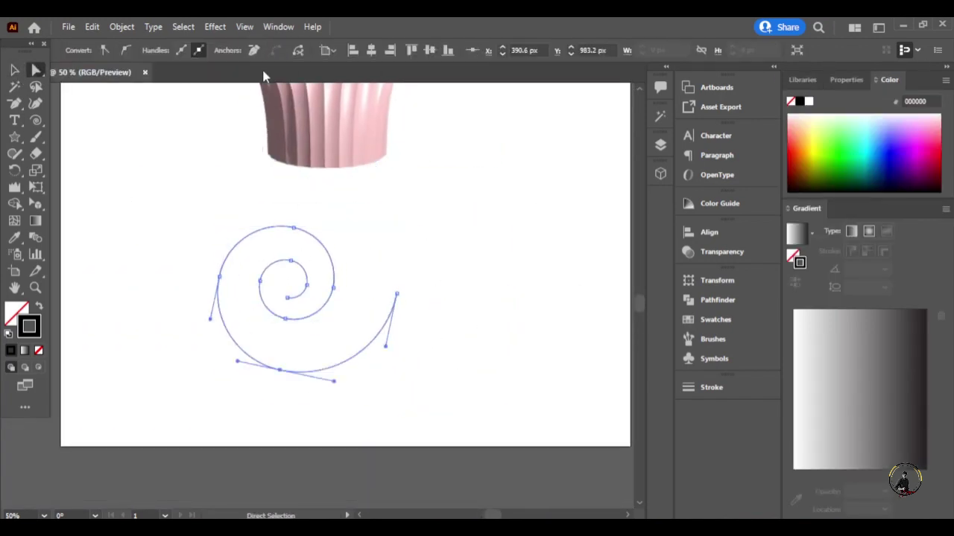
key(v)
click(35, 70)
click(280, 370)
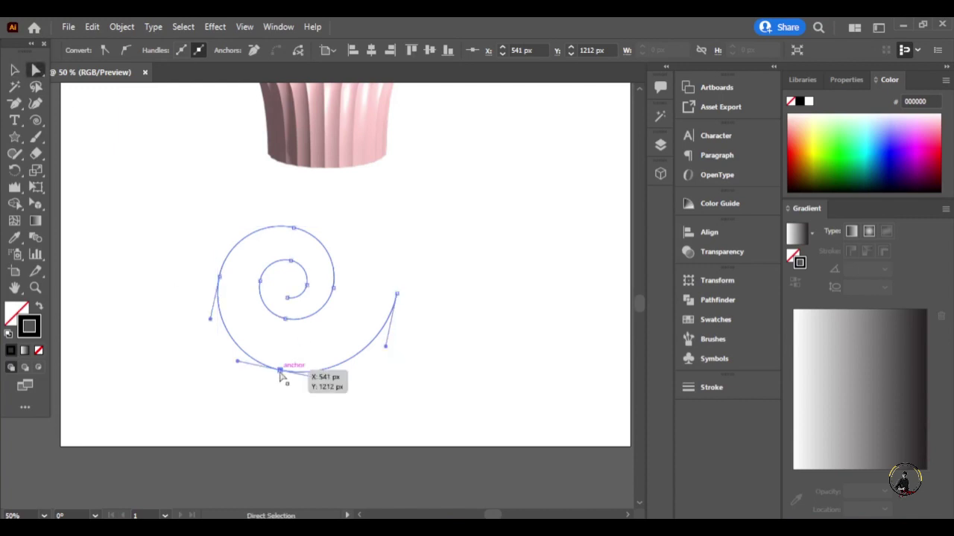
key(Delete)
key(v)
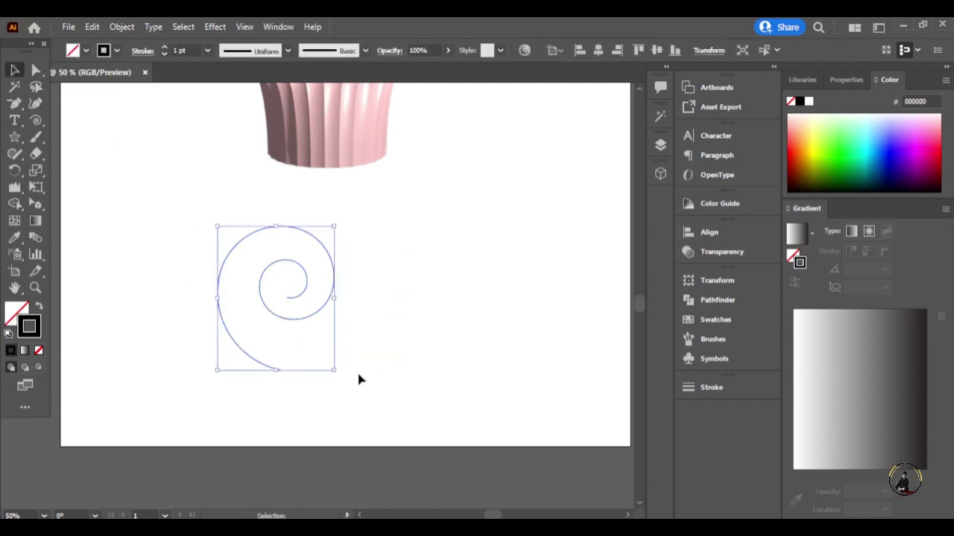
Give the spiral a 5 pt stroke and scale it down
click(208, 50)
click(218, 132)
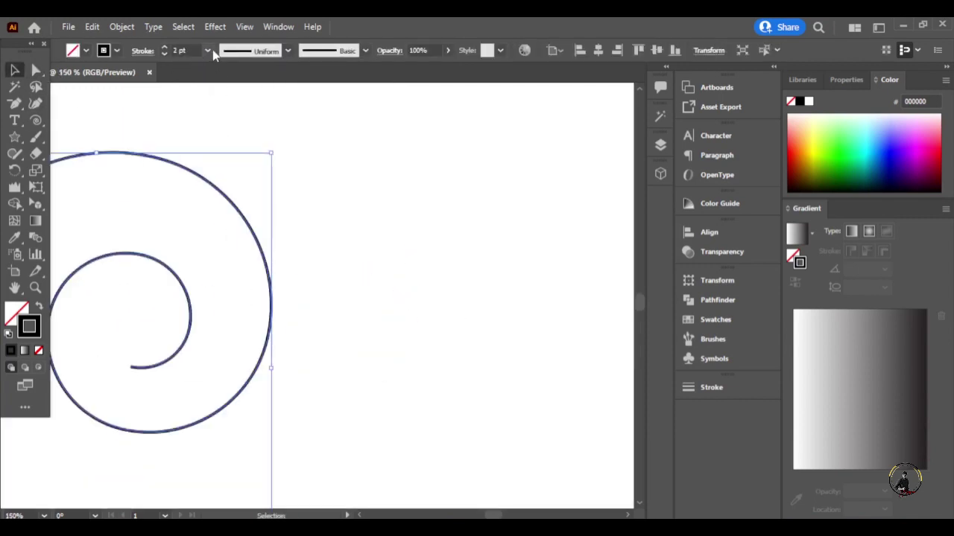
key(ctrl+z)
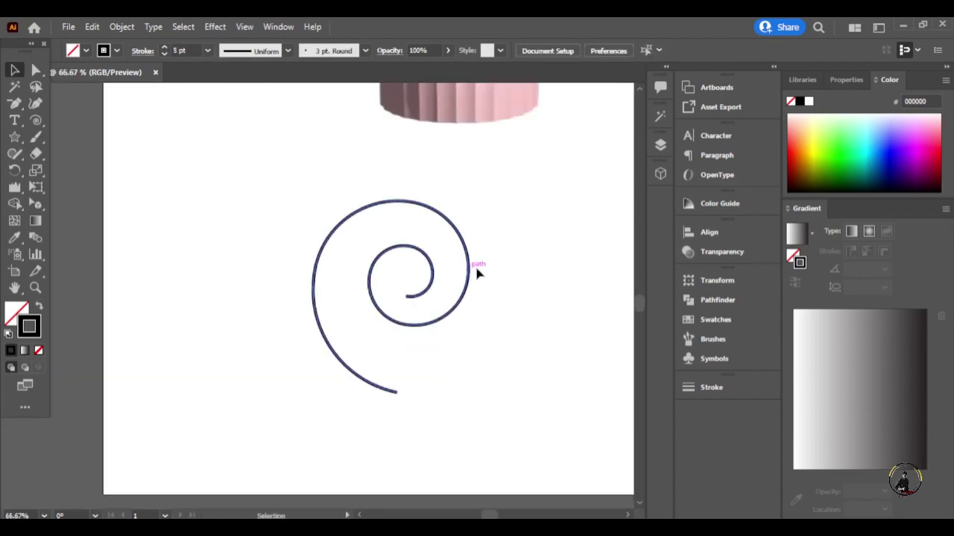
key(ctrl+z)
mouse_move(276, 171)
mouse_down()
mouse_move(442, 389)
mouse_move(428, 374)
mouse_up()
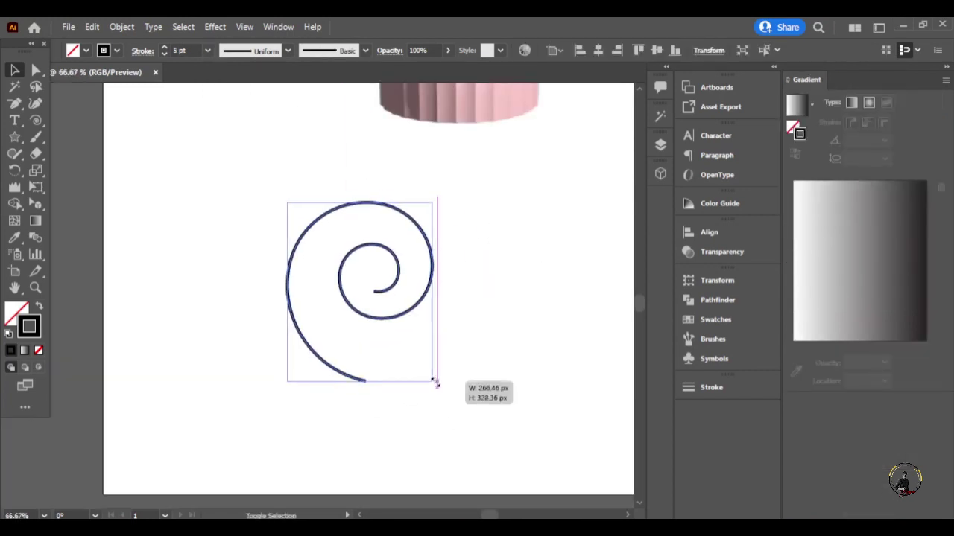
click(364, 278)
Duplicate the spiral to the right and reflect the copy into a mirror image
drag(393, 316, 535, 302)
right_click(500, 306)
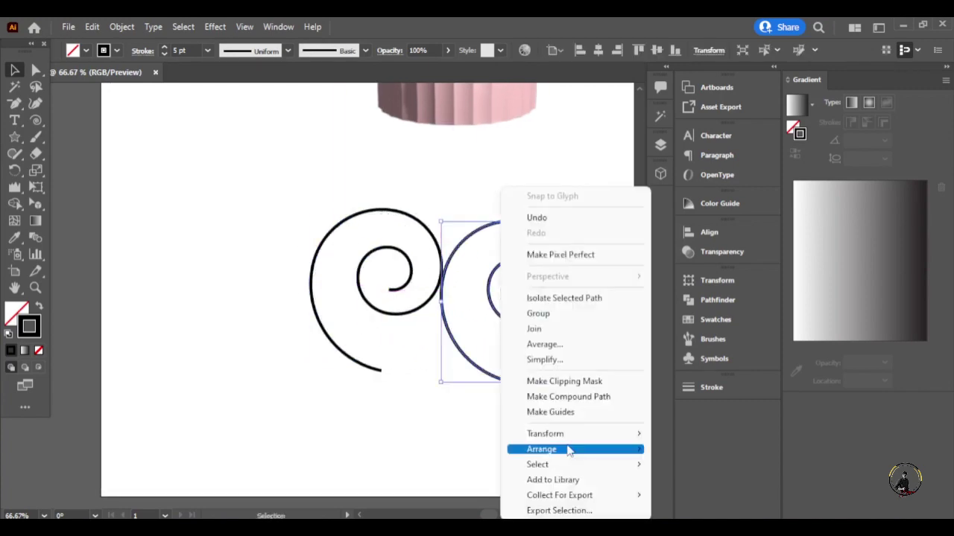
click(693, 349)
click(767, 328)
right_click(533, 328)
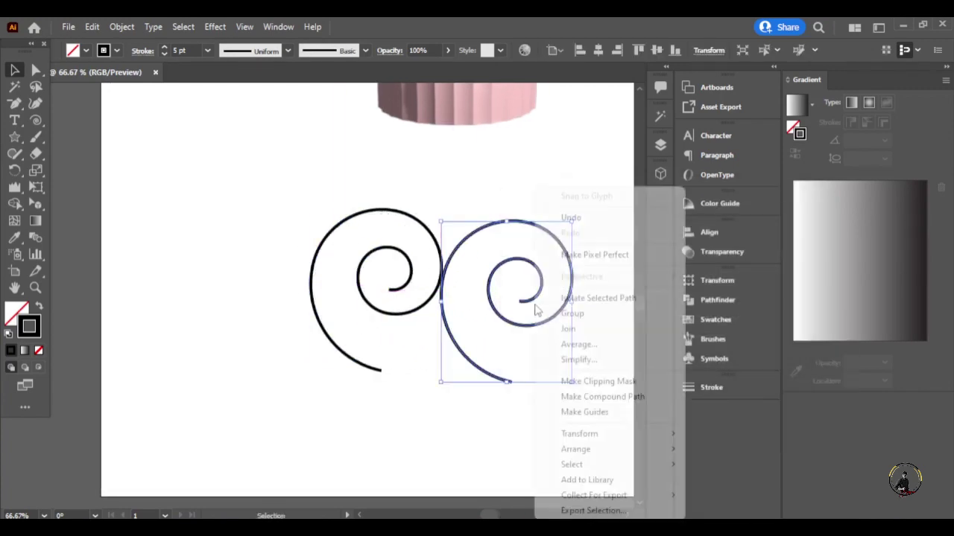
click(727, 360)
click(495, 362)
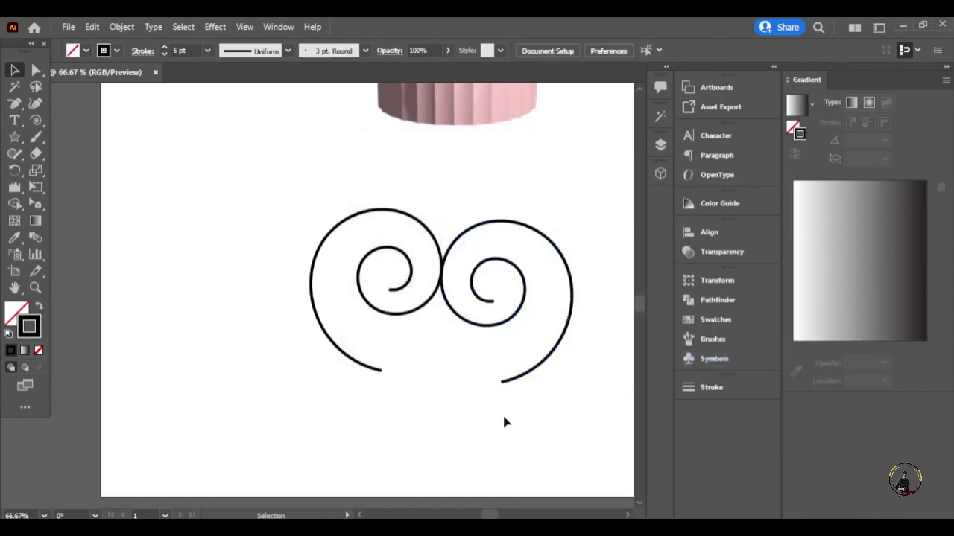
Arrange the two spirals so their tails touch
drag(514, 363, 348, 330)
click(447, 255)
click(410, 294)
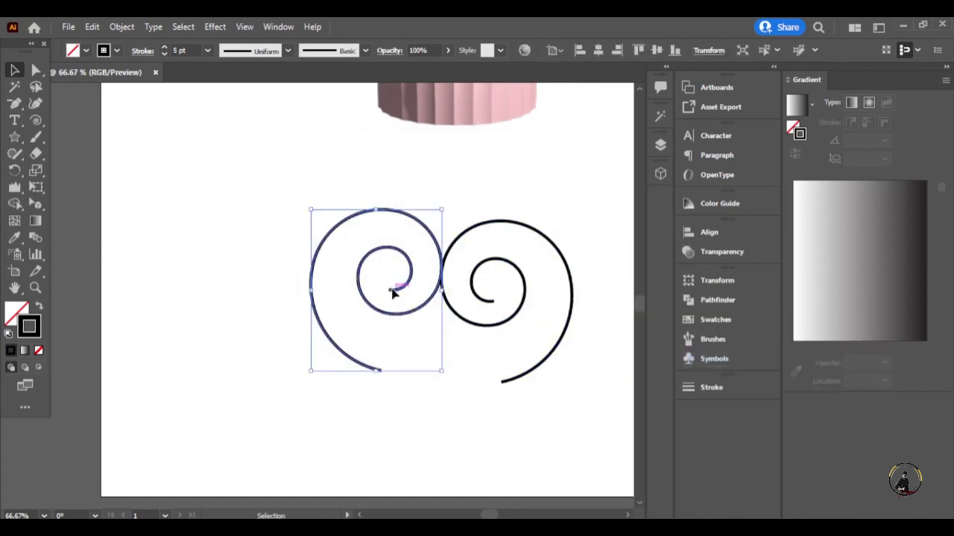
drag(391, 285, 267, 311)
click(427, 243)
drag(521, 290, 409, 321)
click(198, 272)
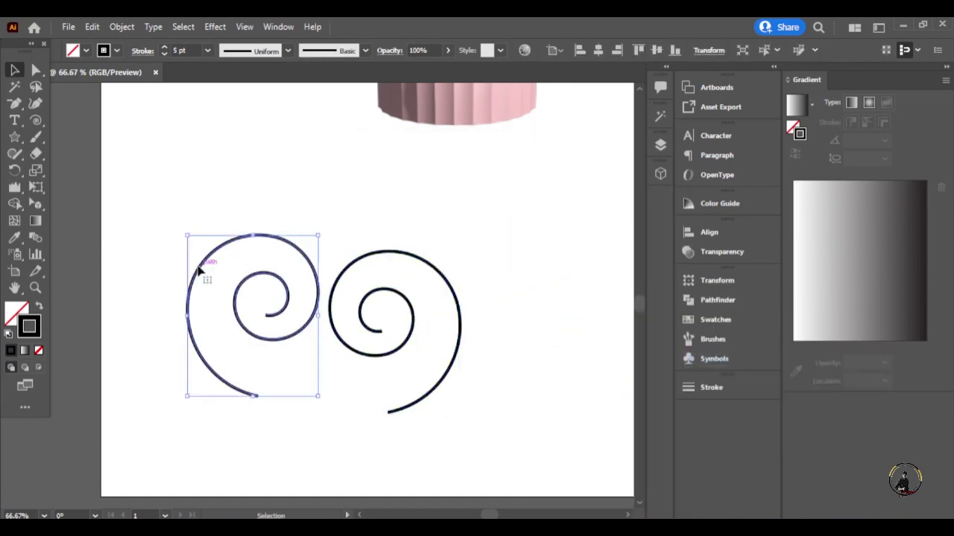
drag(262, 288, 274, 306)
click(336, 249)
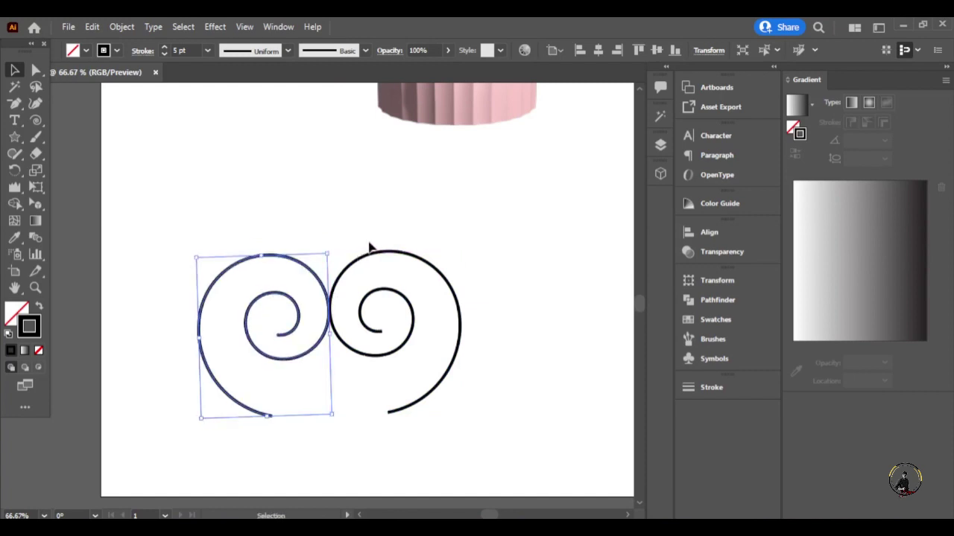
Shrink both spirals together and nudge the right one slightly right
scroll(410, 246, down, 1)
scroll(284, 316, up, 1)
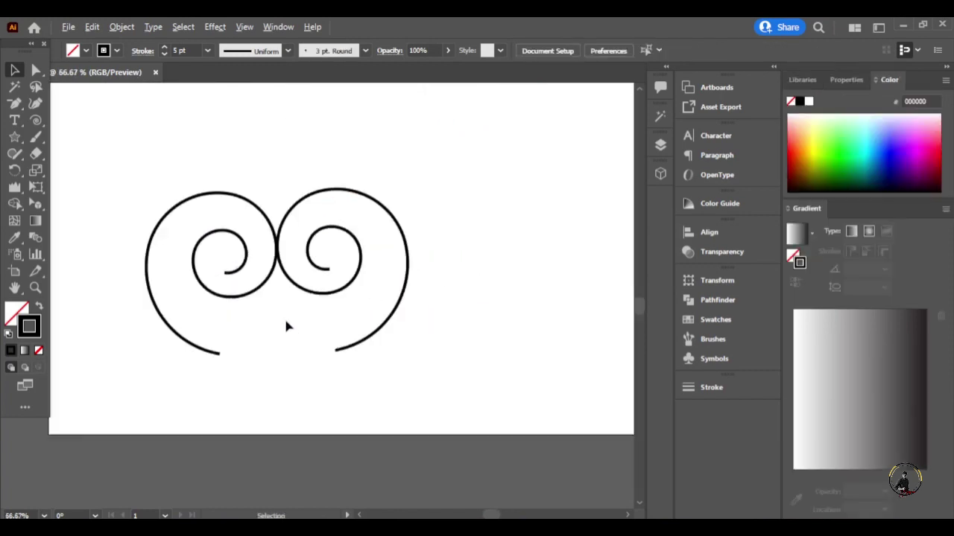
key(ctrl+a)
drag(407, 358, 384, 340)
click(285, 257)
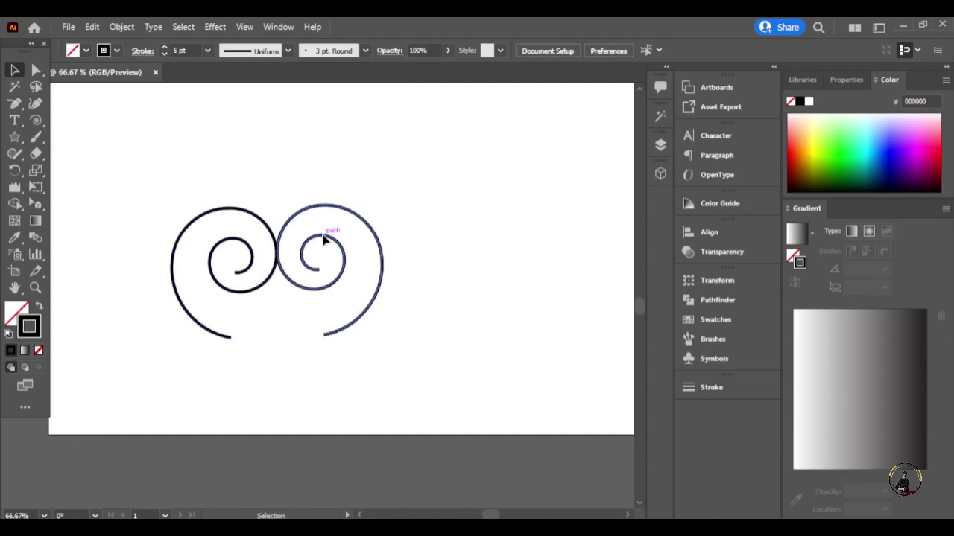
drag(323, 239, 336, 238)
scroll(300, 377, up, 2)
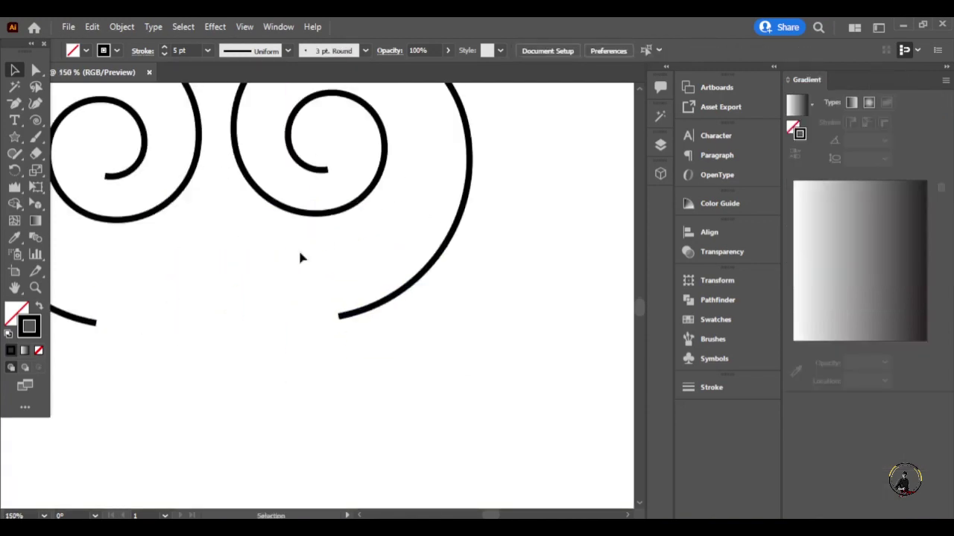
Draw a Pen line joining the left spiral's end to the right spiral's end
click(18, 103)
click(96, 321)
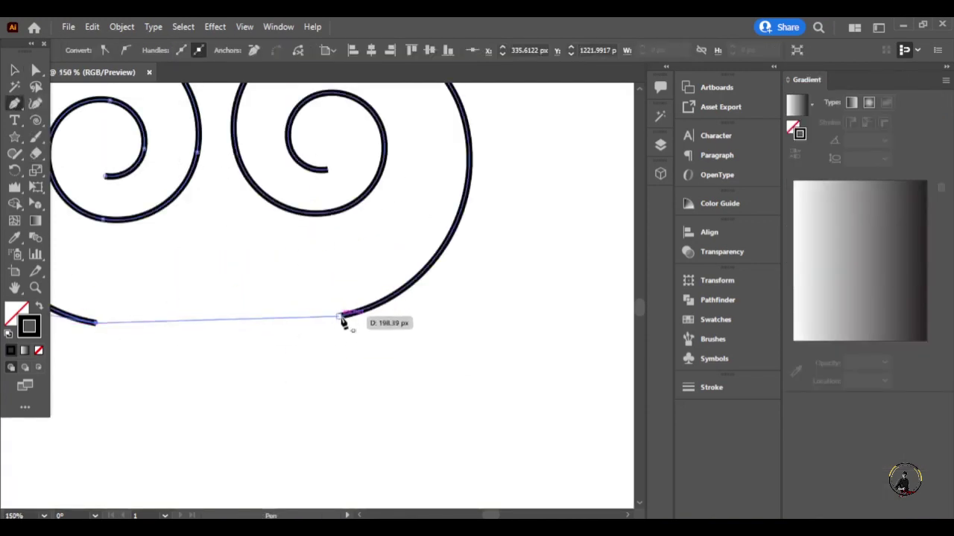
click(339, 316)
key(v)
scroll(294, 433, down, 2)
click(376, 223)
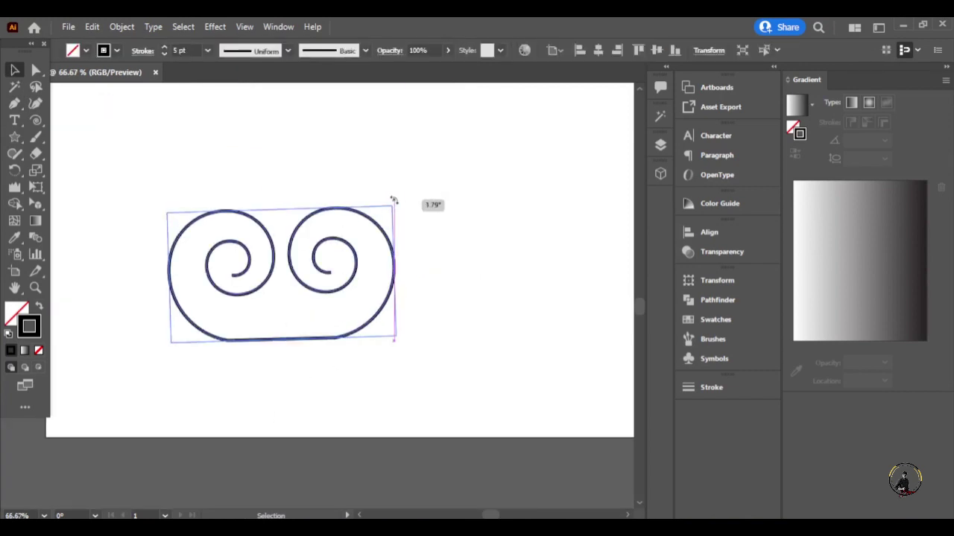
Scale the joined spiral shape down to about 198 × 114 px
drag(184, 187, 249, 234)
key(ctrl+a)
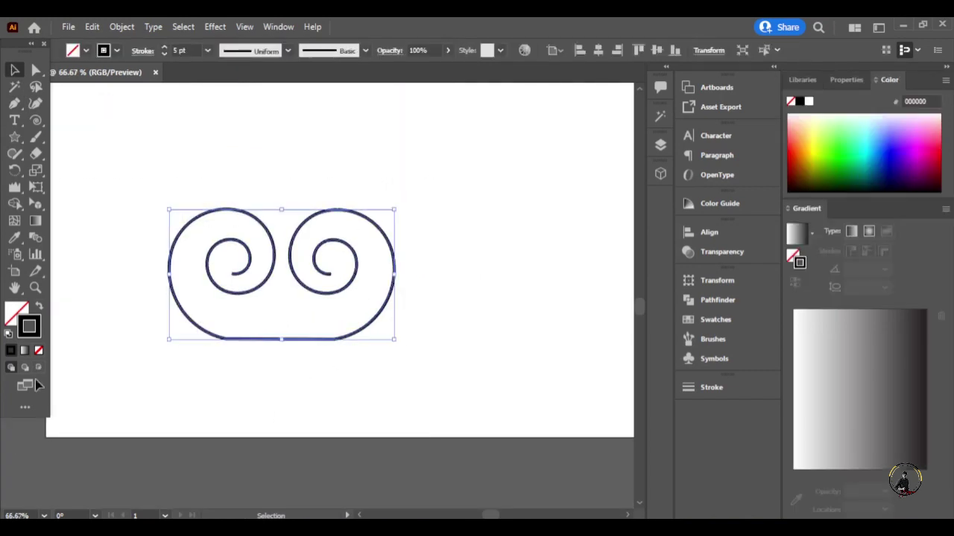
click(142, 50)
scroll(485, 316, up, 2)
scroll(485, 317, up, 2)
drag(397, 330, 340, 359)
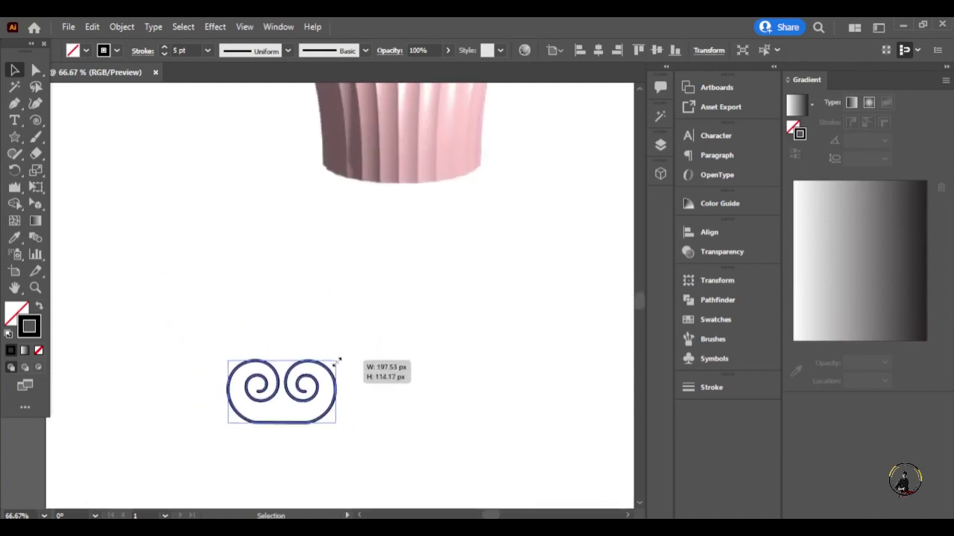
click(14, 237)
scroll(298, 202, up, 5)
Fill the spiral with the brown swatch and move it beside the cupcake liner
scroll(511, 199, up, 5)
click(511, 198)
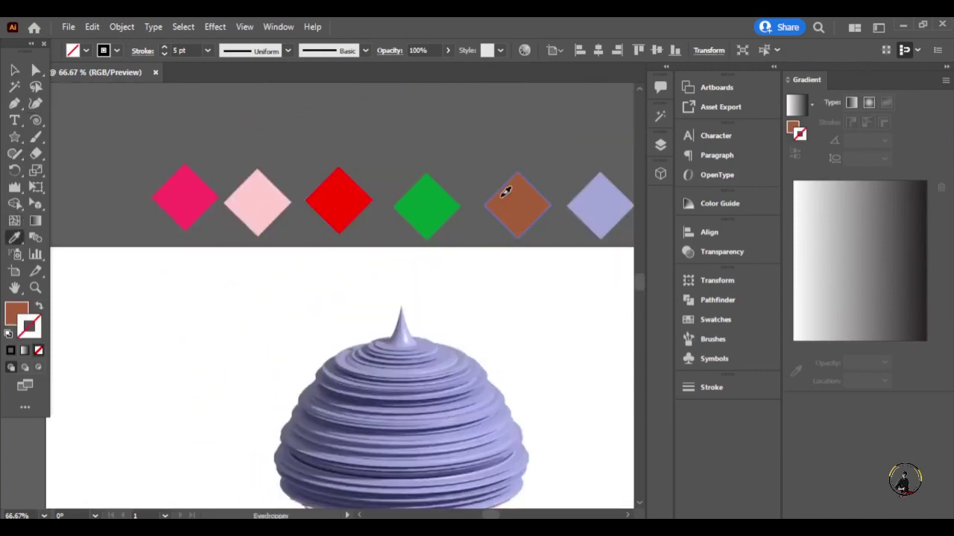
scroll(404, 320, down, 10)
key(v)
drag(316, 462, 555, 235)
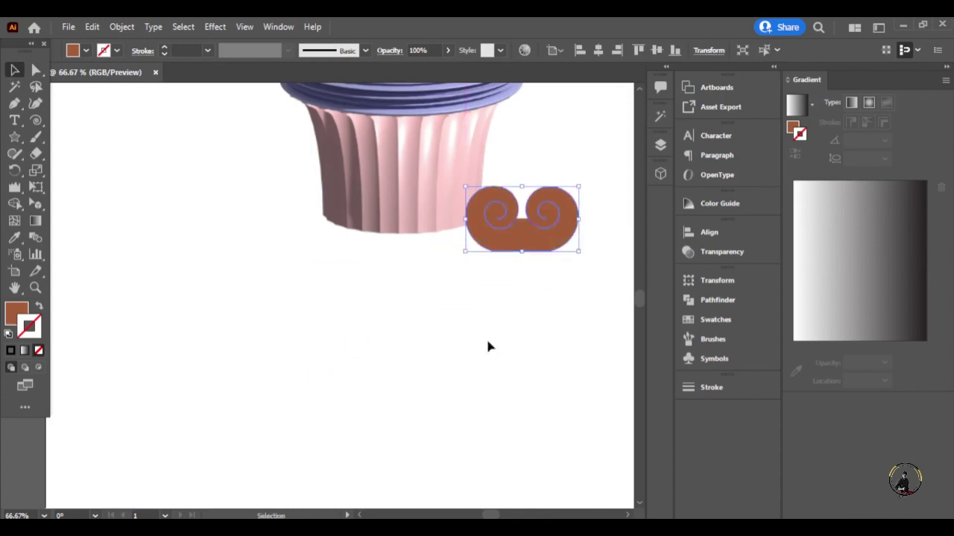
mouse_move(487, 345)
mouse_down()
mouse_move(482, 258)
mouse_move(442, 415)
mouse_up()
click(437, 213)
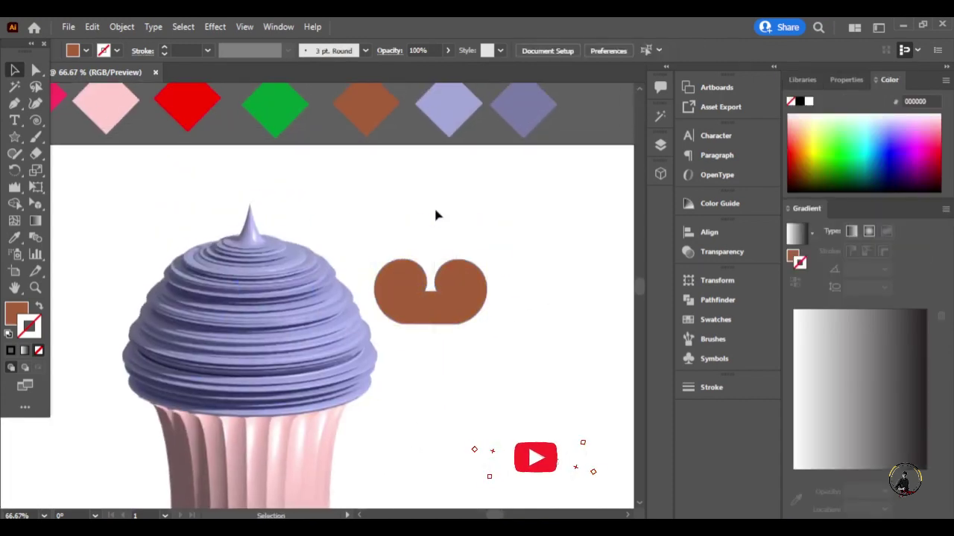
click(418, 284)
Swap the brown fill into the stroke and set the stroke weight to 6 pt
key(shift+x)
click(397, 244)
scroll(398, 245, up, 5)
scroll(428, 350, down, 8)
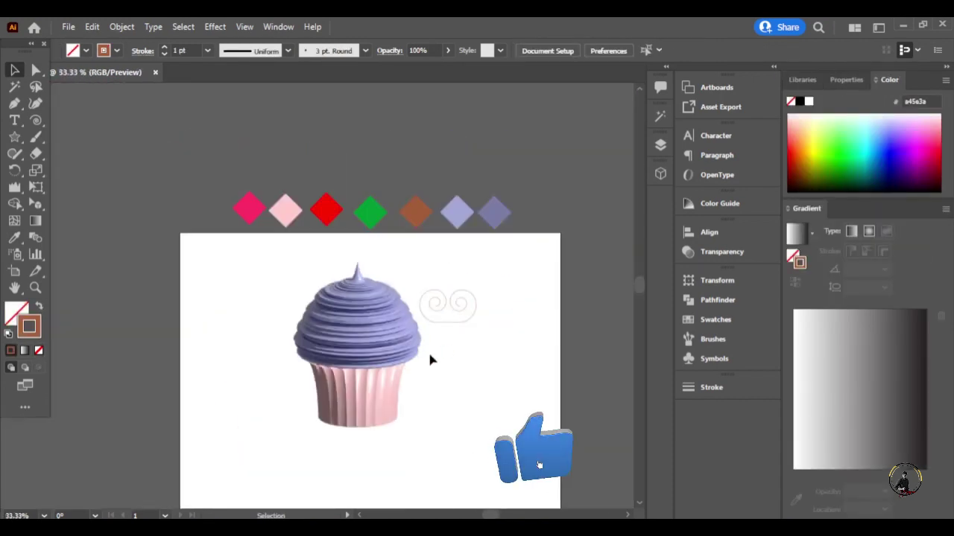
click(456, 279)
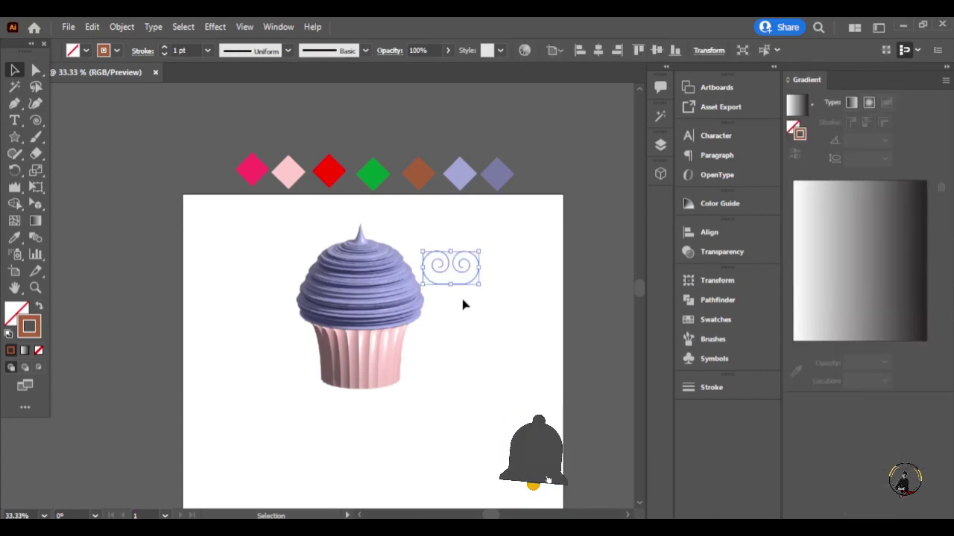
click(207, 50)
click(223, 173)
click(207, 50)
click(223, 188)
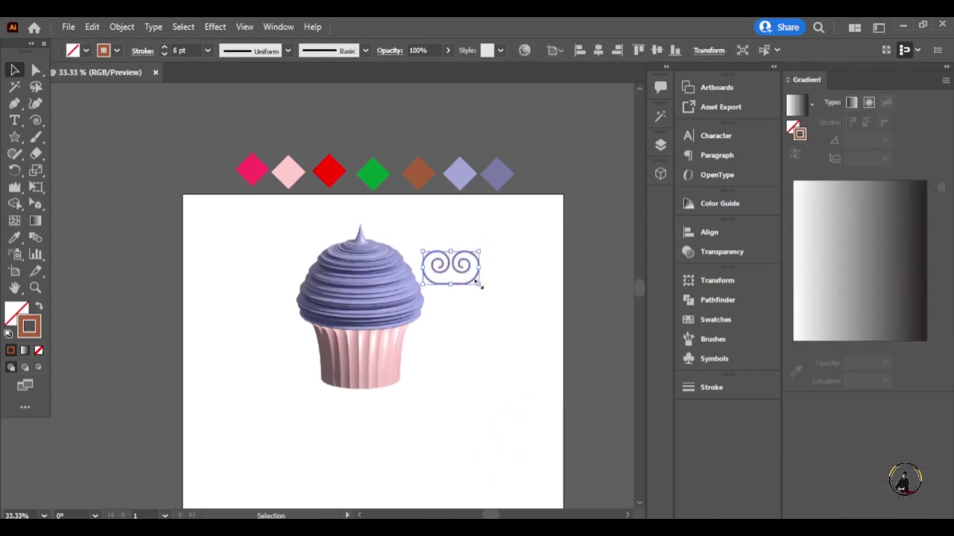
click(488, 283)
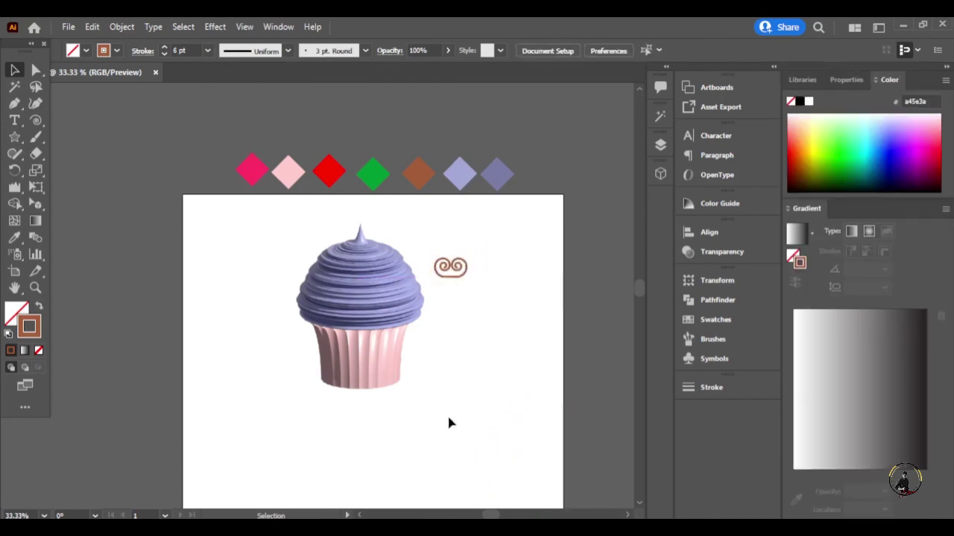
Place the brown spiral below the cupcake liner
scroll(450, 422, up, 5)
scroll(447, 268, up, 5)
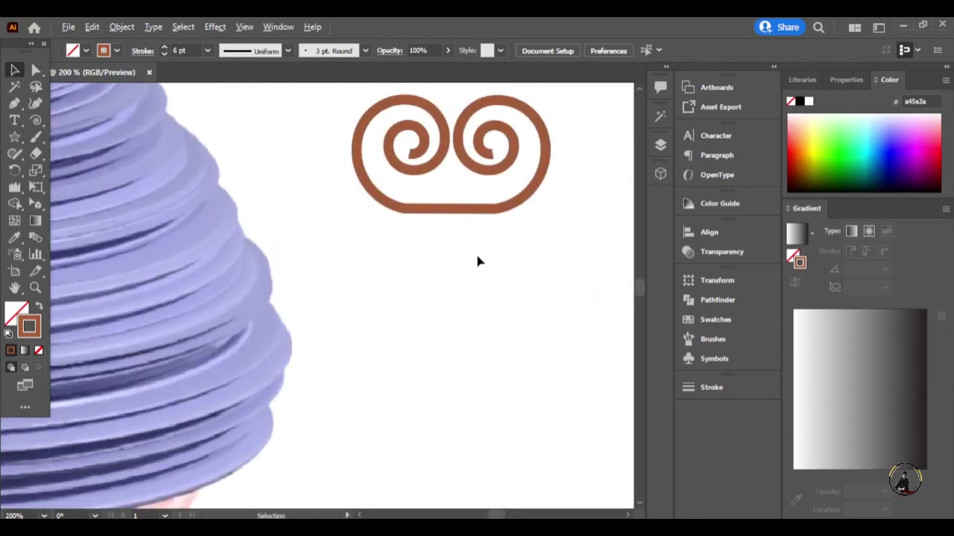
scroll(475, 253, down, 5)
scroll(471, 288, up, 2)
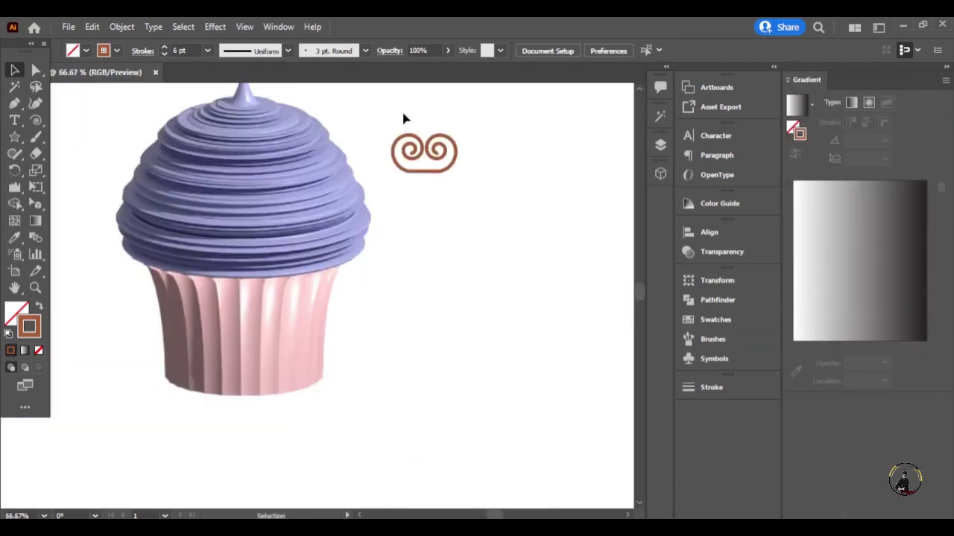
mouse_move(440, 158)
mouse_down()
mouse_move(348, 384)
mouse_move(239, 482)
mouse_up()
scroll(240, 414, down, 2)
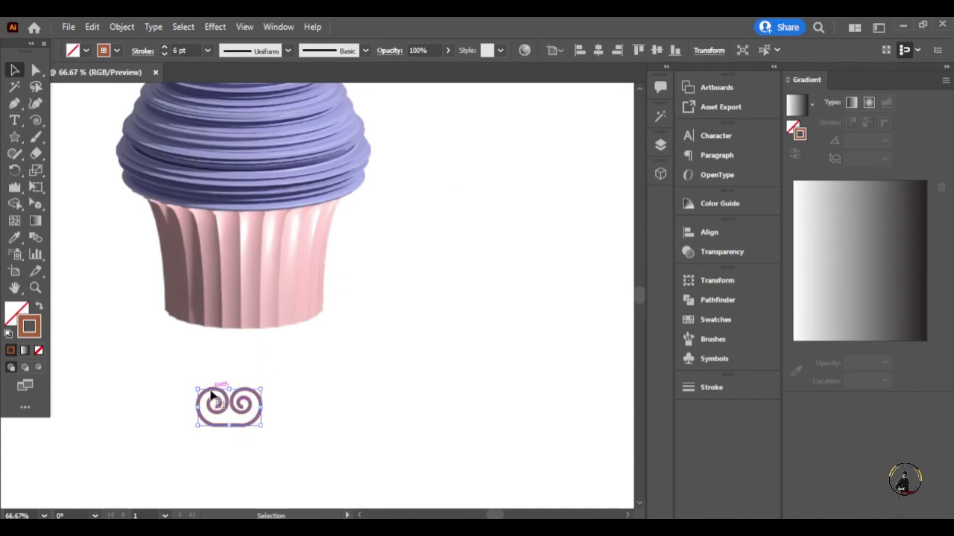
drag(212, 396, 224, 437)
Extrude the brown spiral in 3D and Materials to a depth of 430 px
click(661, 174)
click(535, 158)
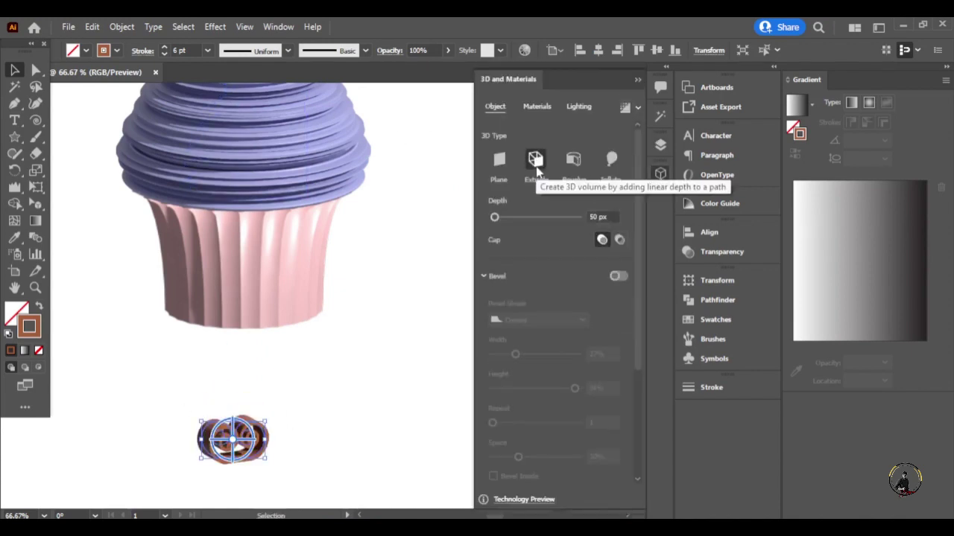
mouse_move(522, 217)
mouse_down()
mouse_move(542, 217)
mouse_move(509, 217)
mouse_up()
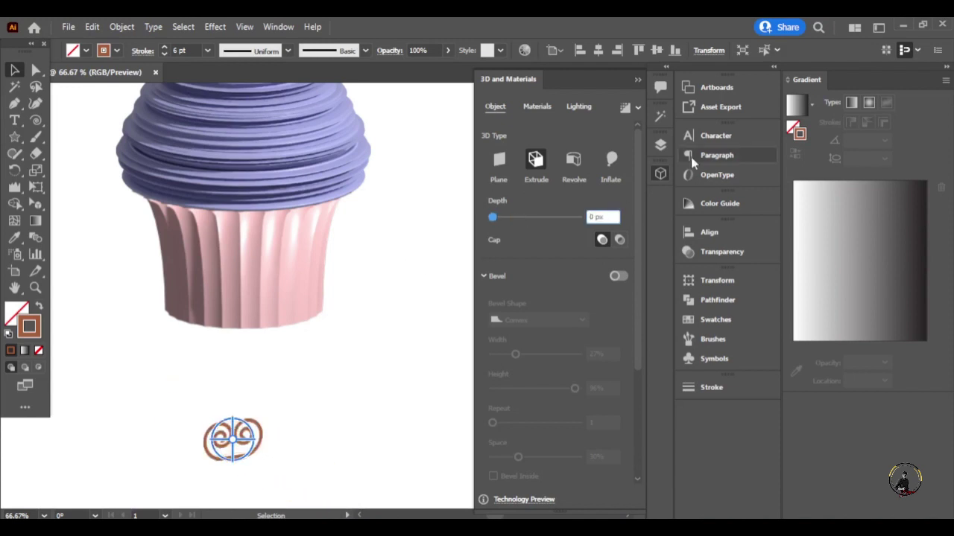
text(42)
key(Return)
text(430)
key(Return)
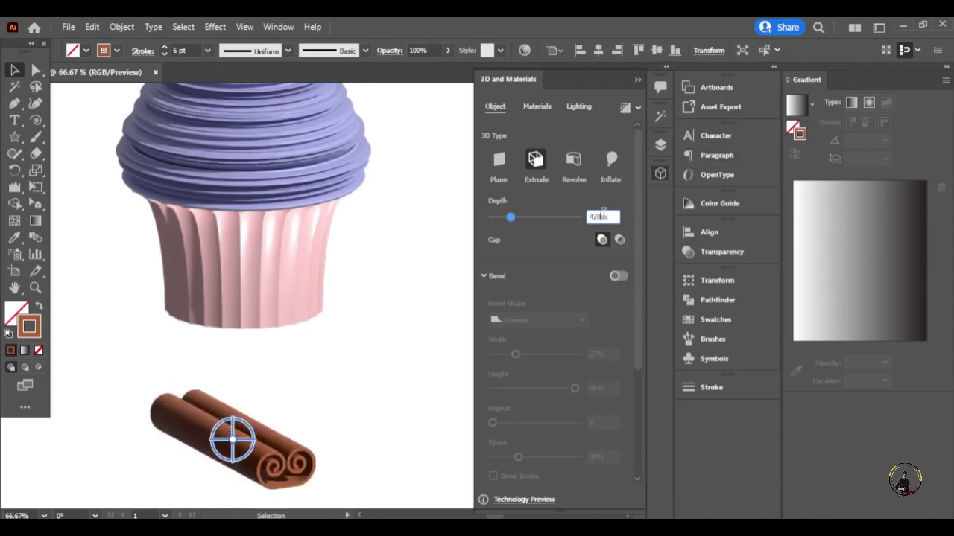
Enable a Convex bevel on the stick and zoom in to inspect it
click(618, 276)
click(580, 320)
click(538, 365)
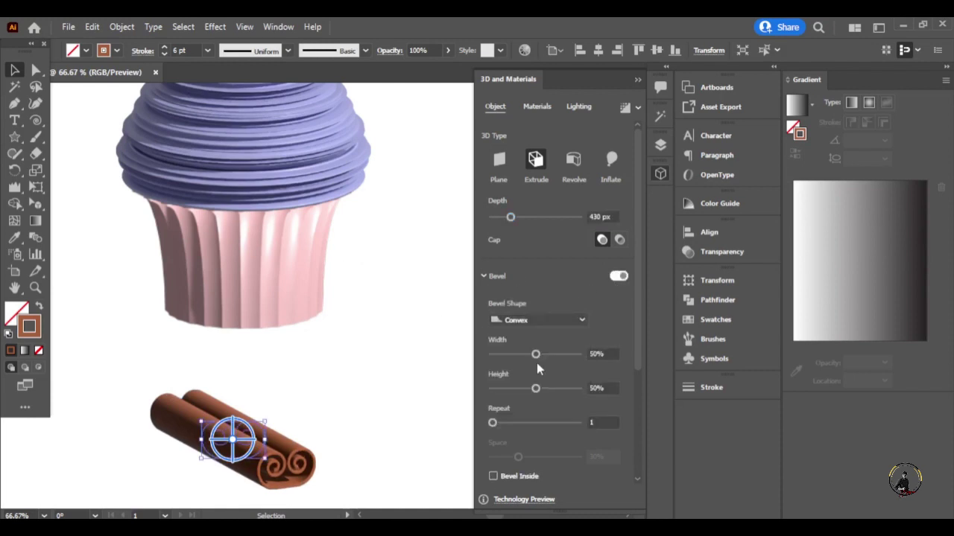
key(F6)
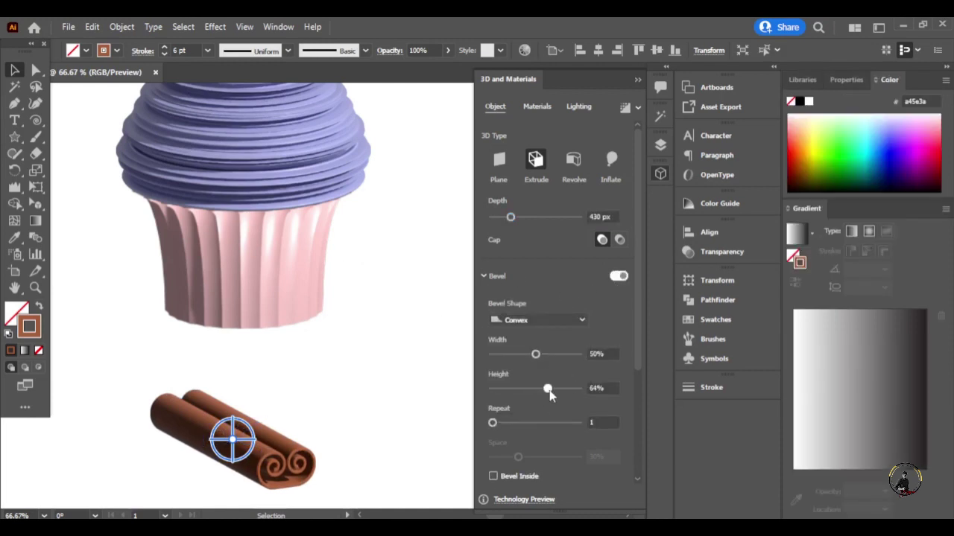
scroll(388, 421, down, 1)
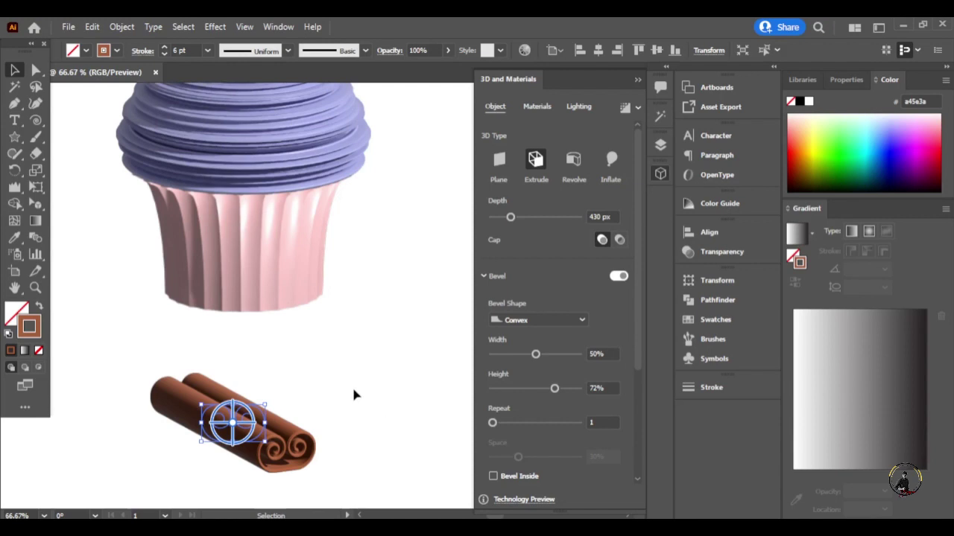
key(F6)
scroll(308, 436, up, 3)
scroll(240, 387, up, 2)
Zoom in on the spiral outline and begin rounding its bottom corners with Direct Selection
scroll(292, 375, up, 1)
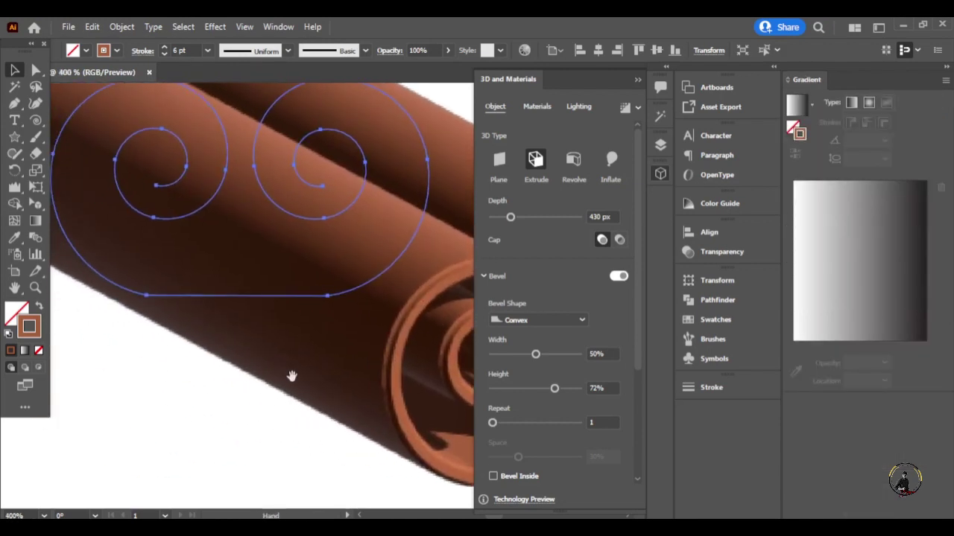
key(F6)
key(a)
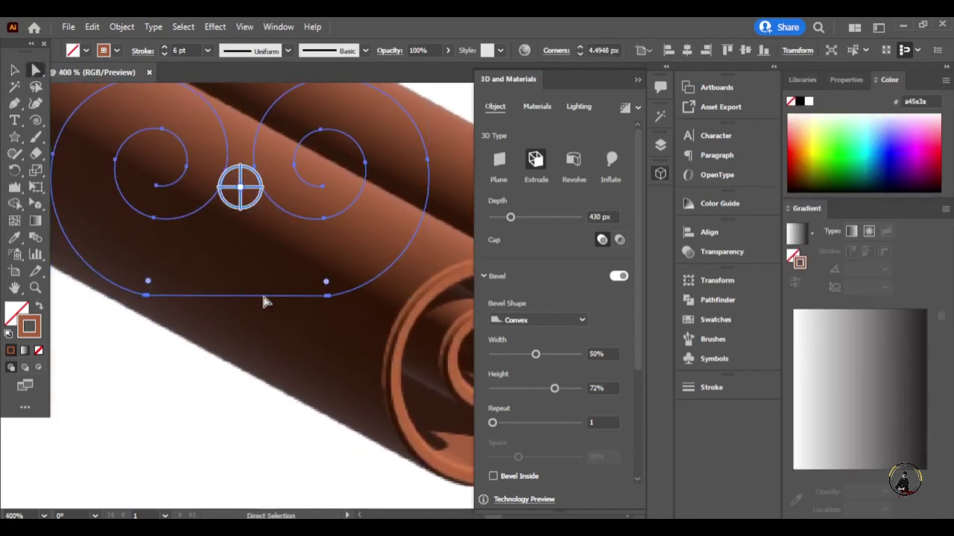
drag(264, 301, 264, 295)
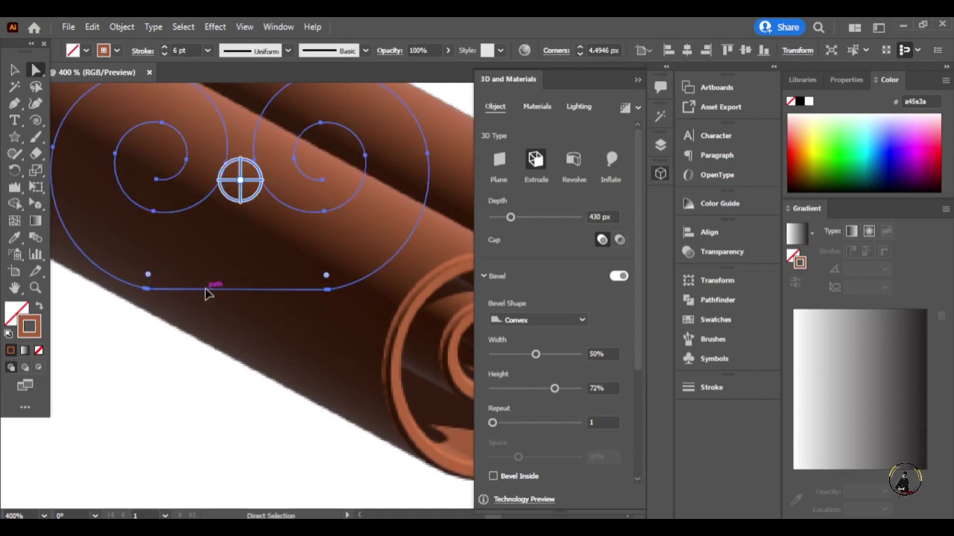
drag(207, 293, 221, 282)
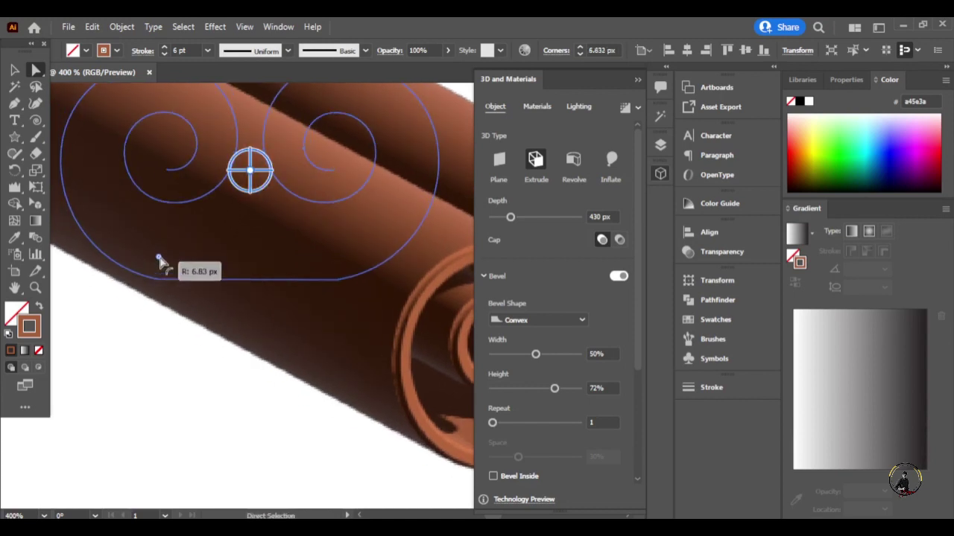
click(242, 284)
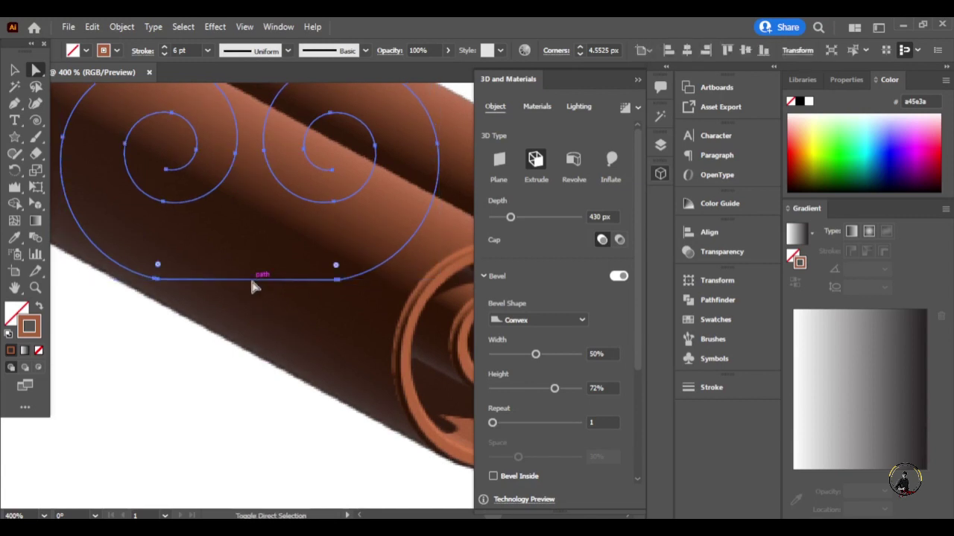
click(251, 284)
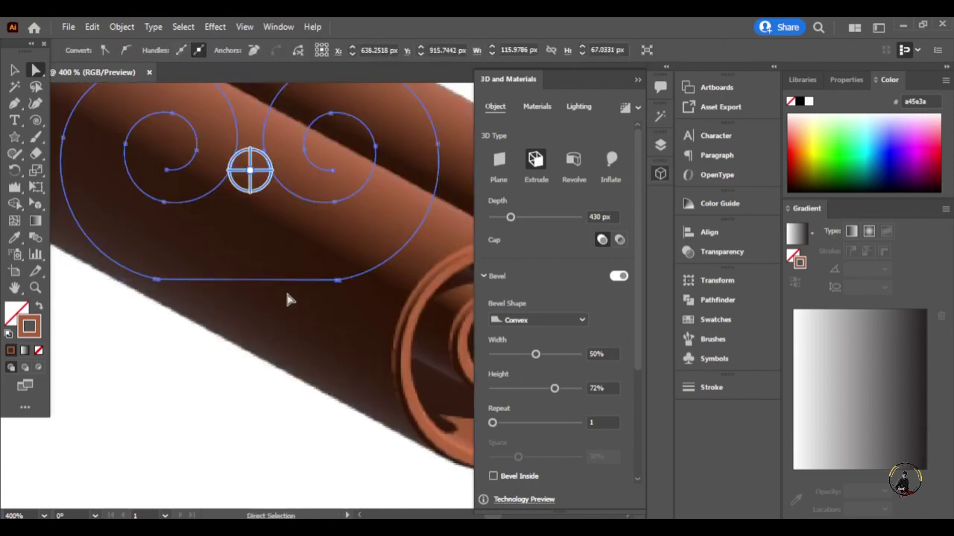
ctrl+click(336, 279)
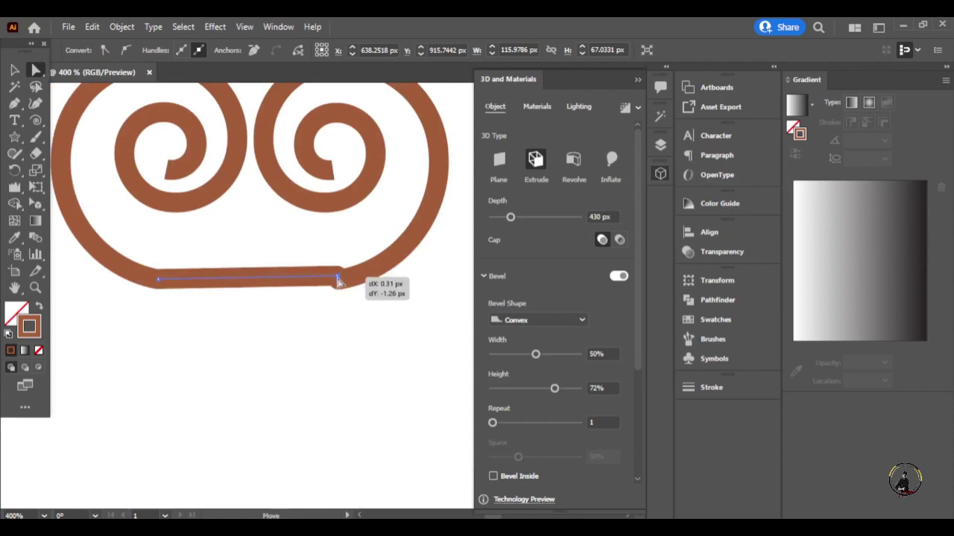
click(337, 279)
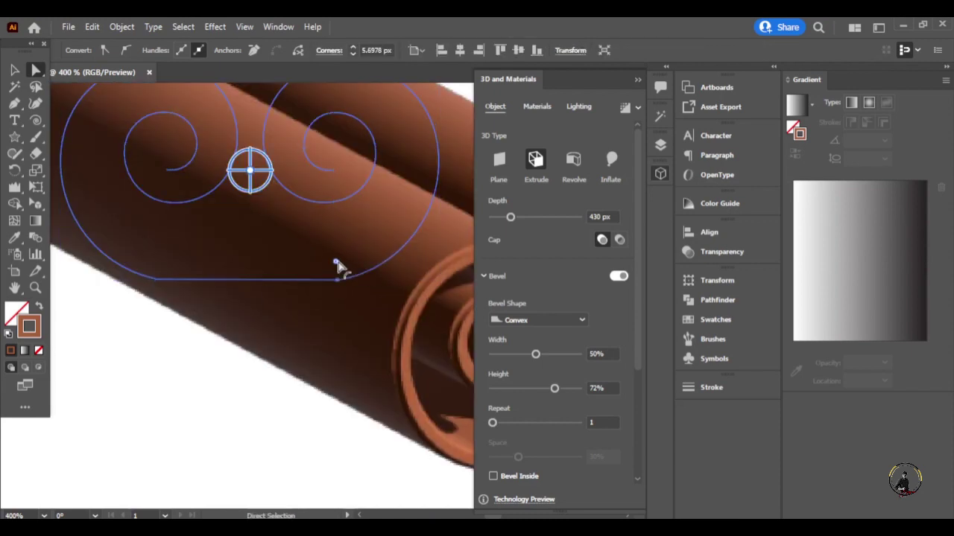
Round the remaining bottom corners to about 11 px radius, then zoom out and deselect
click(246, 298)
click(196, 282)
key(ctrl+plus)
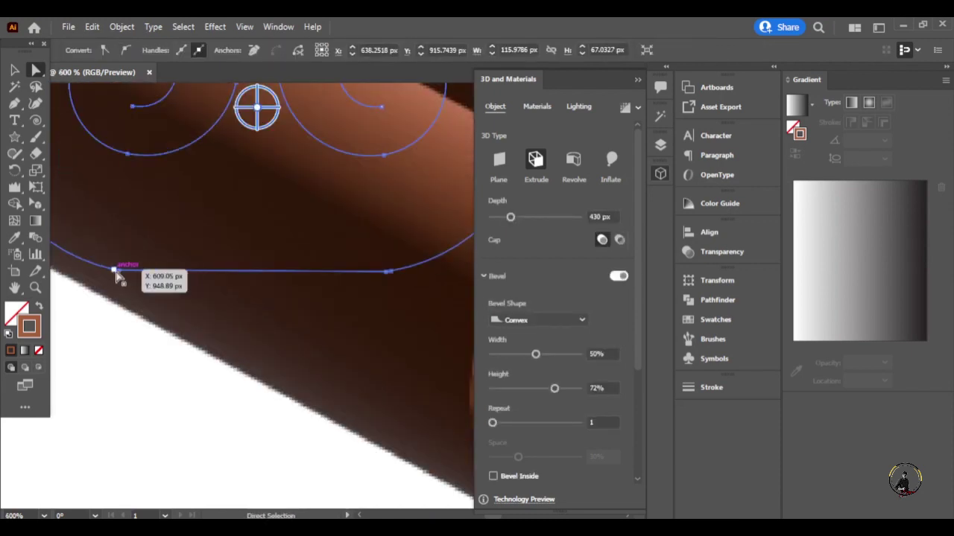
drag(385, 243, 387, 223)
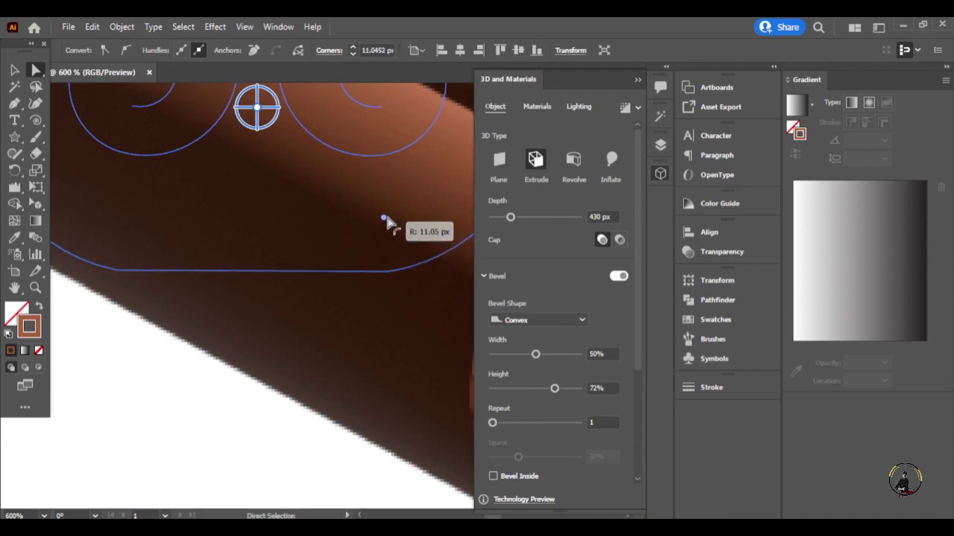
click(108, 271)
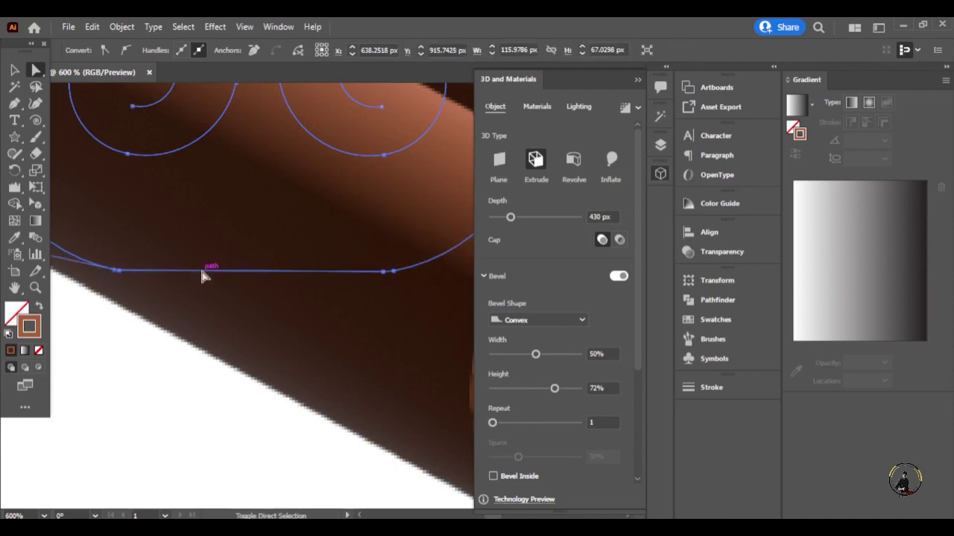
click(115, 270)
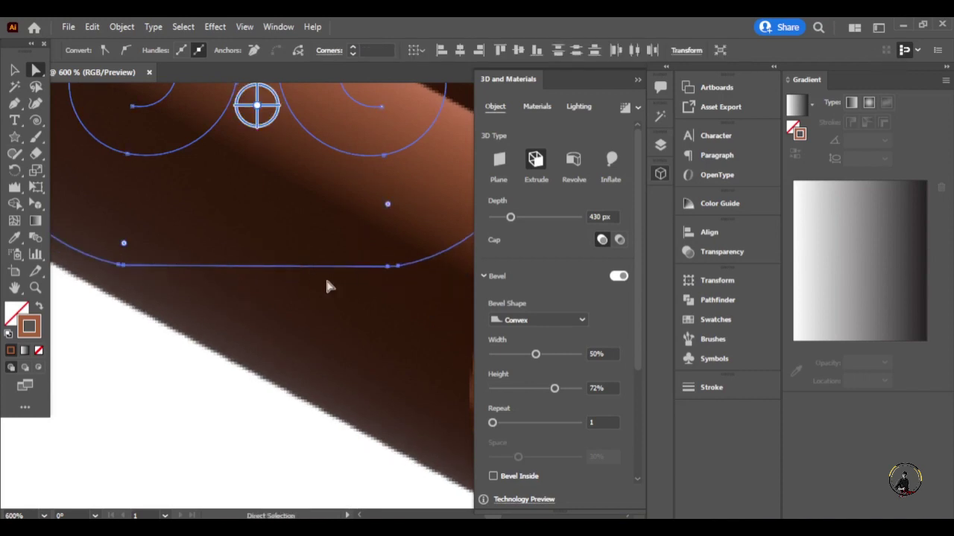
key(ctrl+0)
key(v)
click(207, 320)
scroll(385, 213, up, 2)
Widen the cinnamon stick's Convex bevel to 72%
scroll(404, 239, right, 3)
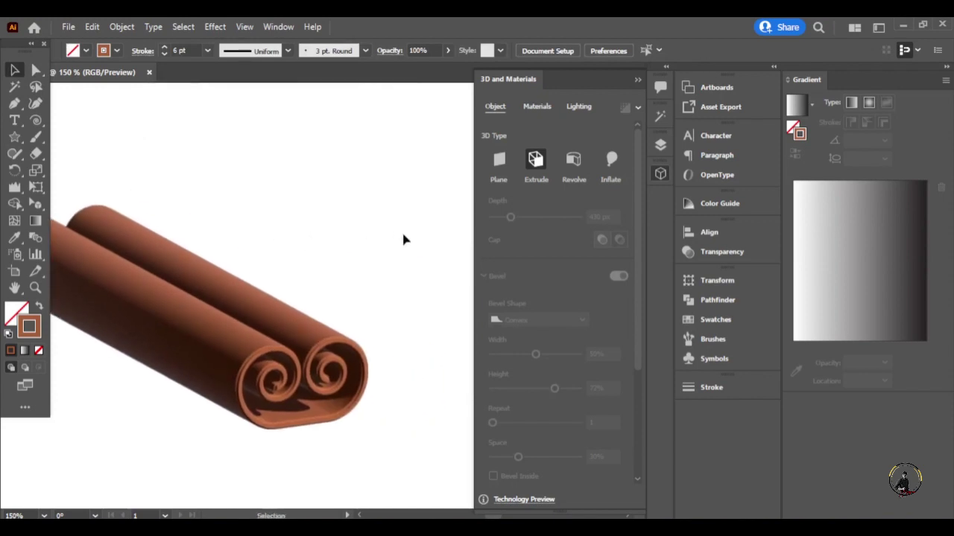
click(254, 326)
drag(539, 358, 554, 355)
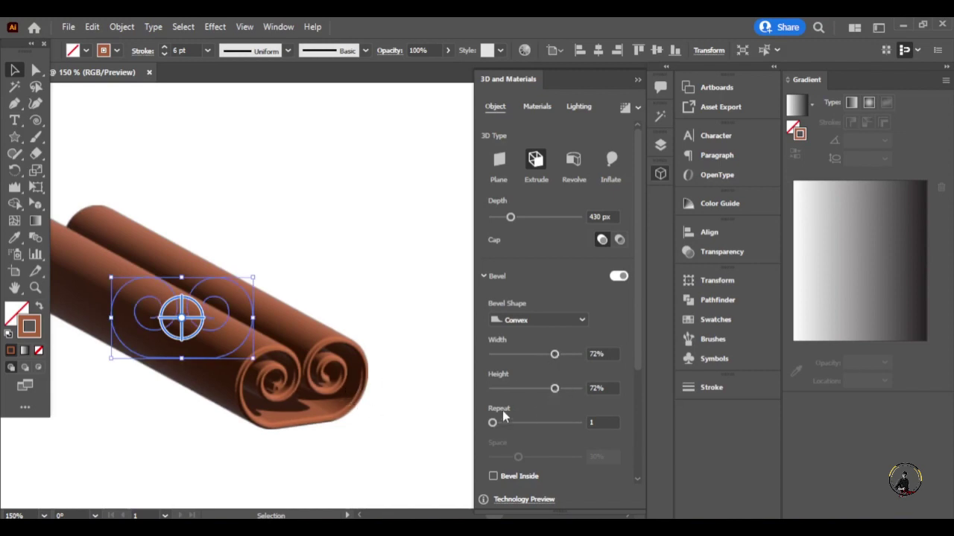
click(387, 300)
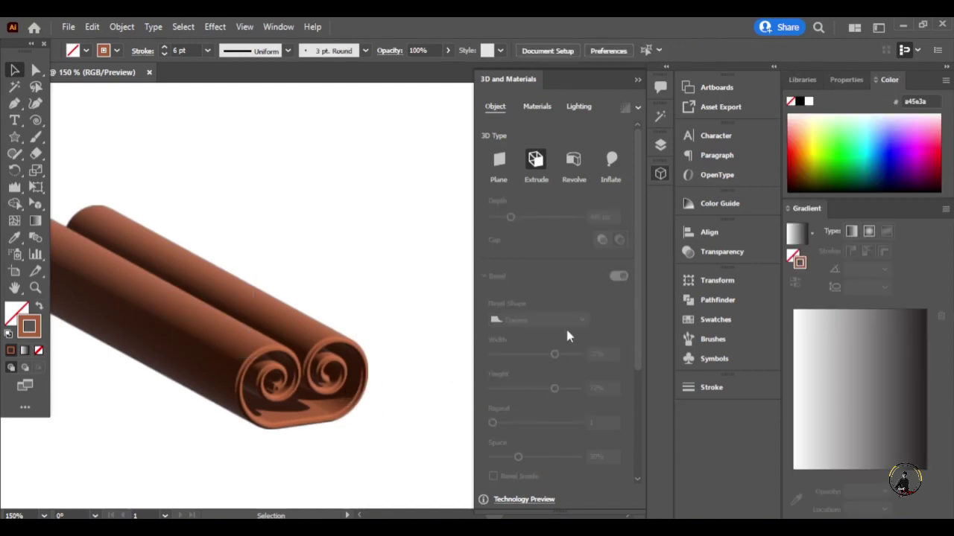
Move the cinnamon stick up beside the lavender frosting
drag(233, 447, 179, 313)
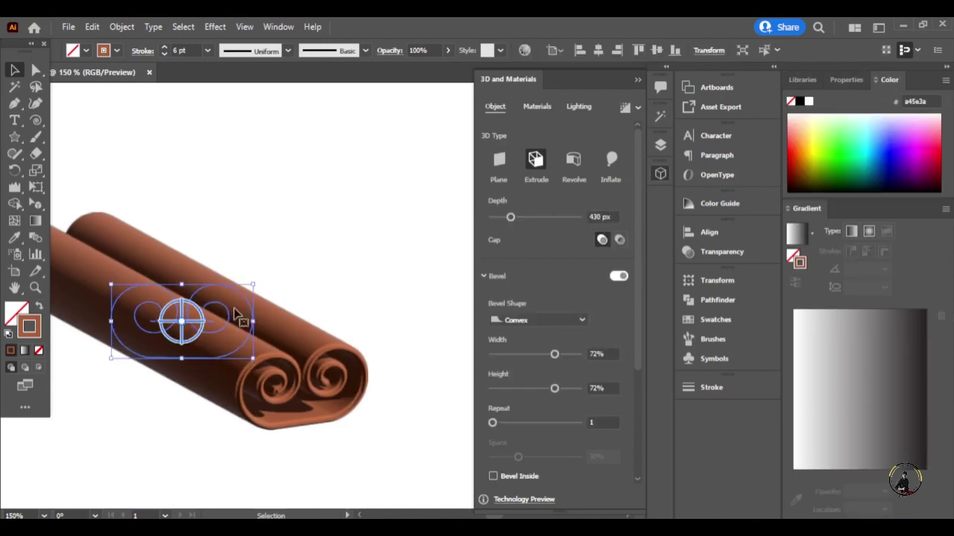
key(ctrl+minus)
key(ctrl+minus)
key(ctrl+minus)
mouse_move(254, 321)
mouse_down()
mouse_move(366, 179)
mouse_move(326, 292)
mouse_up()
key(ctrl+plus)
key(ctrl+plus)
key(ctrl+plus)
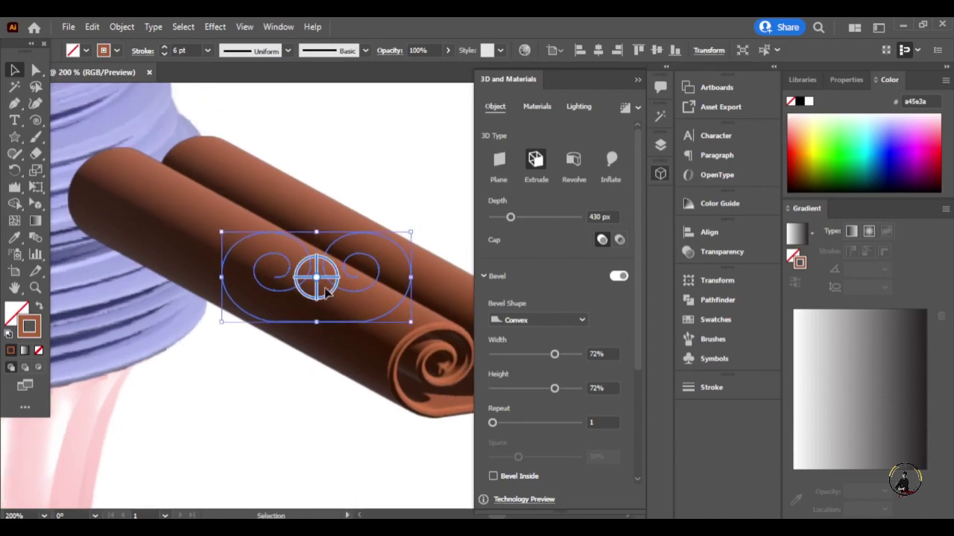
Move the cinnamon stick onto the frosting and resize its cross-section
key(ctrl+minus)
key(ctrl+minus)
key(ctrl+minus)
drag(387, 242, 328, 183)
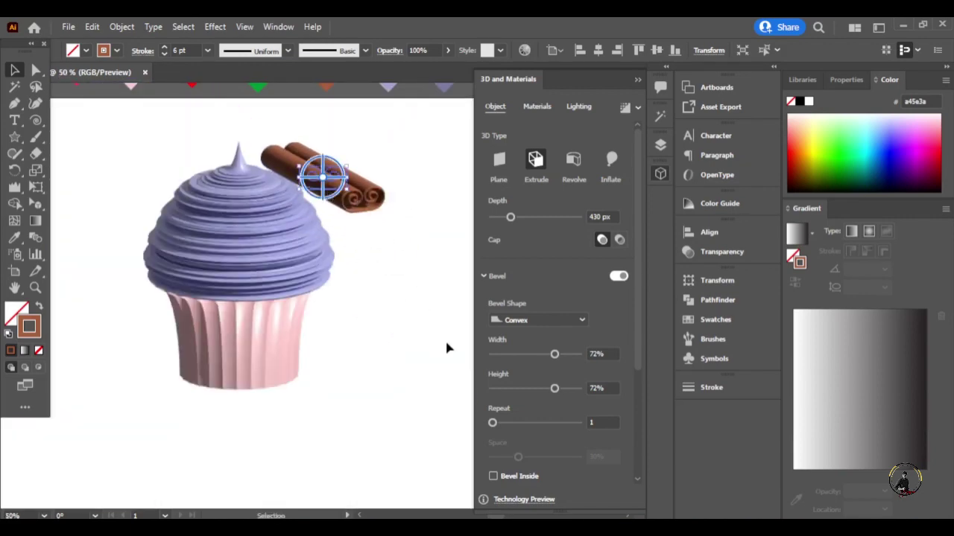
key(ctrl+plus)
key(ctrl+plus)
key(ctrl+plus)
drag(360, 84, 360, 165)
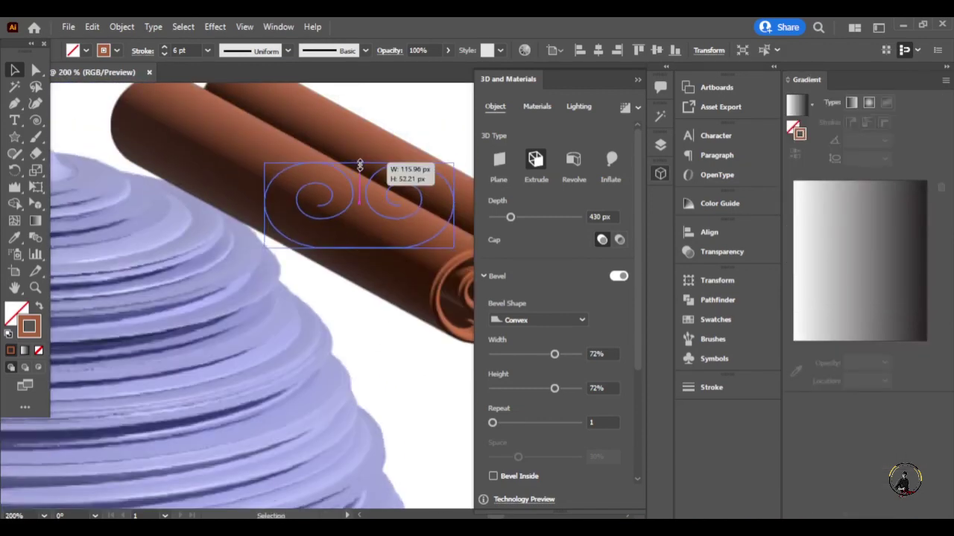
key(ctrl+minus)
key(ctrl+minus)
key(ctrl+minus)
click(441, 315)
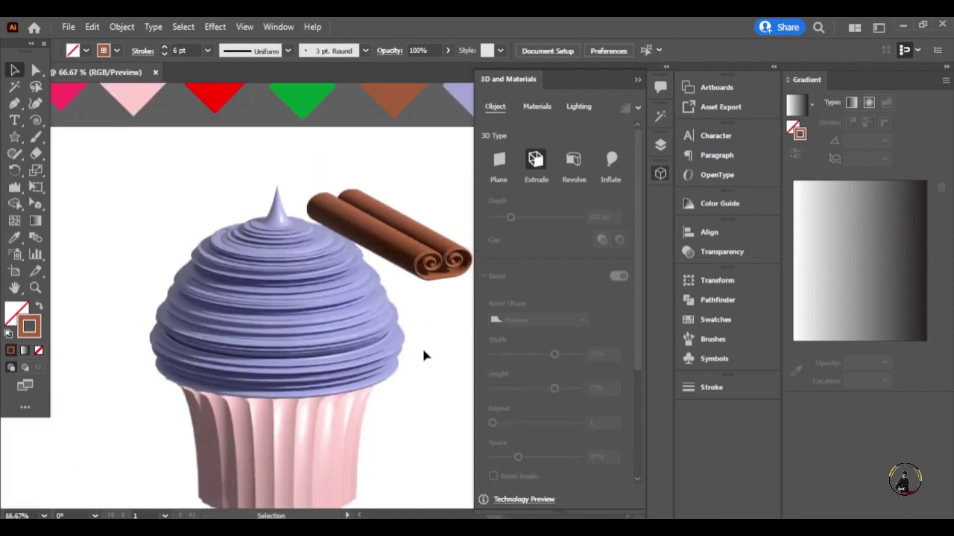
key(F6)
click(637, 79)
click(425, 268)
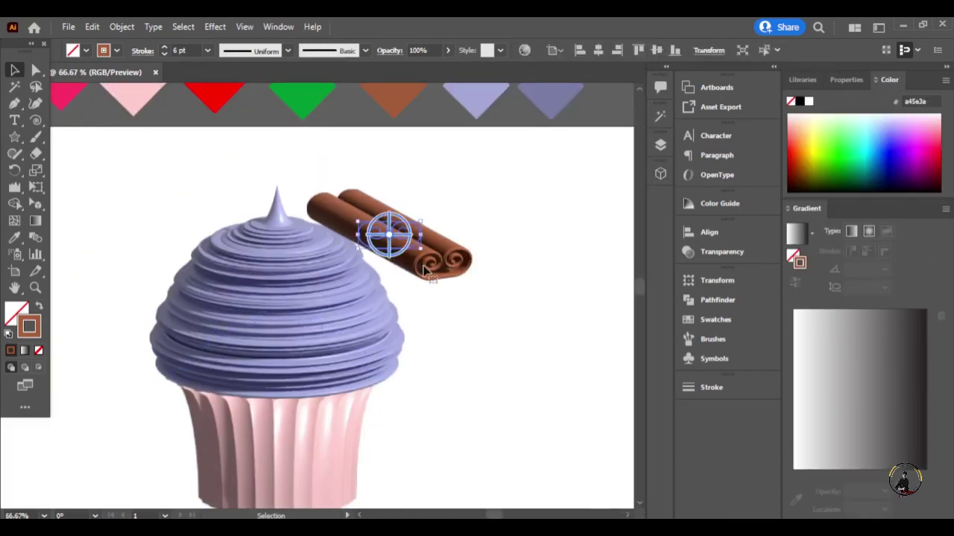
drag(360, 244, 422, 222)
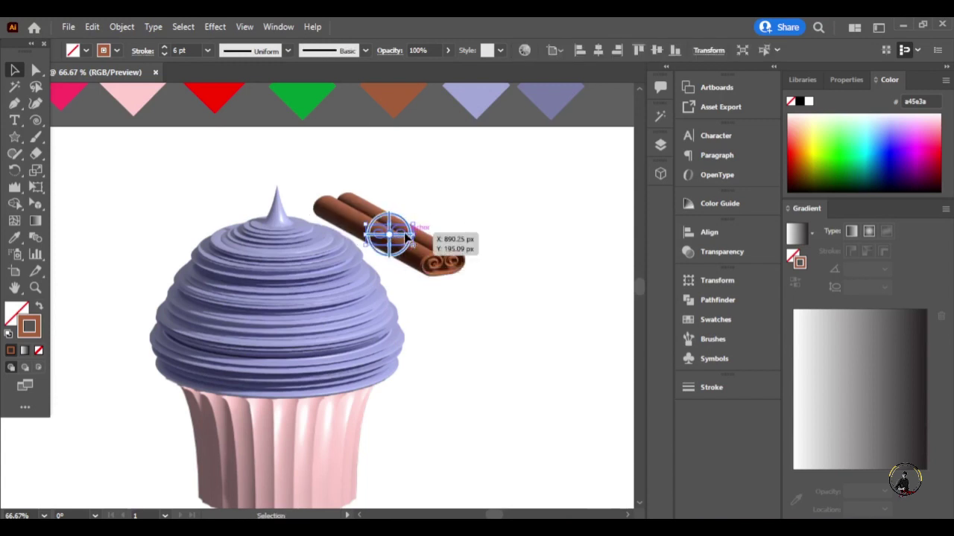
Rotate the stick to about -86° around Z and tilt it slightly around X
drag(405, 240, 373, 203)
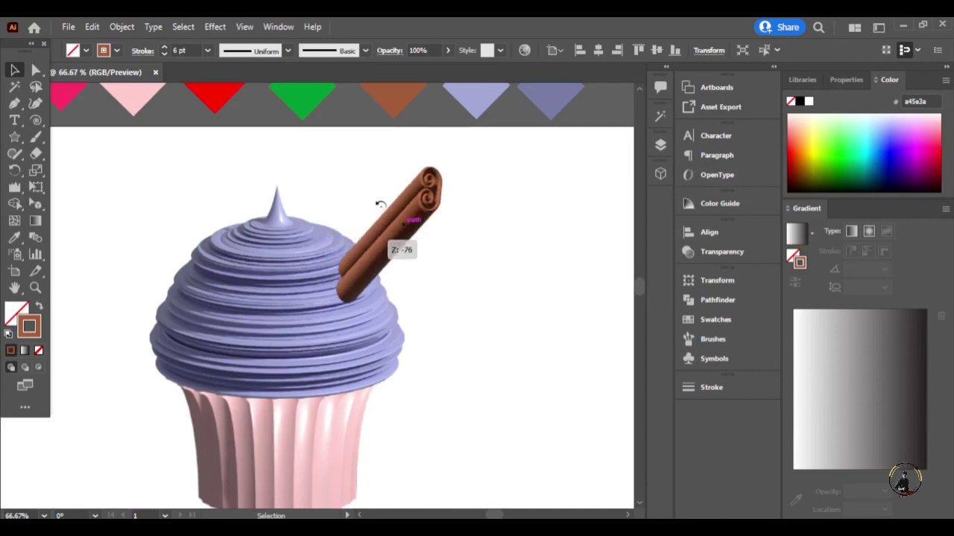
key(F6)
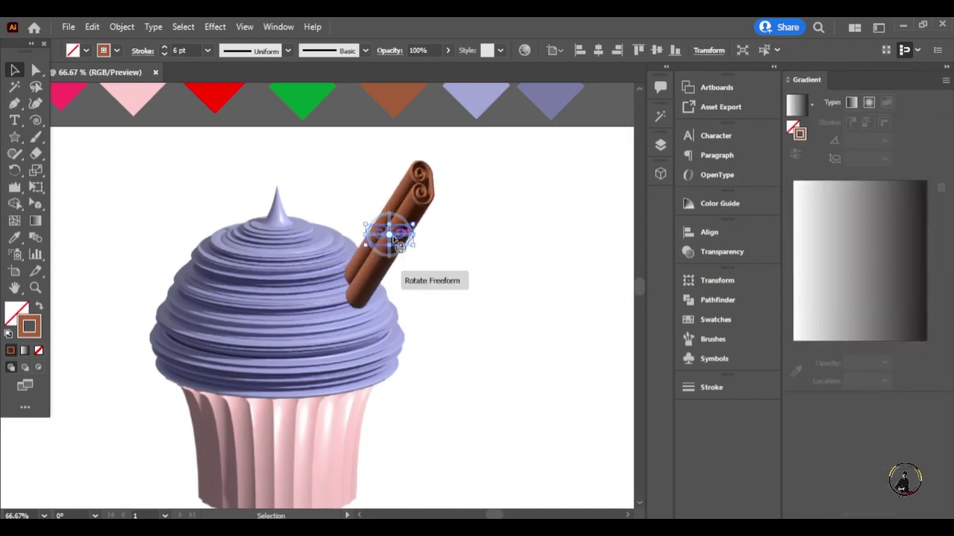
drag(406, 240, 421, 261)
key(F6)
Turn the stick a few degrees and slide it along the frosting's upper right
scroll(395, 238, up, 5)
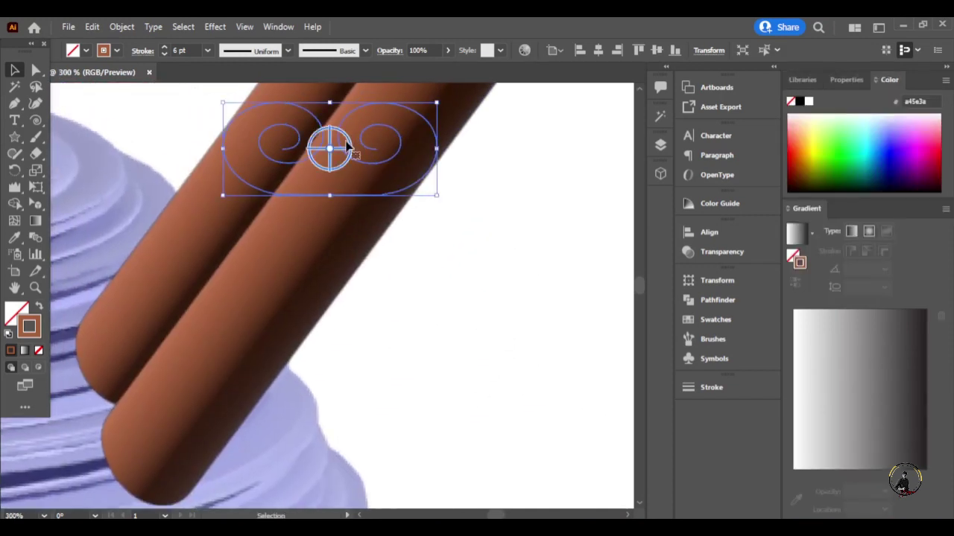
drag(346, 145, 349, 136)
scroll(456, 288, down, 2)
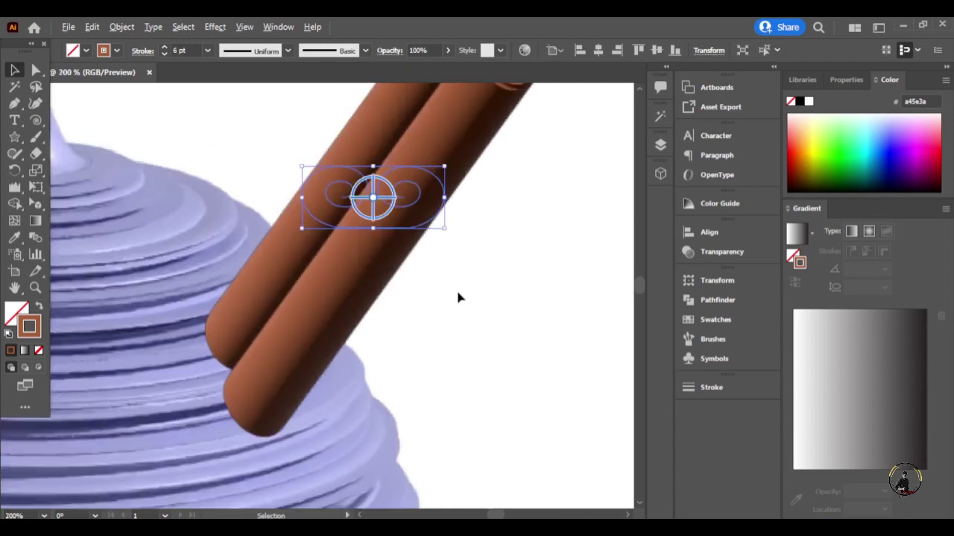
drag(394, 213, 375, 226)
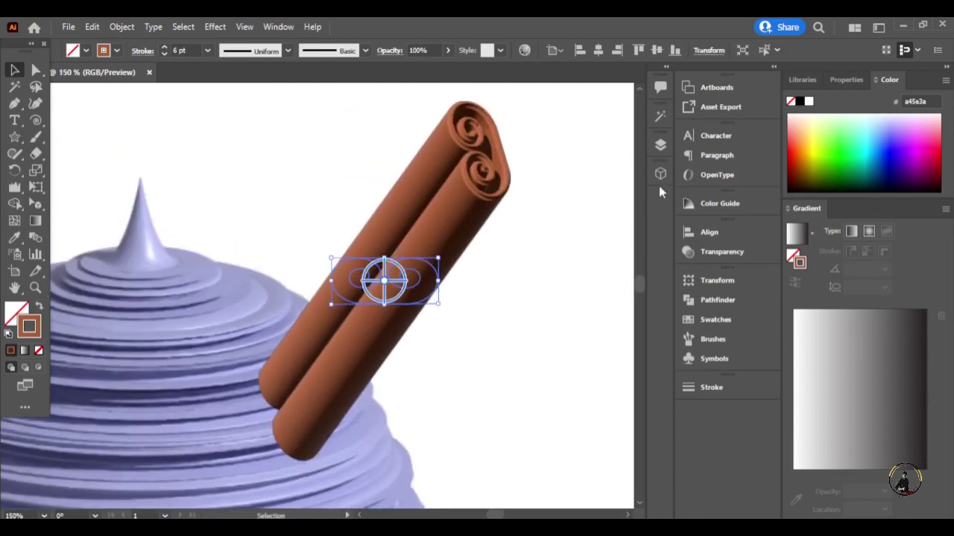
click(661, 174)
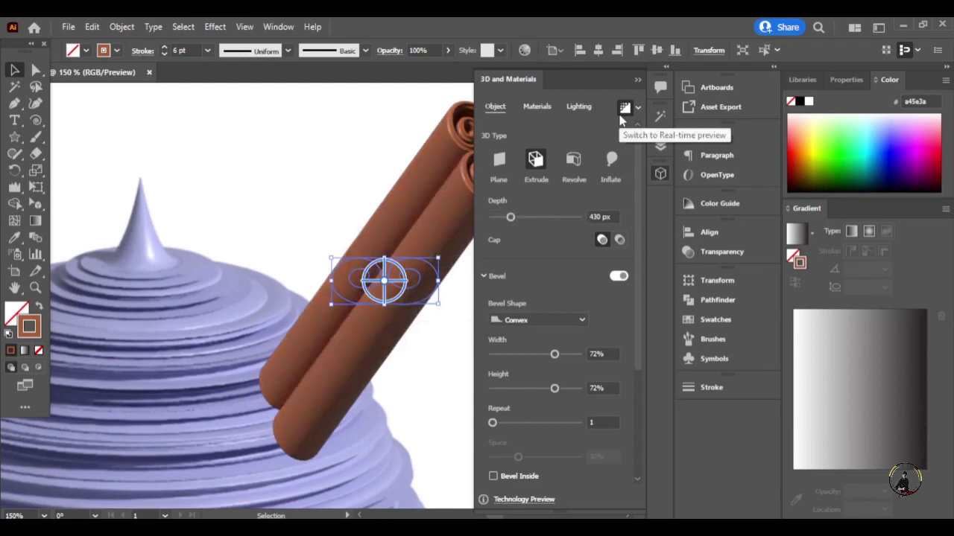
click(660, 174)
scroll(555, 245, down, 5)
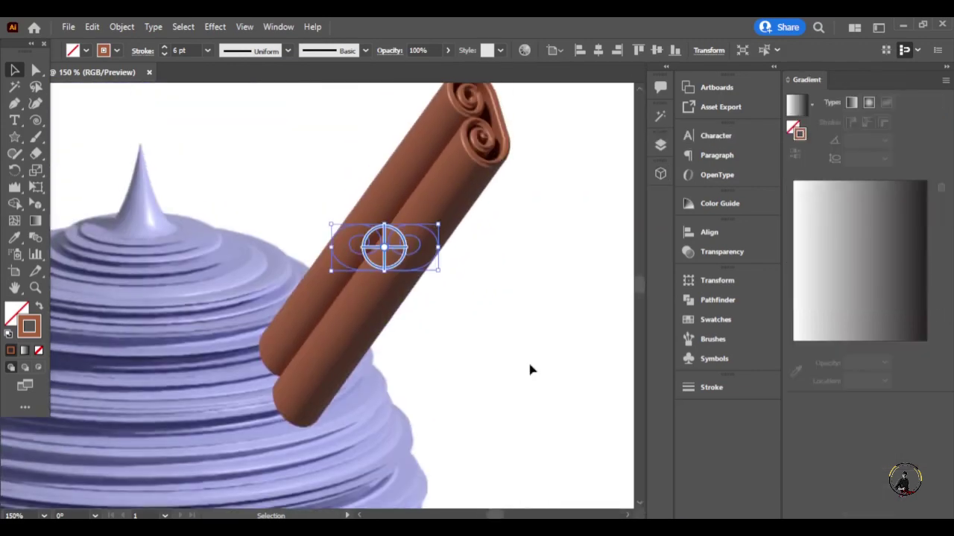
scroll(530, 368, down, 5)
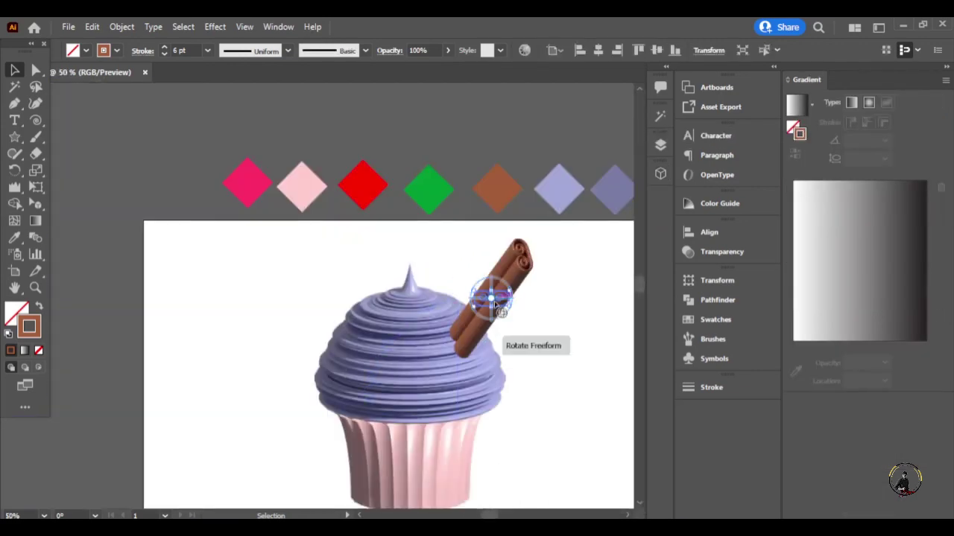
Move the cinnamon stick to the cupcake's upper right and deselect it
drag(488, 299, 544, 289)
key(ctrl+shift+a)
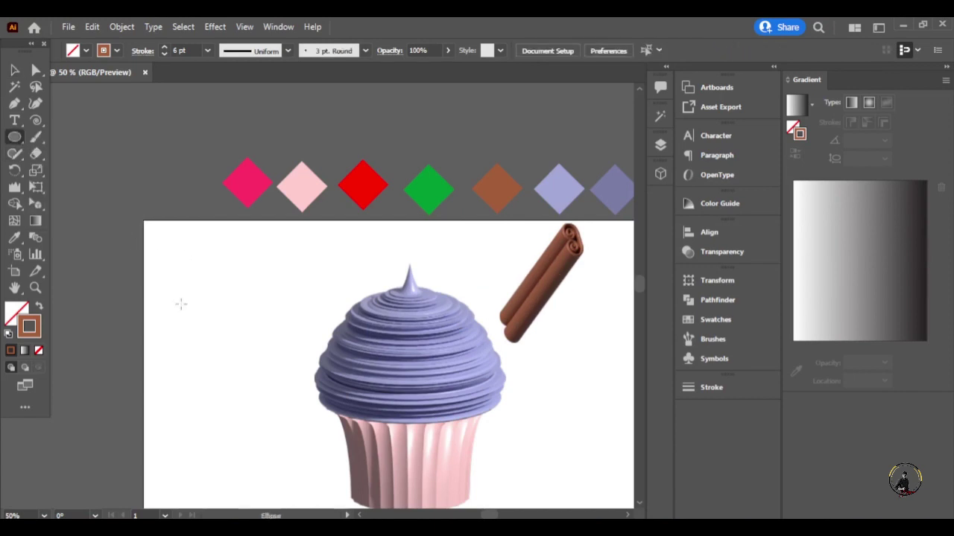
scroll(180, 304, down, 3)
Draw a small circle left of the cupcake, filled with red sampled from the red diamond
drag(219, 367, 238, 386)
key(shift+x)
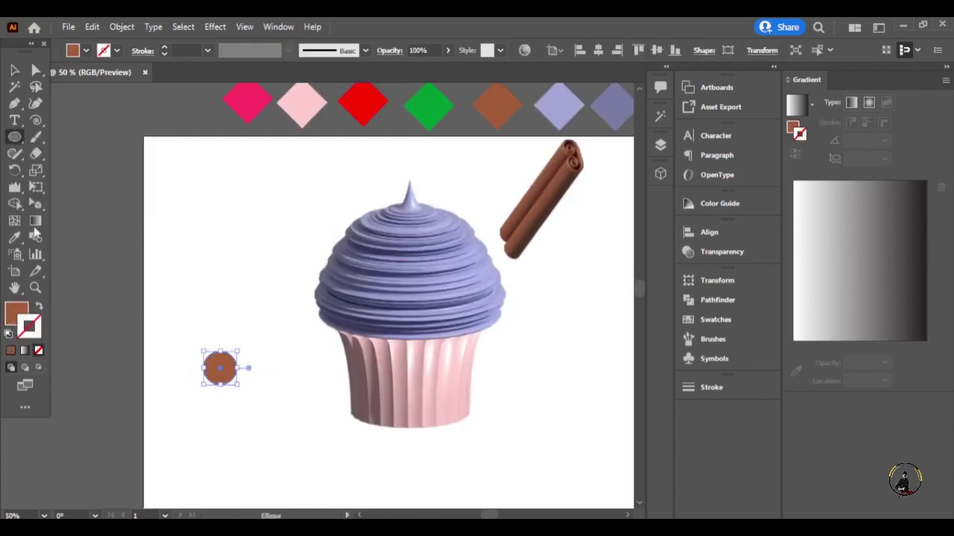
click(14, 237)
click(250, 98)
click(362, 102)
key(v)
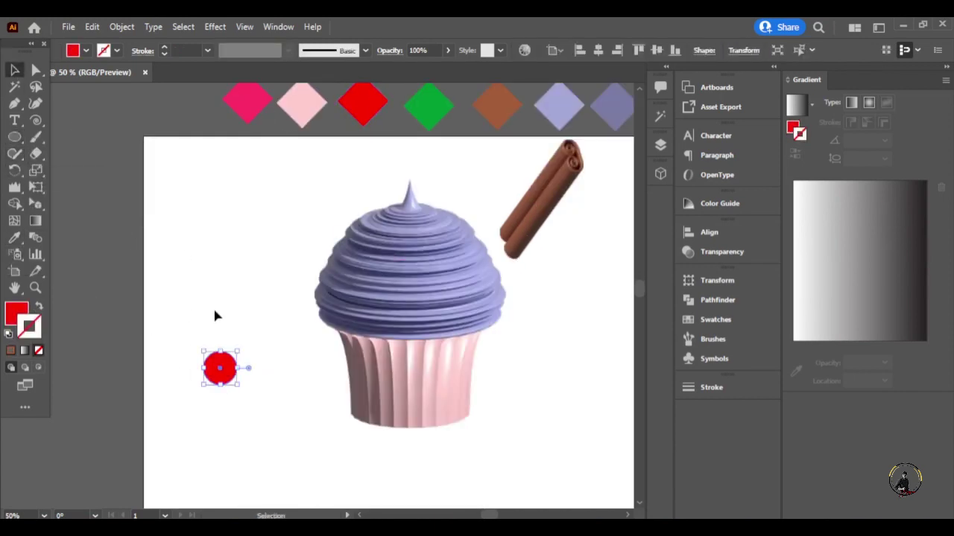
click(36, 70)
scroll(264, 328, down, 2)
click(14, 70)
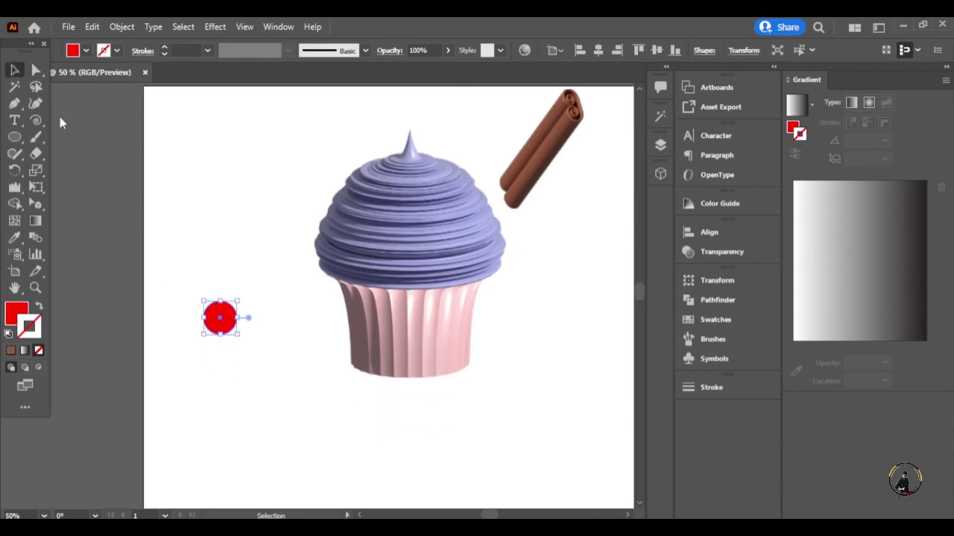
key(ctrl+shift+a)
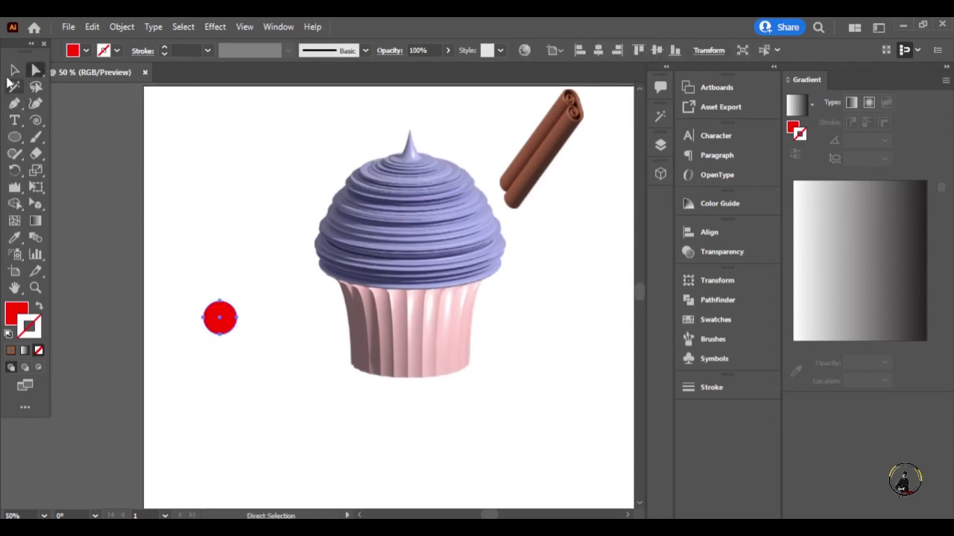
key(v)
scroll(224, 317, up, 2)
Enlarge the red circle slightly and delete anchors to leave a half circle
click(215, 317)
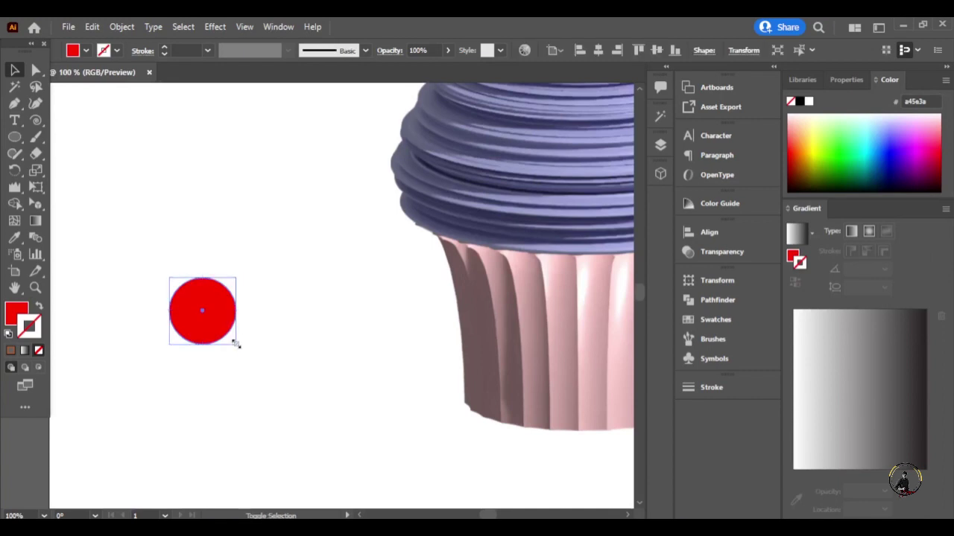
drag(234, 340, 256, 325)
key(a)
click(202, 276)
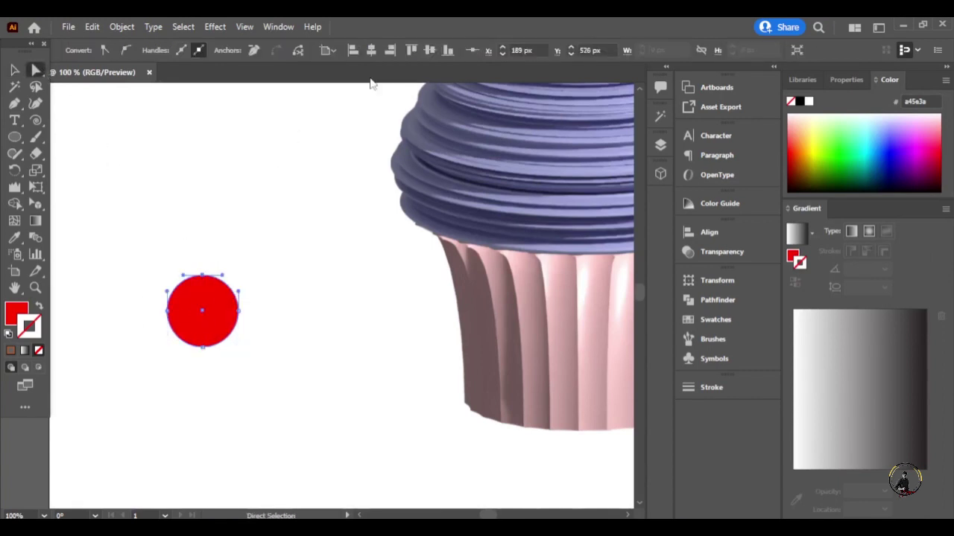
click(253, 50)
click(253, 50)
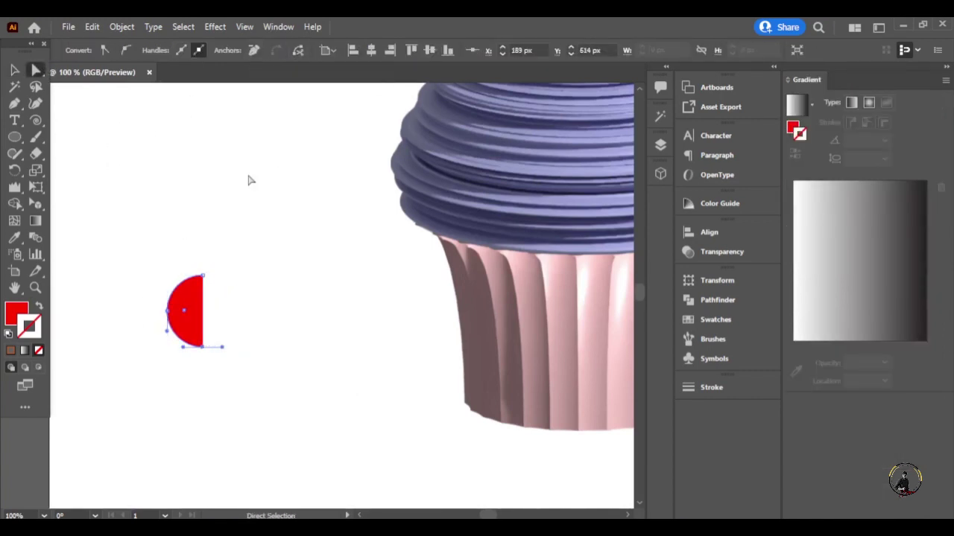
Add two anchor points along the half circle's arc
click(14, 103)
click(74, 121)
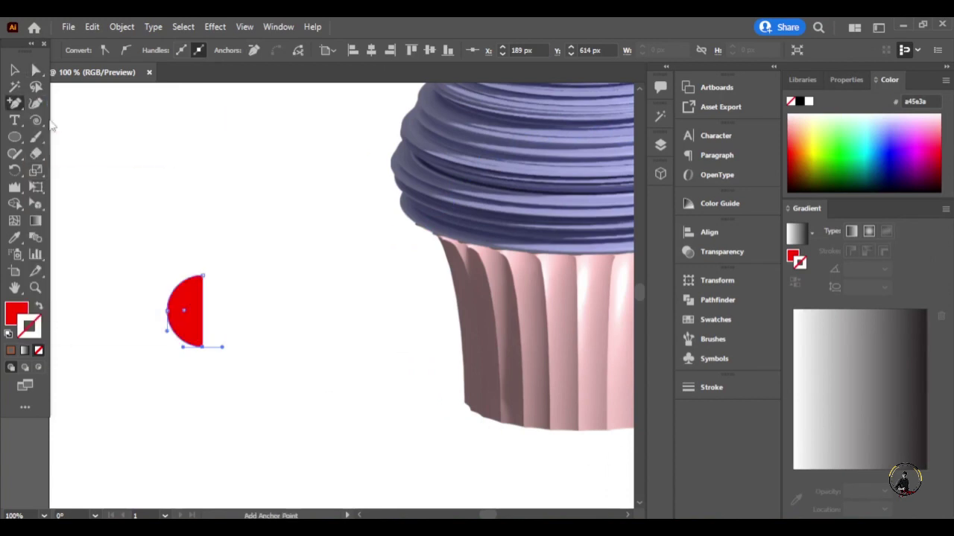
alt+scroll(458, 240, up, 5)
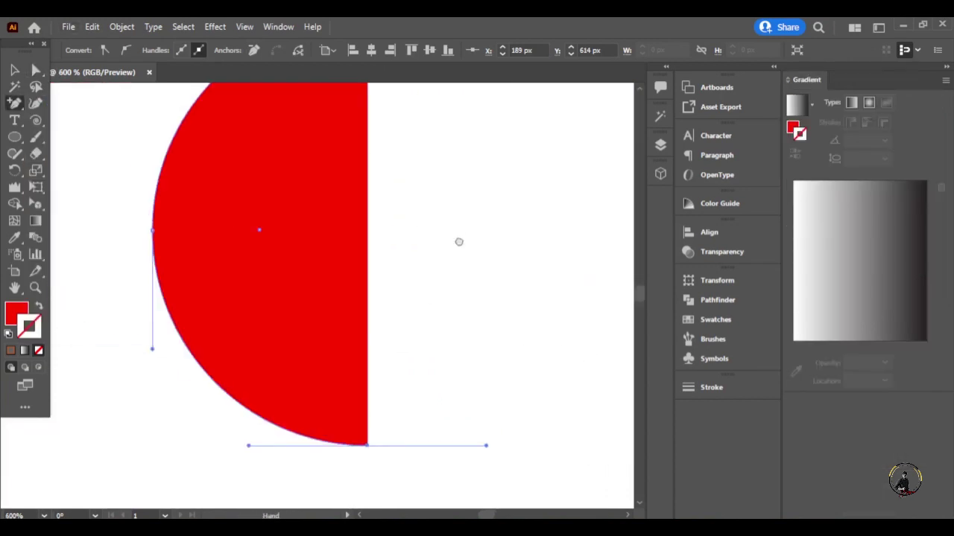
click(342, 137)
scroll(334, 206, down, 3)
click(330, 398)
scroll(330, 335, up, 1)
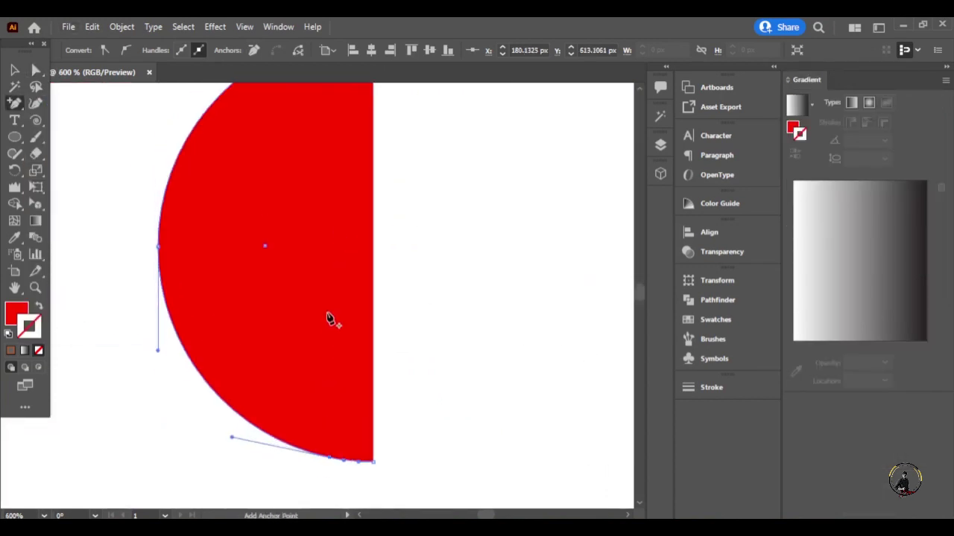
scroll(330, 319, up, 2)
Drag the top anchors down and outward to round the profile's top curve
click(35, 69)
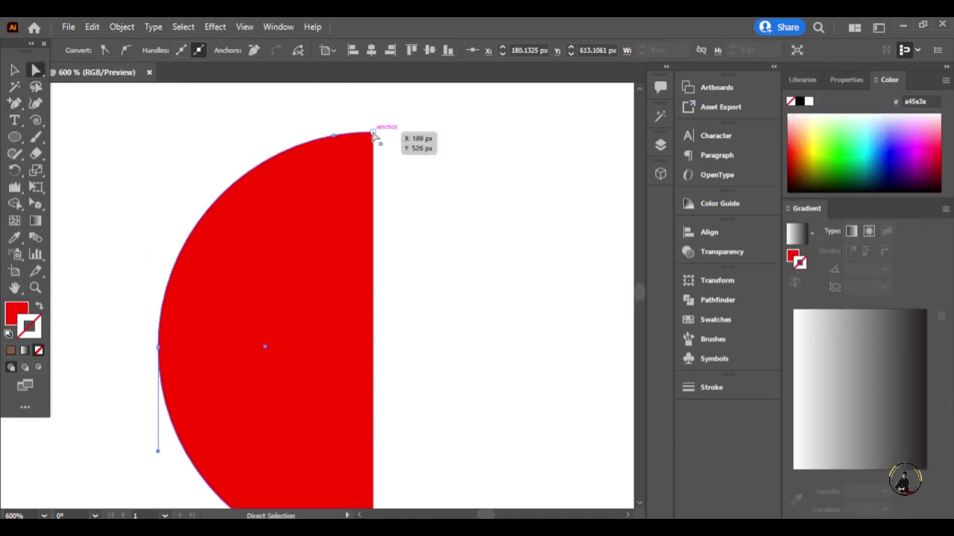
drag(373, 134, 365, 199)
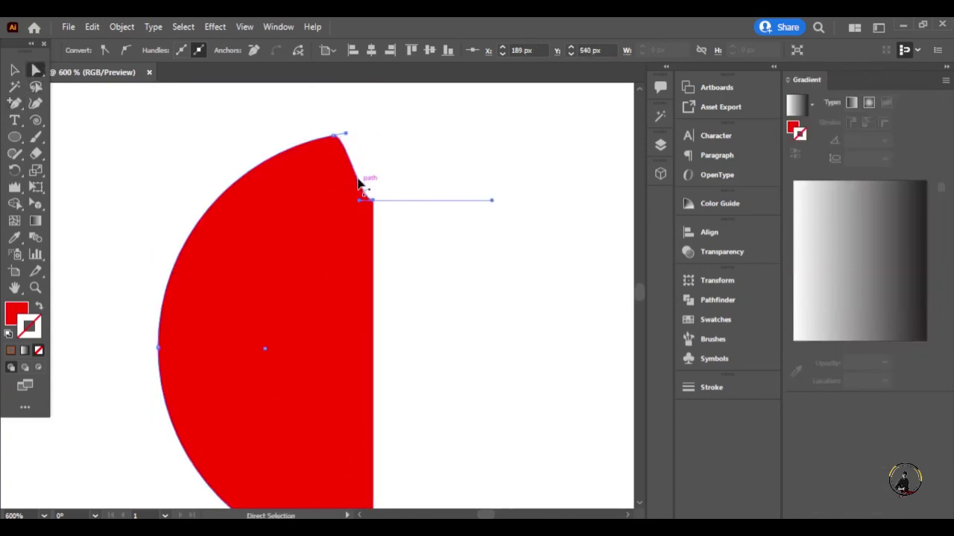
drag(343, 134, 425, 91)
drag(326, 137, 306, 146)
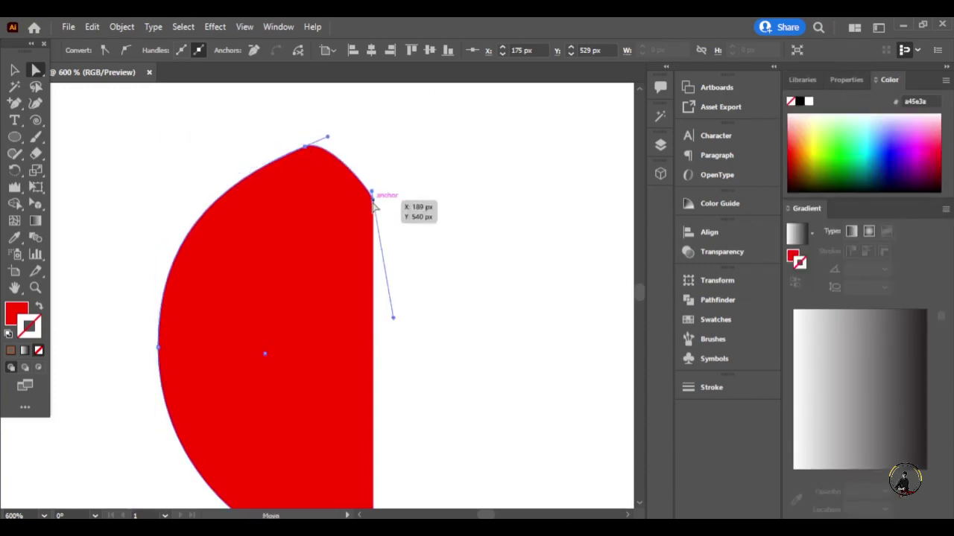
drag(373, 198, 373, 205)
drag(306, 147, 299, 156)
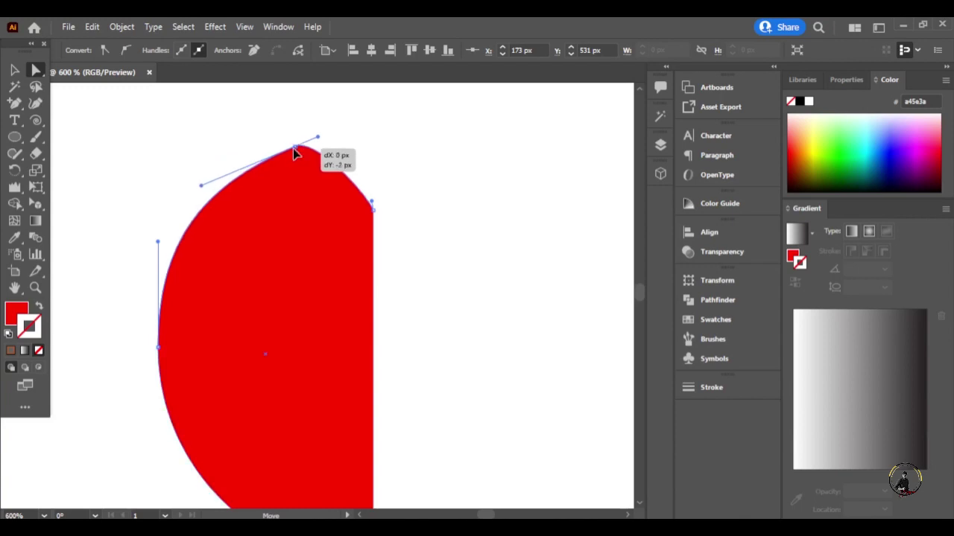
drag(297, 159, 297, 156)
scroll(428, 356, down, 3)
Round off the bottom-right corner of the red profile
click(373, 461)
click(400, 460)
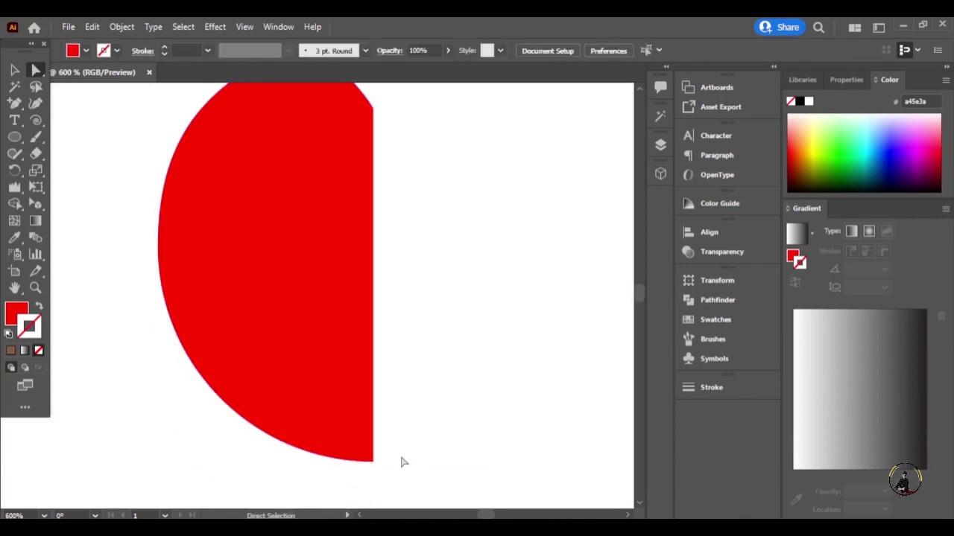
mouse_move(372, 460)
mouse_down()
mouse_move(369, 452)
mouse_move(360, 458)
mouse_move(408, 443)
mouse_up()
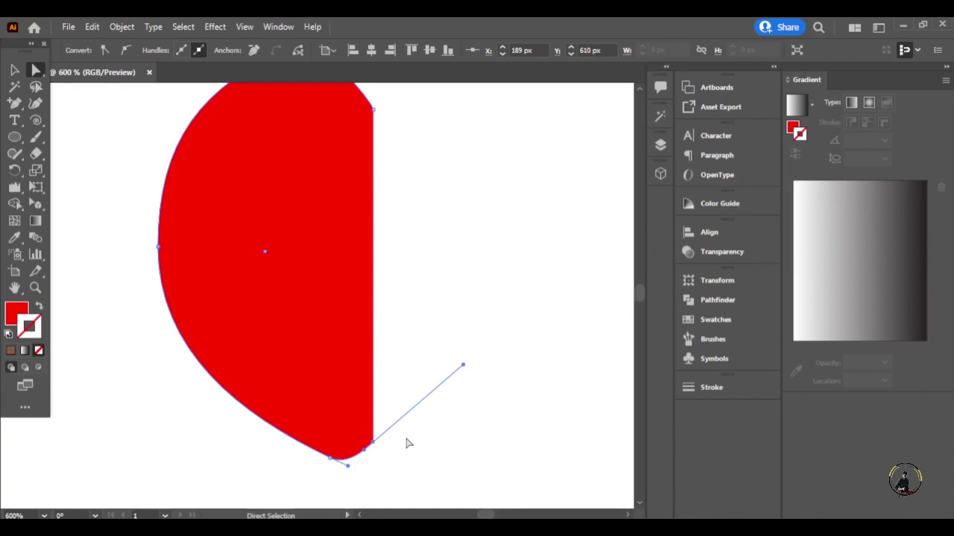
click(402, 462)
click(371, 460)
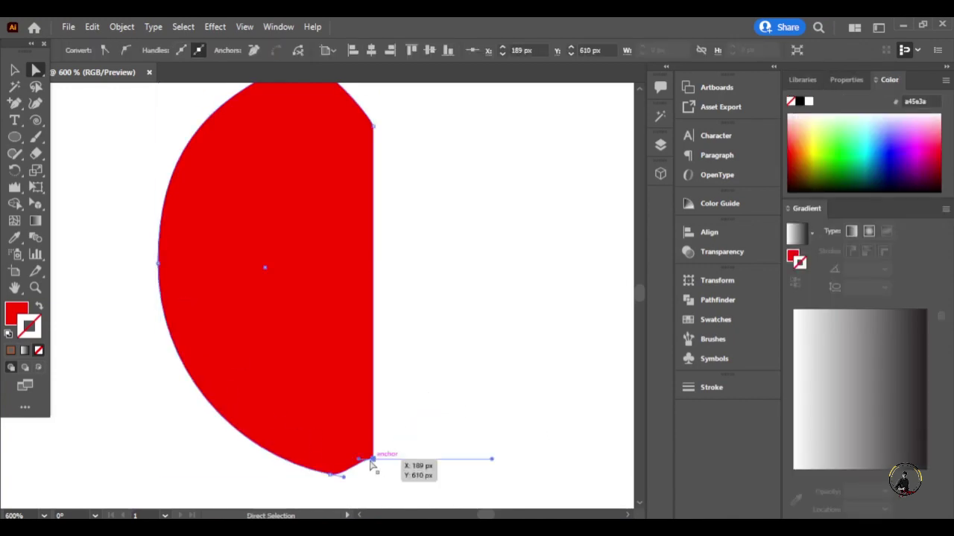
click(437, 417)
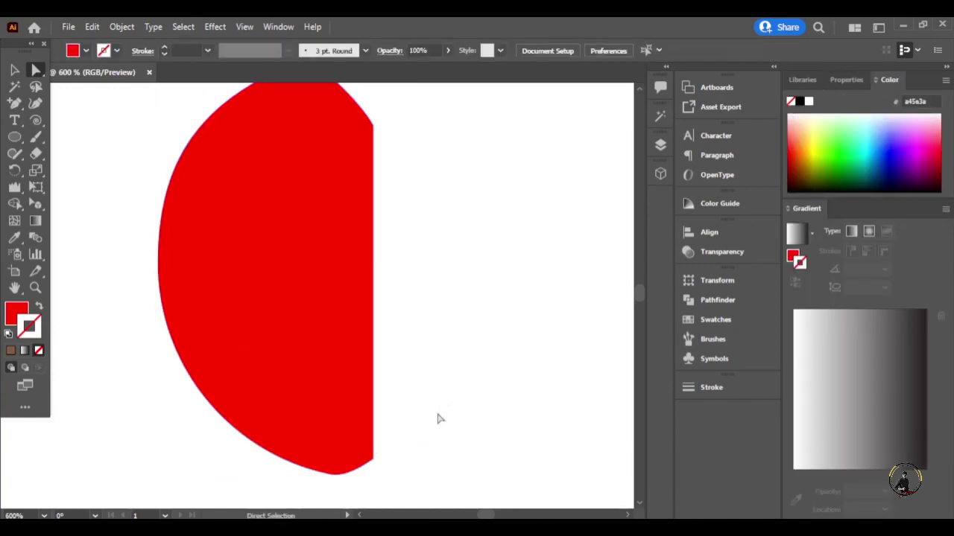
Move the red profile up and to the left
key(ctrl+minus)
key(ctrl+minus)
key(v)
drag(382, 380, 243, 282)
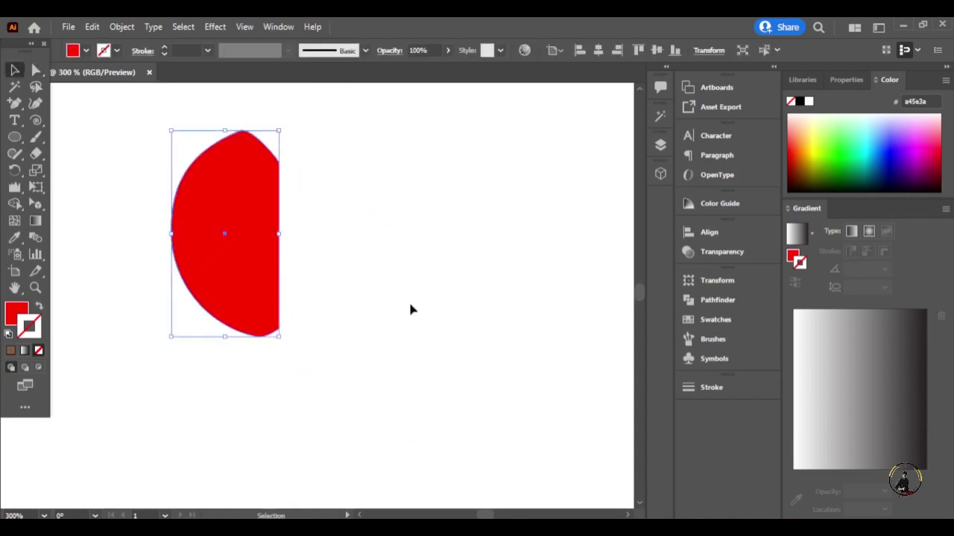
click(380, 363)
Adjust the top anchor and its handles for a wider, smoother top arc
click(36, 70)
scroll(285, 176, up, 4)
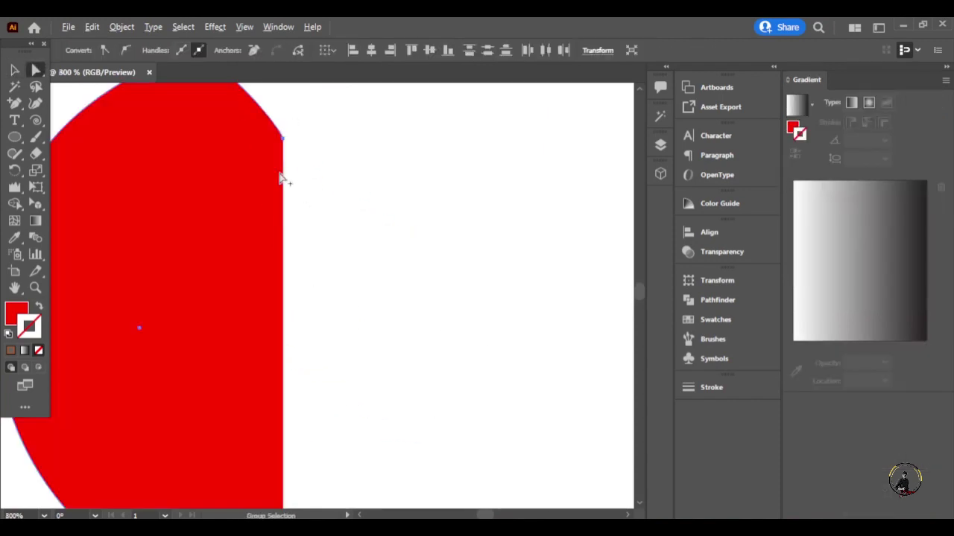
scroll(319, 174, up, 2)
drag(186, 128, 192, 113)
key(plus)
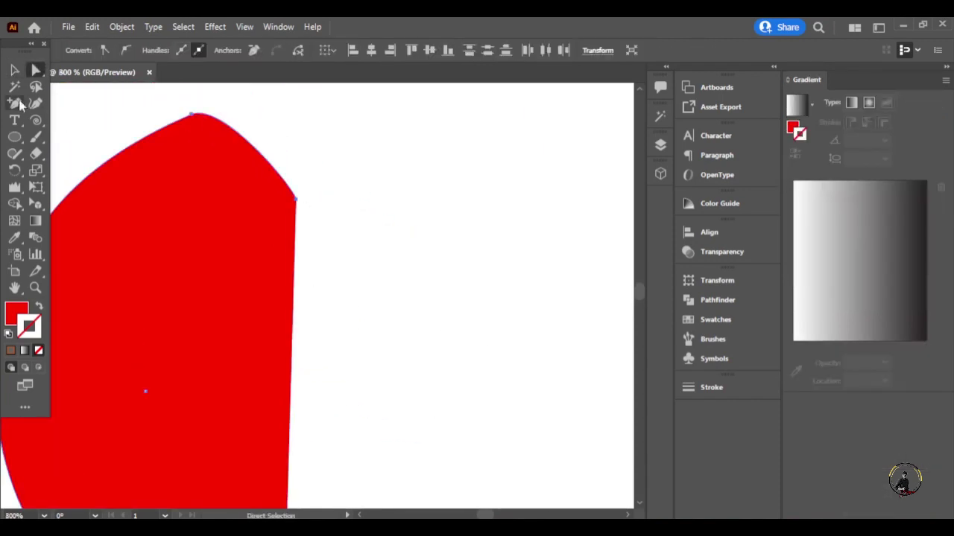
click(198, 117)
click(579, 294)
click(36, 70)
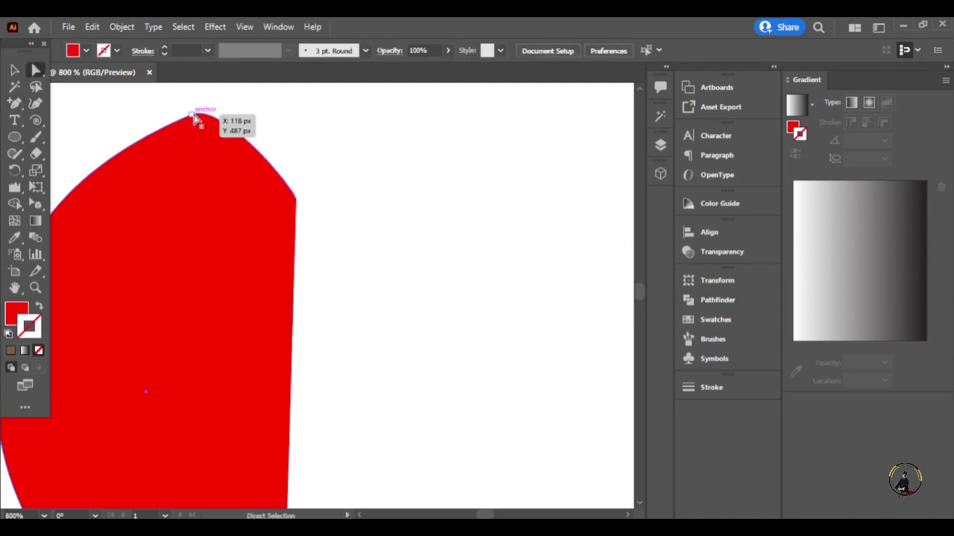
drag(192, 120, 186, 126)
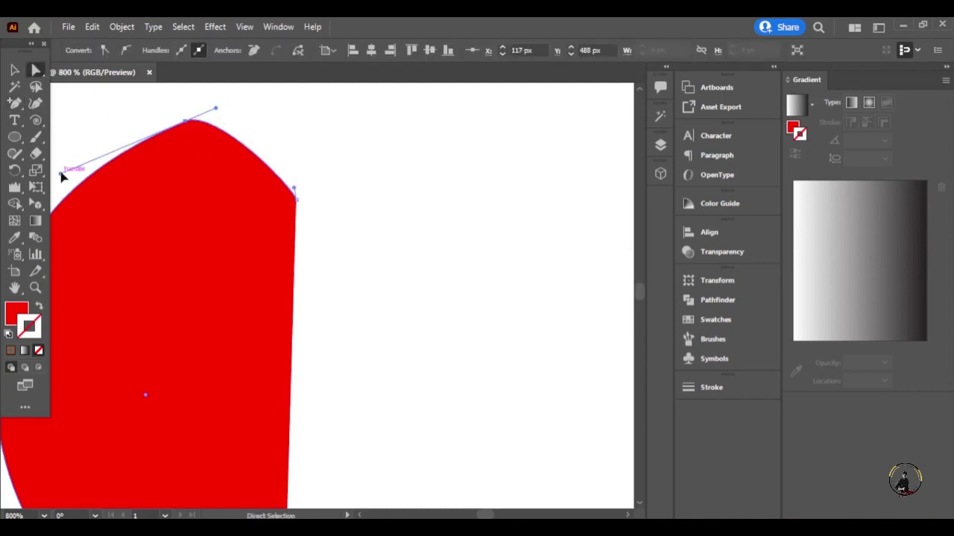
drag(60, 173, 55, 166)
drag(215, 111, 213, 117)
Lift the top edge, round the top-left curve, and select the red half-shape
scroll(413, 289, down, 2)
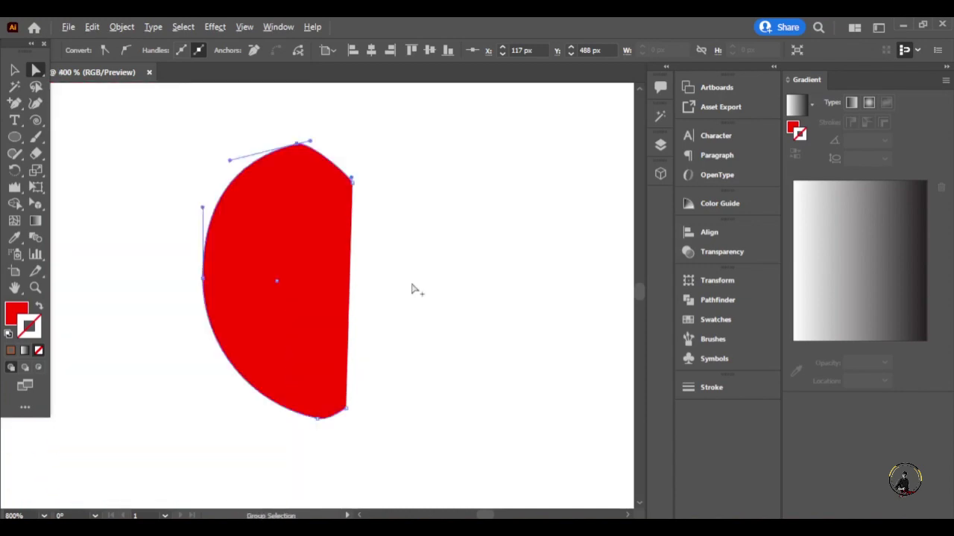
click(412, 289)
scroll(342, 163, up, 1)
drag(276, 132, 273, 141)
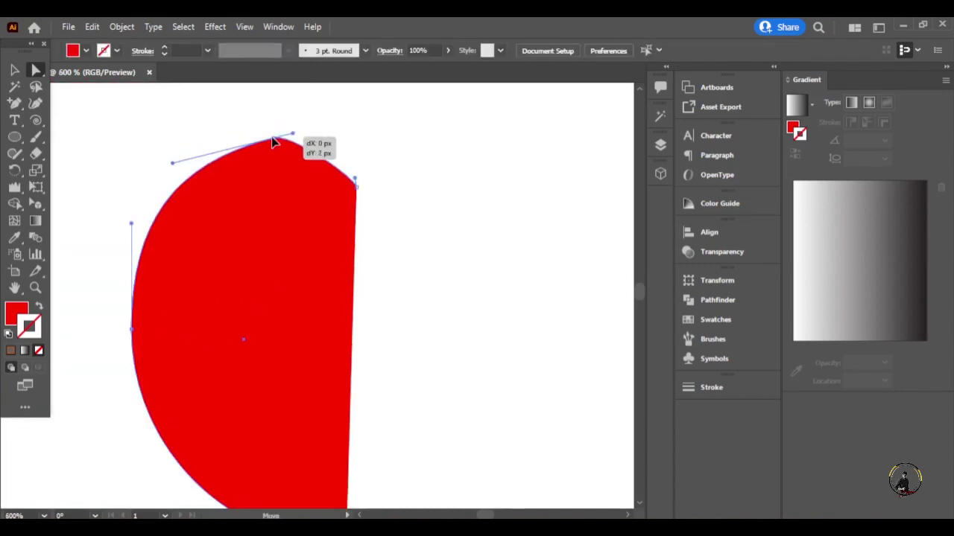
drag(172, 159, 176, 155)
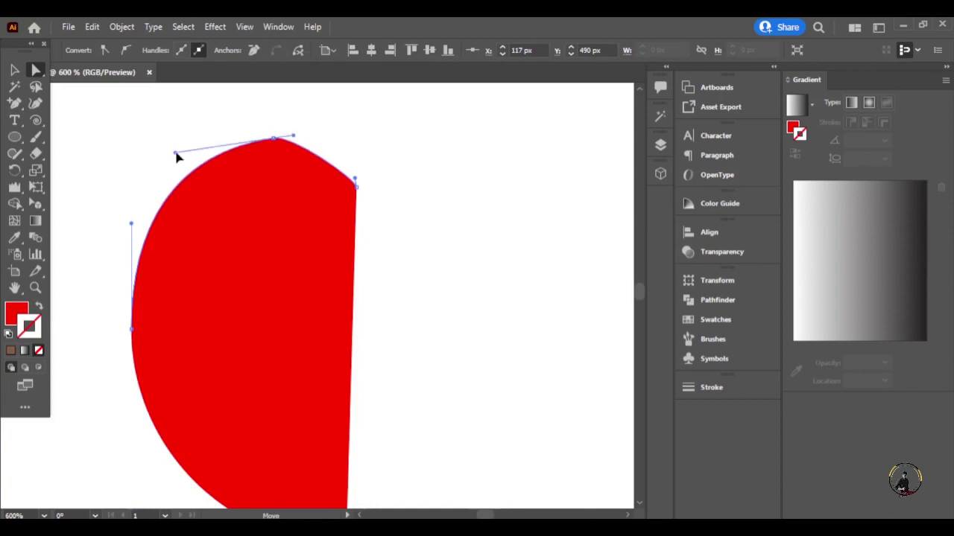
click(452, 158)
scroll(452, 158, down, 4)
scroll(440, 279, right, 2)
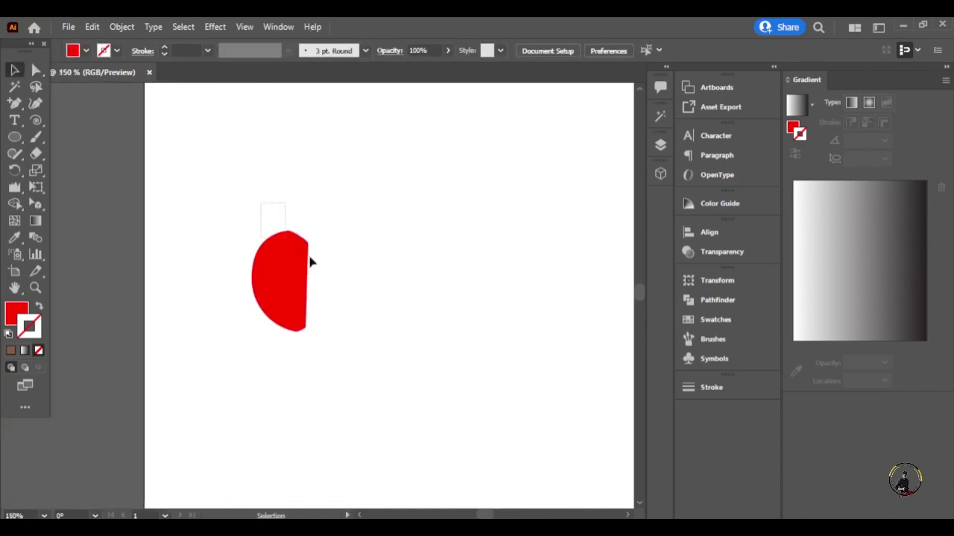
click(292, 255)
Revolve the red profile in 3D and Materials with Offset Direction set to Right Edge
click(659, 174)
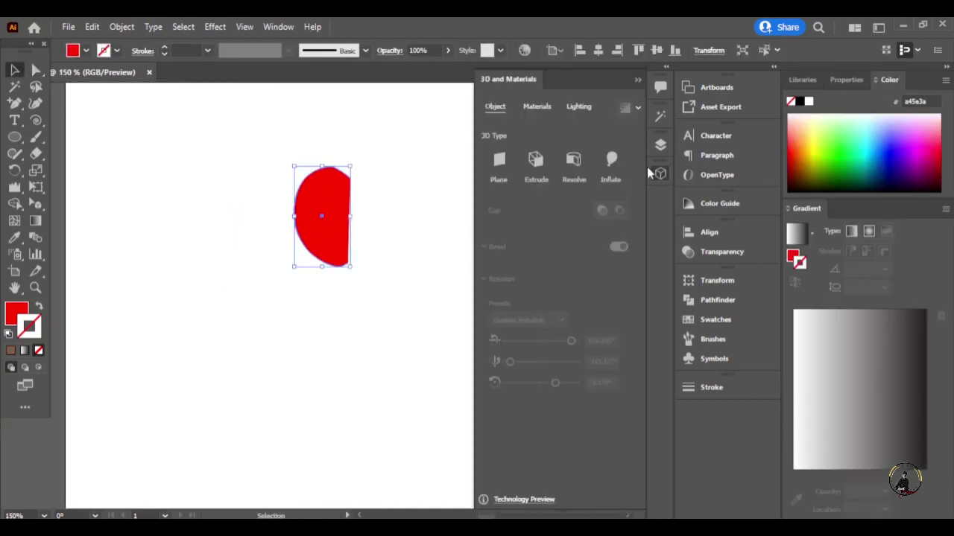
click(573, 160)
click(524, 323)
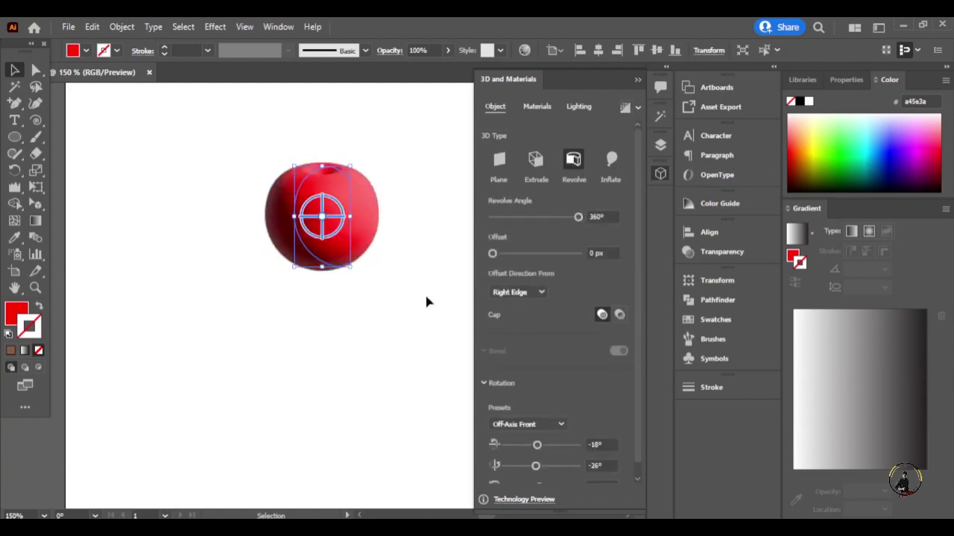
Reshape the cherry's profile anchors to widen and round its silhouette, undoing one unwanted tweak
key(a)
key(ctrl+plus)
key(ctrl+plus)
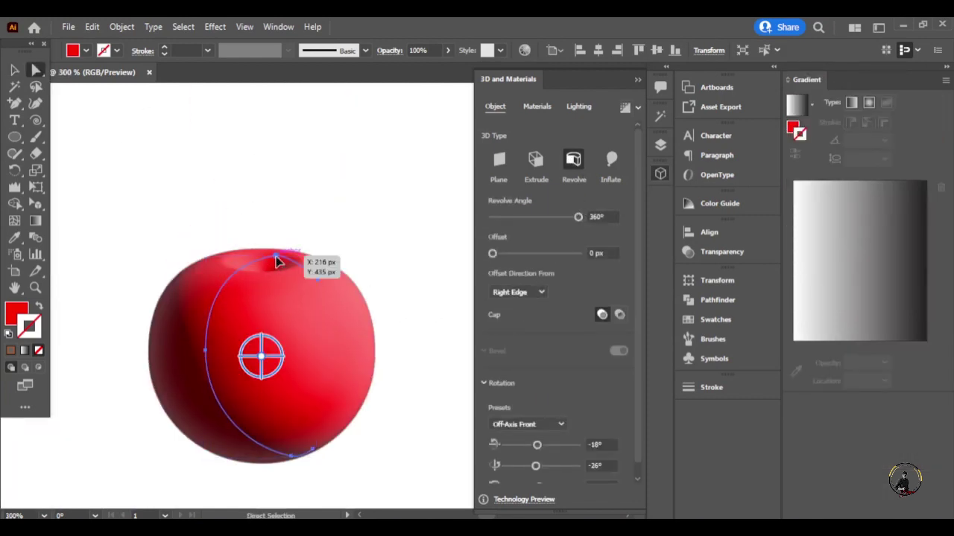
drag(276, 259, 295, 260)
drag(231, 258, 230, 256)
drag(209, 350, 208, 347)
drag(299, 455, 297, 452)
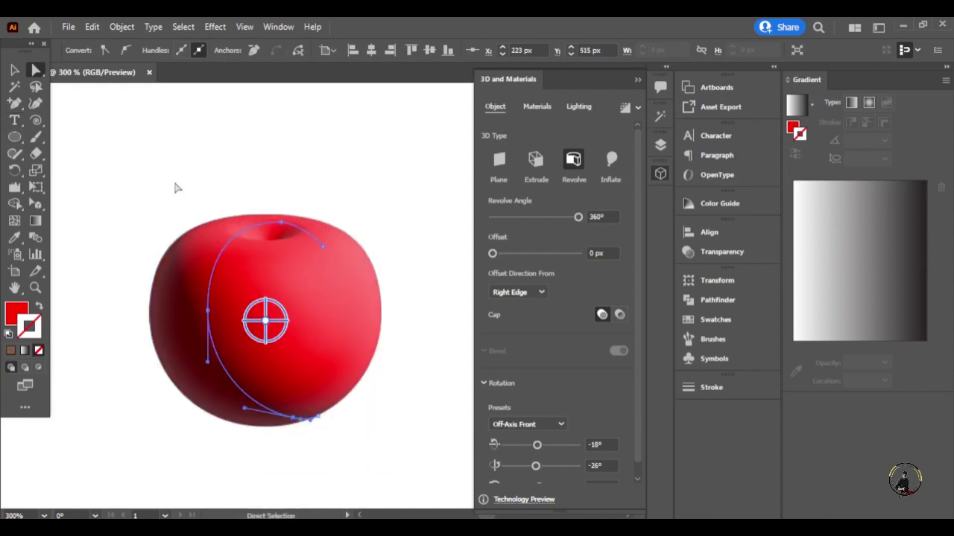
drag(329, 252, 326, 251)
drag(334, 309, 337, 312)
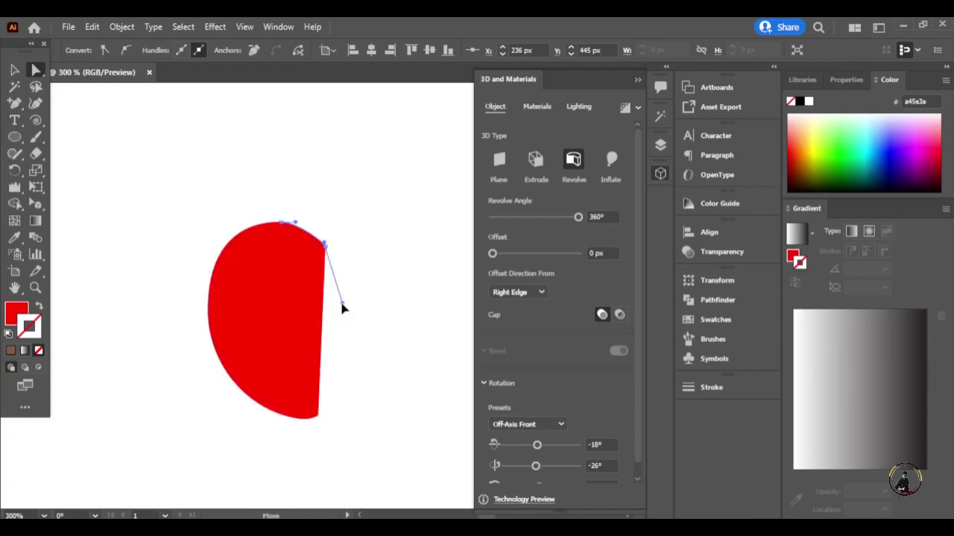
drag(208, 313, 207, 313)
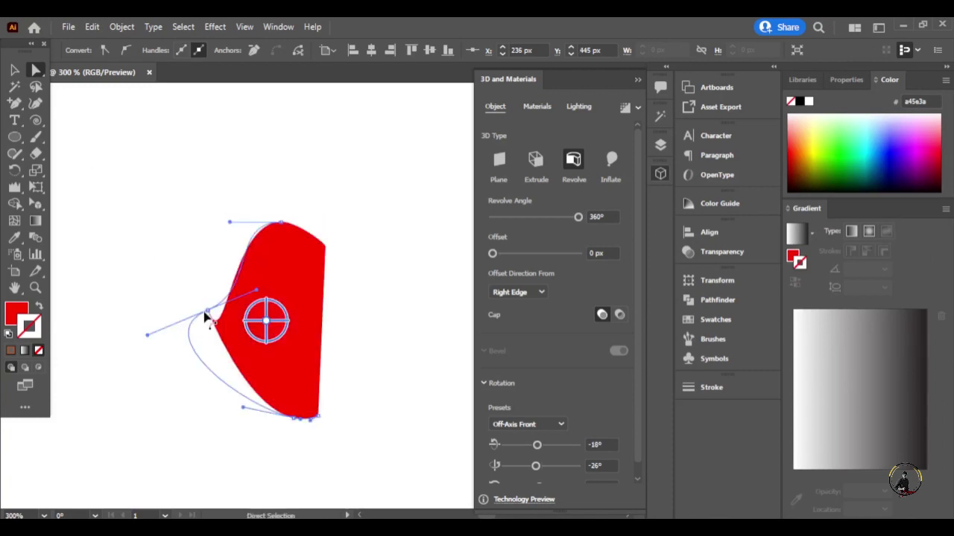
key(ctrl+z)
Reselect the 3D cherry and zoom out to view it beside the cupcake
key(v)
click(187, 211)
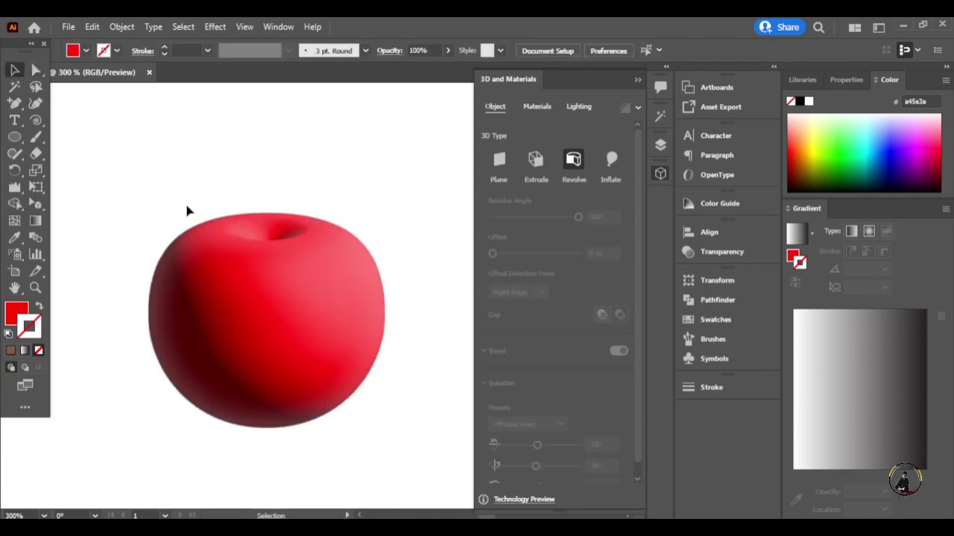
click(339, 352)
key(ctrl+1)
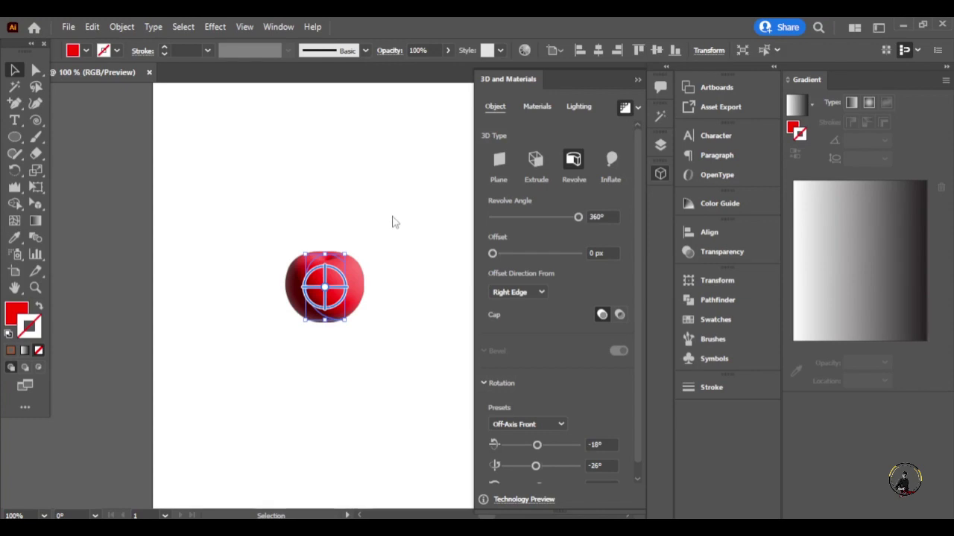
click(277, 315)
scroll(330, 393, up, 5)
scroll(349, 372, down, 8)
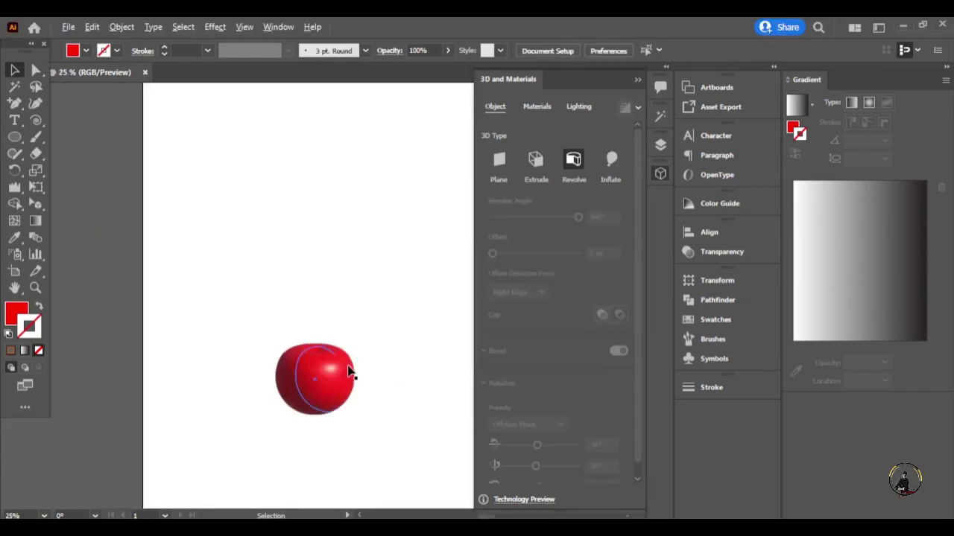
scroll(351, 372, up, 3)
scroll(348, 371, up, 1)
scroll(327, 358, down, 2)
scroll(313, 350, right, 1)
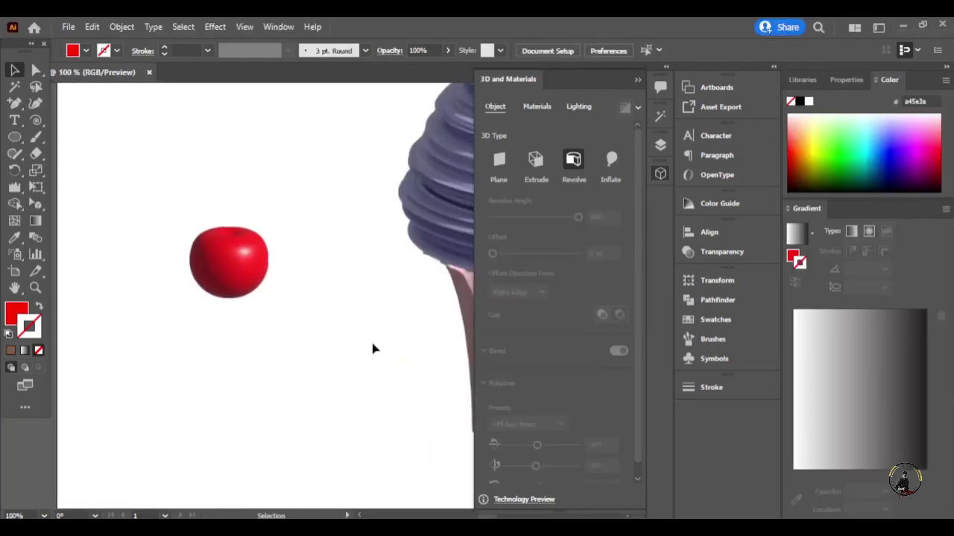
Lower the cherry's light intensity in the Lighting settings to dim its shading
click(192, 248)
click(578, 105)
drag(574, 240, 529, 238)
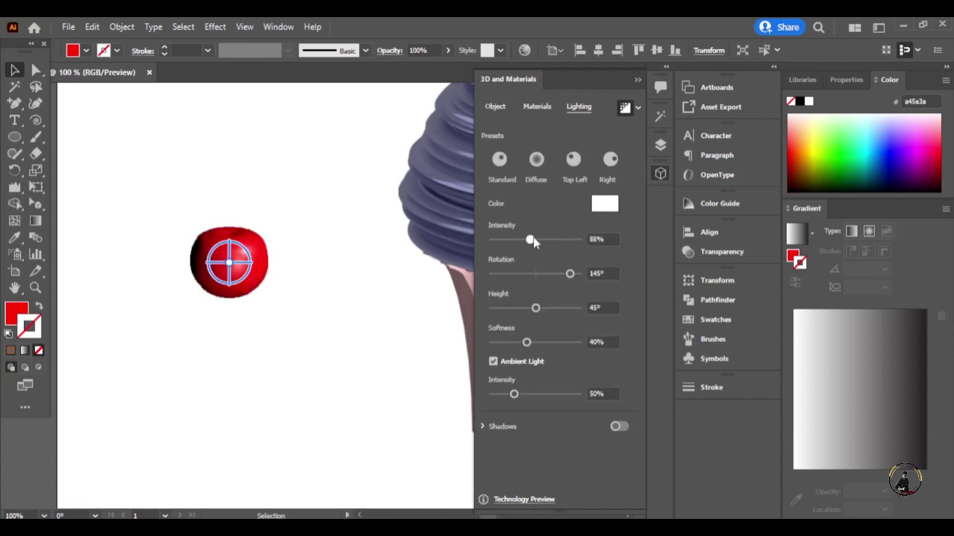
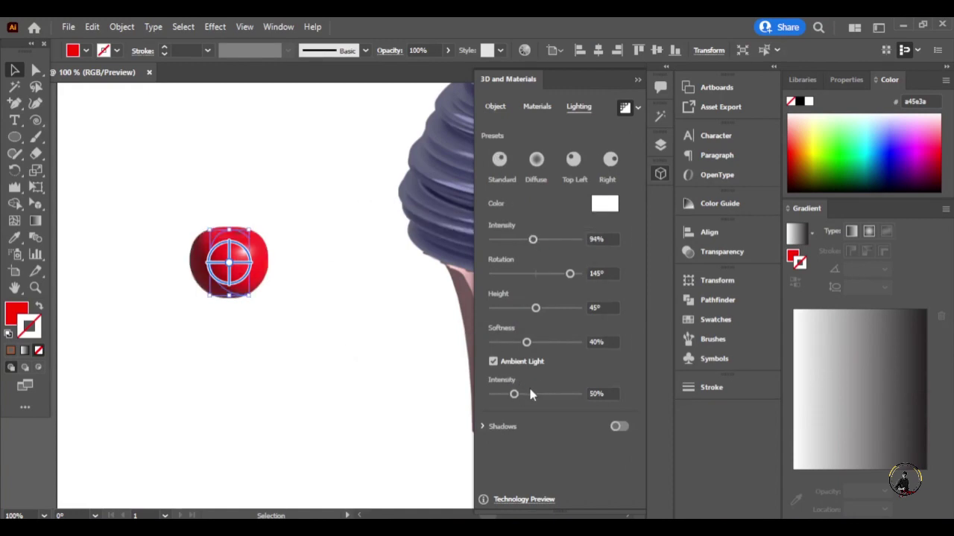
Raise the red cherry's ambient light intensity to about 91%, then deselect it
drag(514, 393, 533, 395)
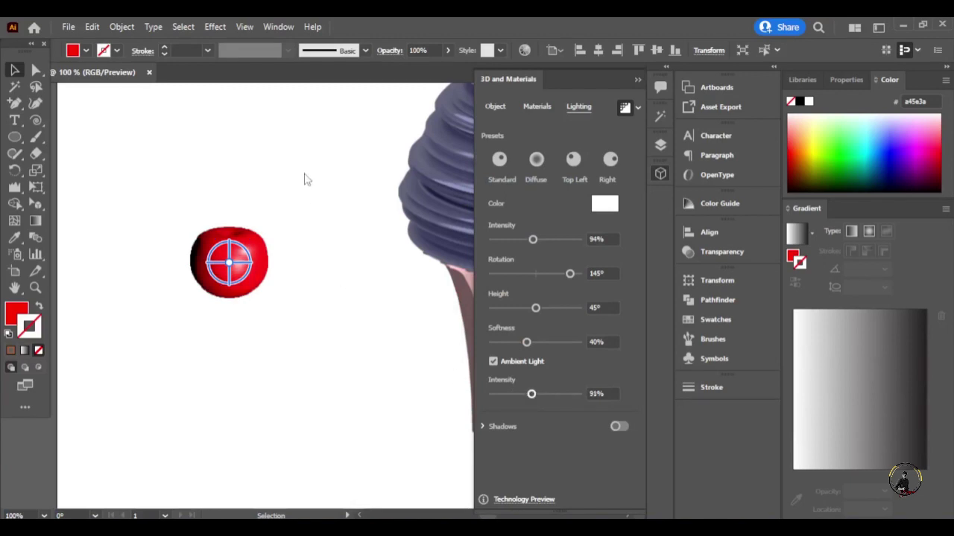
click(316, 375)
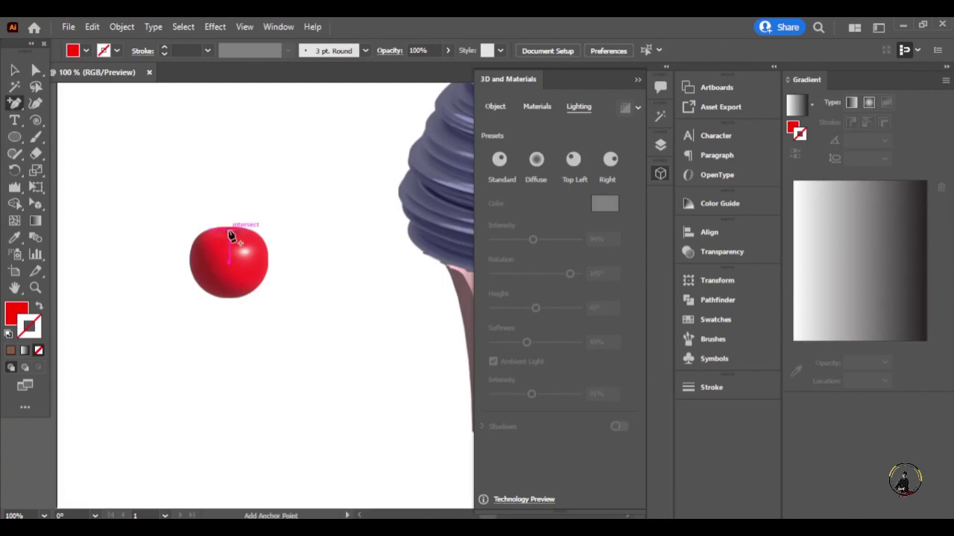
Draw a curved Pen path from the cherry's top, rising to the right as the stem
key(p)
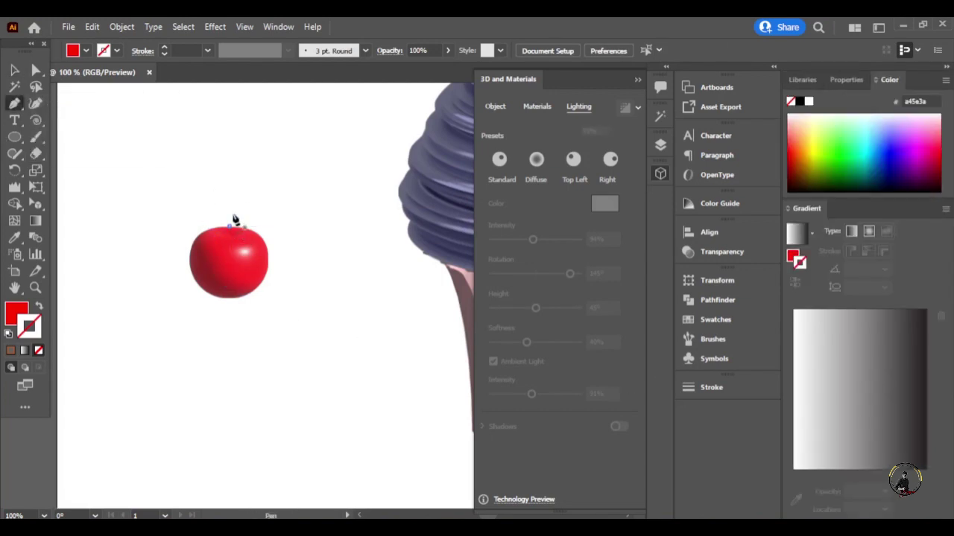
click(229, 224)
drag(338, 123, 458, 136)
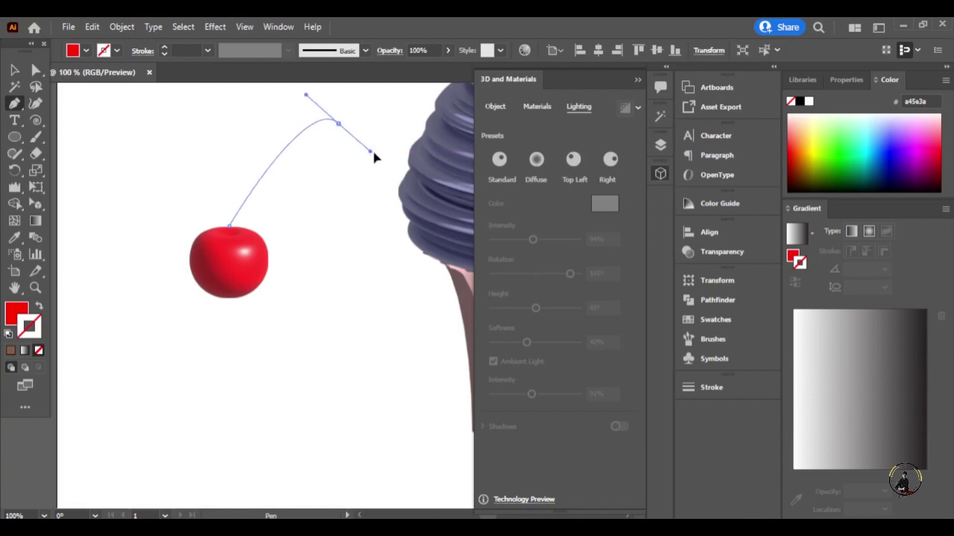
click(338, 122)
click(15, 70)
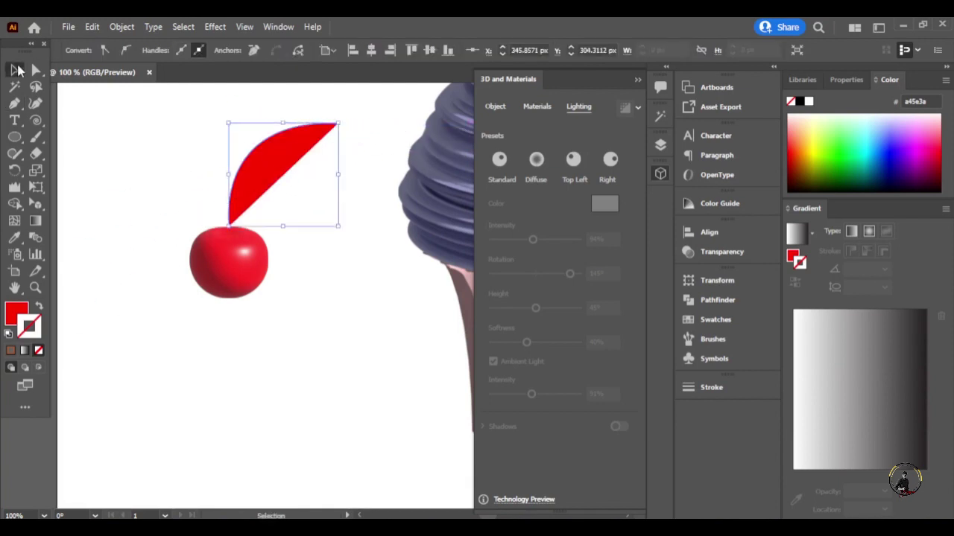
Colour the stem green with the Eyedropper and swap its fill into a stroke
click(15, 237)
alt+scroll(277, 306, down, 3)
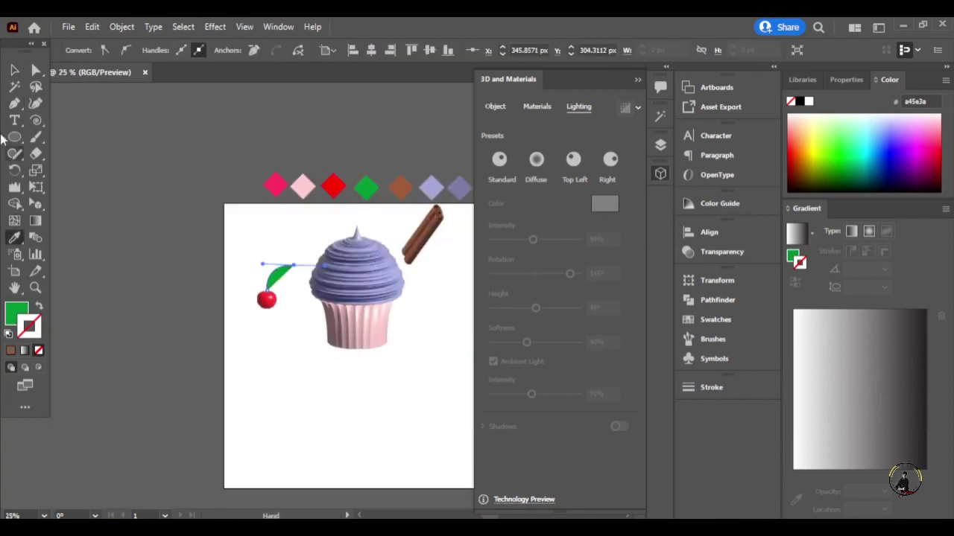
key(v)
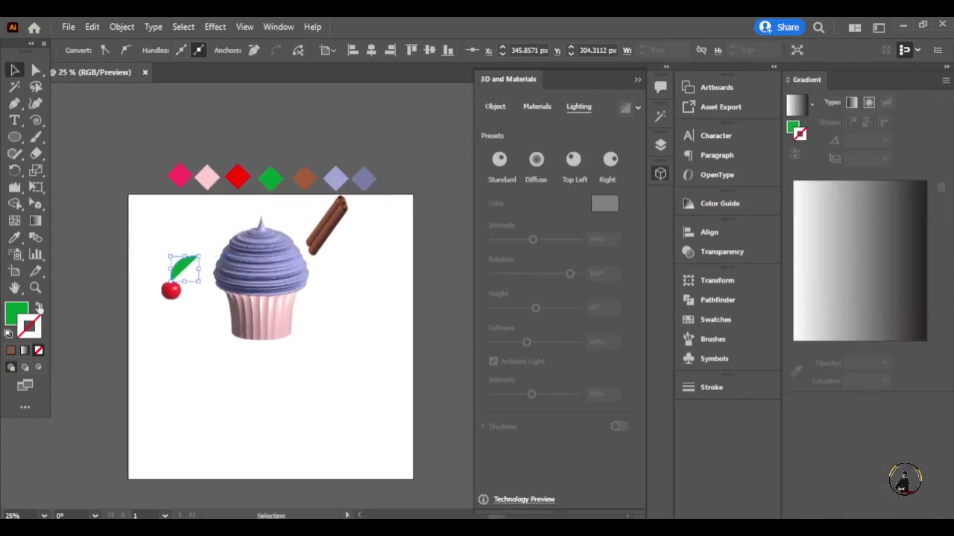
click(40, 307)
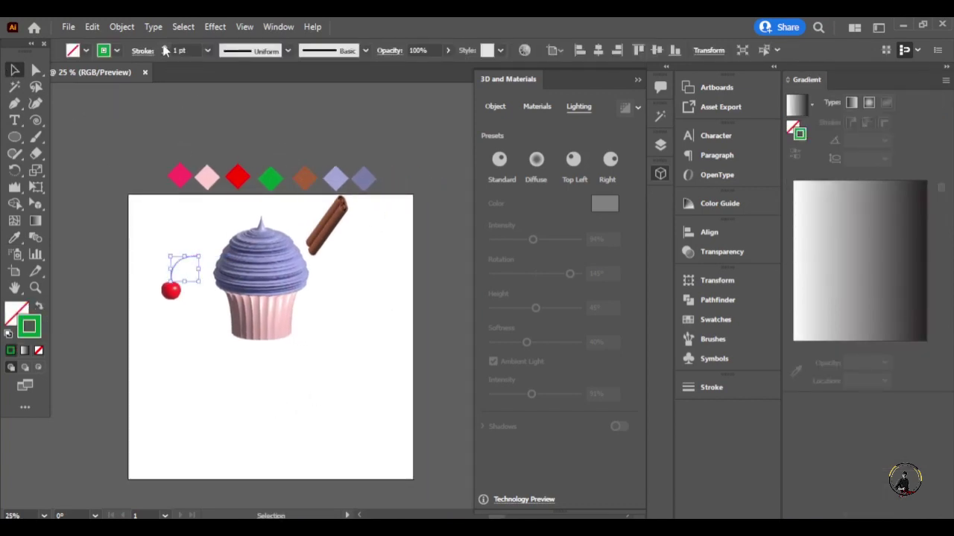
click(195, 298)
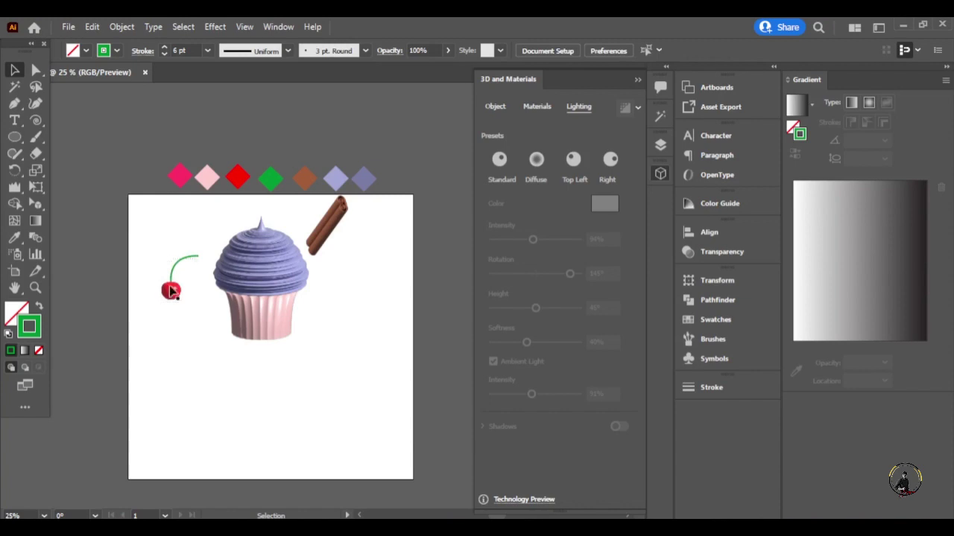
Reselect the stem and check its stroke settings at 6 pt
scroll(193, 323, up, 2)
scroll(193, 322, up, 2)
scroll(207, 422, up, 2)
scroll(131, 251, up, 3)
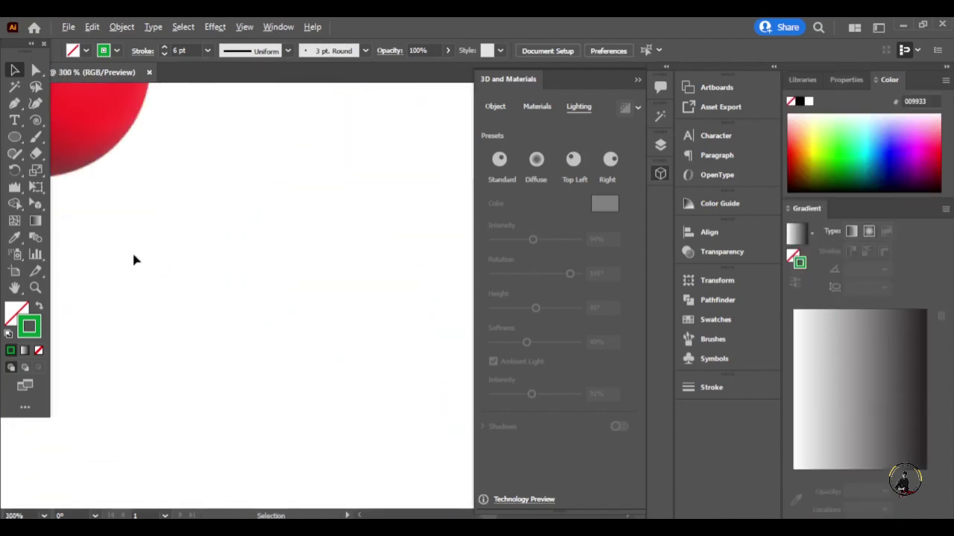
scroll(279, 244, up, 2)
click(236, 131)
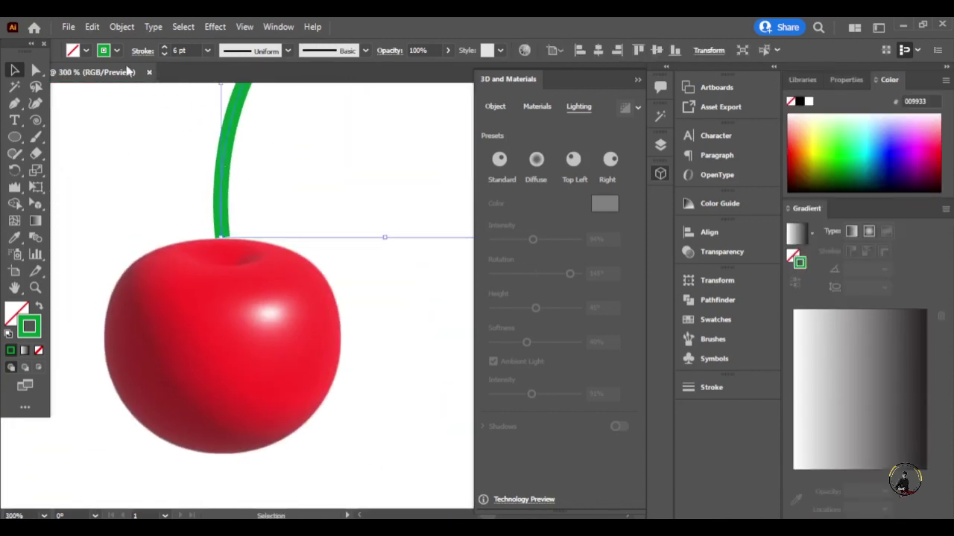
click(142, 51)
scroll(309, 365, down, 5)
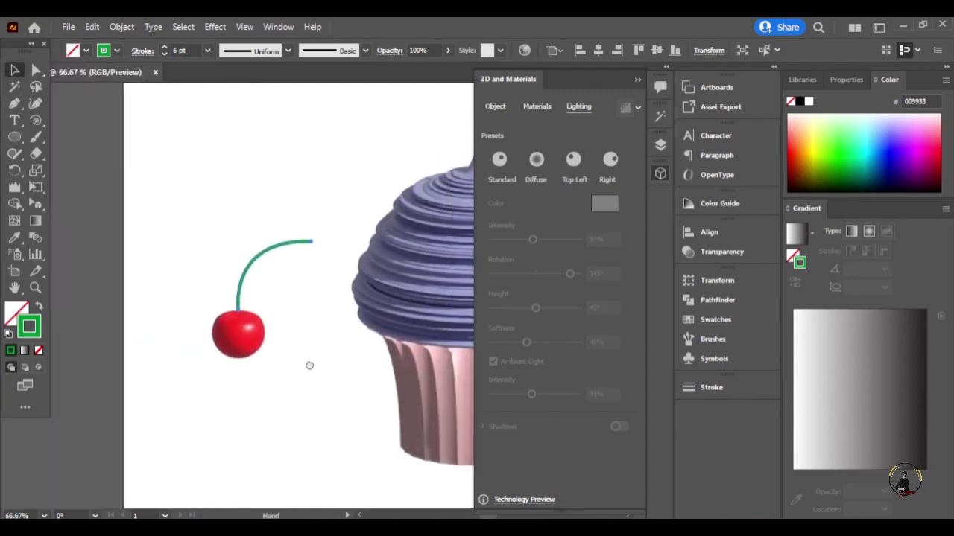
scroll(308, 298, up, 6)
scroll(309, 266, up, 2)
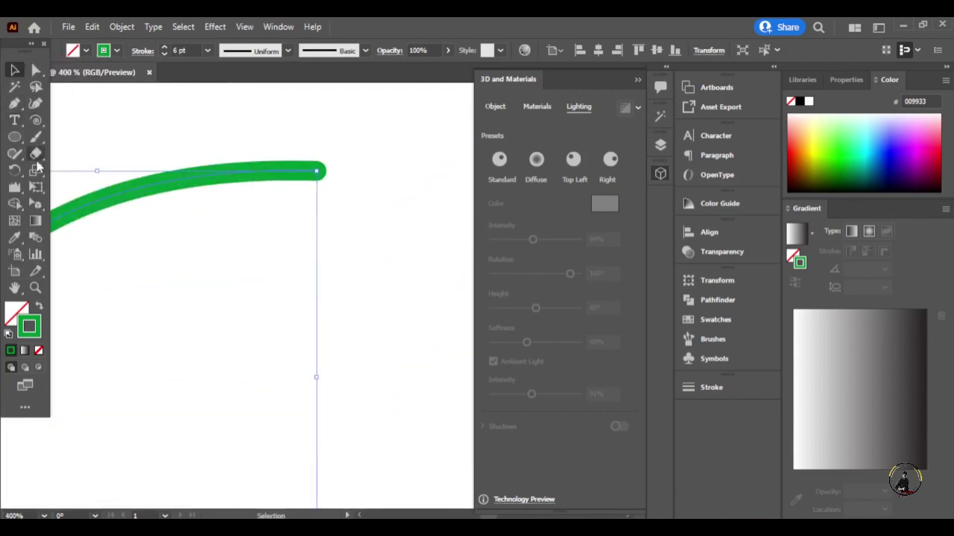
click(34, 185)
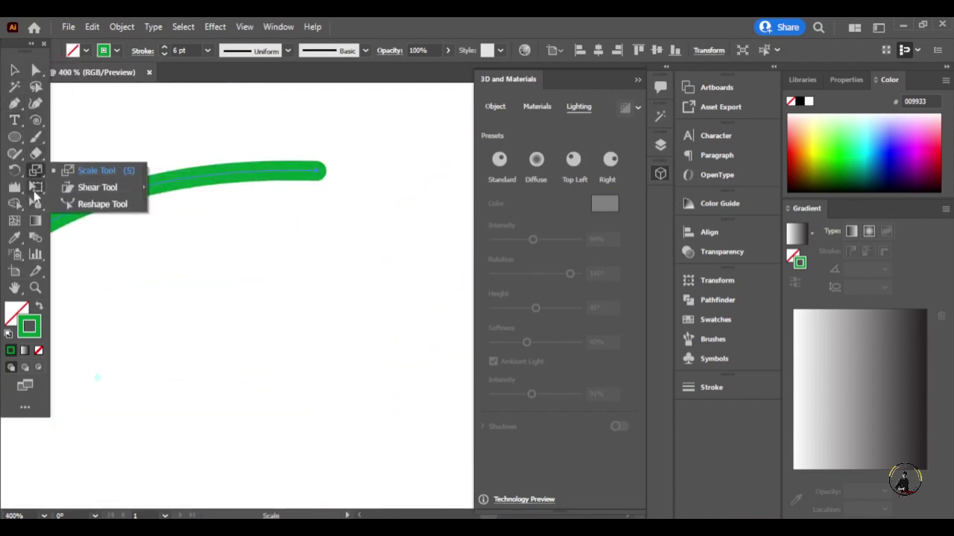
Widen the stem's tip into a round bulb with the Width Tool, and apply Inflate 3D
click(37, 121)
click(15, 186)
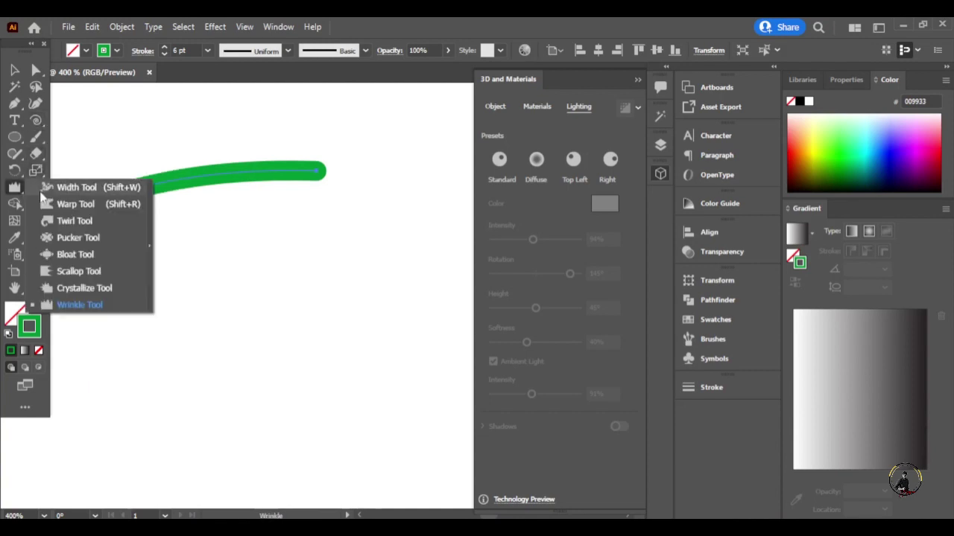
click(67, 185)
drag(283, 176, 285, 179)
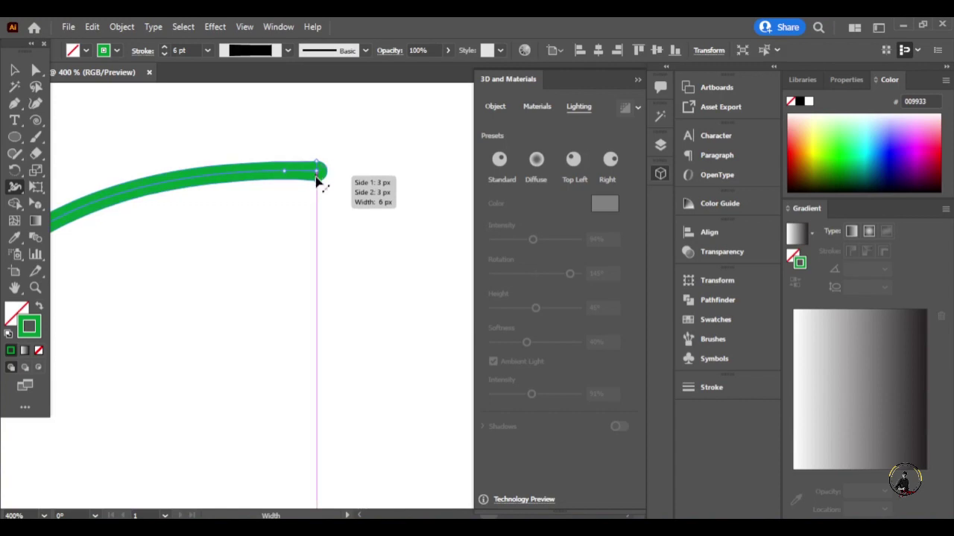
drag(318, 184, 321, 194)
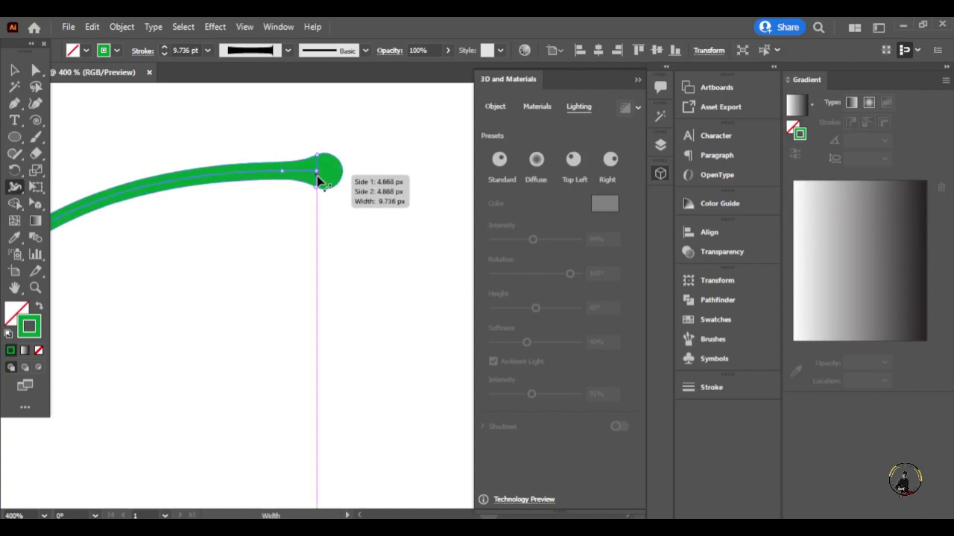
drag(316, 192, 318, 195)
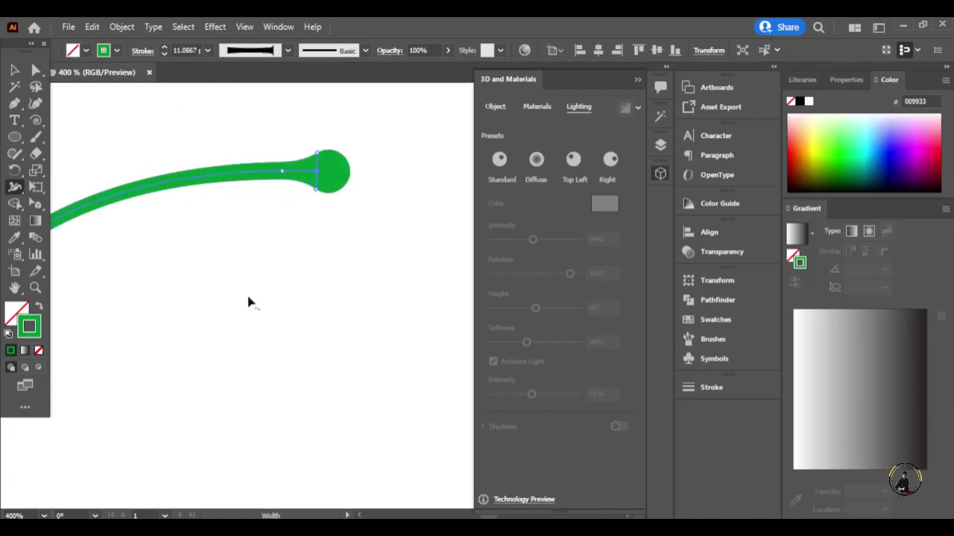
click(495, 105)
click(611, 158)
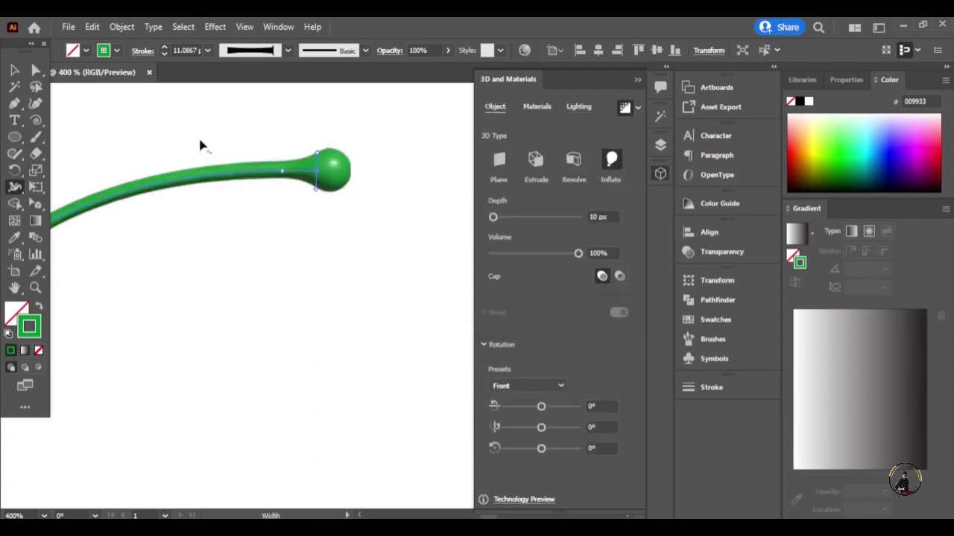
Raise the stem's 3D lighting height to 85°
click(578, 106)
drag(537, 308, 540, 309)
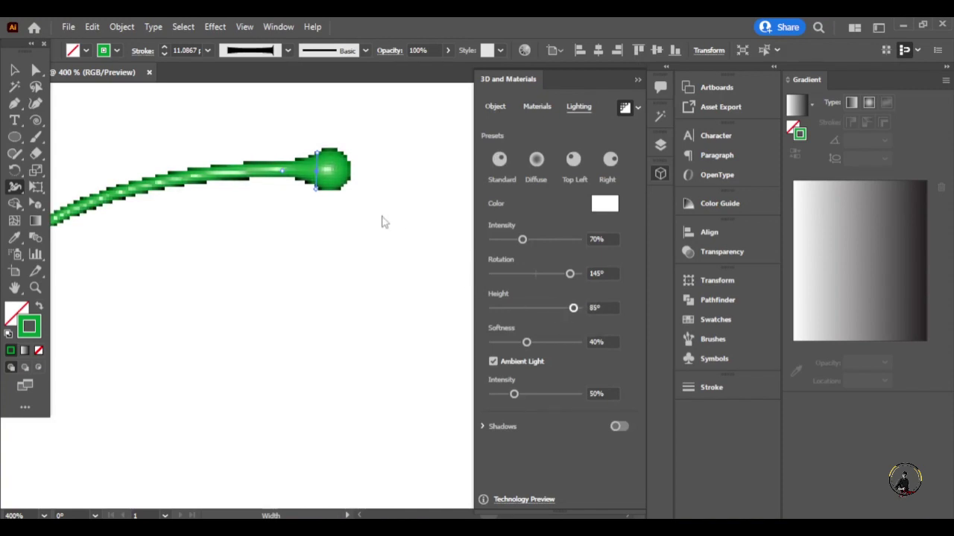
scroll(298, 220, up, 1)
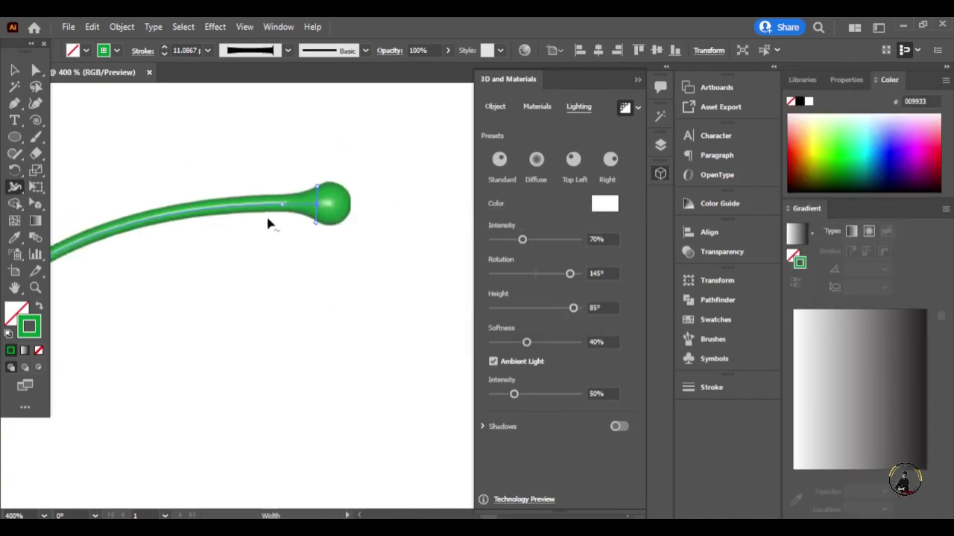
key(v)
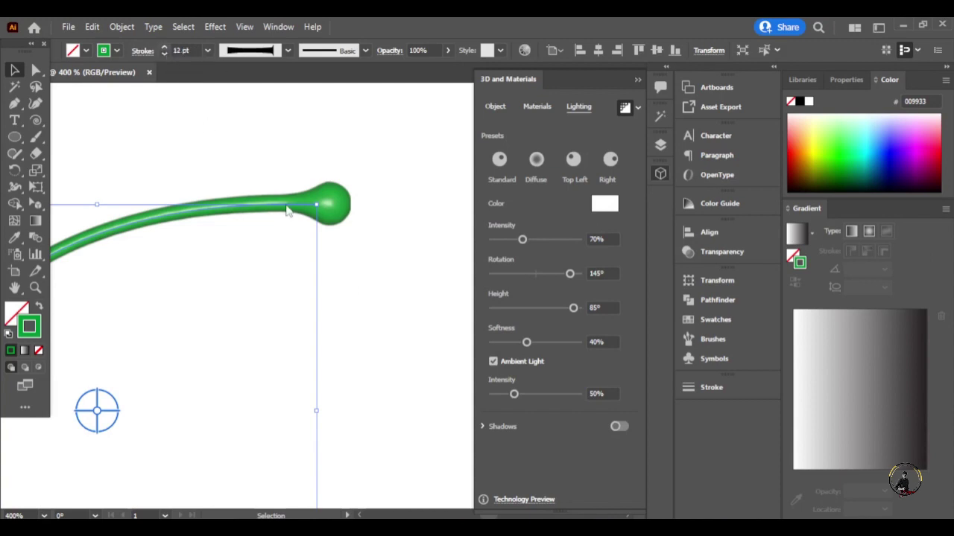
click(260, 134)
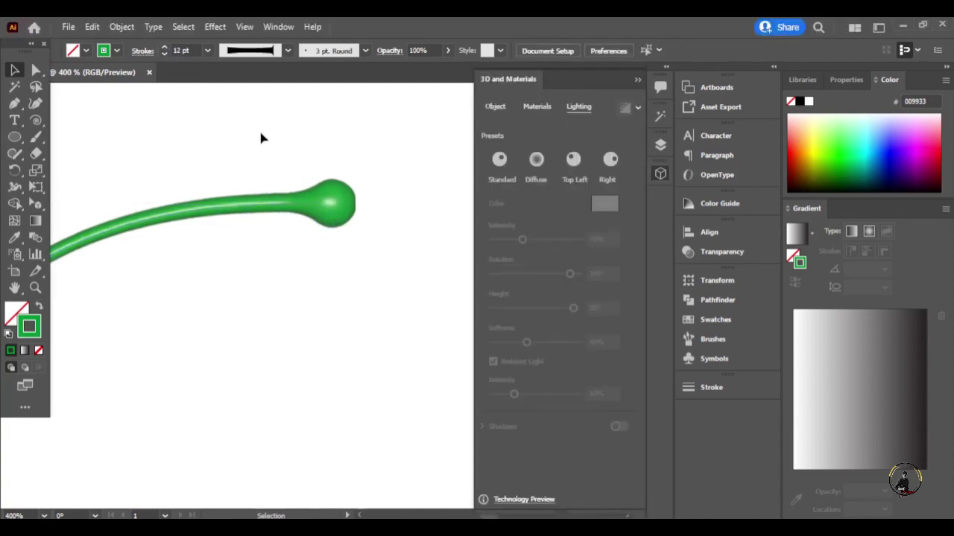
key(ctrl+z)
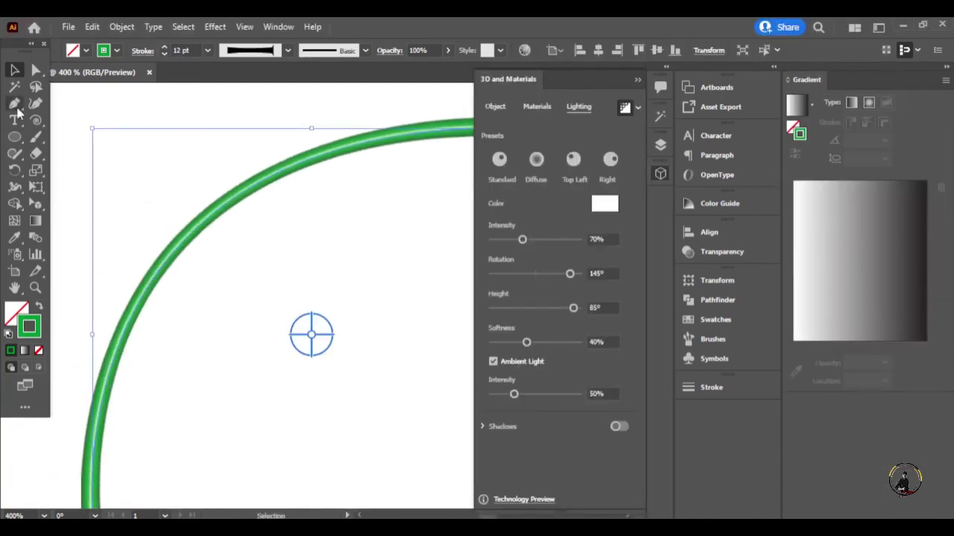
Narrow the large green arc slightly at one point with the Width Tool
click(14, 186)
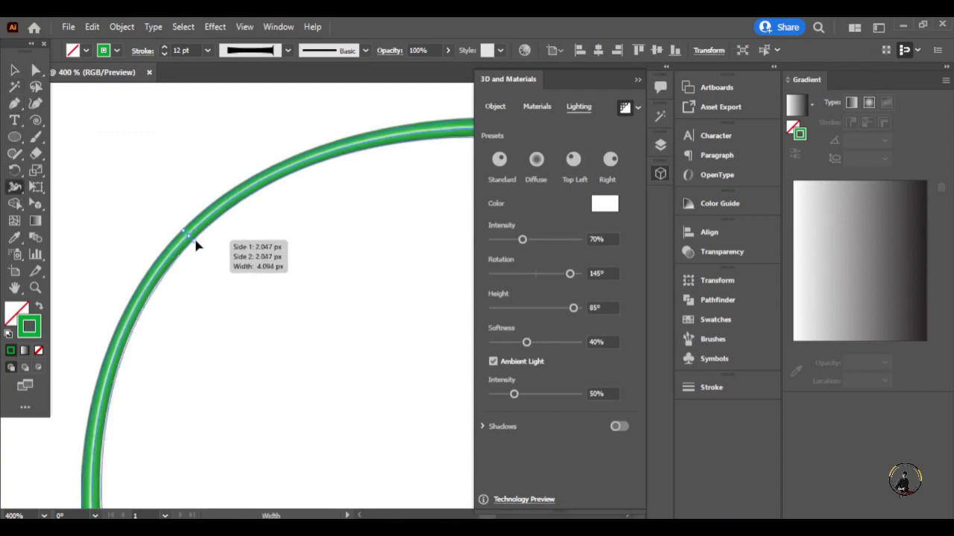
drag(197, 246, 196, 243)
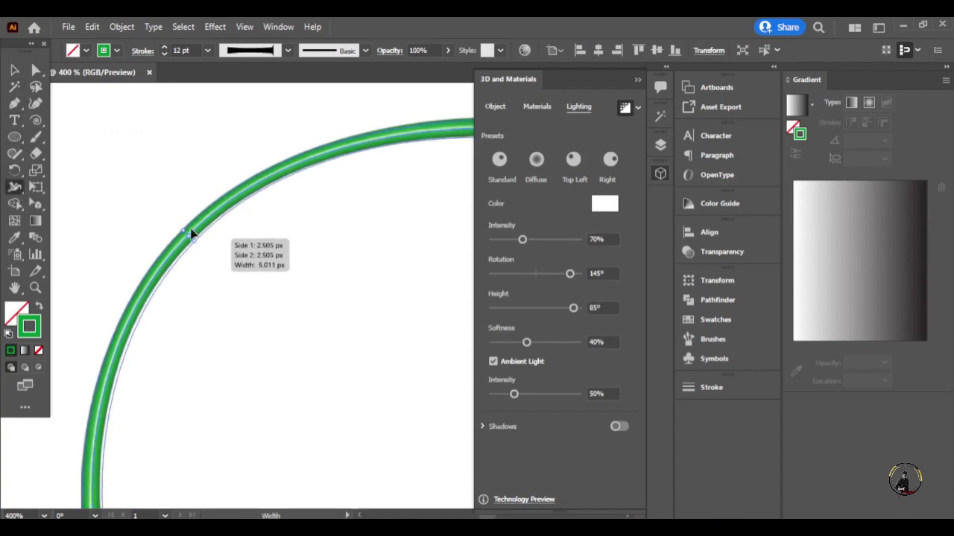
key(v)
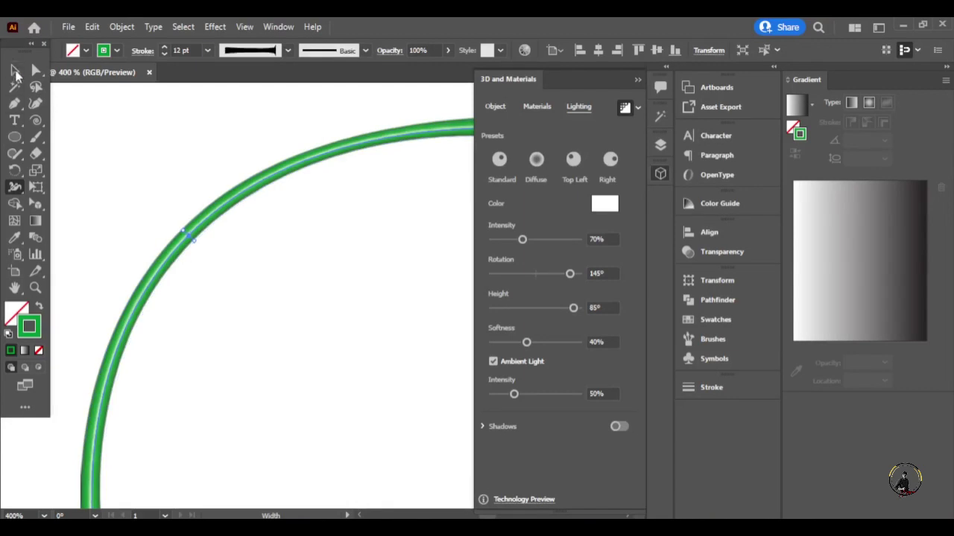
click(209, 100)
Set the stroke weight to 1 pt
scroll(335, 224, down, 5)
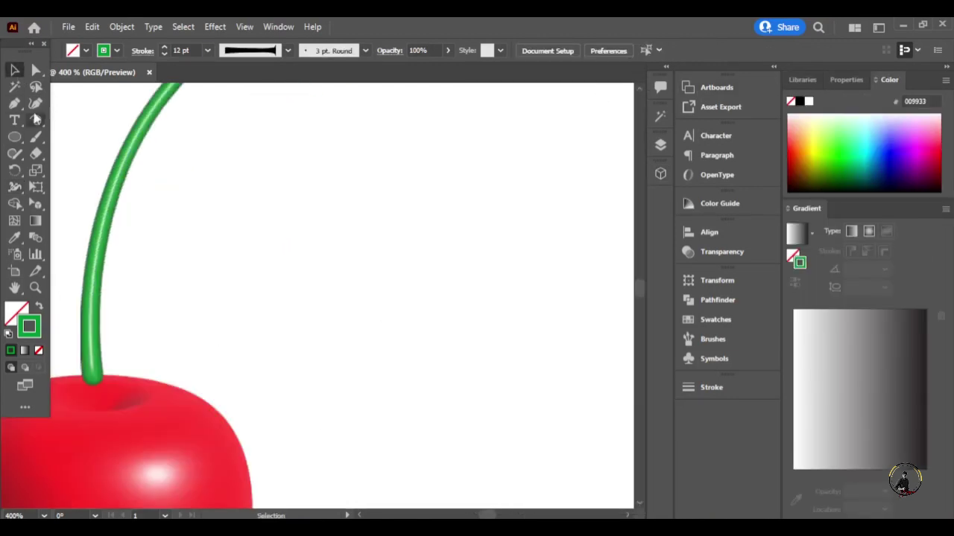
scroll(165, 246, left, 2)
click(208, 50)
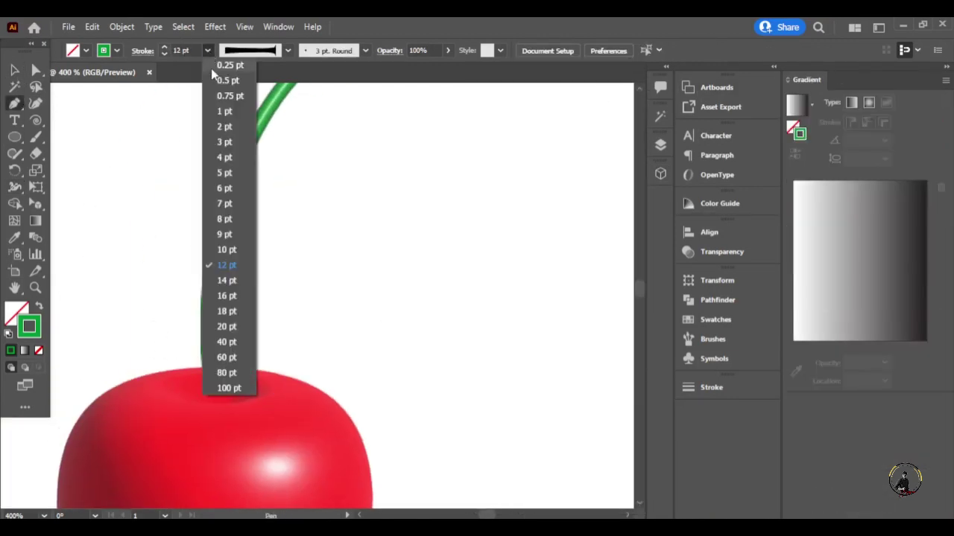
click(224, 112)
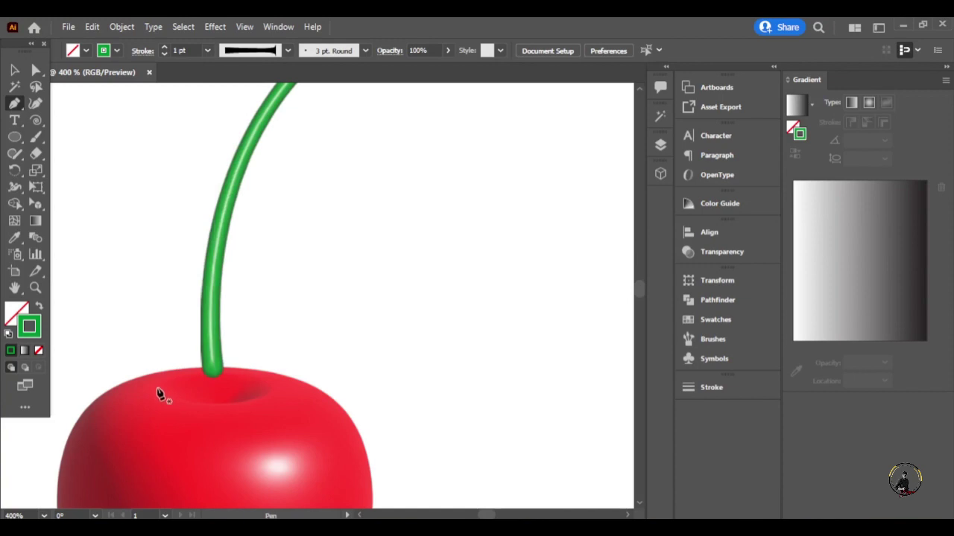
Discard a stray path and nudge the stem down into the cherry
click(158, 388)
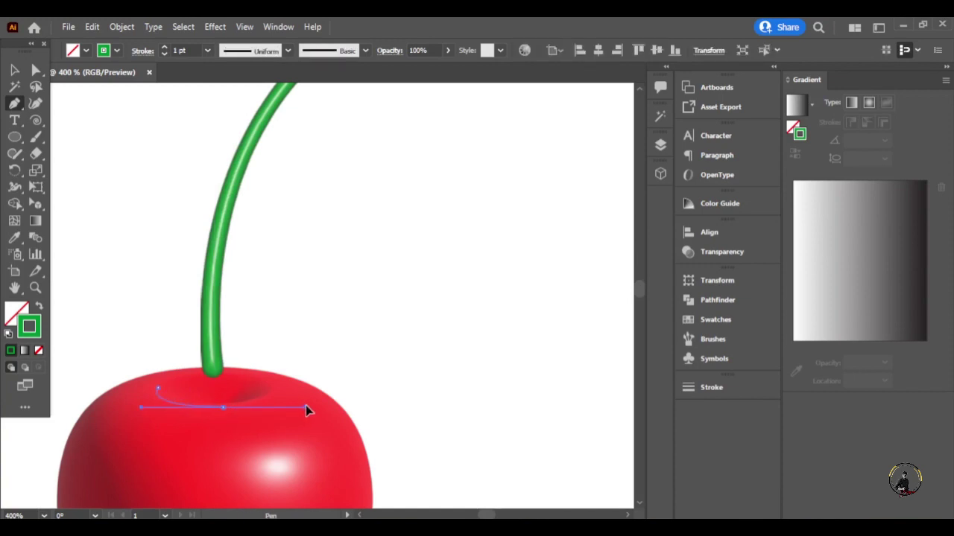
drag(305, 407, 305, 406)
key(ctrl+z)
key(Escape)
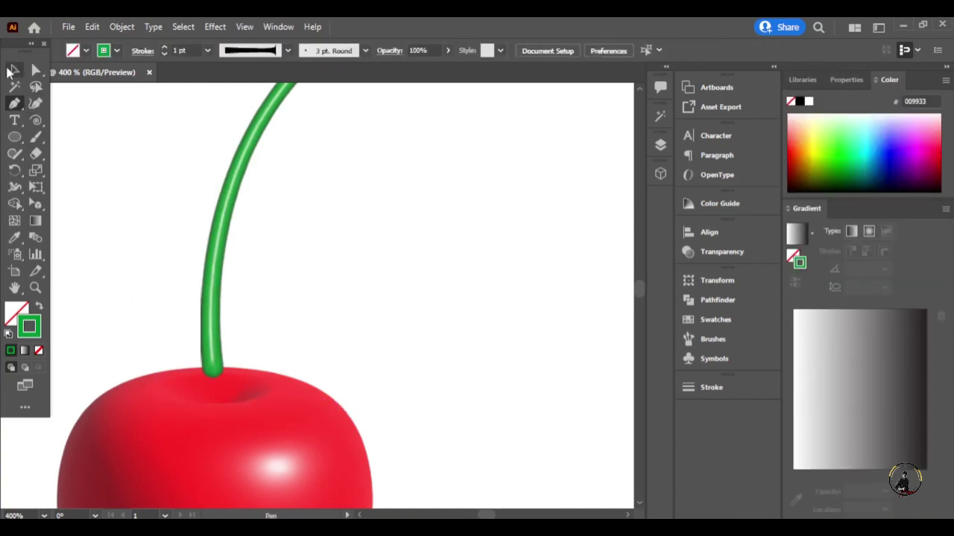
key(v)
drag(288, 252, 289, 286)
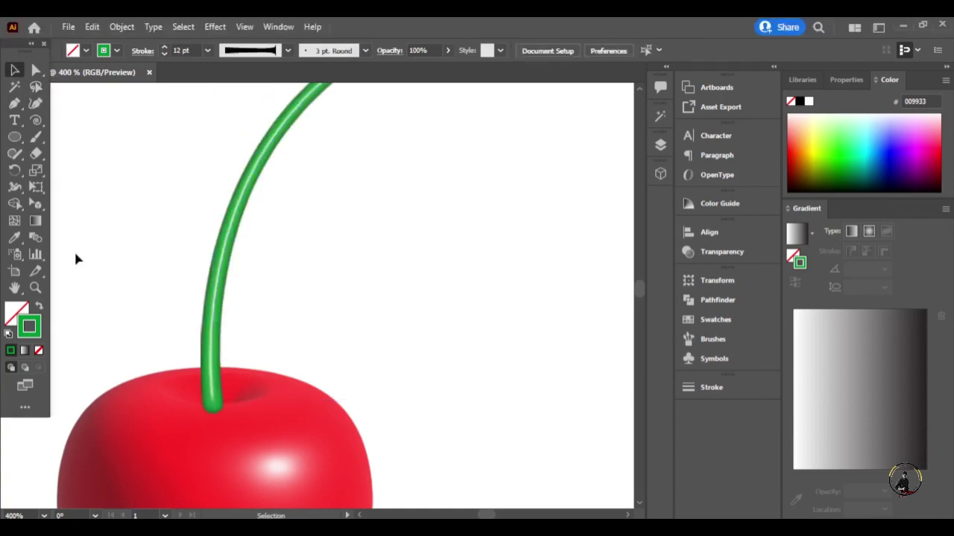
Start a Pen outline at the stem's base and trace up its right side
click(20, 104)
click(174, 385)
mouse_move(239, 411)
mouse_down()
mouse_move(334, 430)
mouse_move(333, 416)
mouse_up()
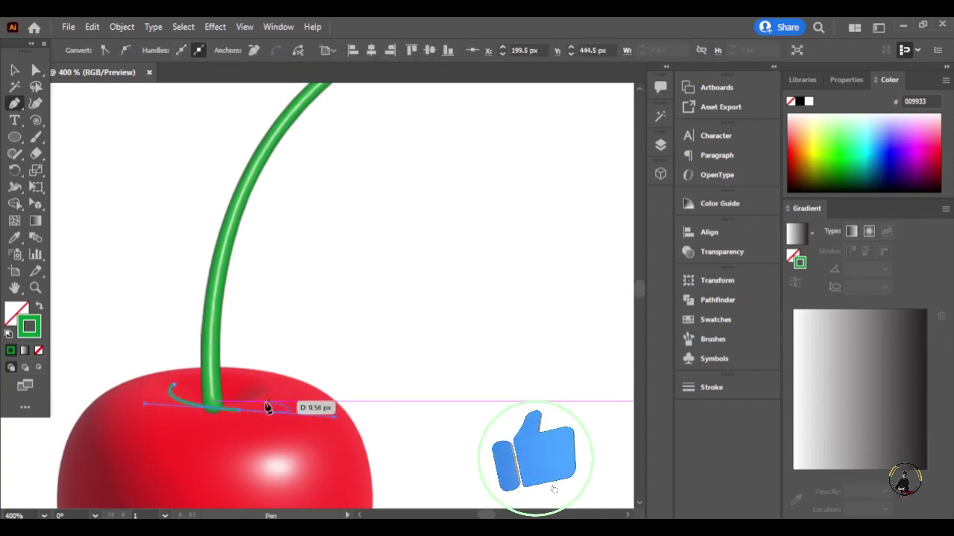
click(287, 391)
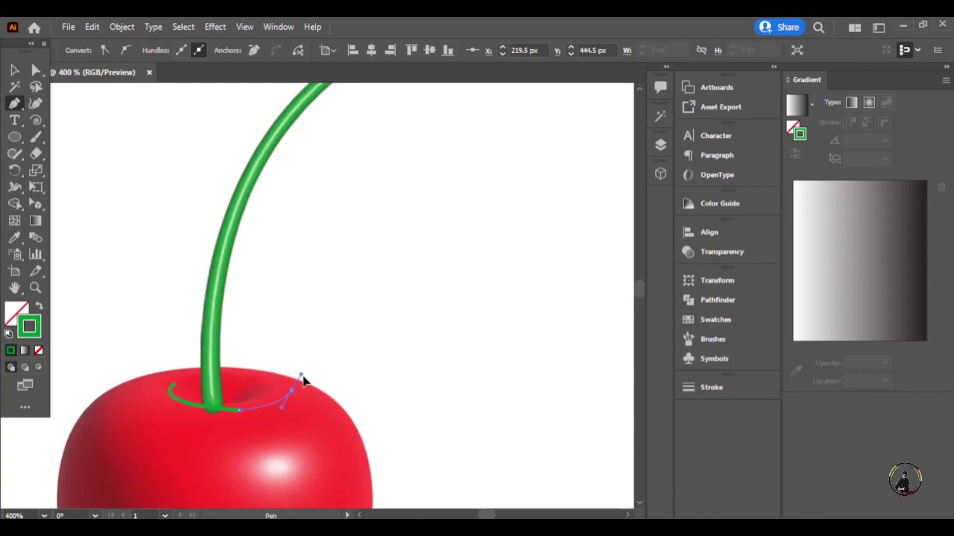
drag(303, 380, 331, 367)
click(373, 339)
click(527, 194)
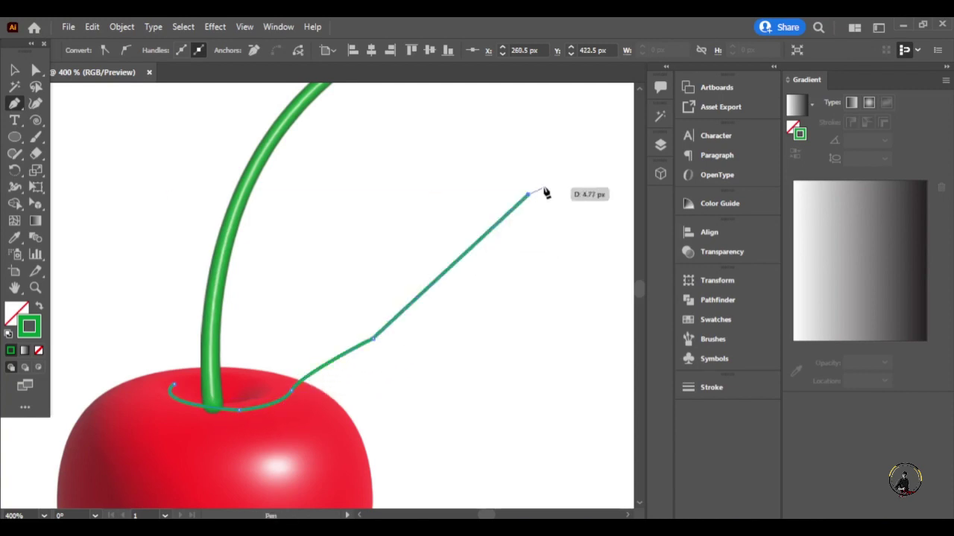
drag(544, 192, 410, 302)
Continue the outline over the bulbed tip and down the stem's left side
click(574, 187)
scroll(574, 153, up, 2)
click(590, 230)
click(578, 156)
click(267, 139)
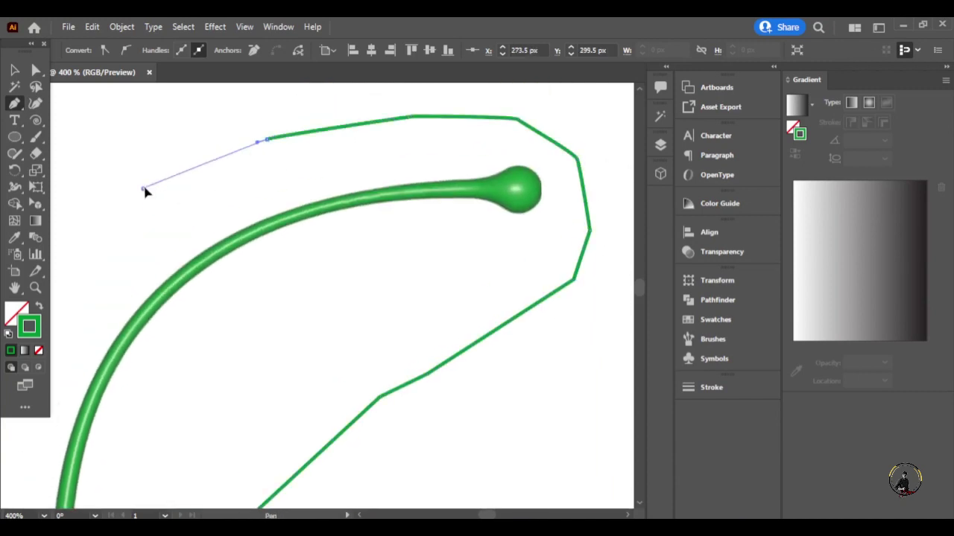
scroll(251, 256, down, 3)
click(198, 419)
click(215, 452)
Close the stem outline and attempt Make Clipping Mask, dismissing the warning
click(280, 475)
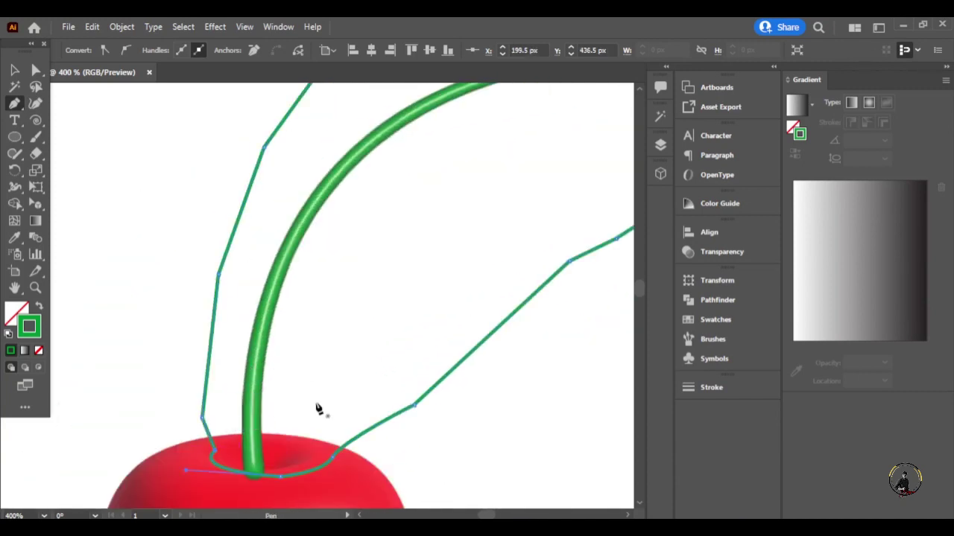
key(v)
right_click(379, 187)
click(566, 459)
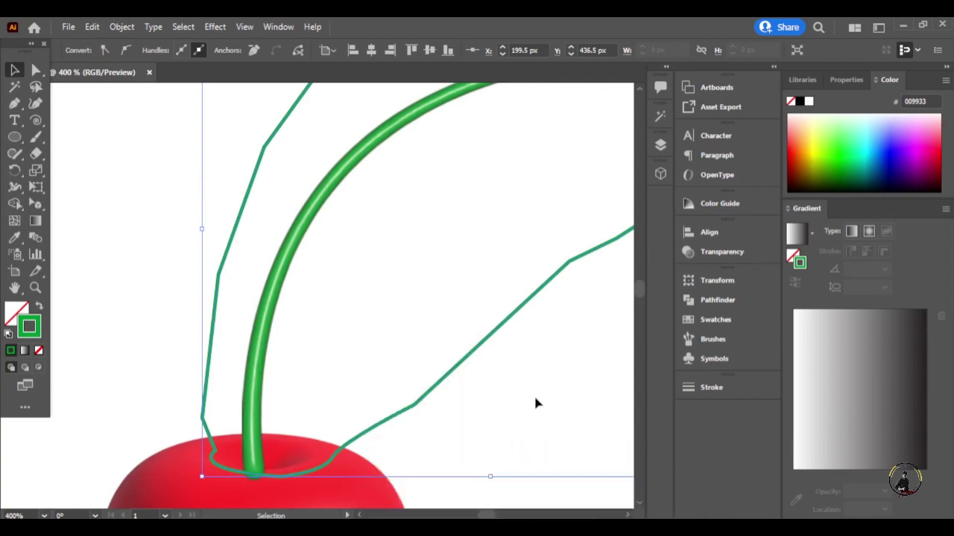
right_click(428, 365)
click(462, 216)
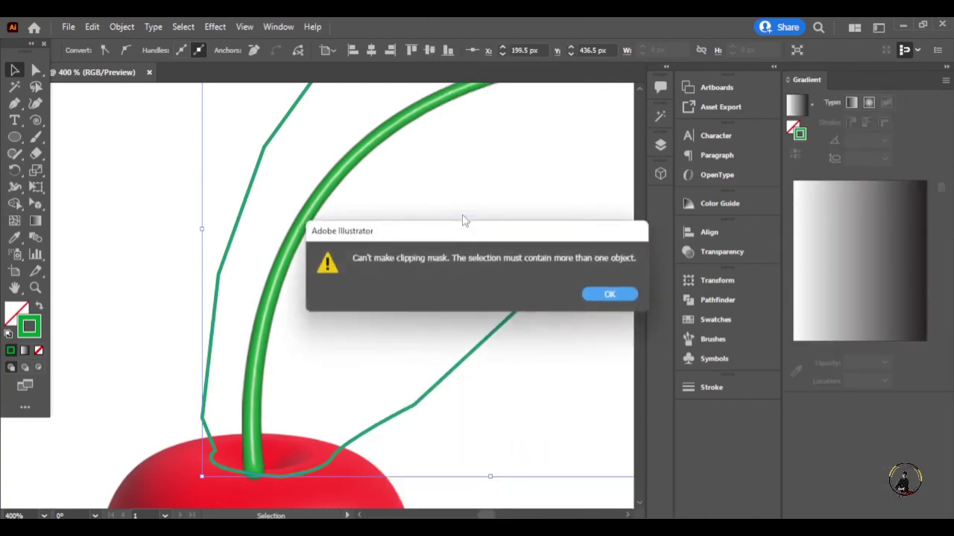
click(609, 294)
Set the outline's stroke to None, then undo the last two changes
key(slash)
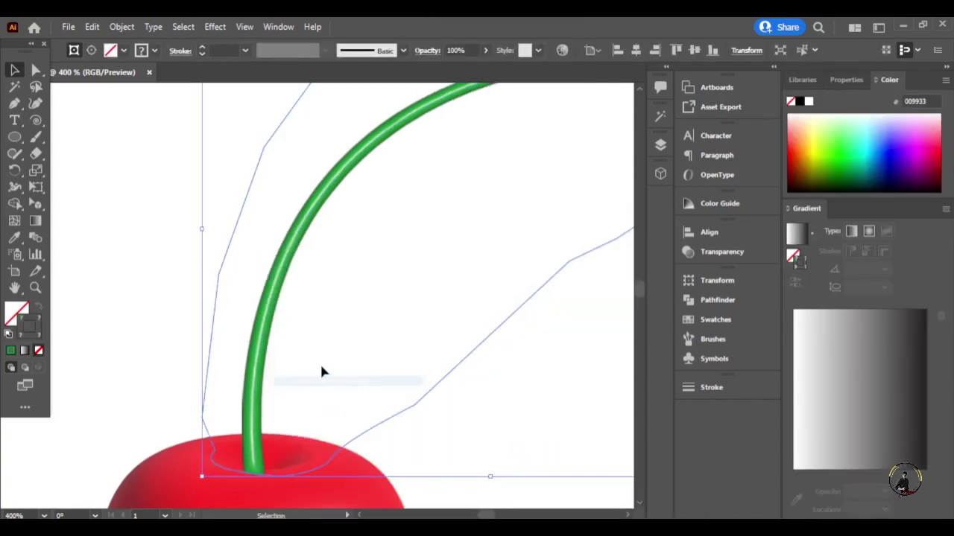
click(264, 350)
key(ctrl+z)
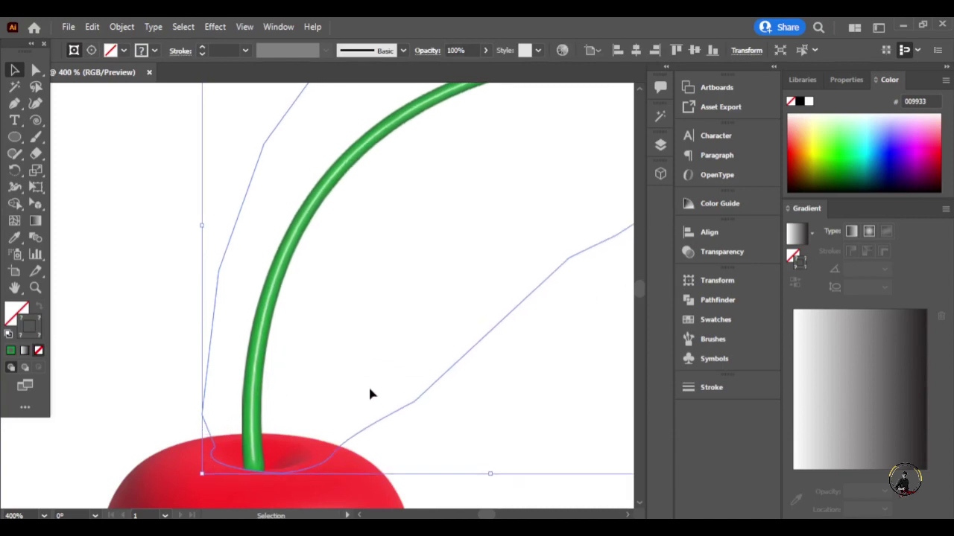
key(ctrl+z)
click(251, 395)
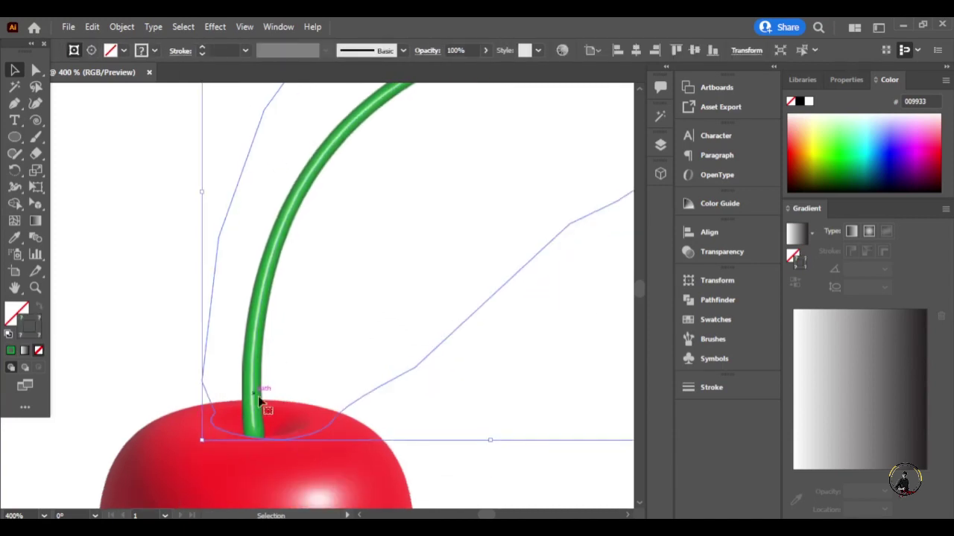
Zoom out to see the artboard while checking the outline and cherry selections
scroll(498, 411, down, 1)
scroll(498, 412, down, 1)
click(411, 354)
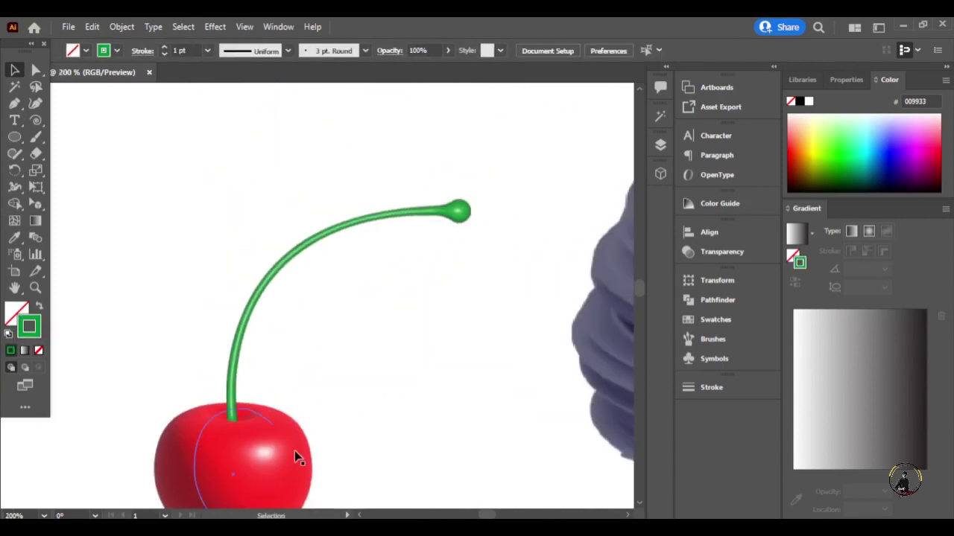
click(294, 447)
click(350, 436)
scroll(356, 436, down, 1)
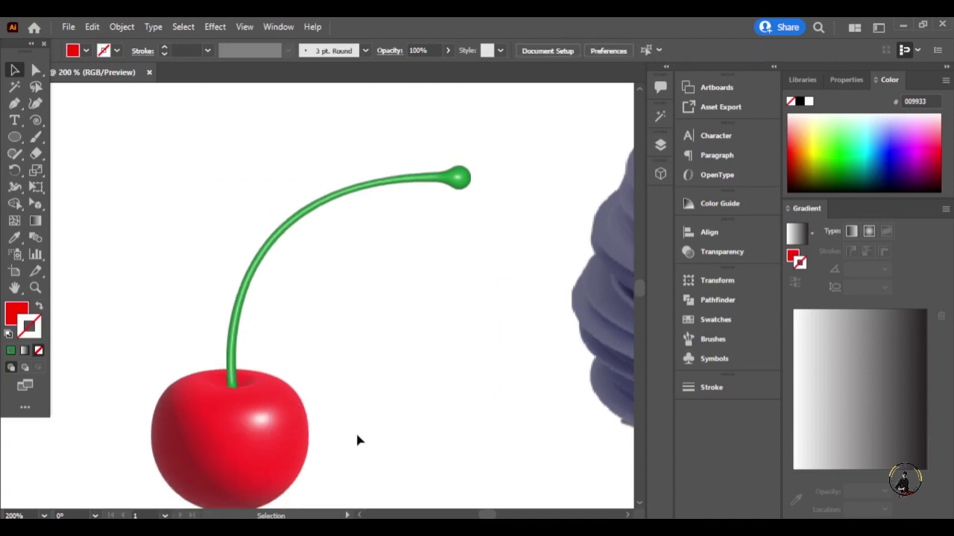
click(233, 358)
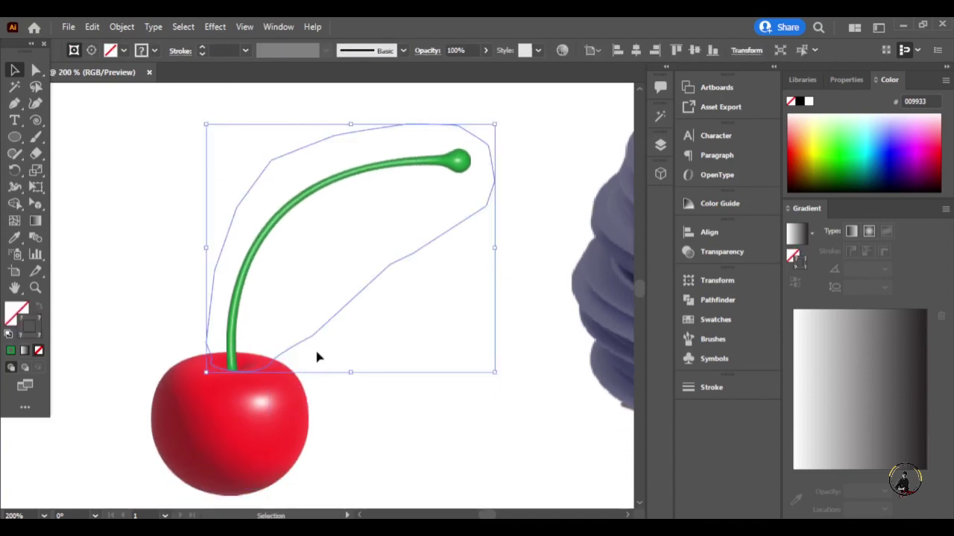
click(416, 425)
scroll(417, 403, down, 4)
Move the stemmed cherry next to the cupcake frosting
scroll(437, 377, right, 3)
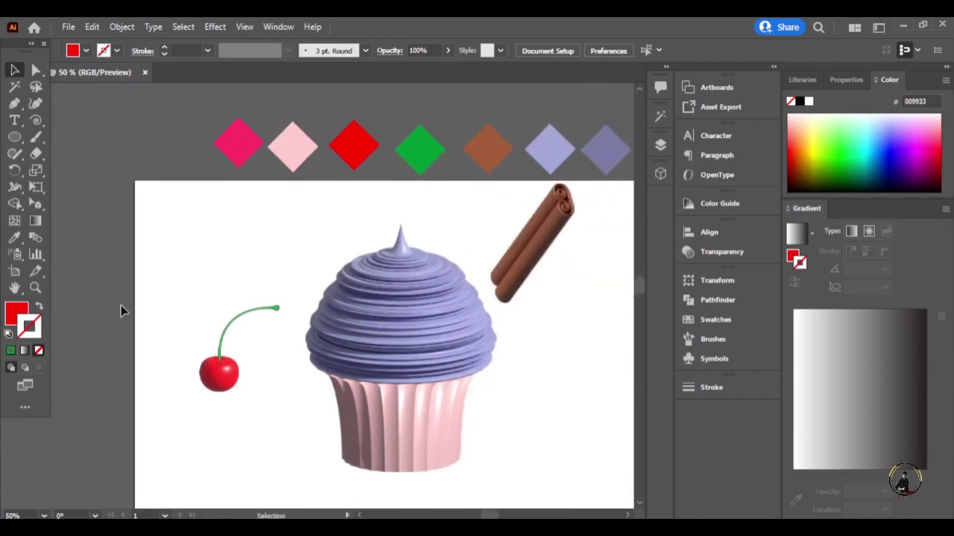
drag(231, 384, 577, 332)
scroll(500, 357, up, 2)
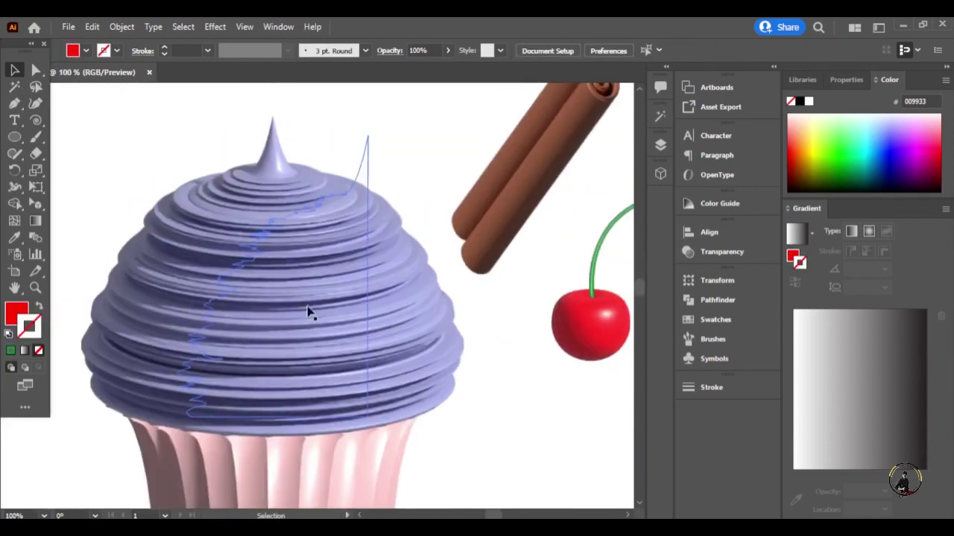
scroll(107, 145, up, 1)
Start a Pen path at the frosting peak and trace down its ridge
key(p)
scroll(264, 205, up, 2)
key(F6)
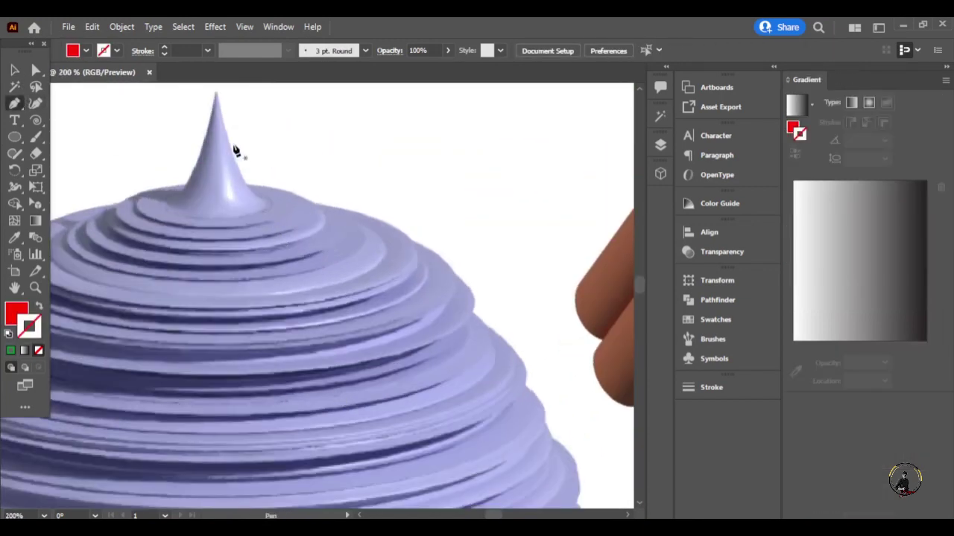
click(231, 149)
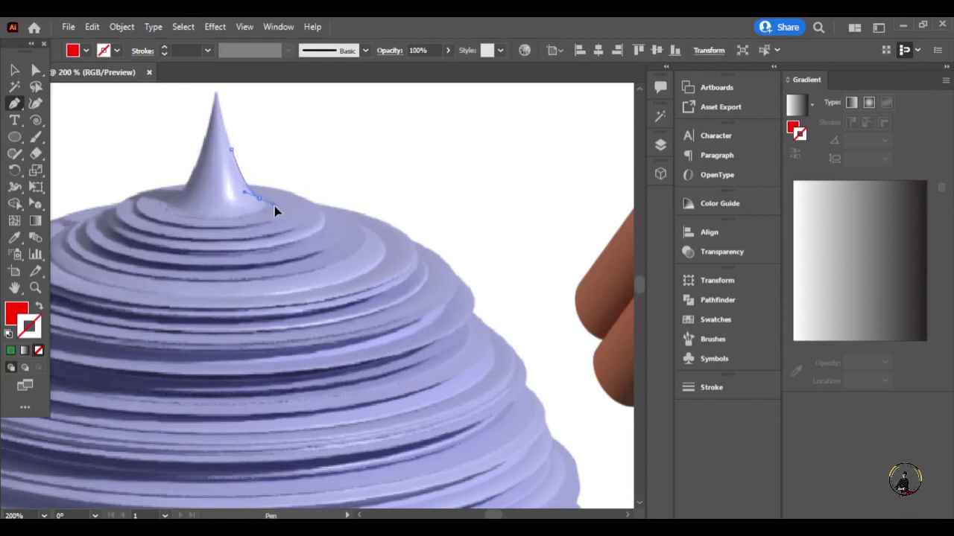
drag(258, 197, 276, 214)
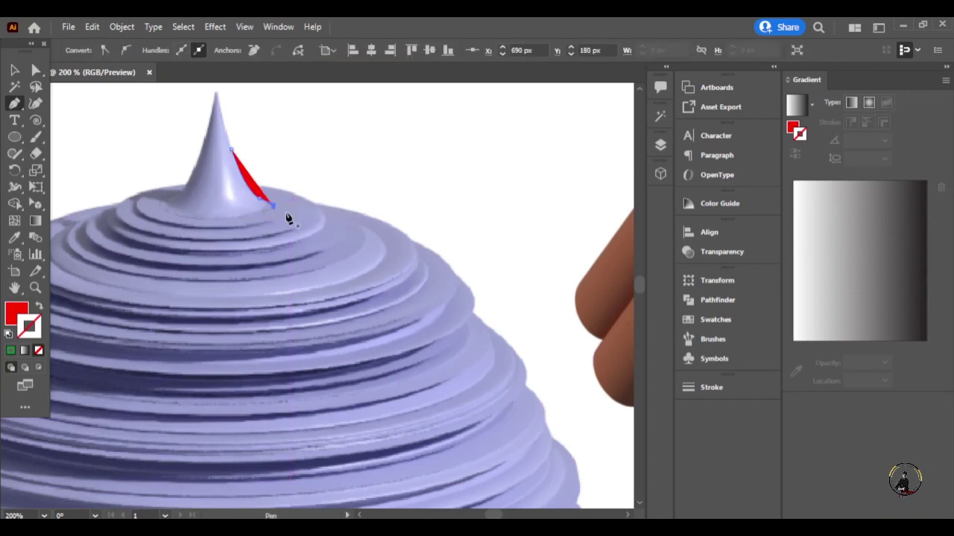
drag(288, 219, 305, 226)
click(312, 224)
drag(336, 246, 343, 257)
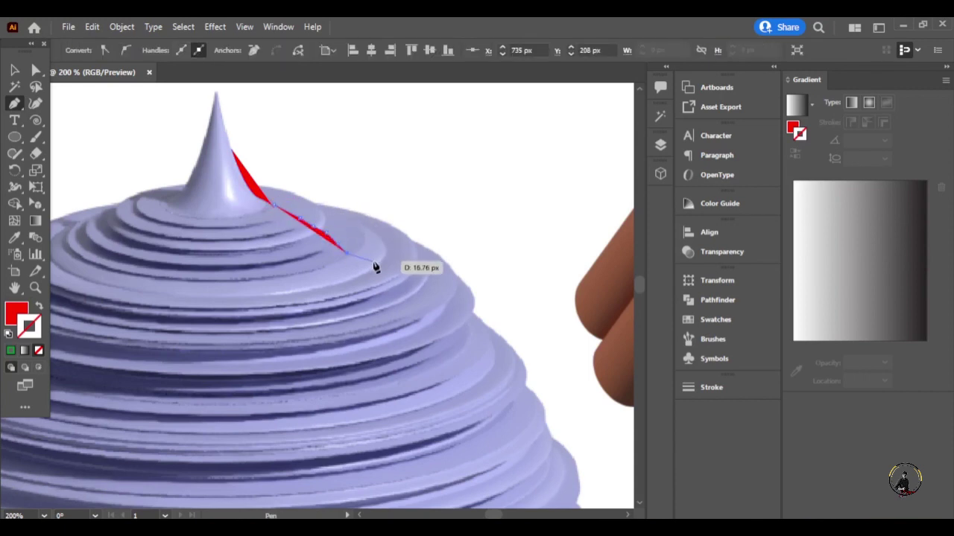
click(376, 267)
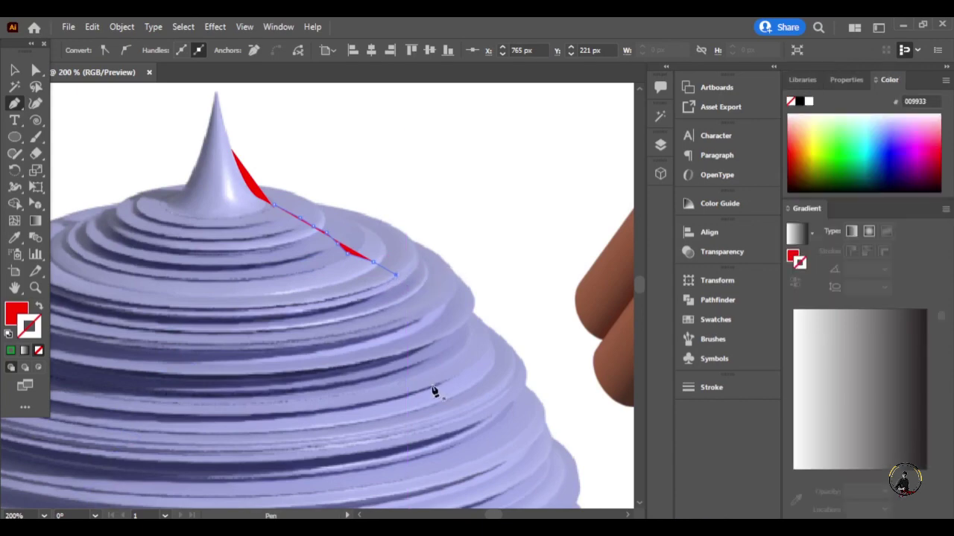
Continue the path along the frosting's top edge
key(F6)
scroll(421, 287, up, 3)
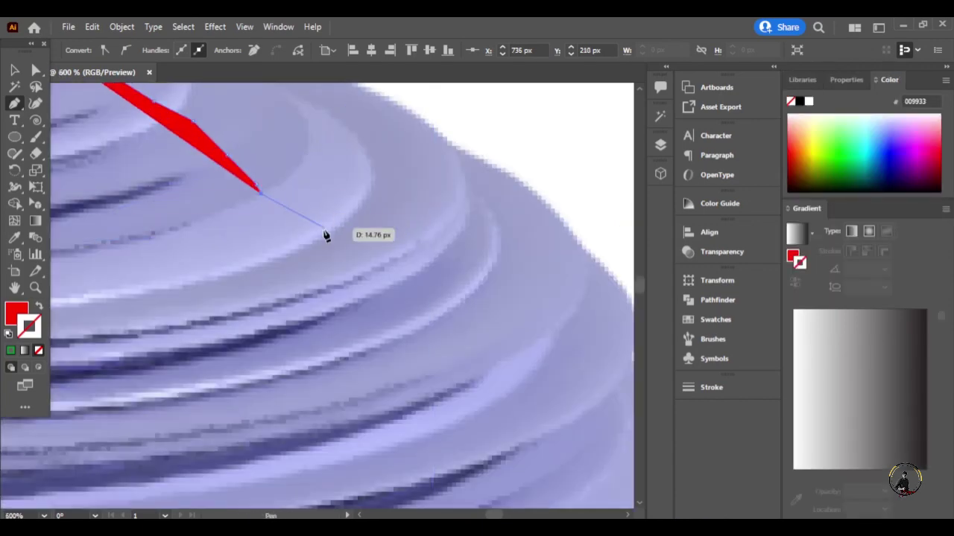
scroll(478, 296, down, 5)
scroll(451, 270, up, 4)
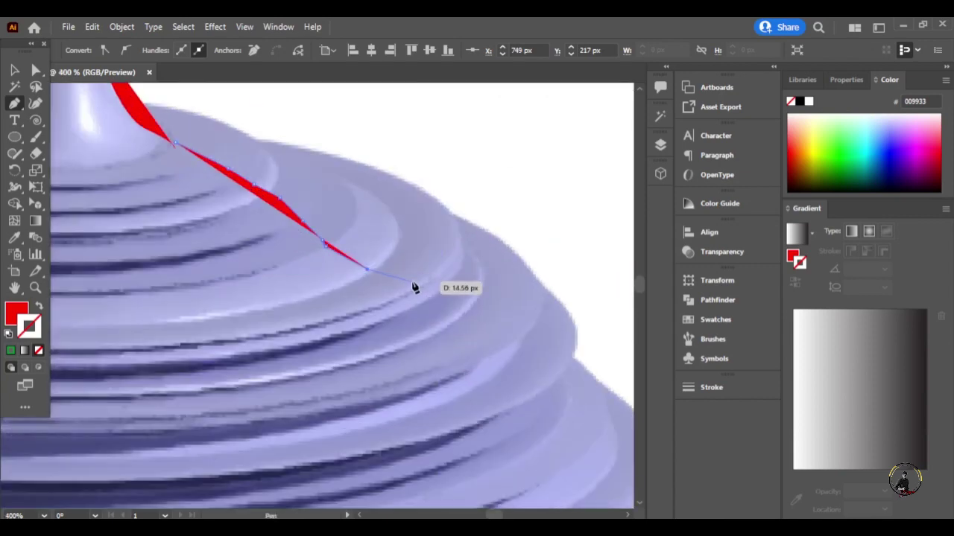
click(438, 292)
click(474, 301)
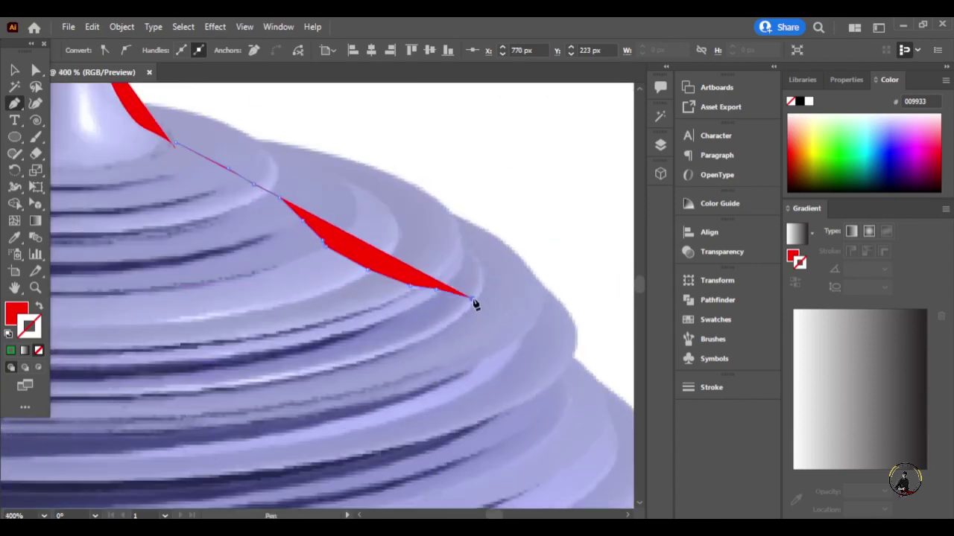
click(541, 296)
Loop the path around the cinnamon stick's upper part and close it
scroll(443, 335, down, 2)
scroll(447, 330, down, 3)
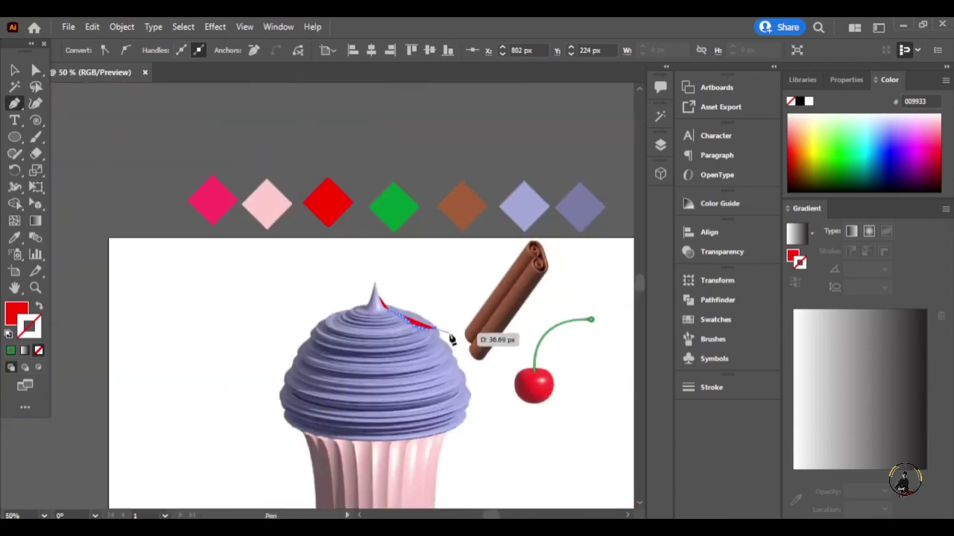
click(459, 344)
click(473, 362)
click(515, 307)
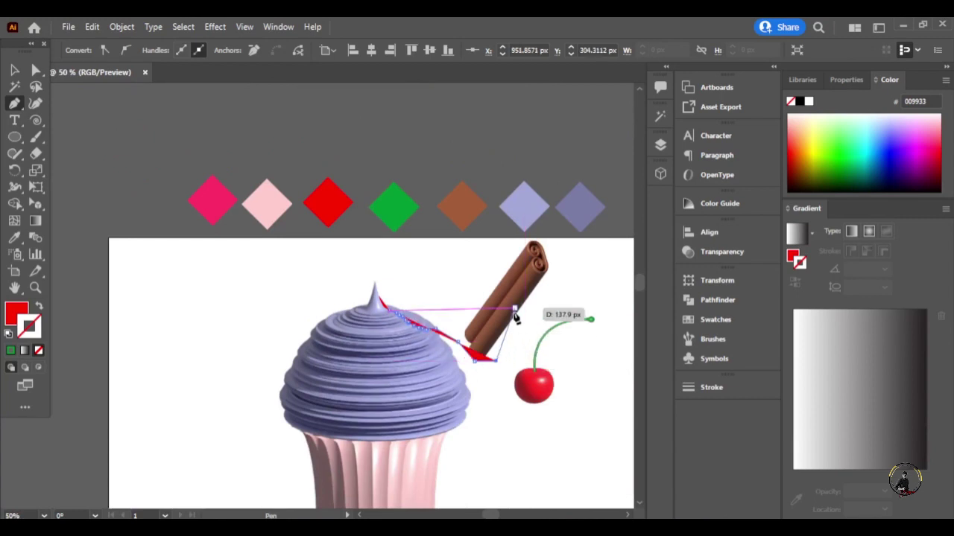
click(467, 272)
click(409, 255)
click(400, 310)
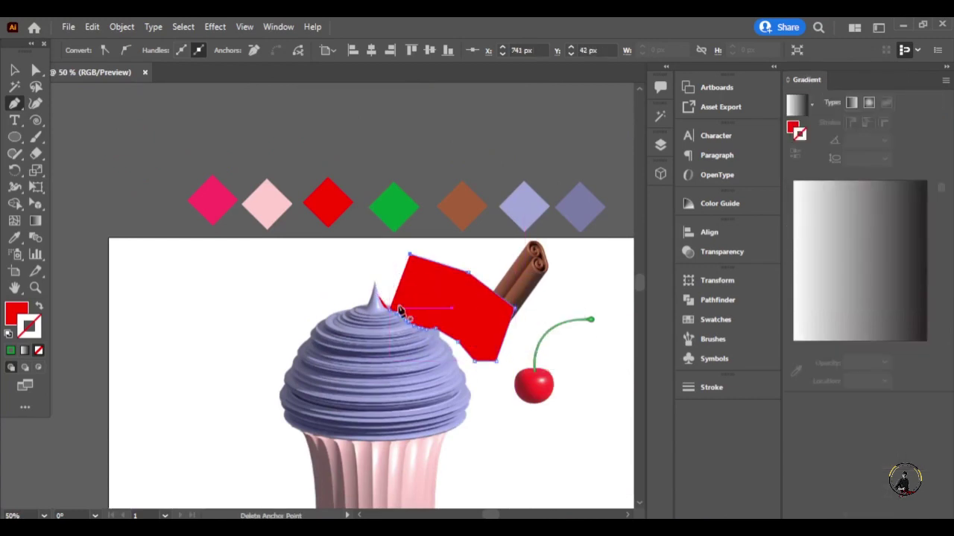
click(409, 255)
Swap the outline's fill and stroke, then shift the cinnamon stick up and left
click(37, 307)
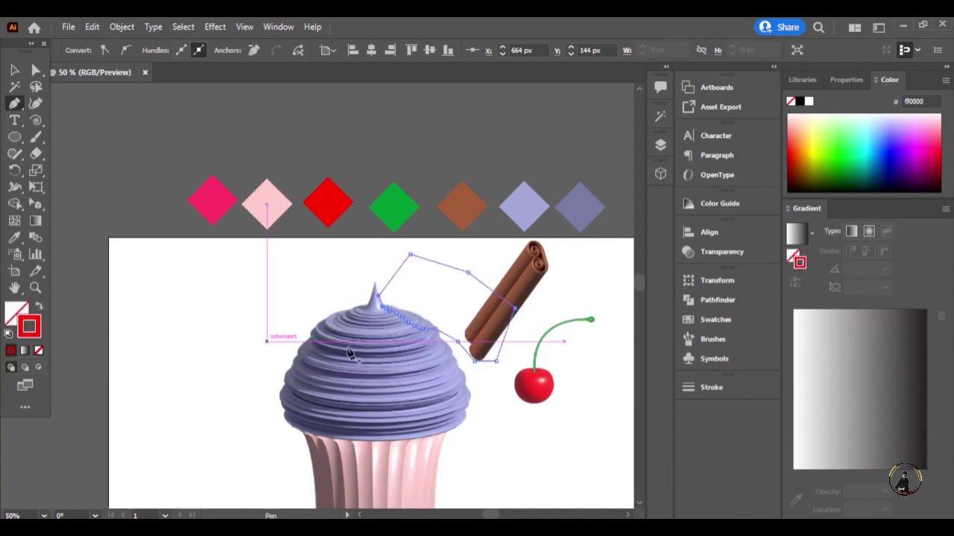
key(v)
click(166, 251)
mouse_move(524, 295)
mouse_down()
mouse_move(471, 293)
mouse_move(486, 297)
mouse_up()
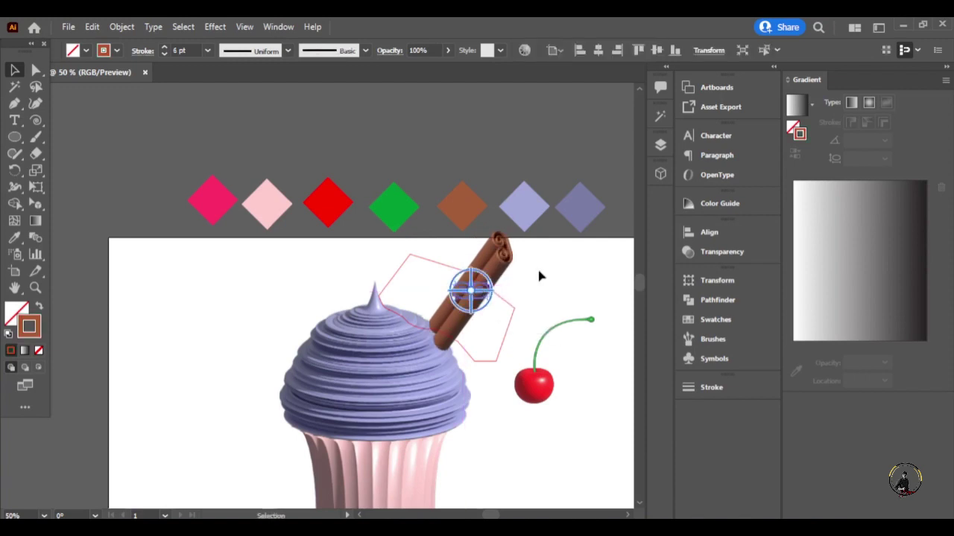
click(538, 284)
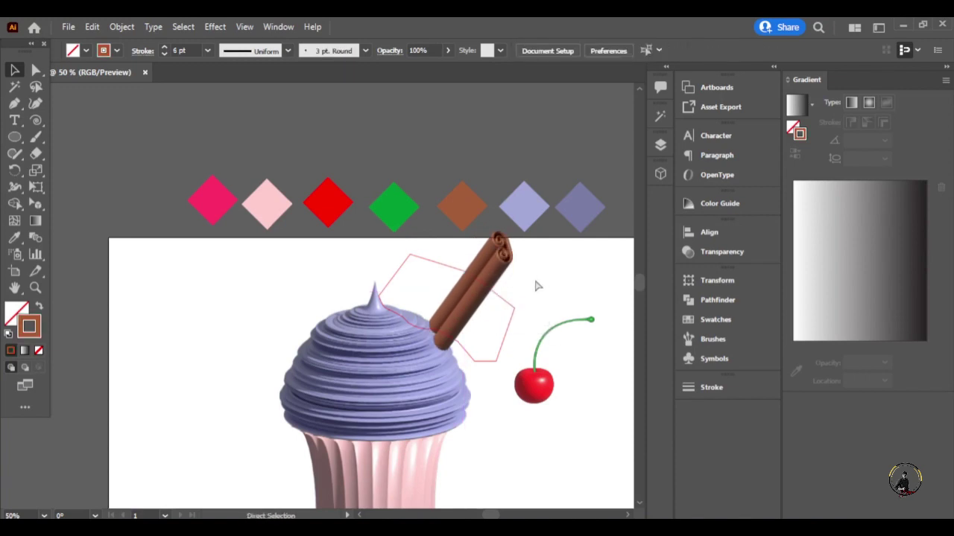
drag(493, 298, 506, 300)
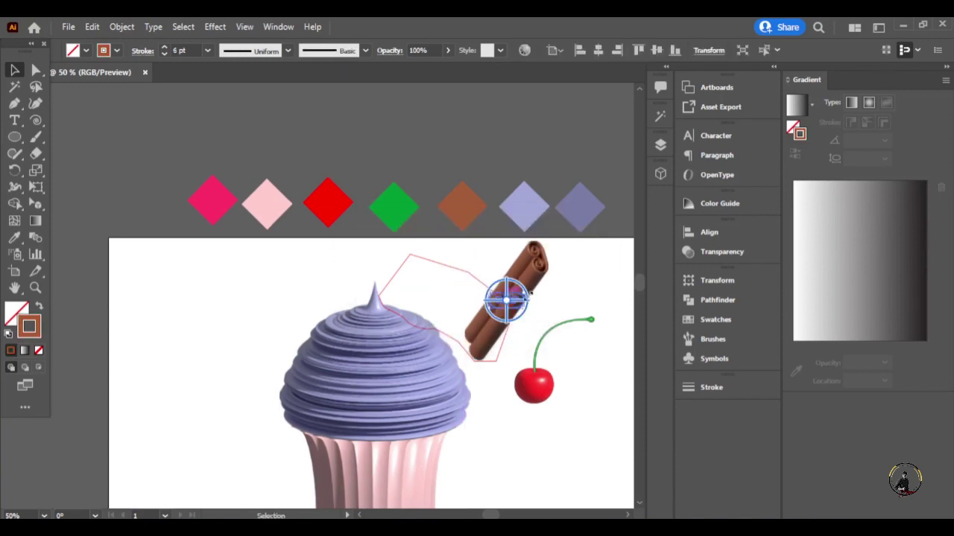
Reposition the cinnamon stick onto the frosting over the traced outline
click(470, 395)
drag(542, 244, 498, 235)
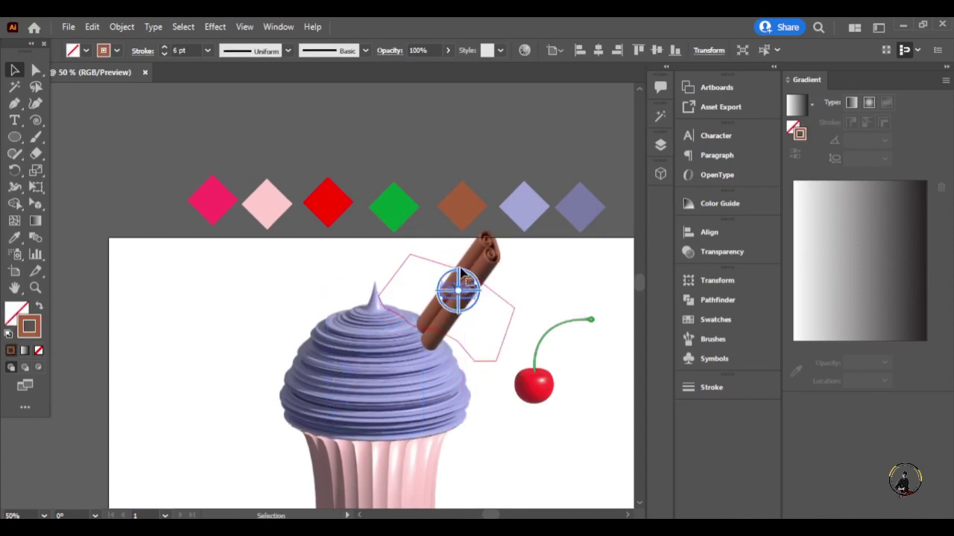
click(395, 287)
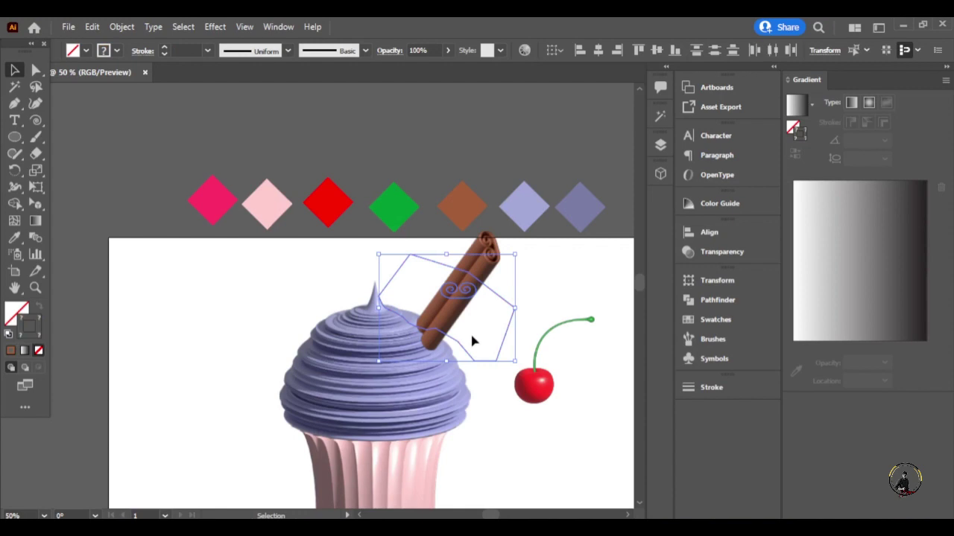
click(559, 322)
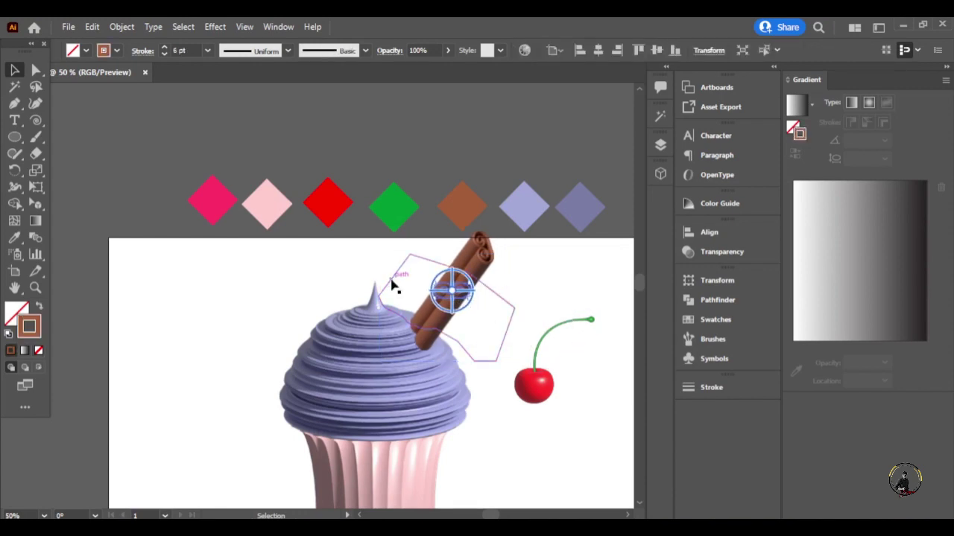
mouse_move(466, 298)
mouse_down()
mouse_move(488, 306)
mouse_move(424, 339)
mouse_up()
click(500, 347)
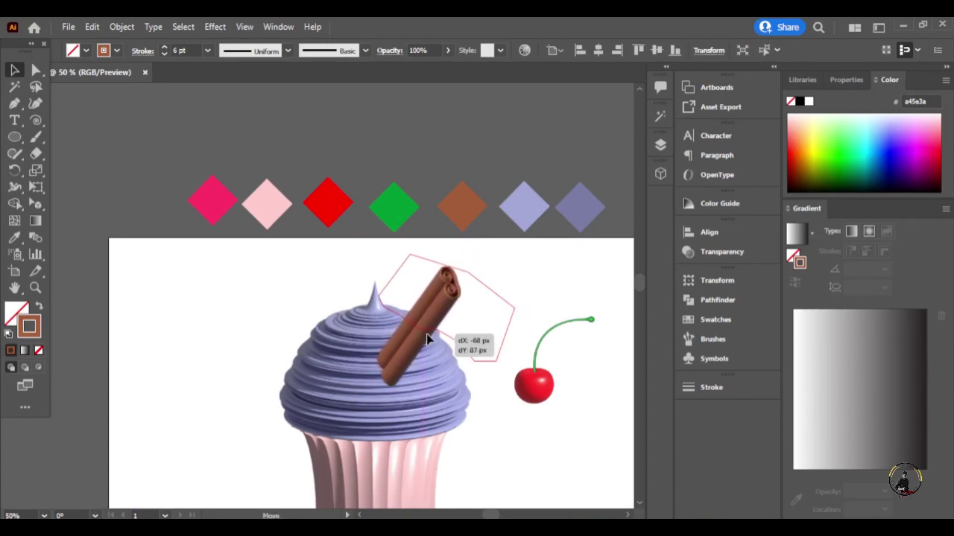
mouse_move(424, 339)
mouse_down()
mouse_move(445, 306)
mouse_move(432, 332)
mouse_up()
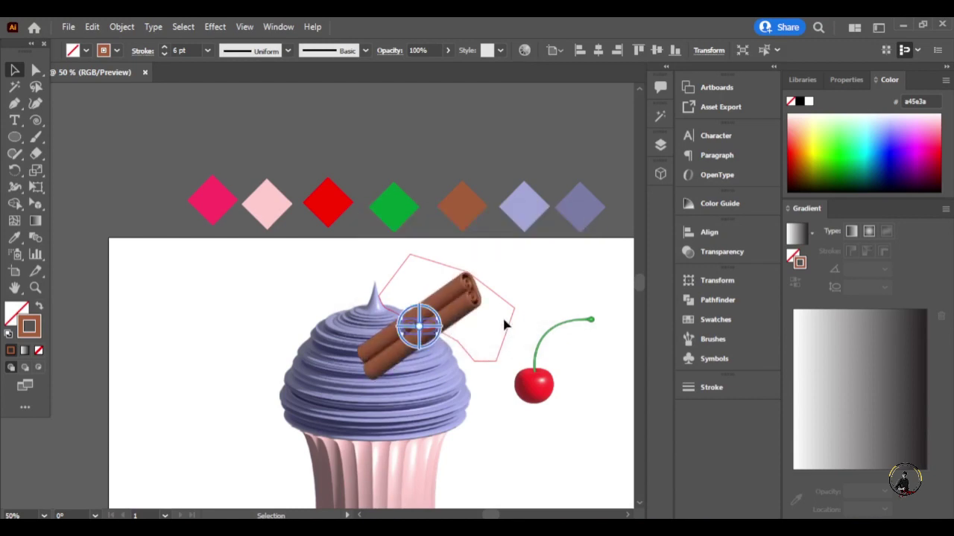
click(230, 302)
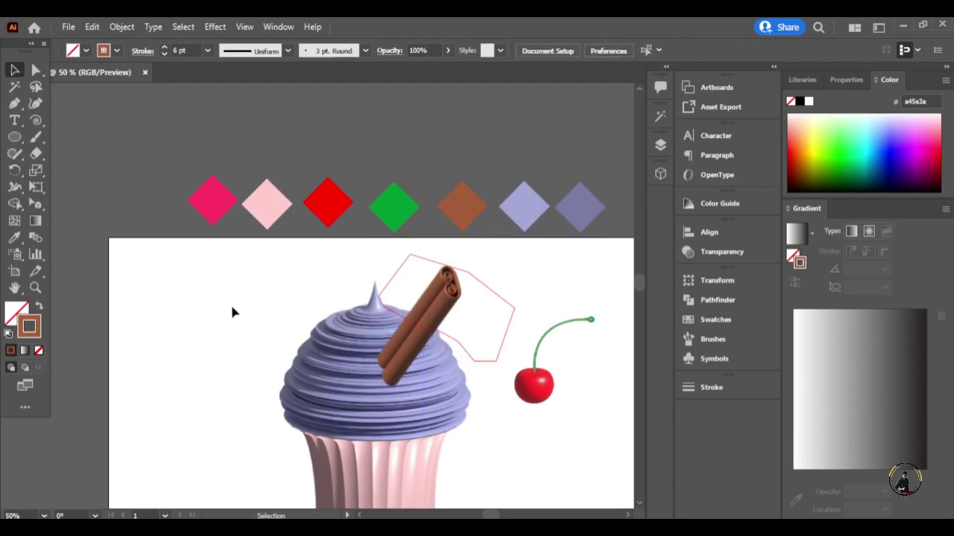
Clip the cinnamon stick with the traced outline shape using Make Clipping Mask
click(432, 319)
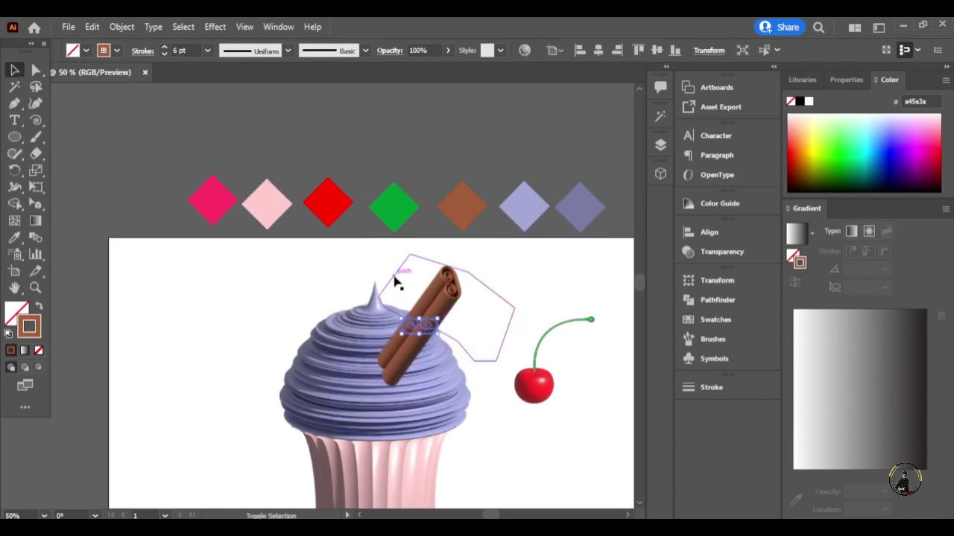
shift+click(395, 277)
right_click(432, 298)
click(484, 383)
click(472, 330)
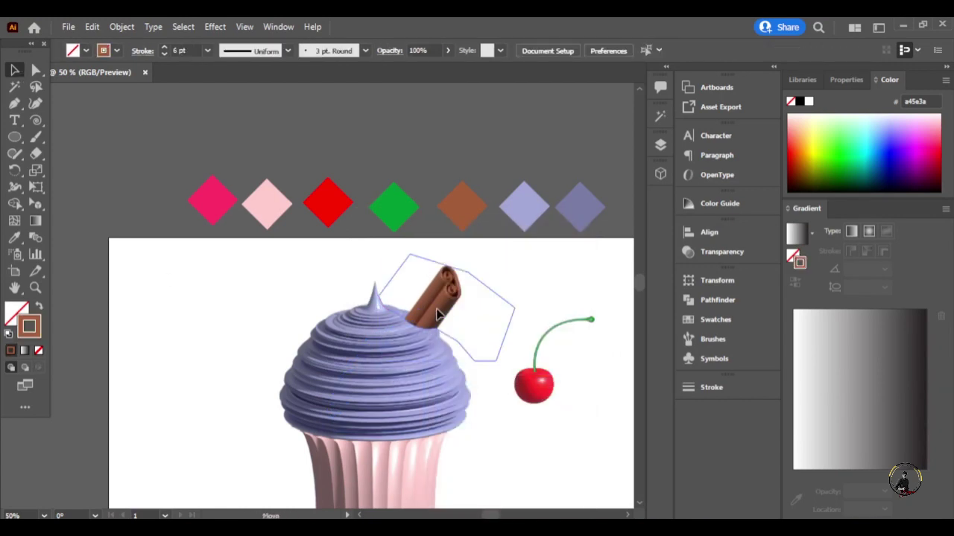
click(501, 341)
Nudge the clip outline's lower anchor with Direct Selection, then zoom out
scroll(501, 341, up, 4)
scroll(438, 315, up, 2)
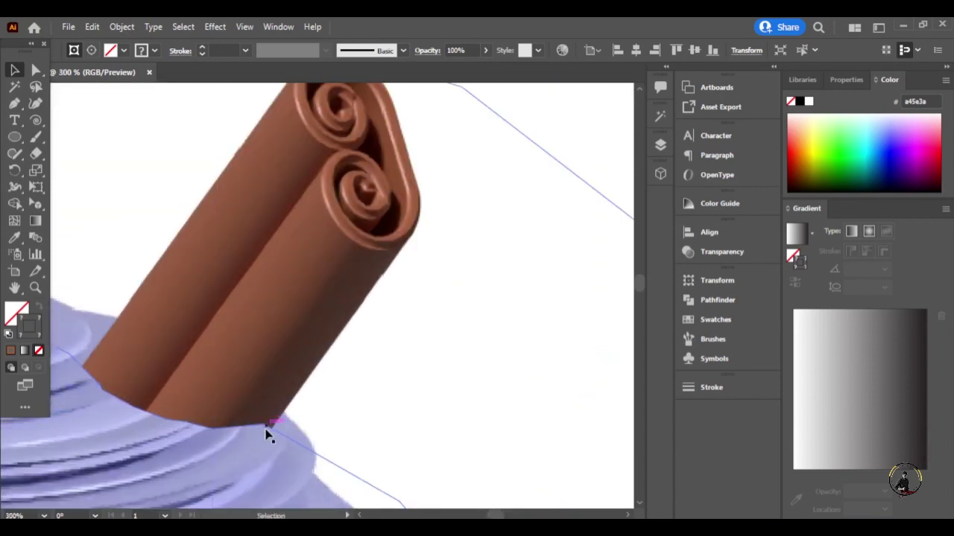
key(a)
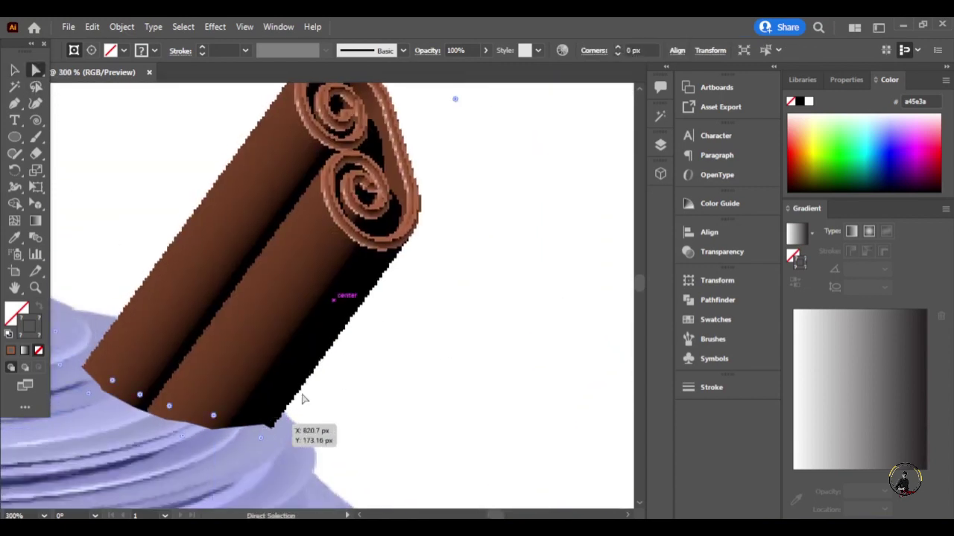
scroll(296, 325, down, 3)
drag(262, 325, 256, 339)
click(365, 290)
key(ctrl+minus)
key(ctrl+minus)
key(ctrl+minus)
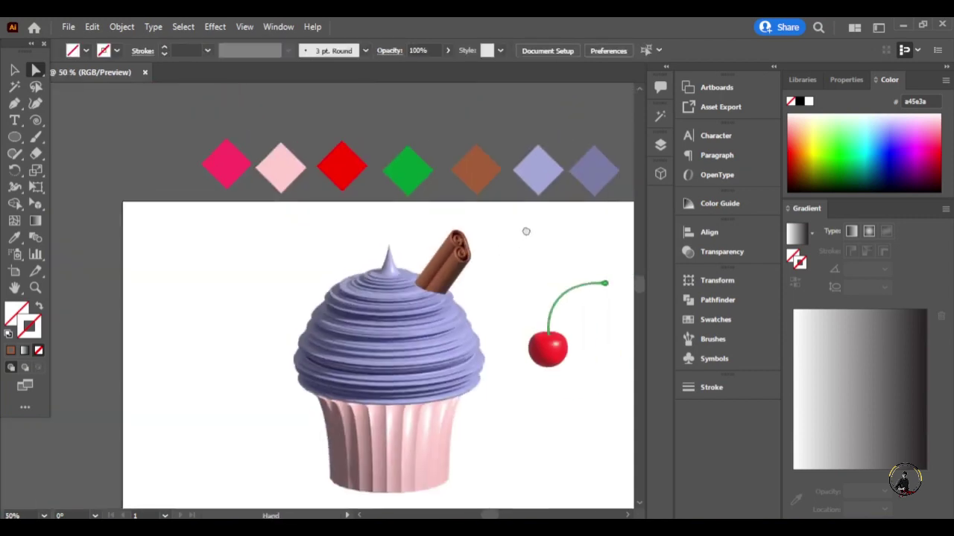
Pan to the whole cupcake and try moving the cherry onto the frosting, then undo
mouse_move(500, 288)
mouse_down()
mouse_move(416, 209)
mouse_move(446, 190)
mouse_up()
right_click(496, 223)
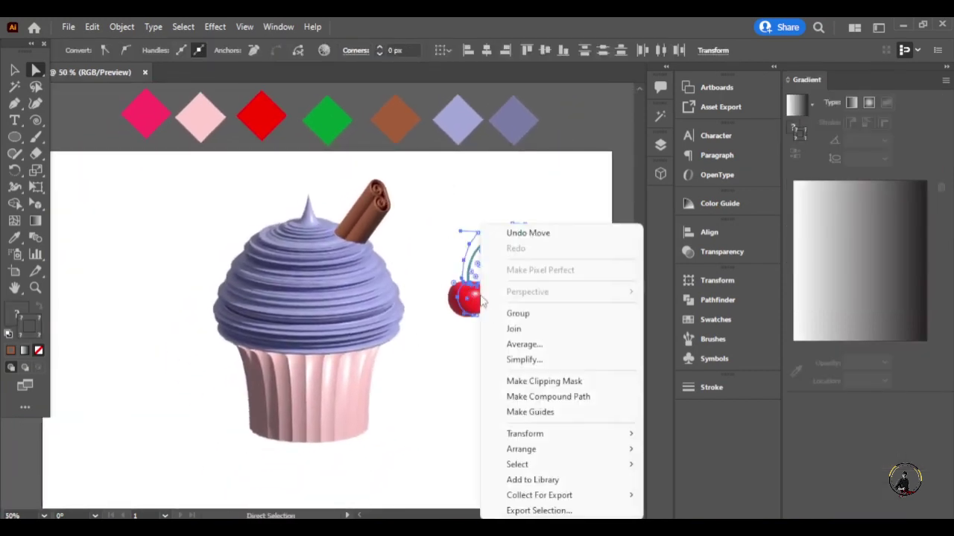
key(Escape)
click(509, 344)
scroll(477, 341, up, 1)
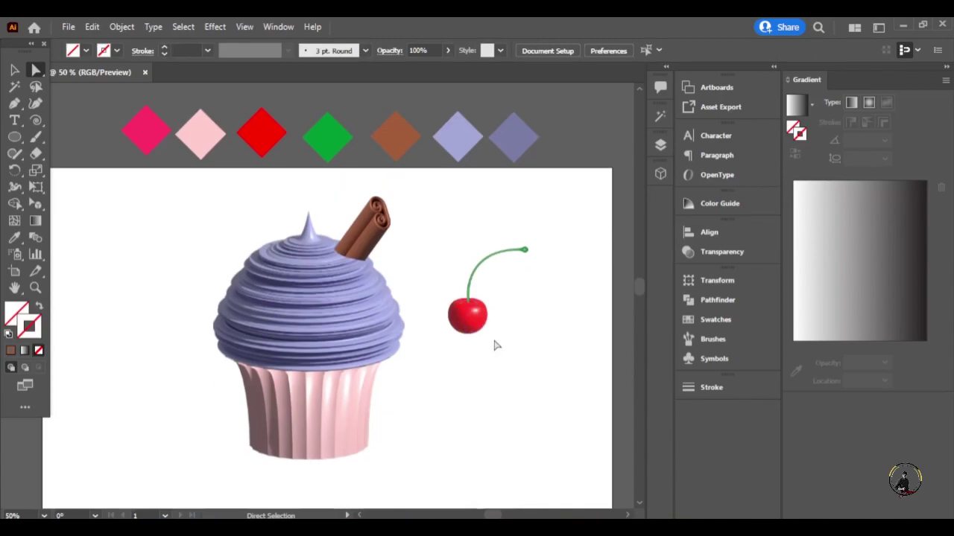
drag(467, 316, 389, 291)
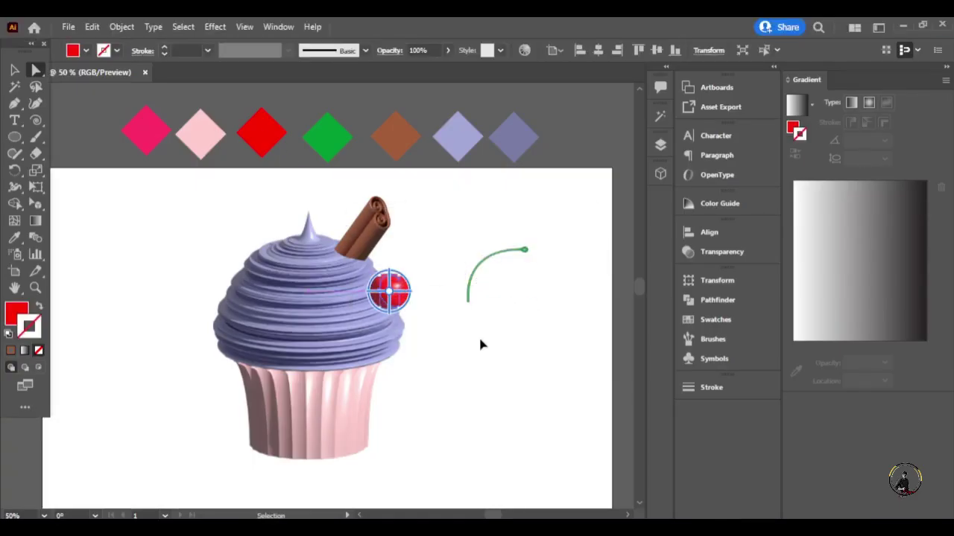
key(ctrl+z)
Group the red cherry with its green stem
click(455, 239)
right_click(470, 275)
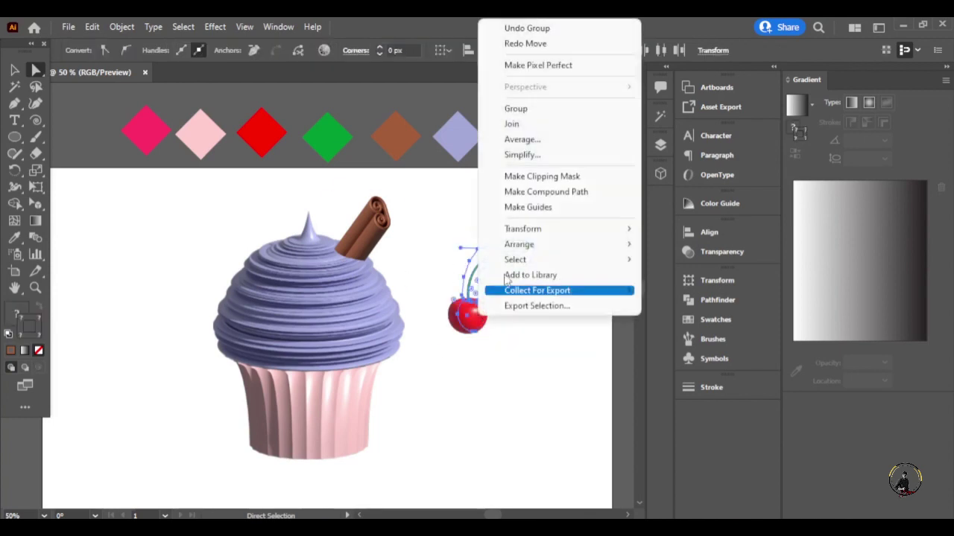
key(Escape)
key(a)
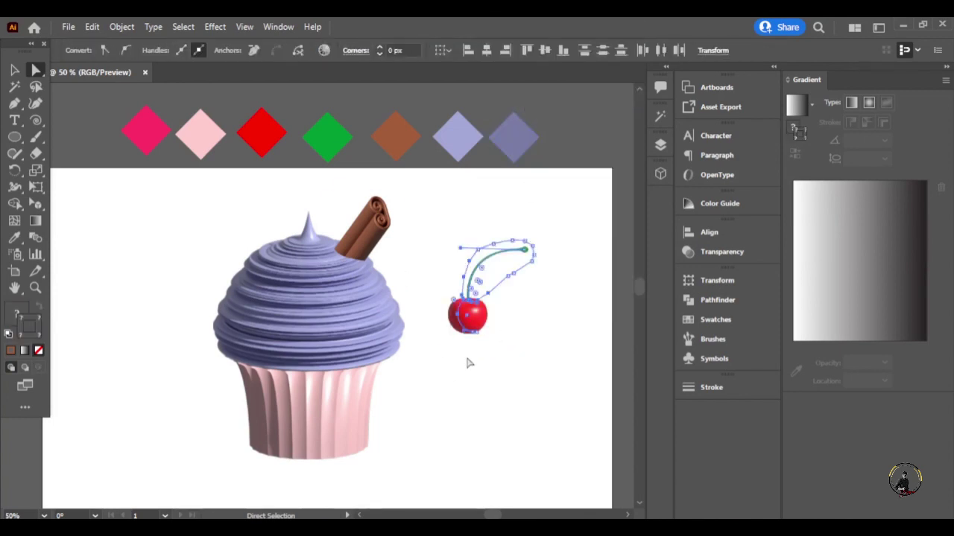
click(12, 70)
right_click(458, 293)
click(507, 187)
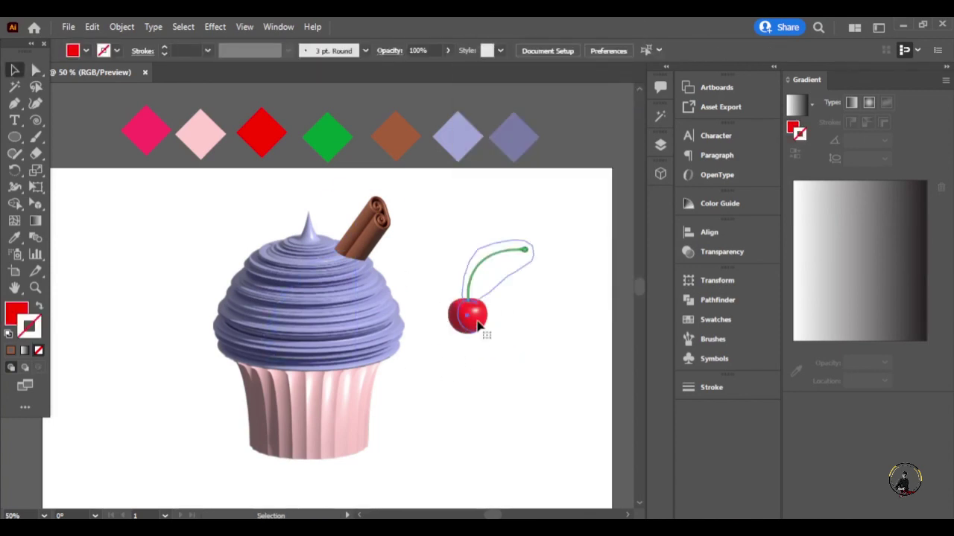
Shrink the cherry group, place it on the cupcake and bring it to front
drag(528, 237, 525, 239)
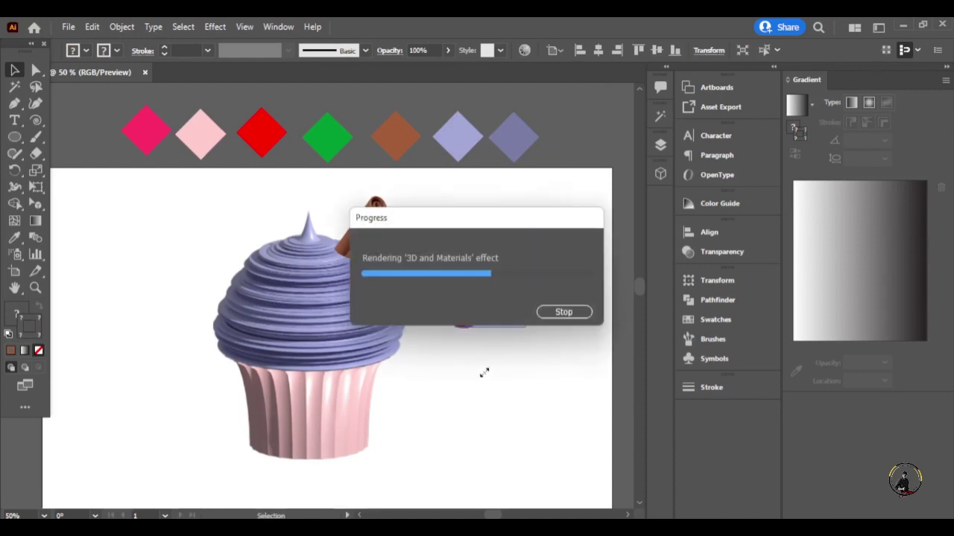
drag(468, 305, 344, 259)
right_click(350, 265)
click(520, 444)
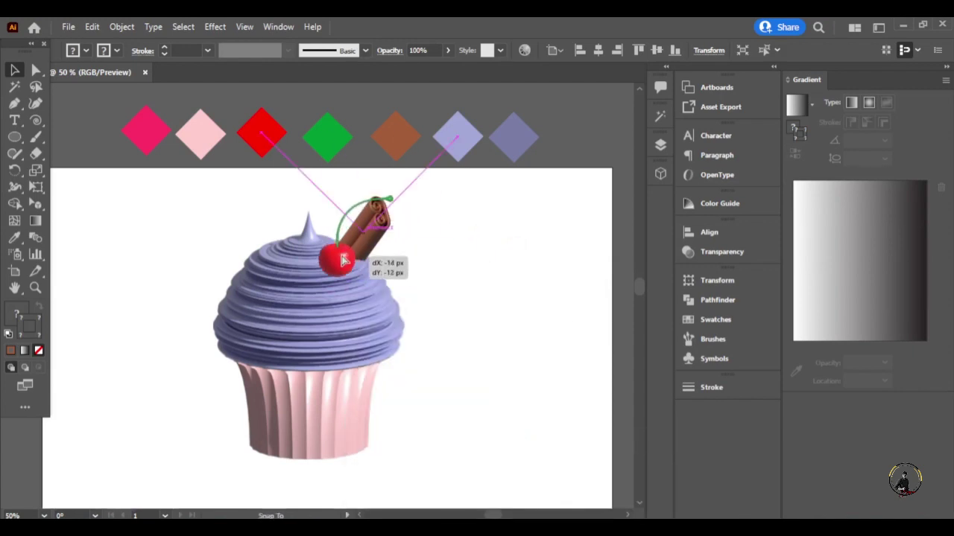
drag(398, 196, 393, 206)
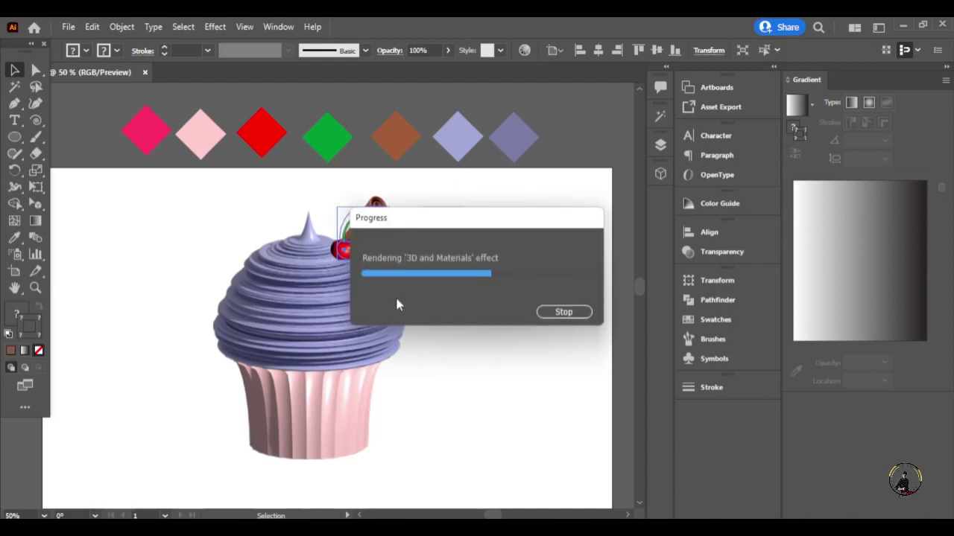
mouse_move(352, 246)
mouse_down()
mouse_move(357, 265)
mouse_move(379, 220)
mouse_up()
Ungroup the cherry and stem, then resize the stem piece and the cherry
right_click(366, 233)
click(422, 354)
key(m)
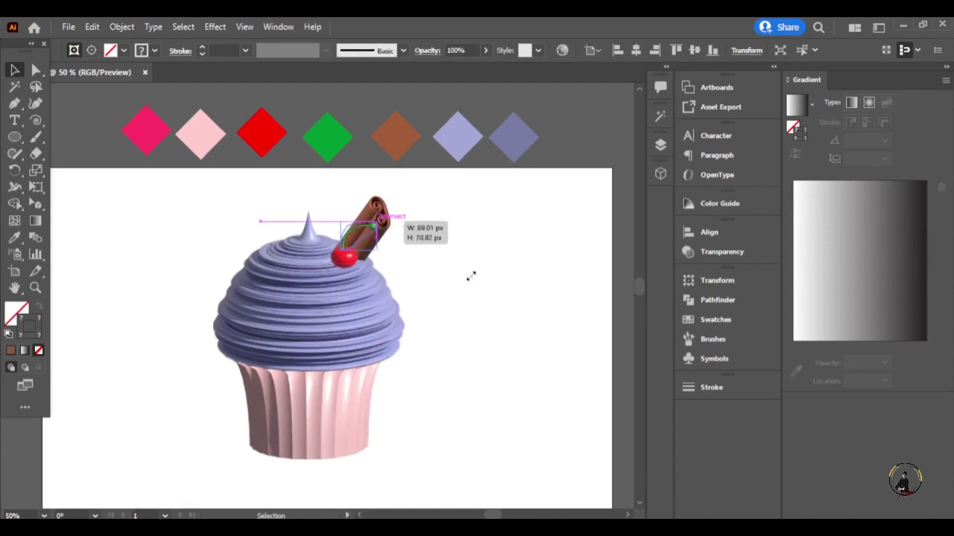
drag(395, 263, 358, 276)
click(344, 257)
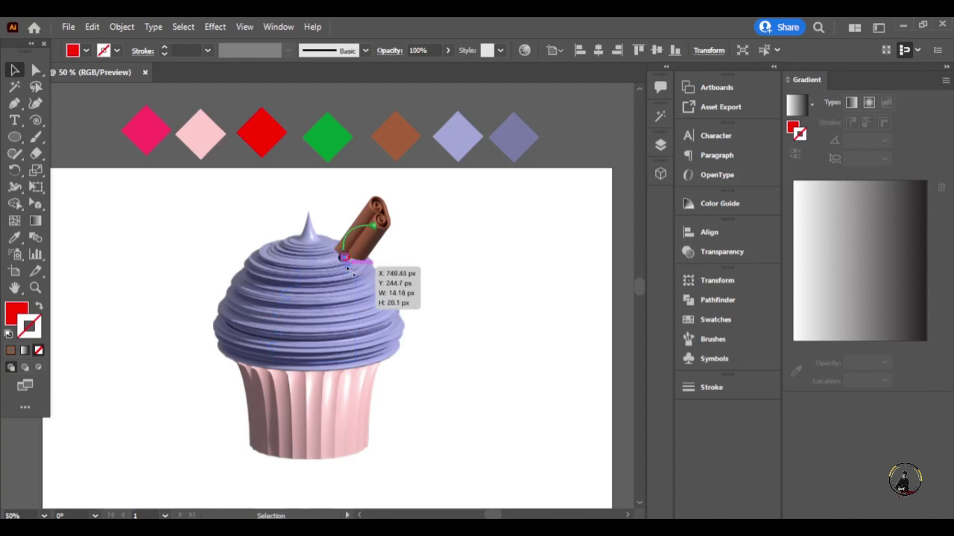
click(435, 254)
Tilt the stem about 15° and move it up to meet the cherry
click(370, 234)
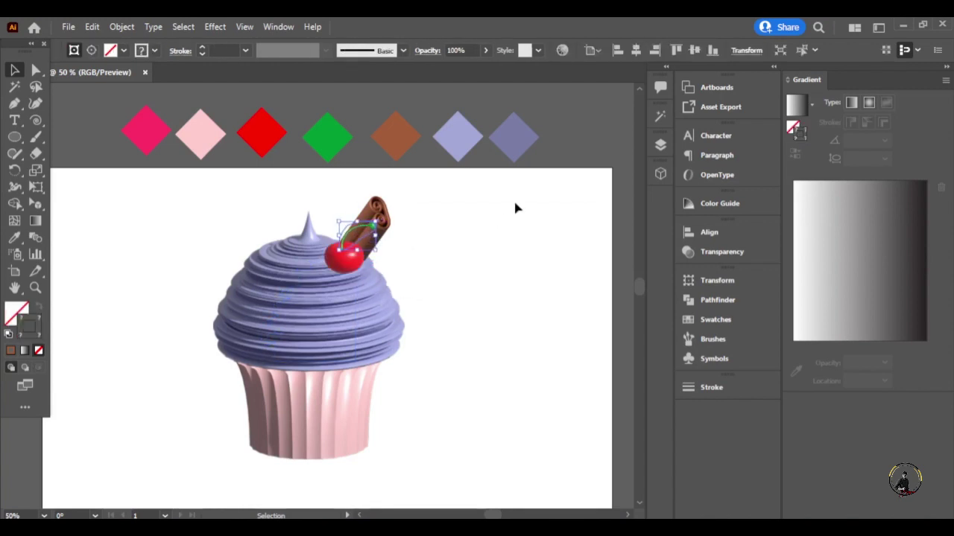
drag(373, 224, 378, 216)
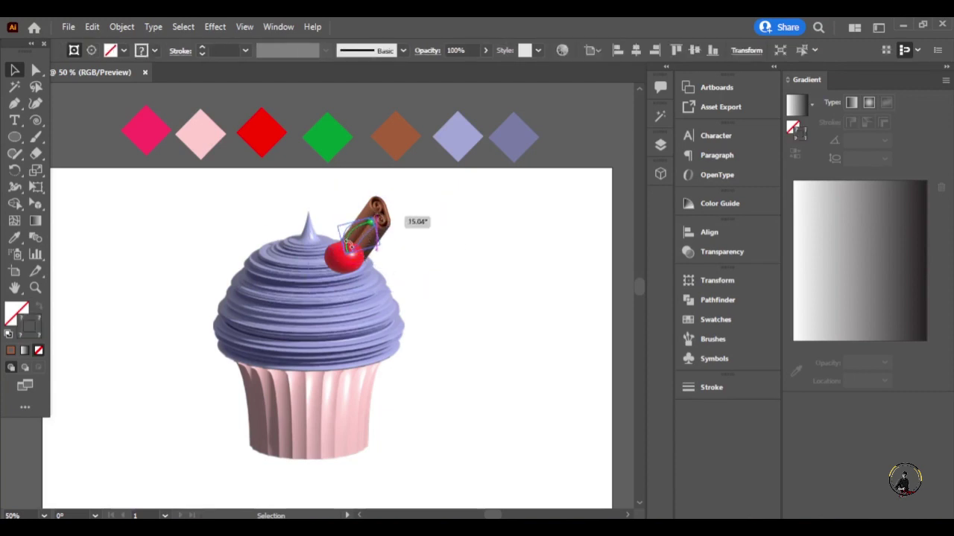
drag(354, 243, 350, 226)
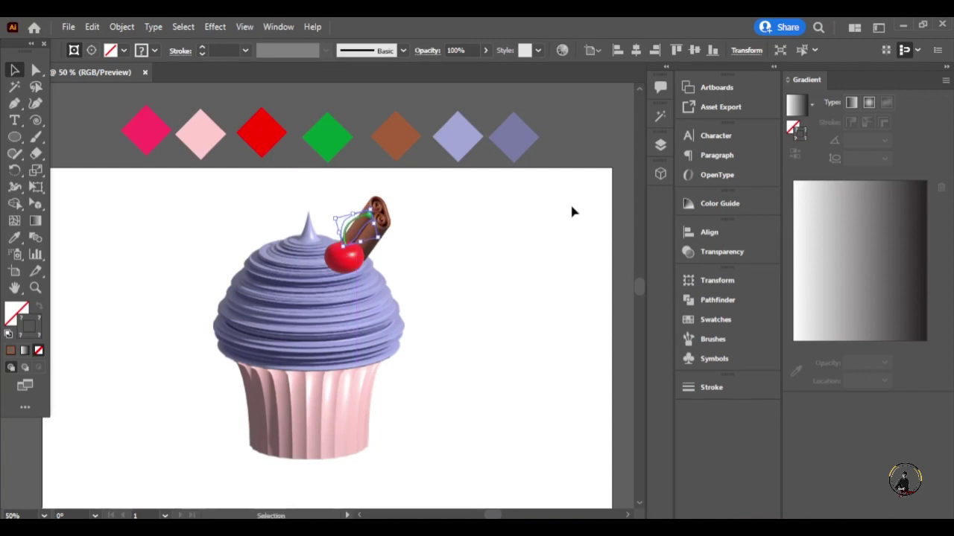
click(521, 238)
key(ctrl+z)
key(ctrl+z)
click(444, 211)
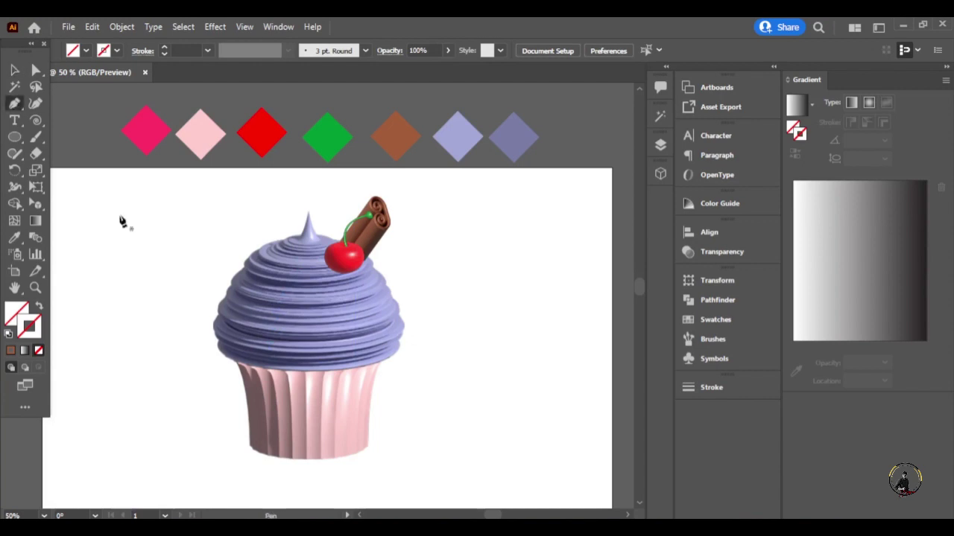
Zoom in and move the cherry aside to the right
key(ctrl+plus)
key(ctrl+plus)
key(ctrl+plus)
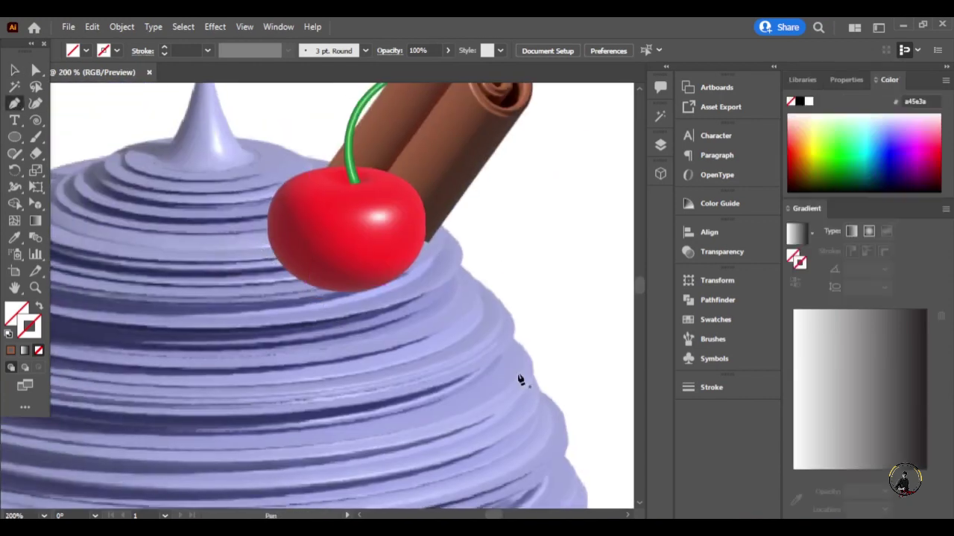
key(v)
click(360, 217)
right_click(376, 239)
click(413, 348)
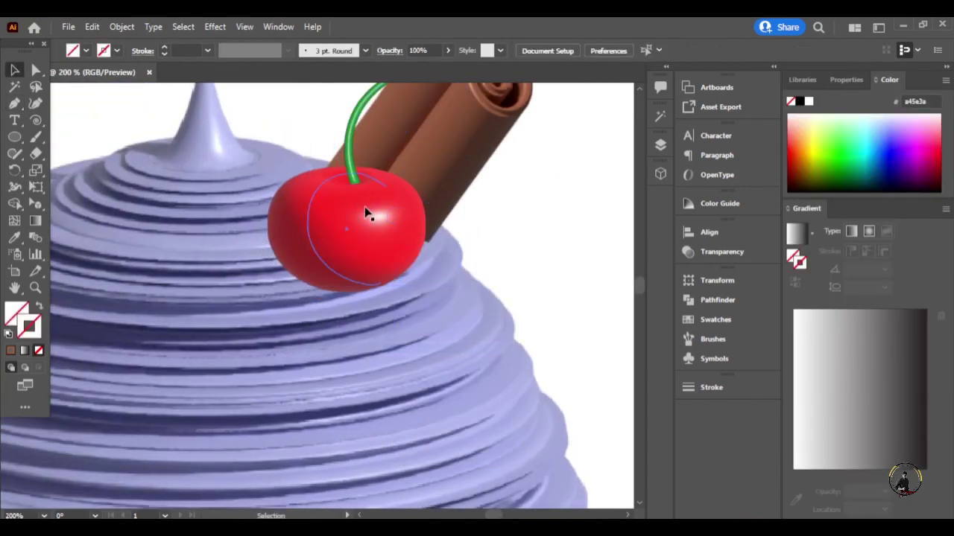
drag(368, 213, 584, 216)
Trace a closed Pen outline along the frosting ridge around the cinnamon stick and cherry
key(ctrl+shift+a)
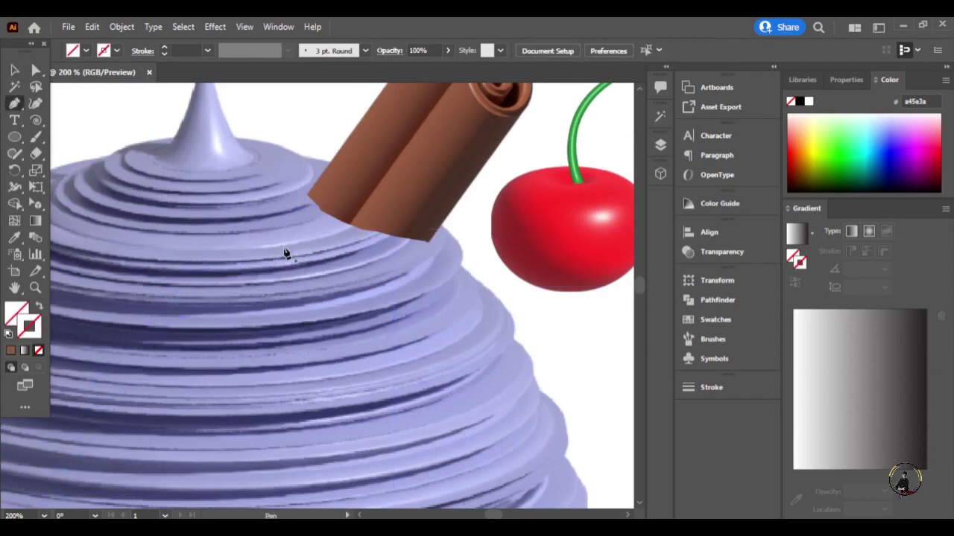
drag(283, 262, 350, 319)
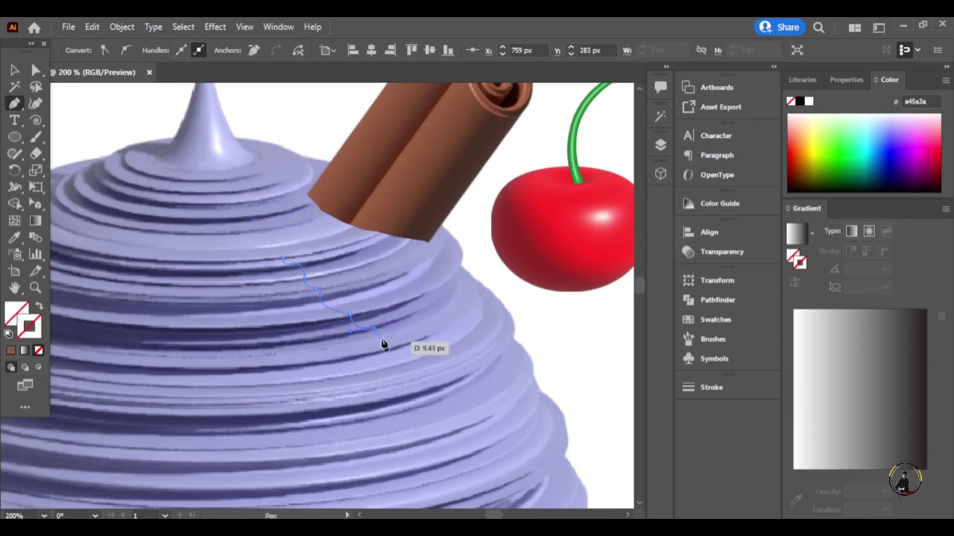
drag(382, 344, 387, 335)
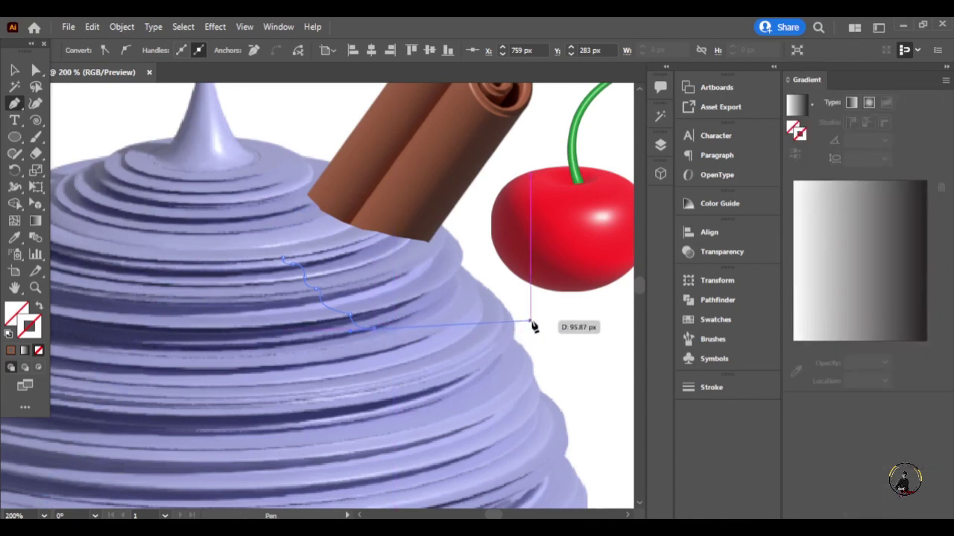
click(571, 328)
drag(571, 328, 383, 319)
click(449, 316)
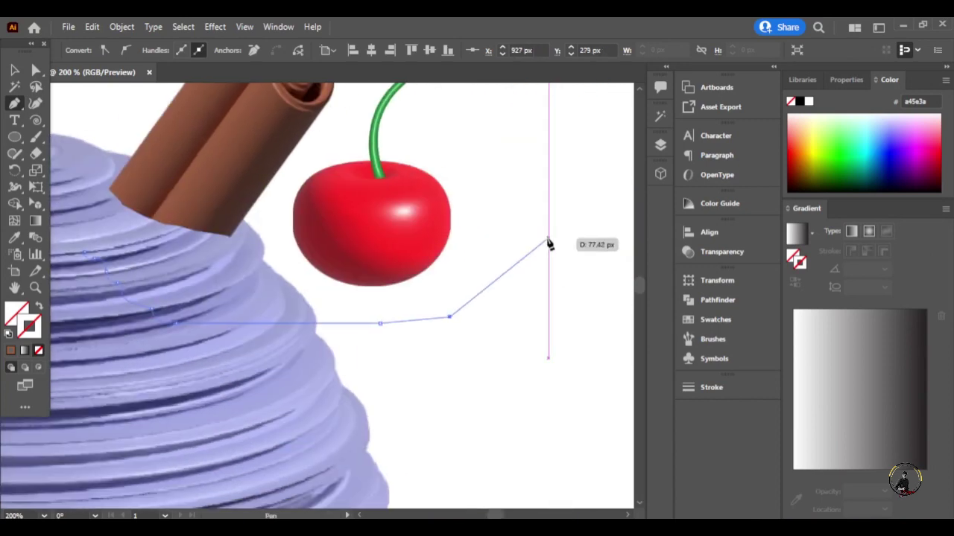
click(548, 240)
scroll(462, 126, up, 3)
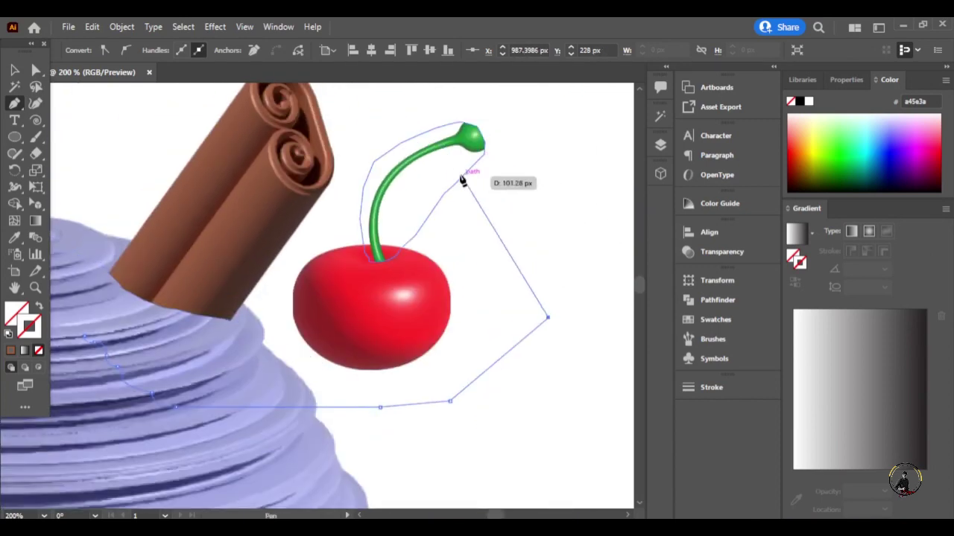
drag(398, 143, 342, 119)
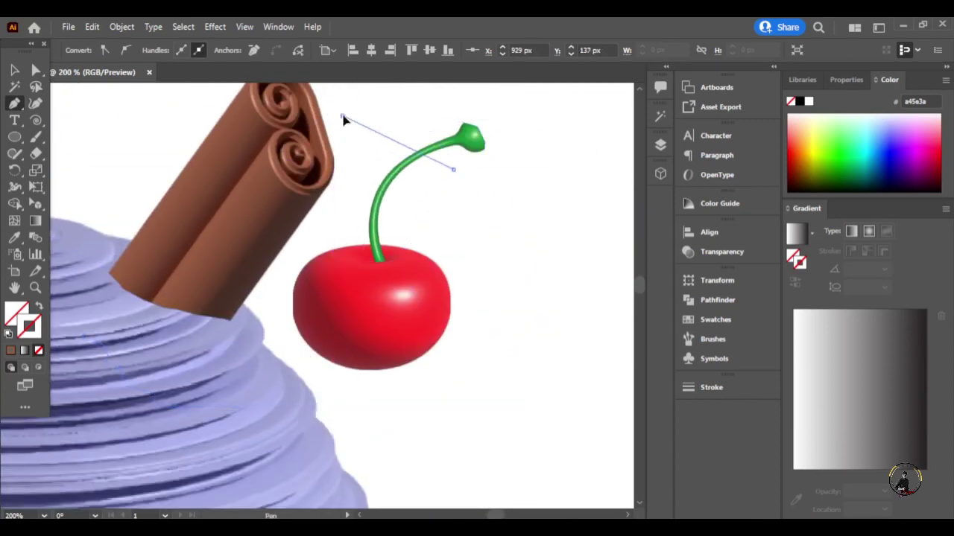
scroll(343, 119, up, 2)
click(271, 91)
click(146, 169)
click(86, 402)
Nudge the new outline into place and move the cherry back against the cinnamon stick
key(v)
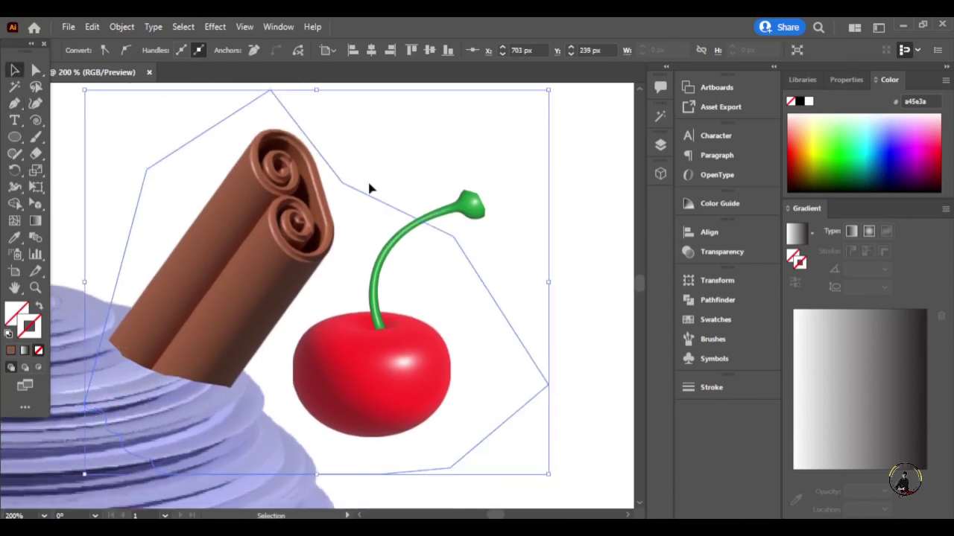
drag(371, 188, 379, 212)
drag(447, 232, 446, 222)
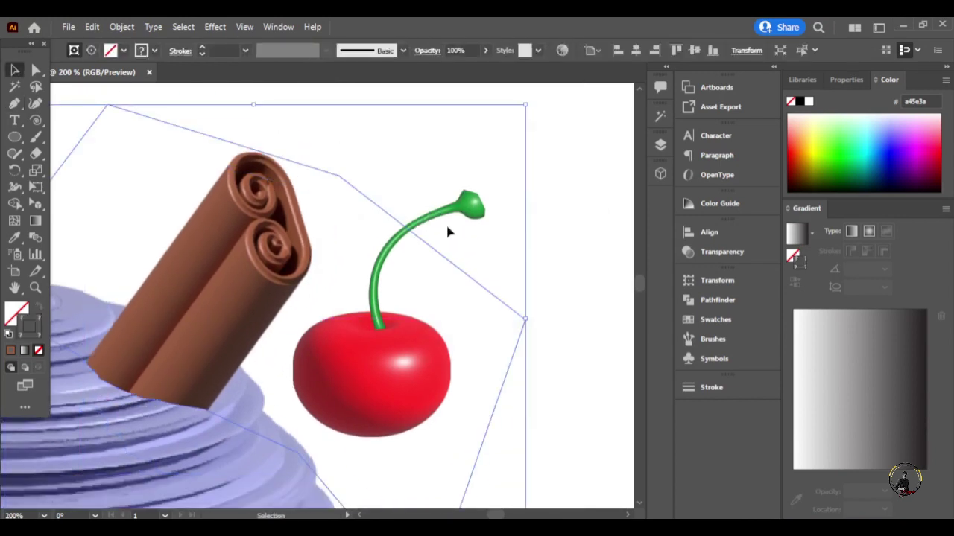
click(440, 304)
scroll(206, 487, down, 2)
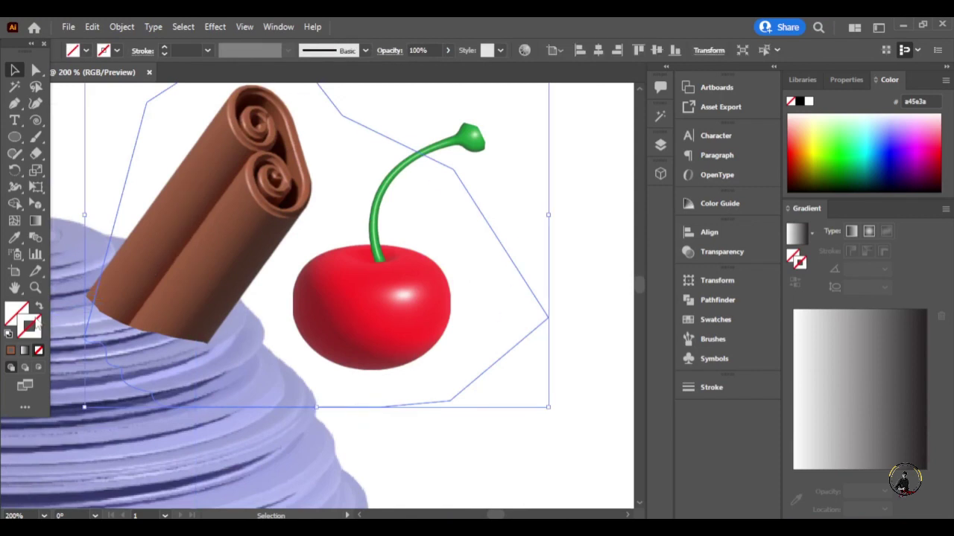
click(376, 406)
shift+click(373, 343)
drag(373, 343, 154, 363)
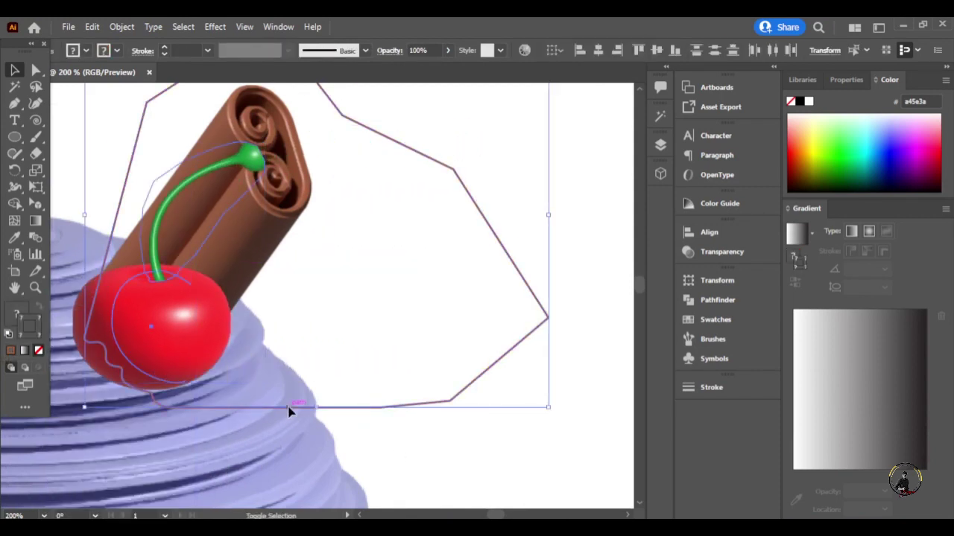
Make a clipping mask of the cherry with the outline, then undo it
right_click(255, 122)
click(298, 250)
click(509, 434)
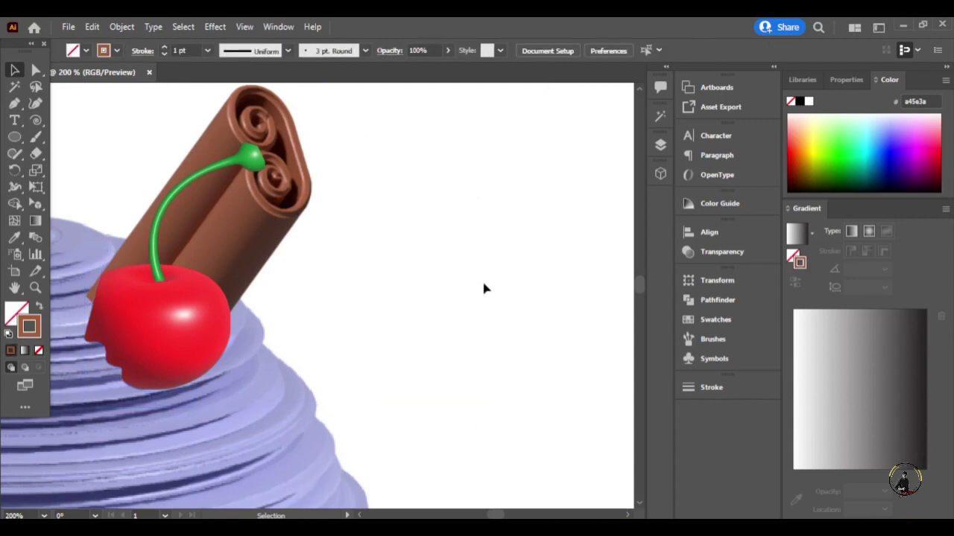
key(ctrl+z)
Adjust the cherry's position and nudge the outline path to the left
click(170, 328)
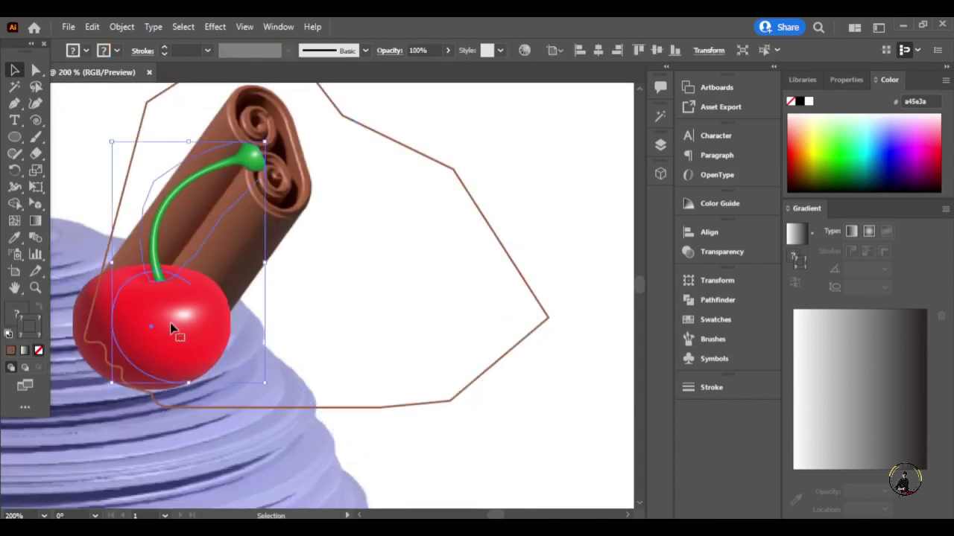
drag(170, 327, 183, 333)
click(188, 407)
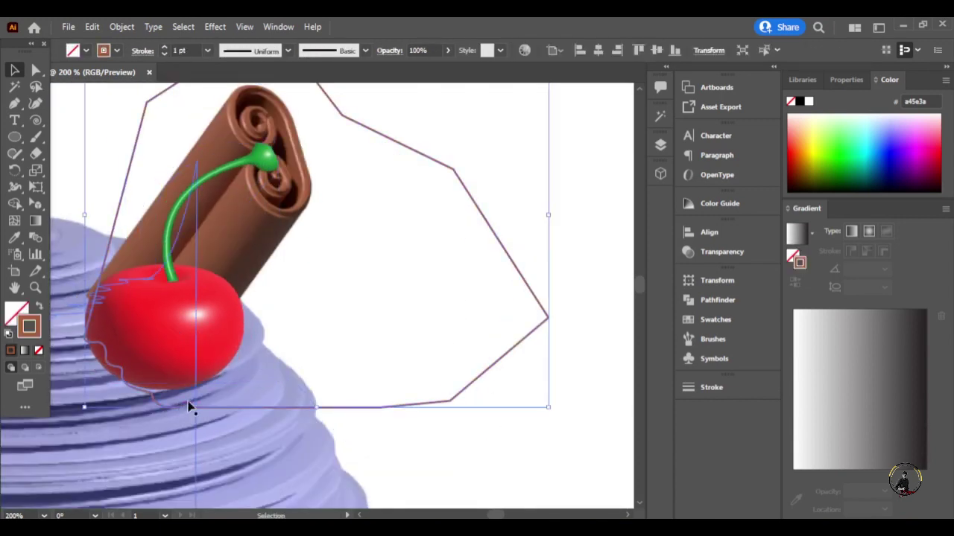
key(Left)
key(Left)
key(Left)
key(Left)
key(Left)
key(Left)
key(Left)
key(Left)
key(Left)
click(351, 253)
mouse_move(179, 332)
mouse_down()
mouse_move(166, 331)
mouse_move(159, 351)
mouse_up()
Reapply the clipping mask to the cherry and outline, then zoom out
drag(96, 159, 292, 415)
right_click(167, 309)
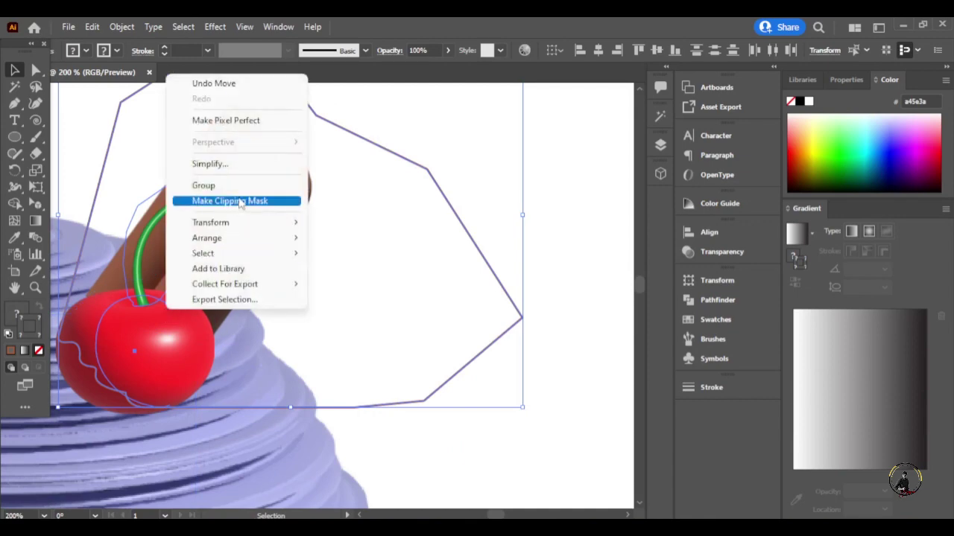
click(241, 203)
click(560, 153)
key(ctrl+minus)
key(ctrl+minus)
key(ctrl+minus)
scroll(471, 246, down, 1)
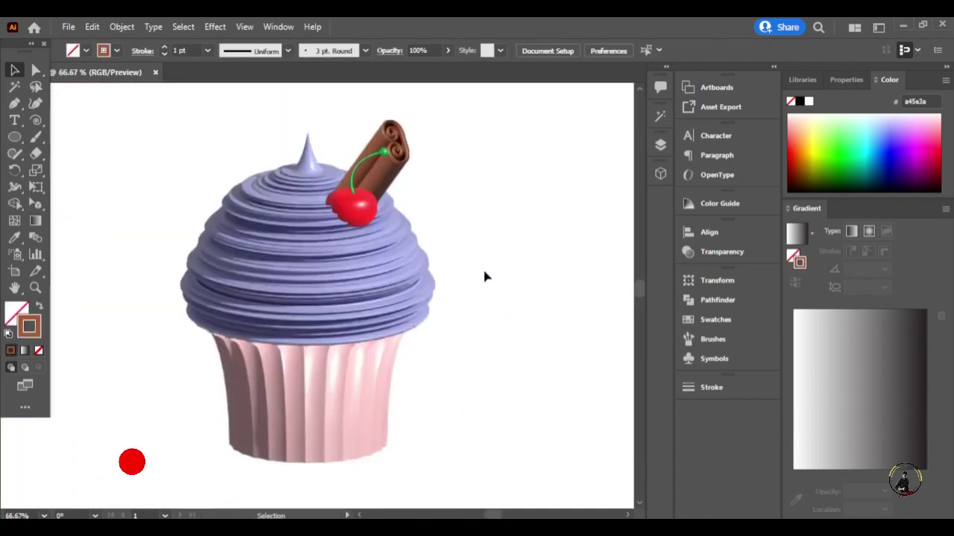
Marquee-select the cupcake, drag it to the artboard centre, and fit the view
key(ctrl+minus)
drag(263, 163, 512, 447)
mouse_move(382, 386)
mouse_down()
mouse_move(419, 439)
mouse_move(400, 323)
mouse_up()
key(ctrl+minus)
click(499, 332)
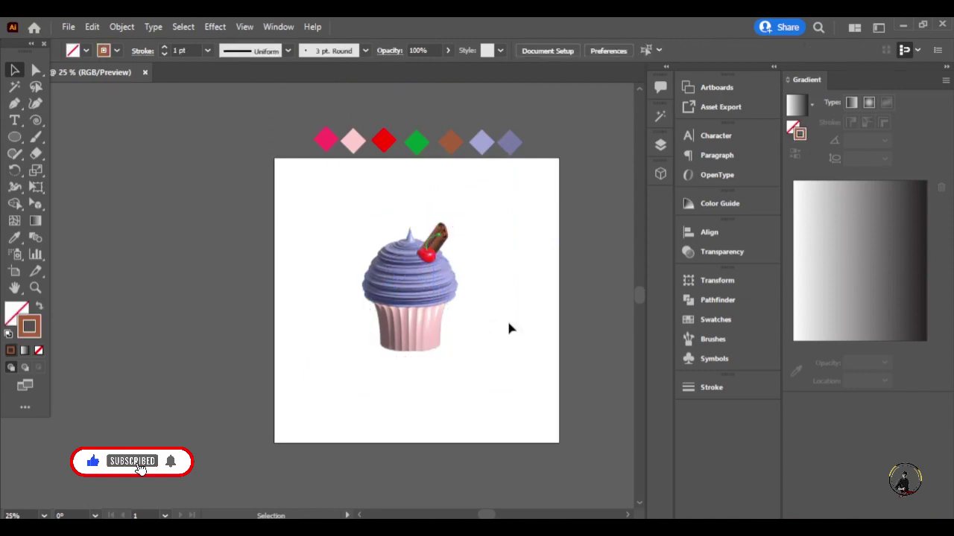
scroll(494, 335, right, 2)
key(ctrl+plus)
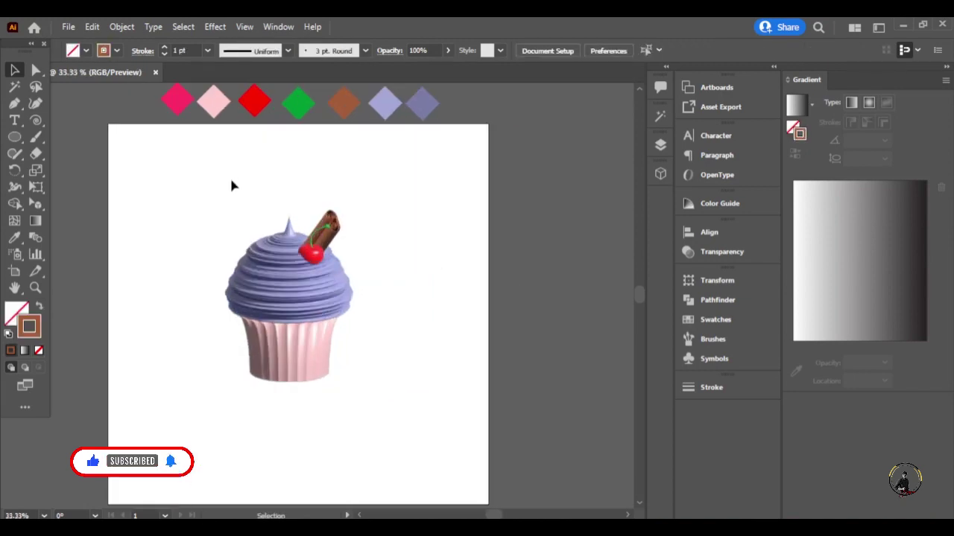
Open the colour panel and switch to the Eyedropper tool
click(18, 314)
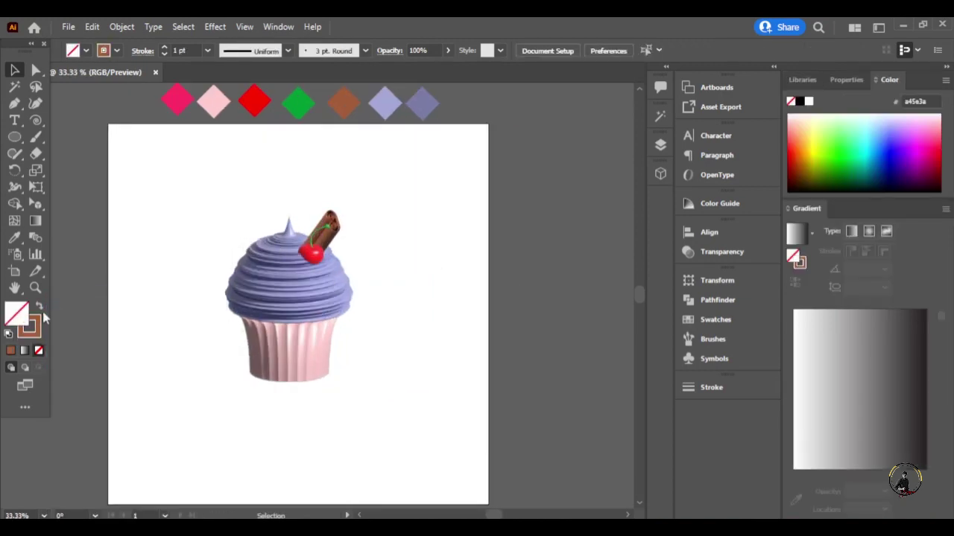
click(86, 51)
key(i)
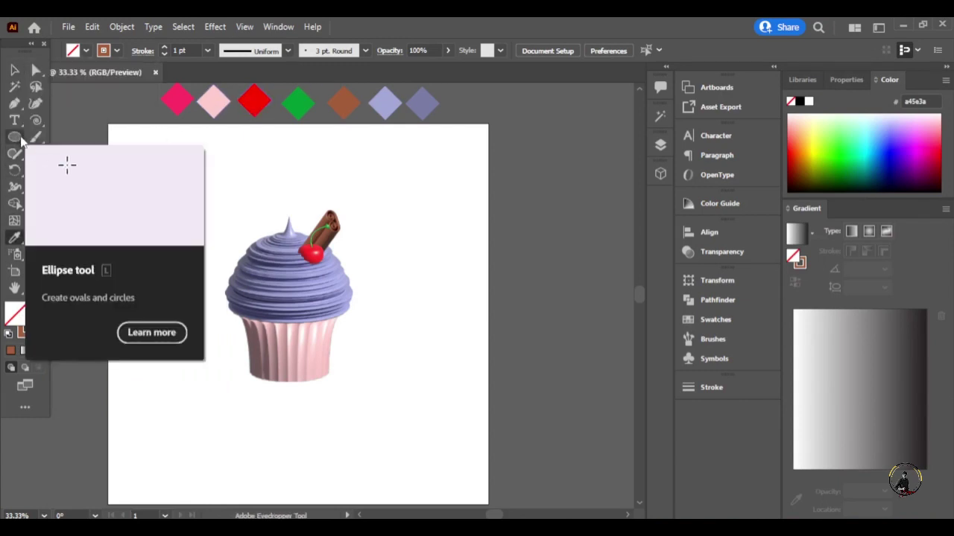
Set the fill to #f427ff and draw a stroke-less rectangle covering the artboard
double_click(17, 314)
text(f427ff)
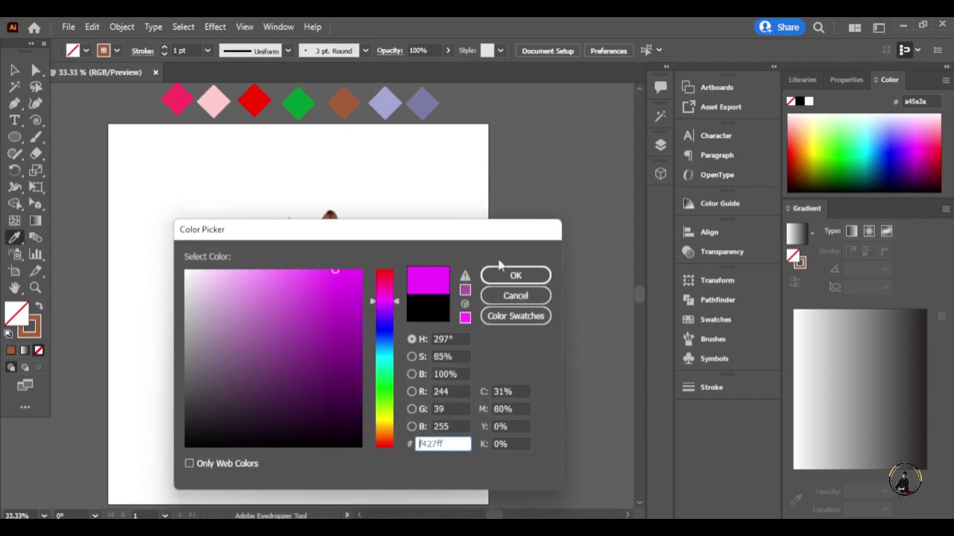
click(514, 274)
mouse_move(15, 137)
mouse_down()
mouse_move(59, 136)
mouse_move(488, 504)
mouse_up()
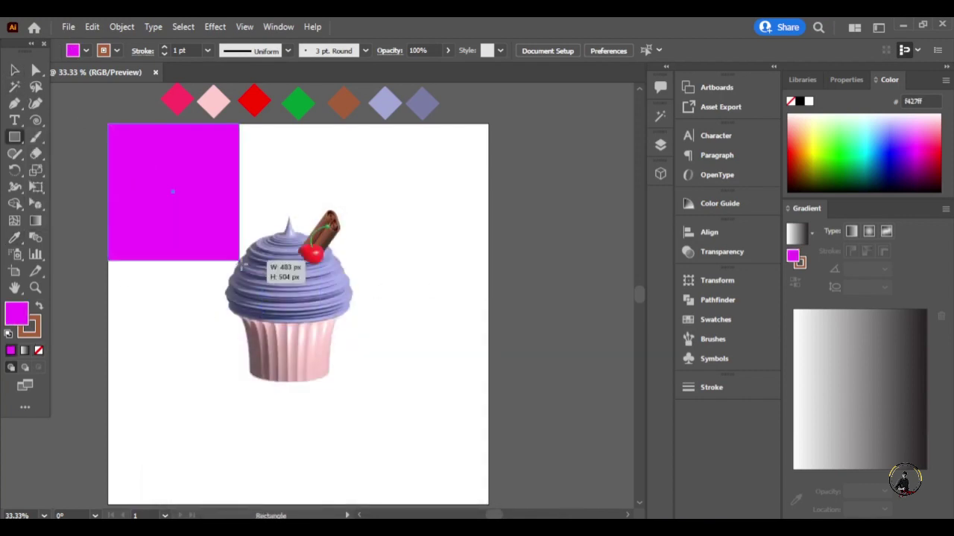
click(117, 50)
Send the rectangle behind the cupcake and fill it with a pink swatch
click(9, 79)
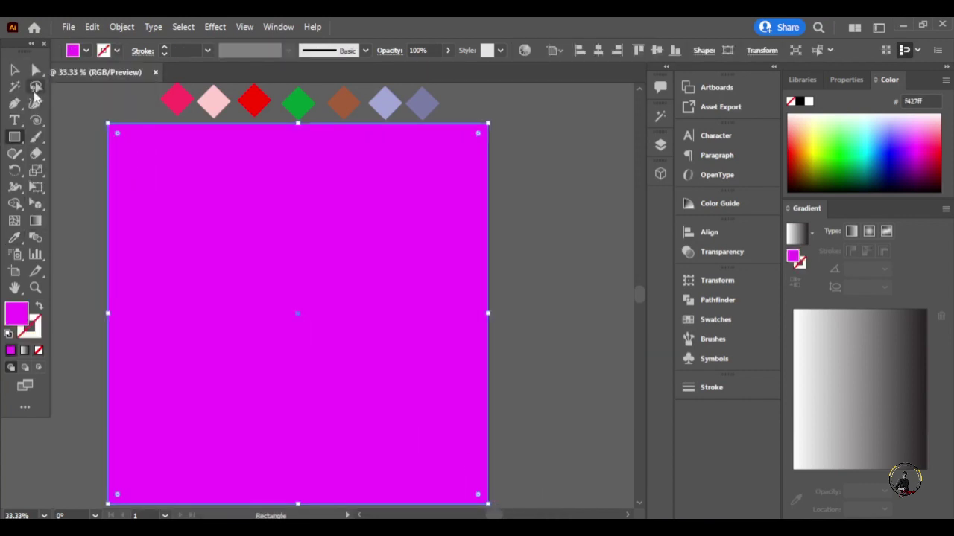
right_click(217, 187)
click(413, 496)
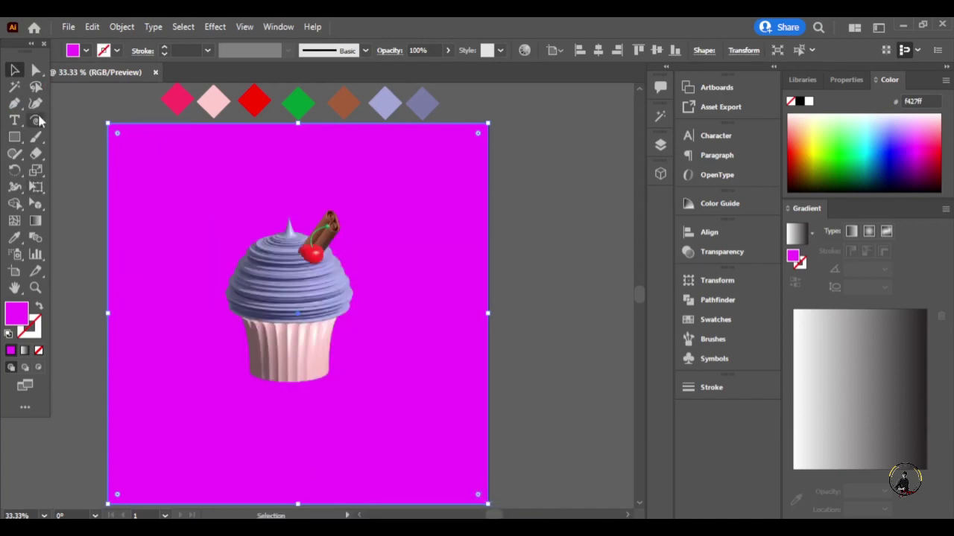
click(87, 50)
click(55, 131)
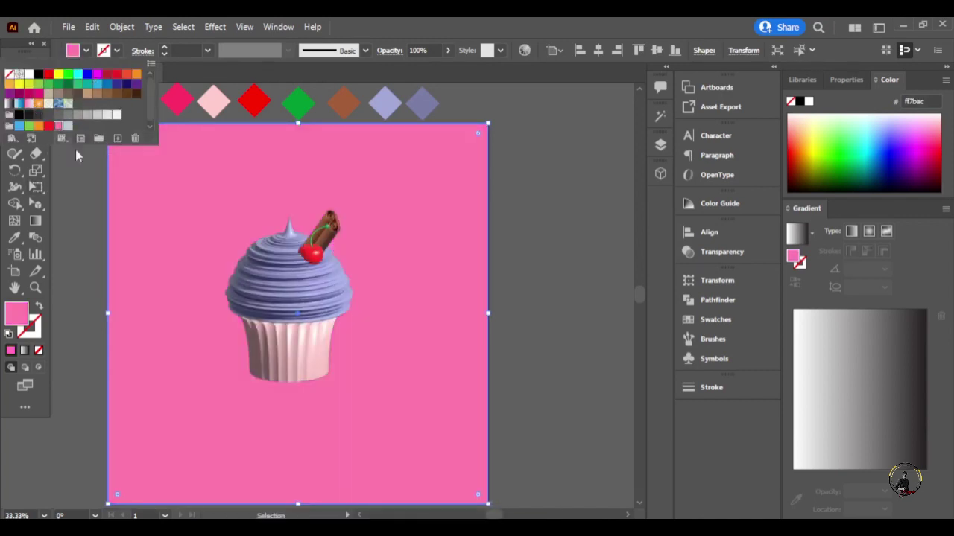
click(518, 249)
Group the cupcake topping and base into one object
click(348, 226)
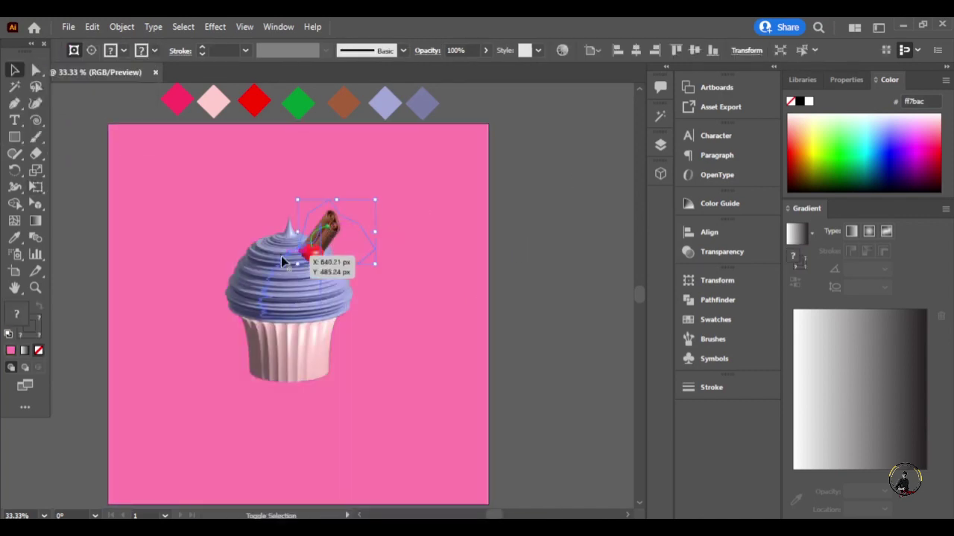
shift+click(302, 354)
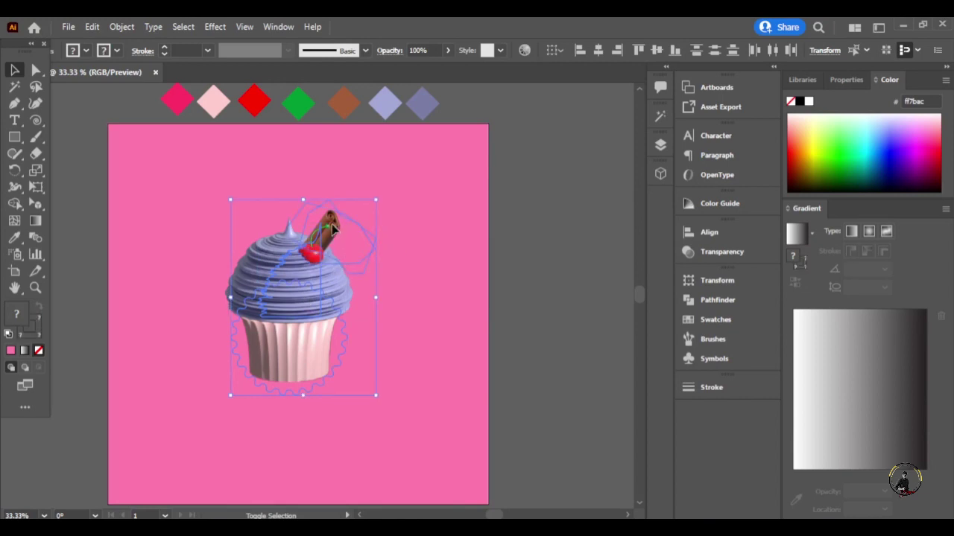
right_click(343, 305)
click(372, 176)
click(519, 245)
scroll(445, 304, down, 1)
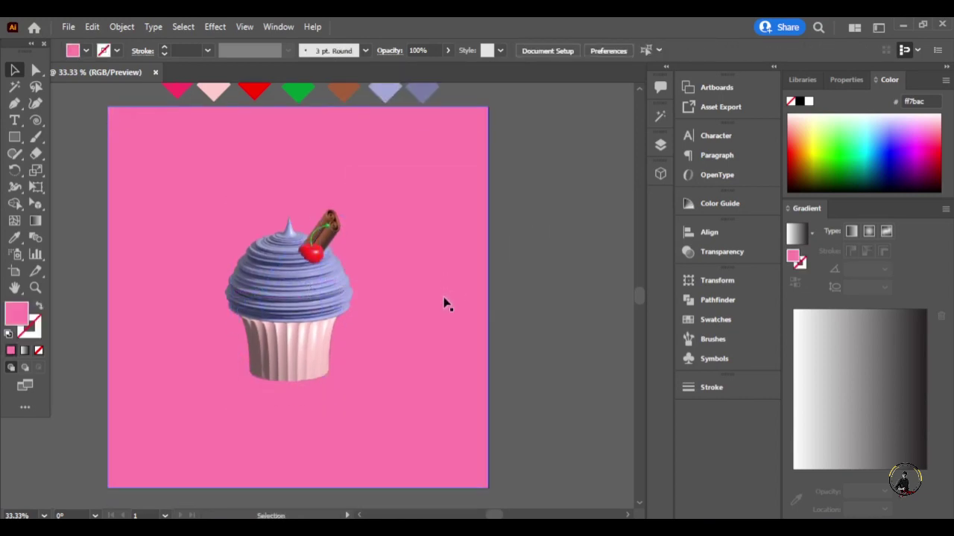
Fill the background with a radial gradient, dragged from the cupcake's upper left downward
click(420, 358)
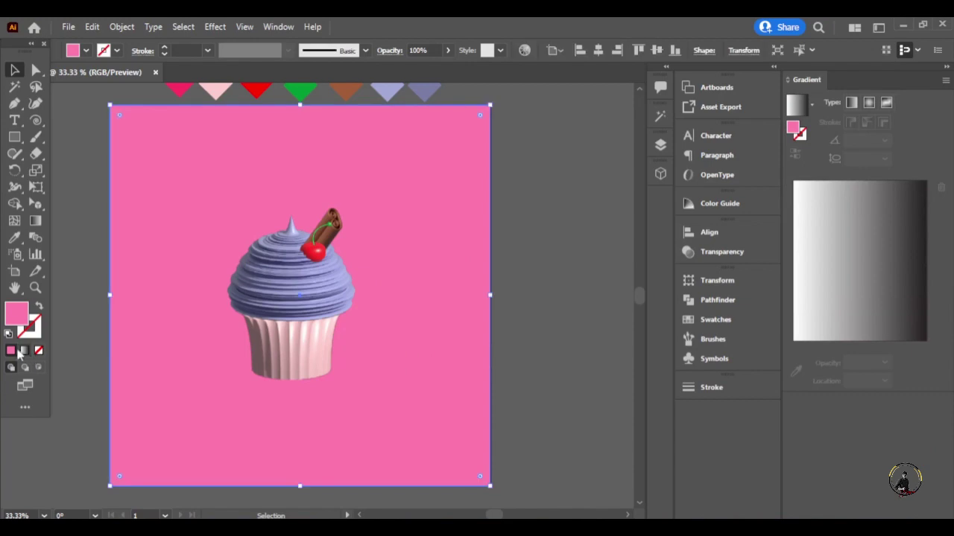
key(period)
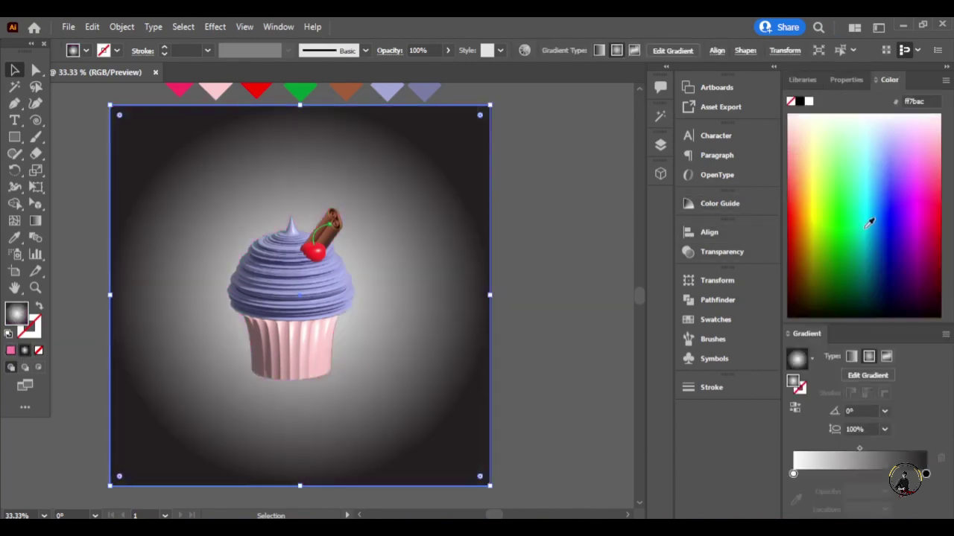
click(869, 231)
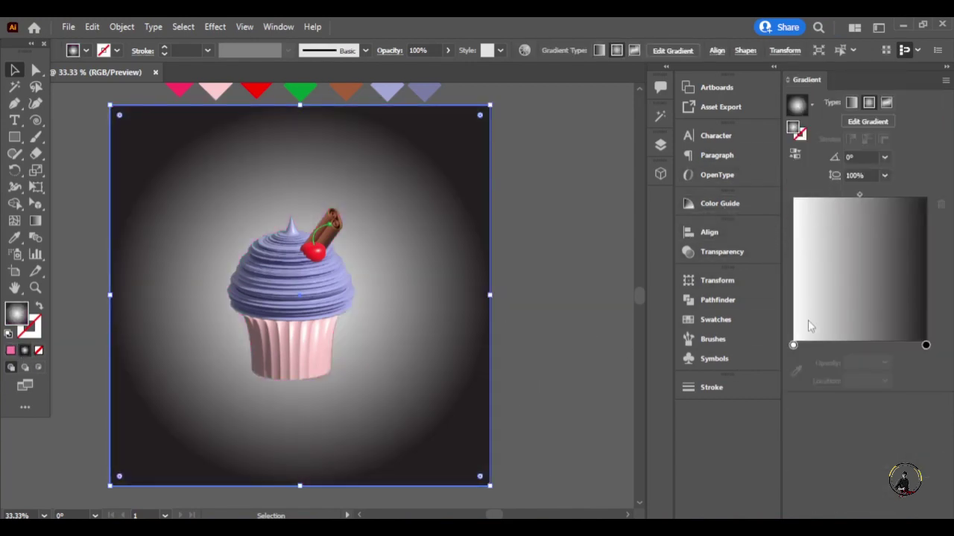
key(g)
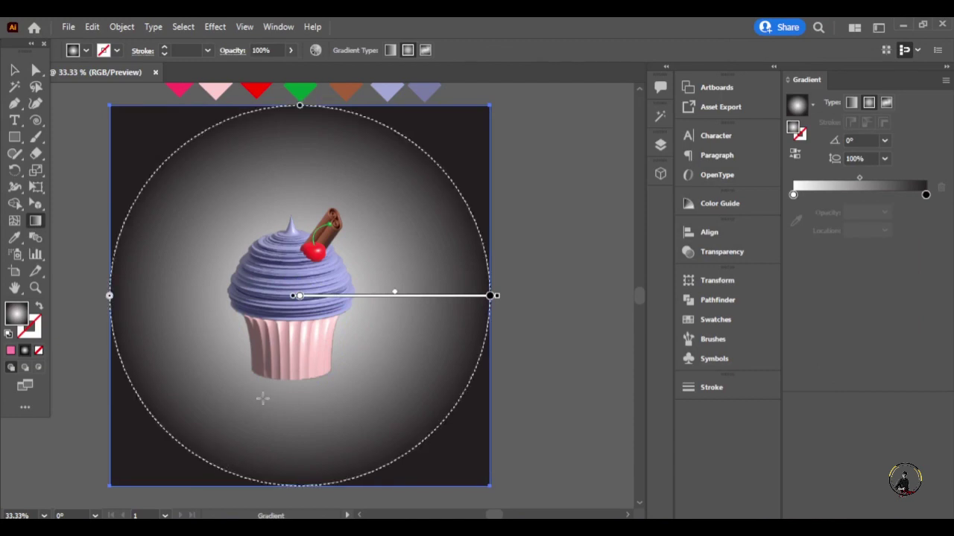
drag(276, 332, 382, 188)
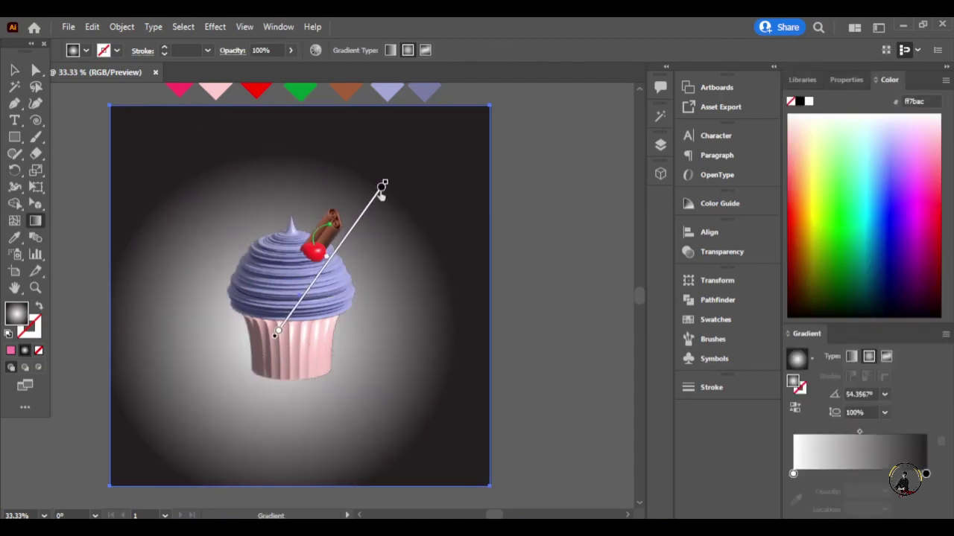
click(278, 332)
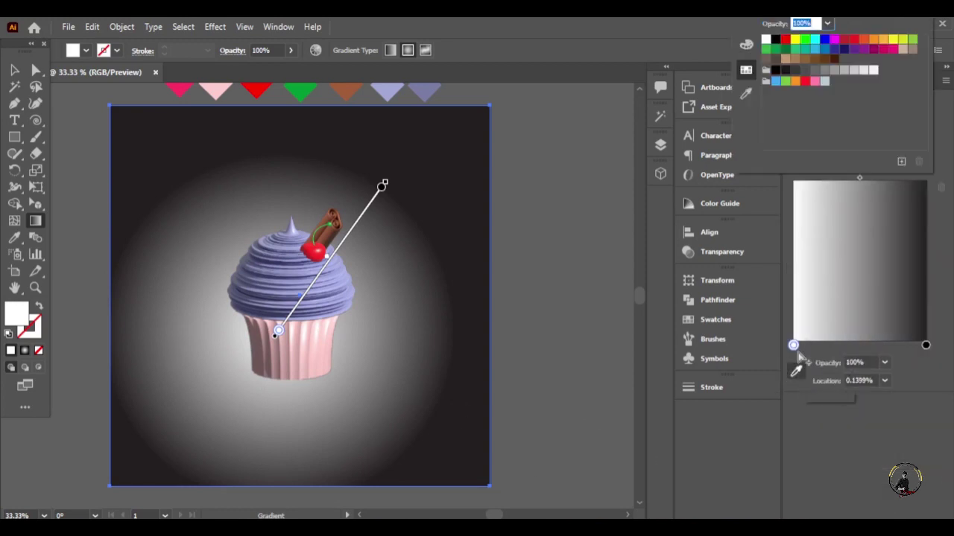
scroll(298, 298, up, 2)
drag(214, 216, 328, 510)
Redraw the background gradient from the cupcake base, sampling the pink and red diamonds for its stops
drag(278, 380, 383, 236)
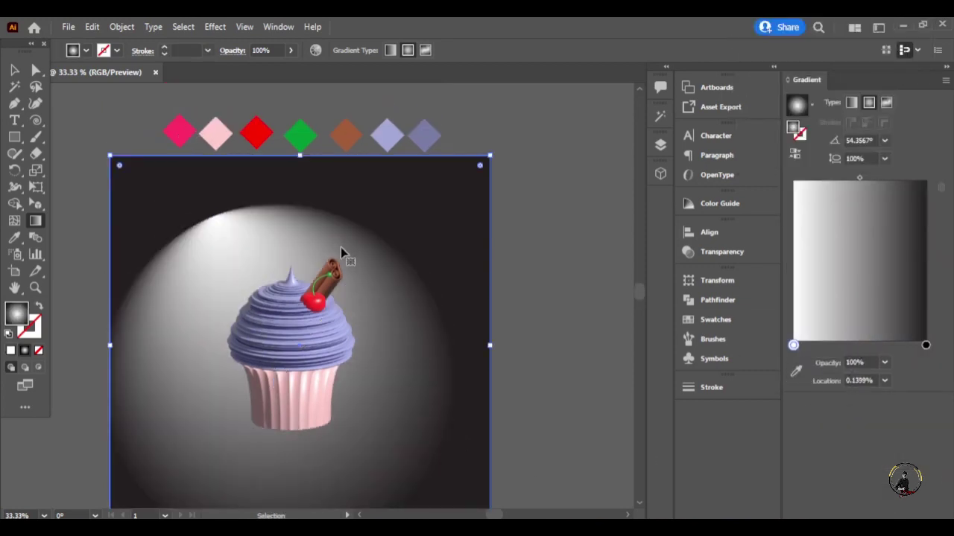
click(795, 220)
click(188, 125)
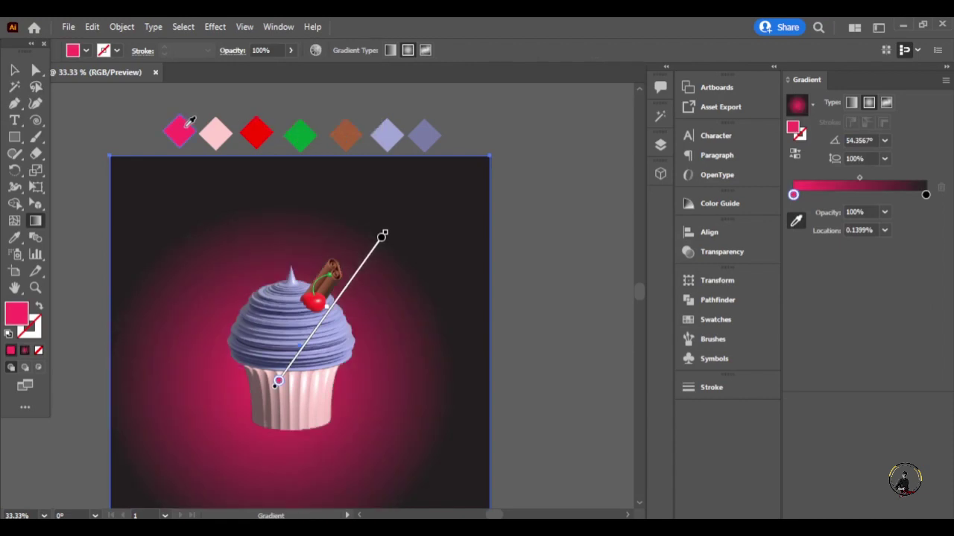
click(925, 195)
click(262, 128)
click(812, 103)
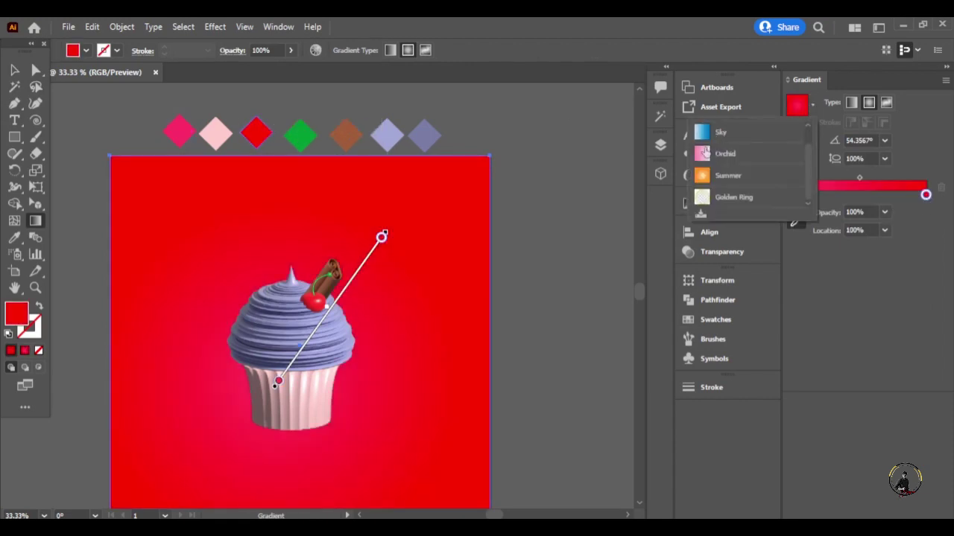
click(723, 155)
key(ctrl+z)
key(ctrl+z)
Make the first gradient stop light pink and the end stop crimson pink from the swatches
double_click(794, 196)
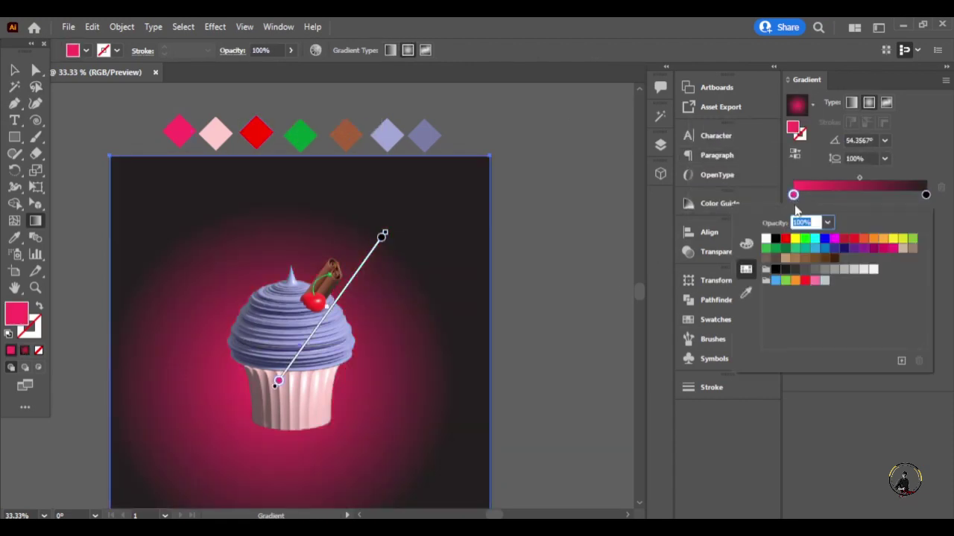
click(835, 242)
click(852, 387)
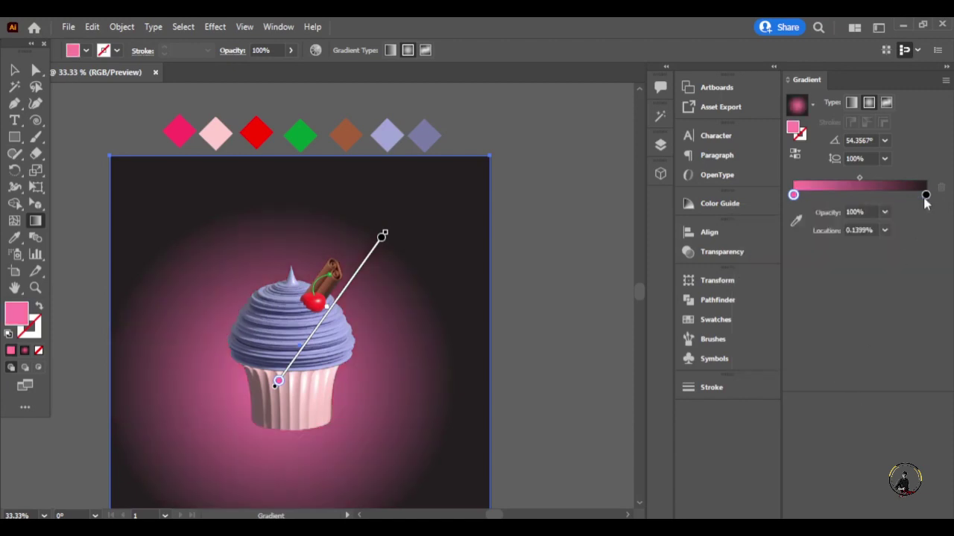
double_click(926, 195)
click(835, 239)
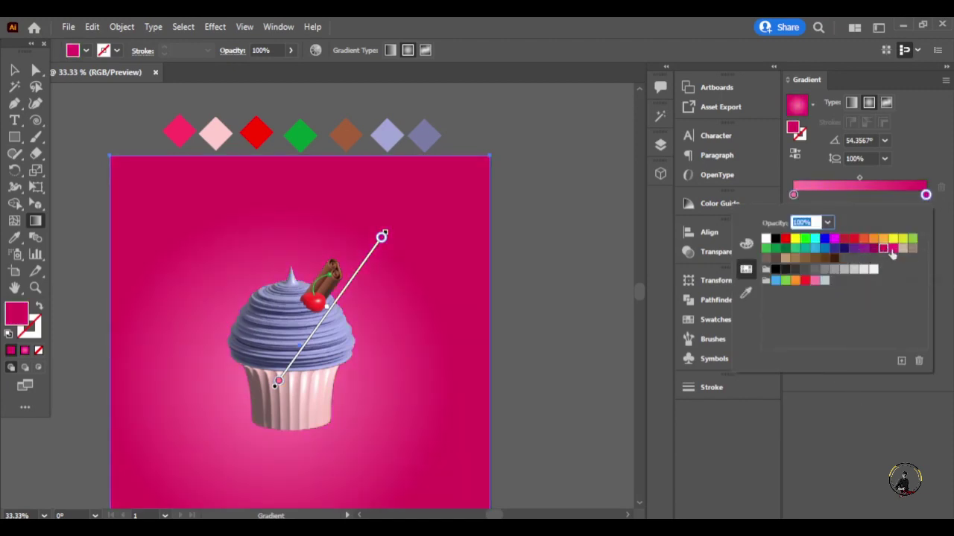
click(873, 251)
click(863, 248)
click(873, 250)
Use Color Guide tints to lighten both stops to pale pink and deep pink, then deselect
click(716, 203)
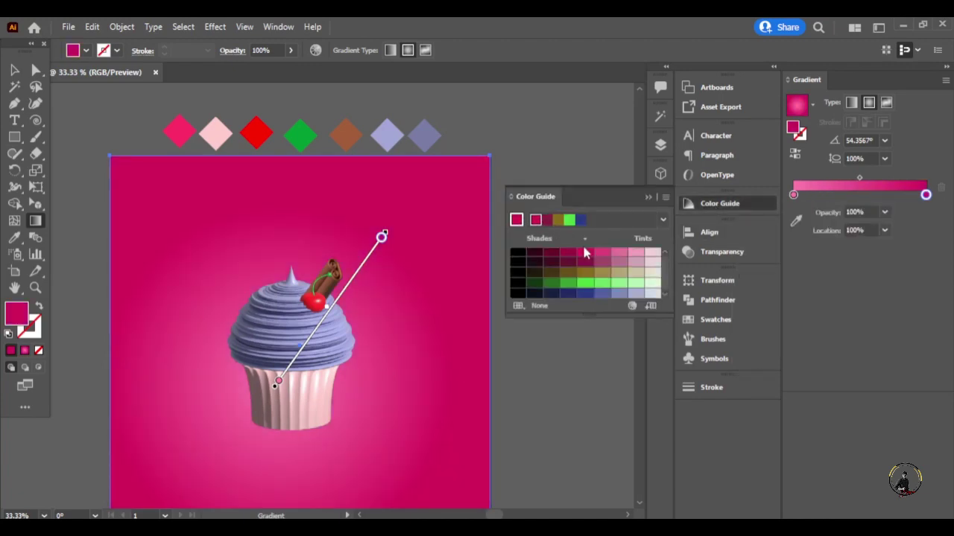
click(586, 258)
click(793, 194)
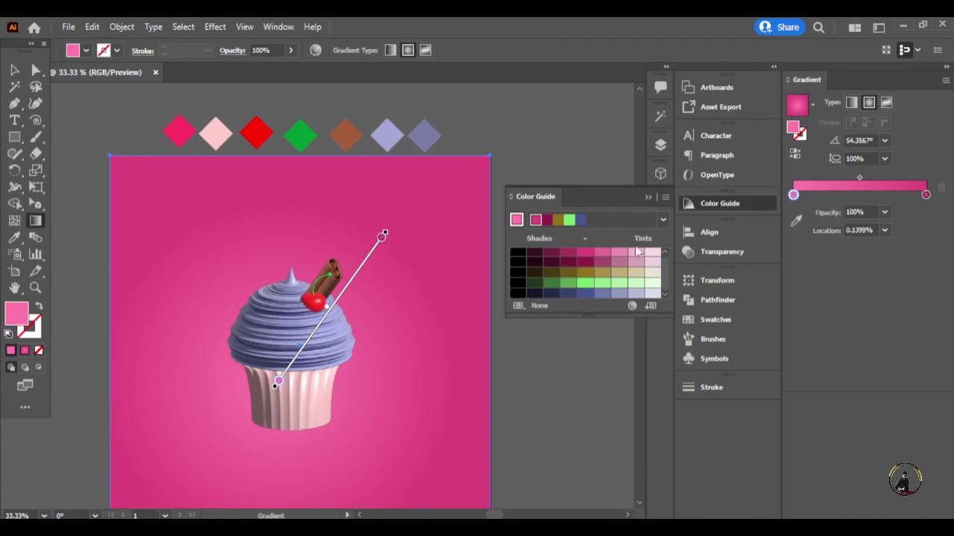
click(635, 253)
click(579, 276)
key(v)
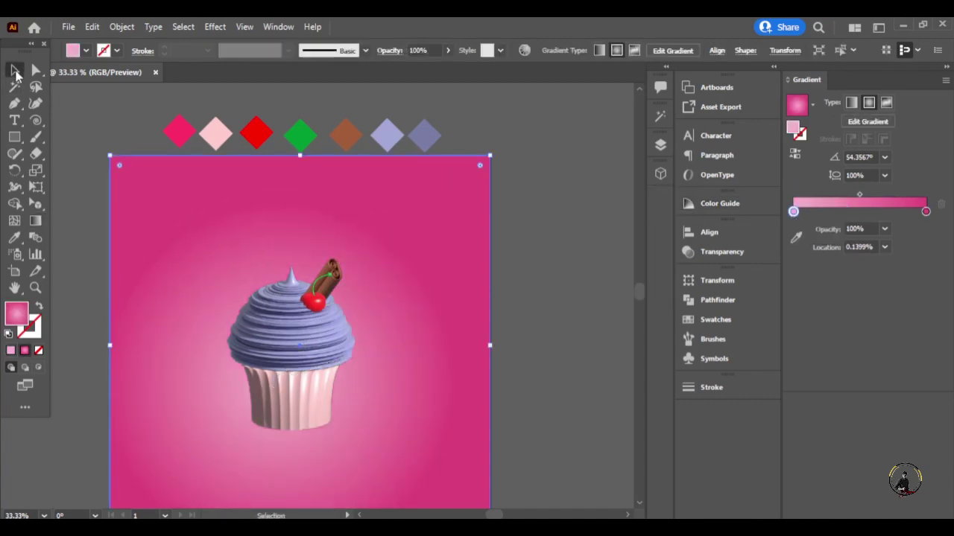
key(ctrl+shift+a)
drag(298, 321, 294, 329)
scroll(550, 282, down, 2)
Shift the background's pale pink start stop to 11.3854% location, widening the glow behind the cupcake
click(552, 281)
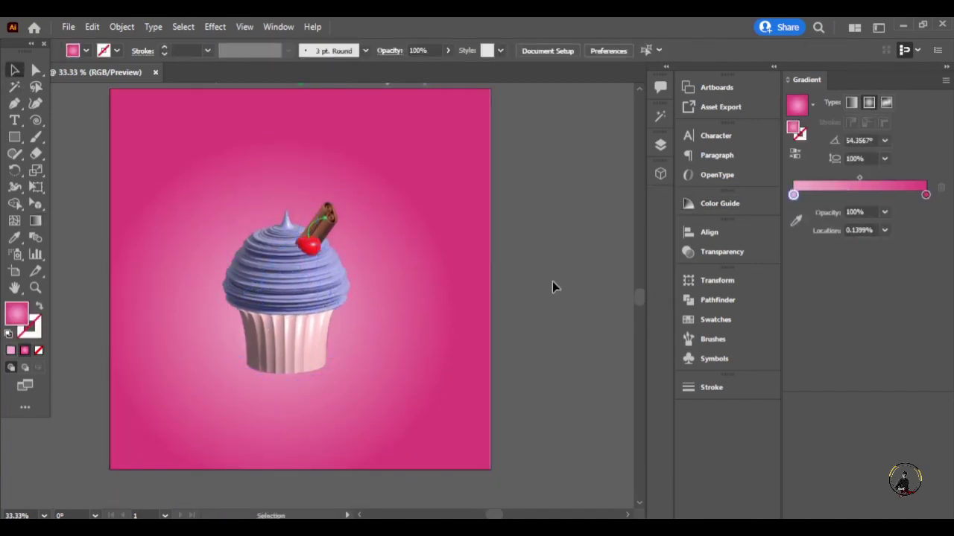
click(458, 194)
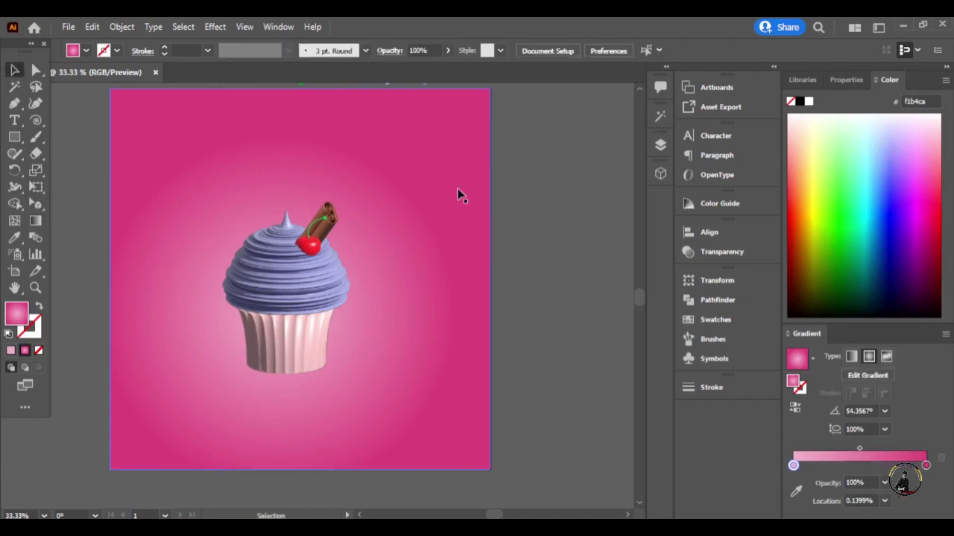
key(g)
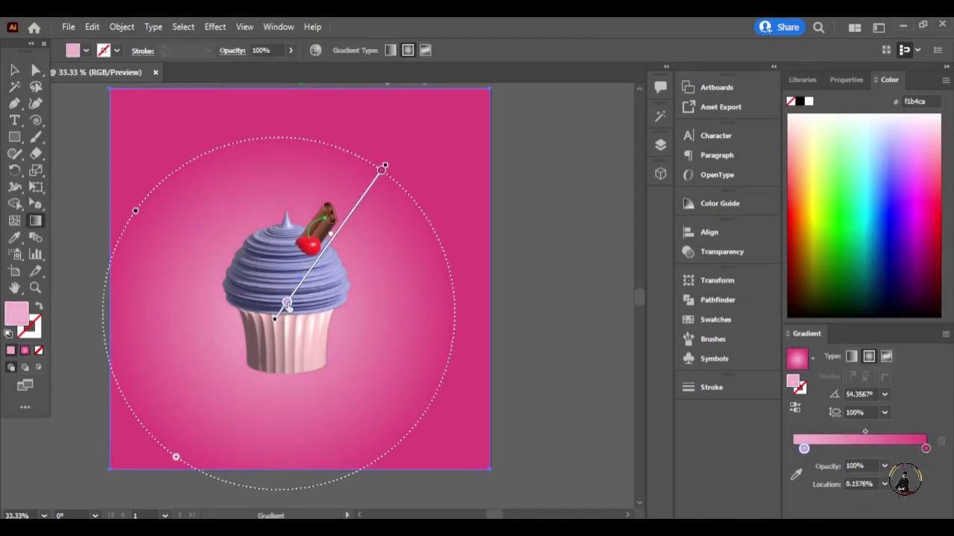
click(14, 69)
click(582, 230)
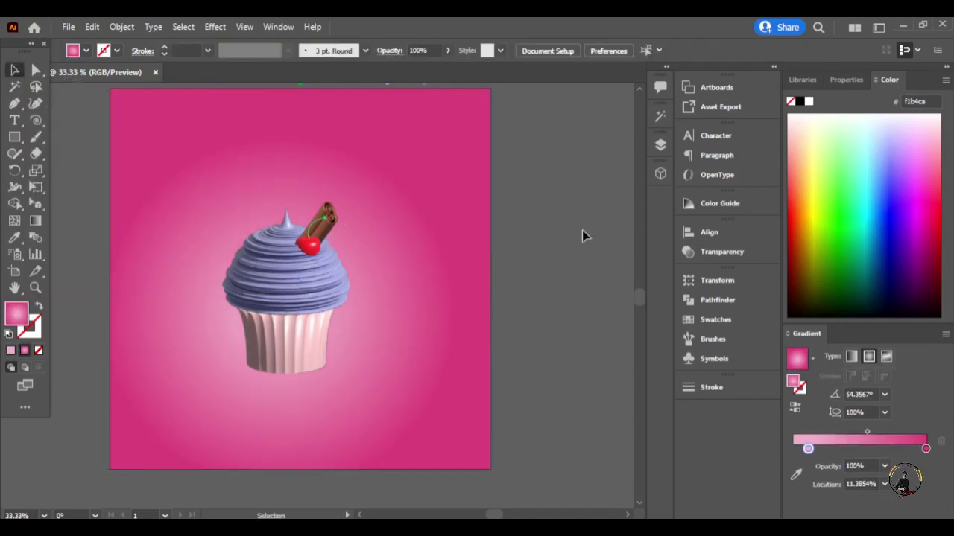
scroll(587, 232, up, 1)
scroll(587, 233, up, 1)
scroll(536, 243, up, 1)
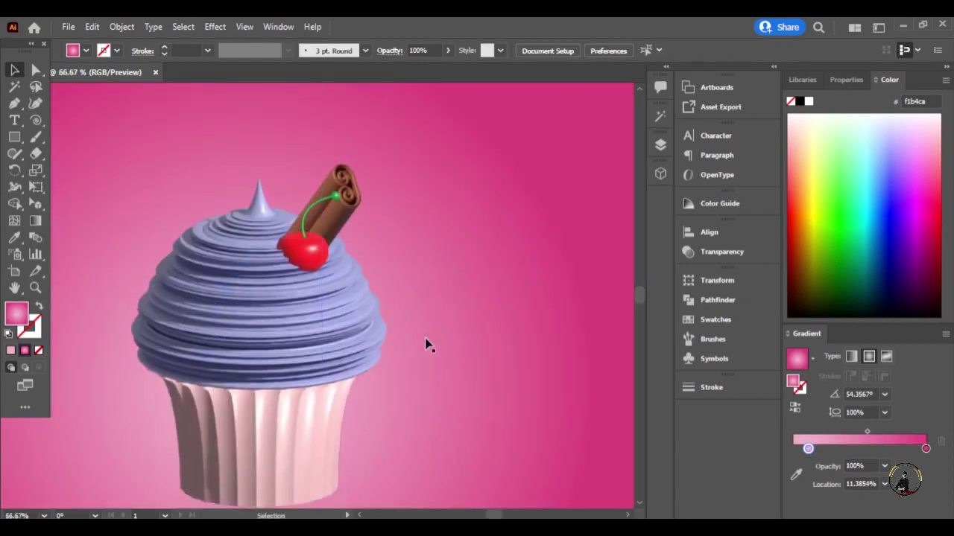
scroll(426, 345, down, 2)
scroll(460, 348, up, 2)
scroll(425, 350, down, 3)
scroll(436, 303, up, 1)
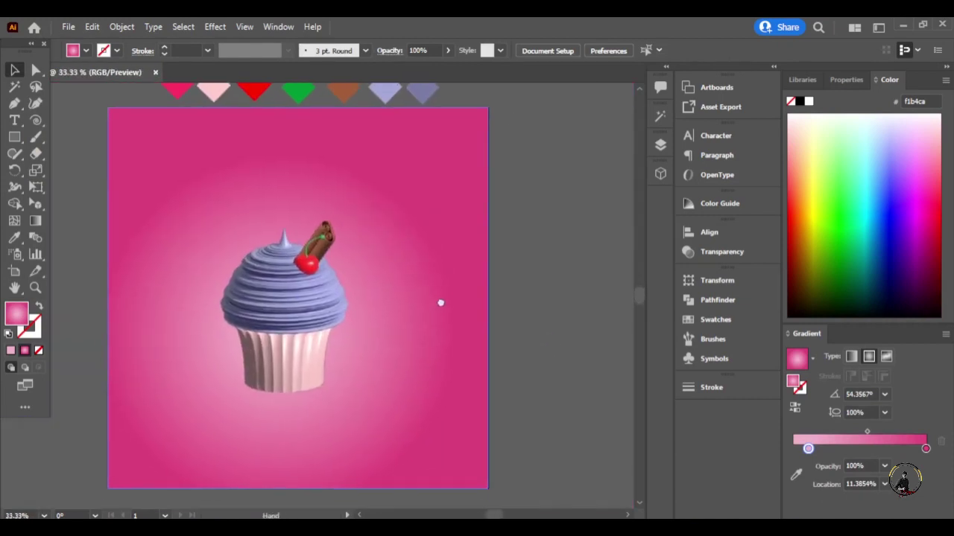
scroll(521, 291, up, 1)
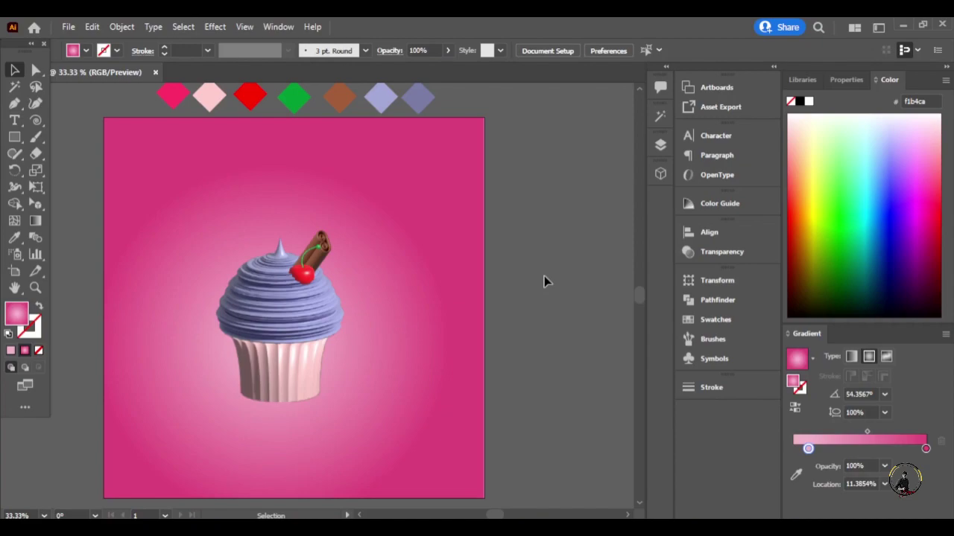